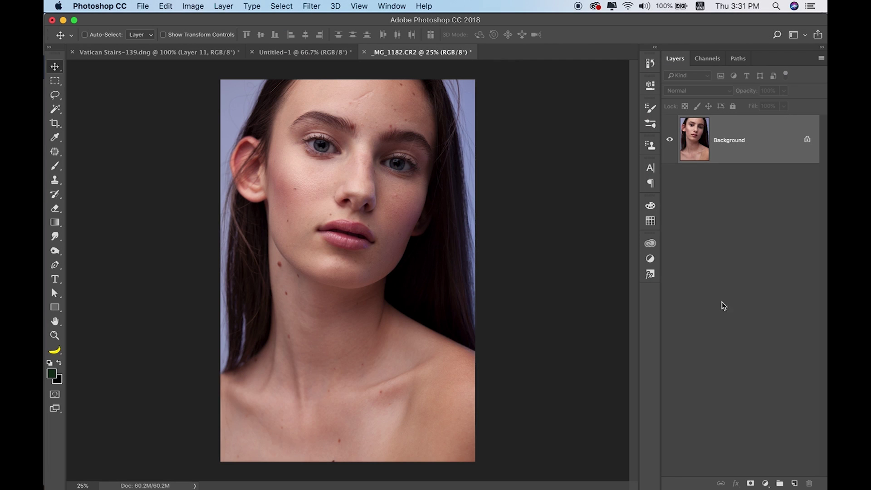
Step: Add an empty layer named 'clean' above the Background and select the Clone Stamp
click(795, 484)
double_click(724, 141)
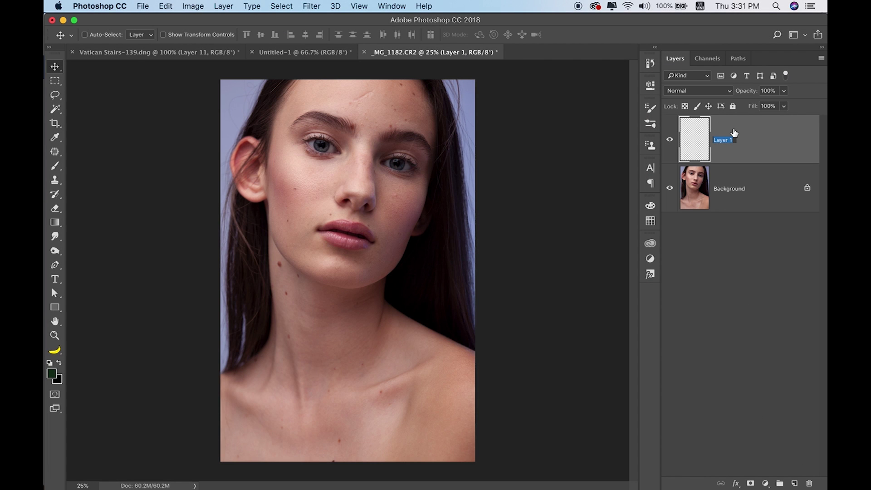
key(Return)
key(s)
scroll(438, 107, up, 3)
scroll(438, 107, up, 3)
scroll(424, 179, up, 1)
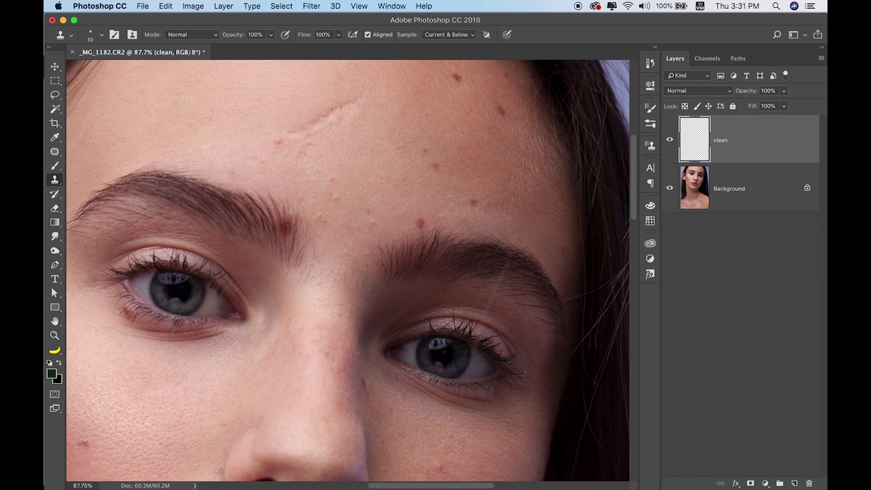
Step: Set Clone Stamp sampling to Current & Below, enlarge the brush, and clone over the eyebrow mole
scroll(320, 149, up, 2)
scroll(477, 131, up, 2)
click(460, 35)
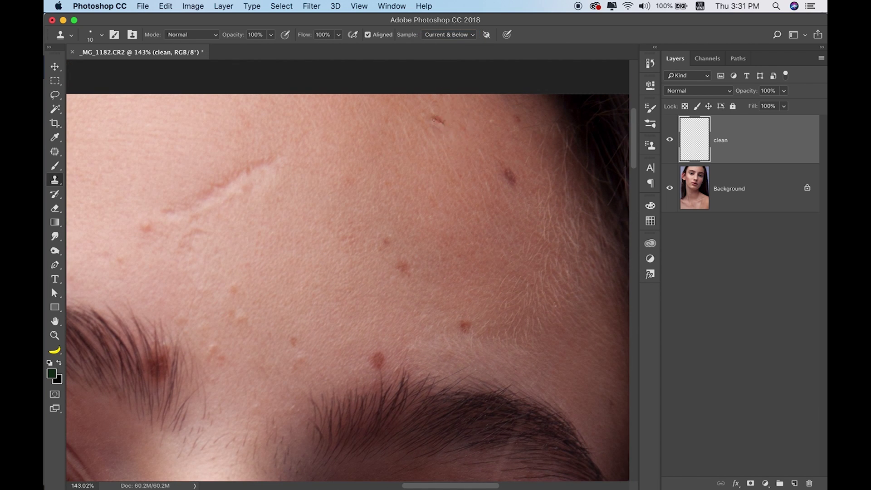
scroll(464, 126, up, 2)
key(bracketright)
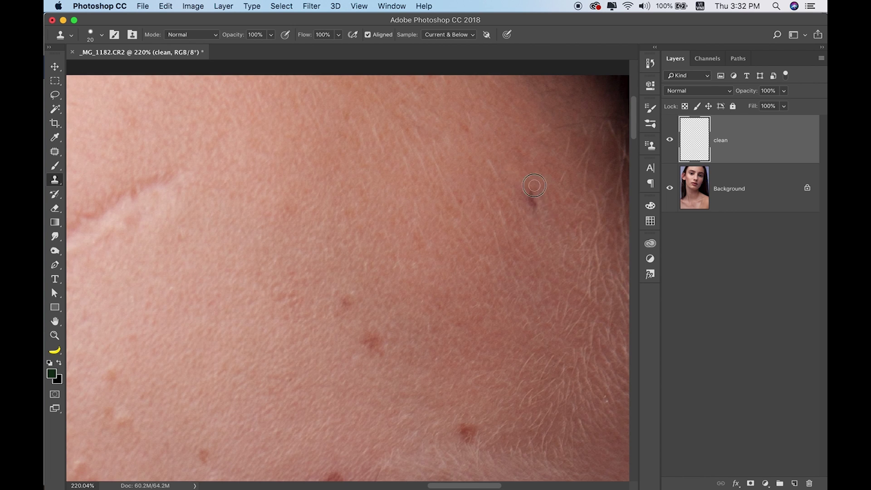
scroll(495, 163, down, 4)
scroll(399, 163, down, 1)
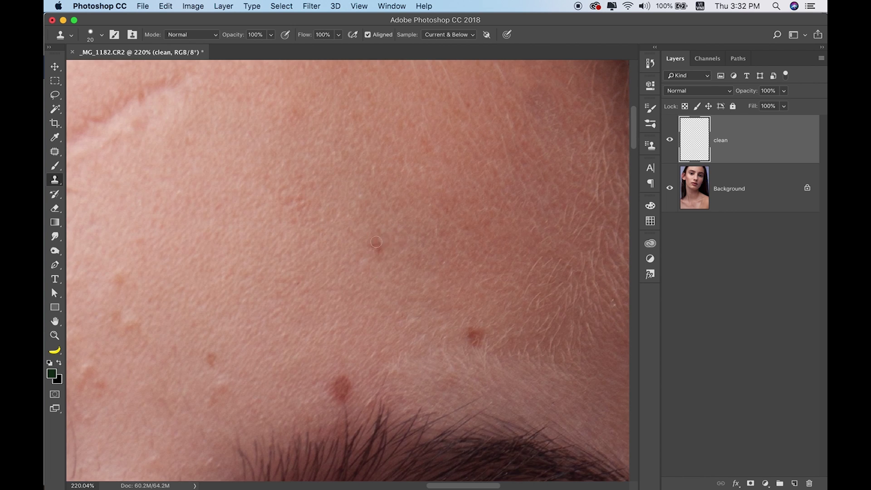
scroll(377, 241, down, 3)
alt+click(320, 294)
drag(330, 316, 336, 304)
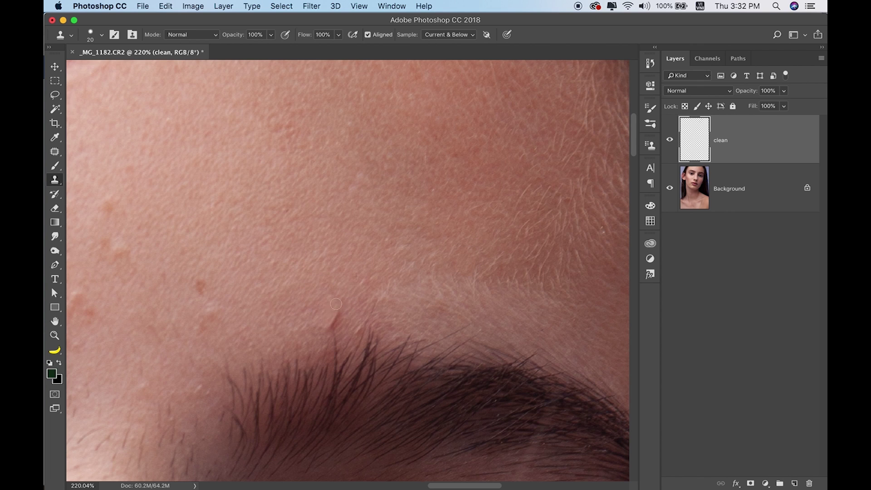
Step: Clone away the faint blemishes between and above the brows
drag(422, 302, 415, 267)
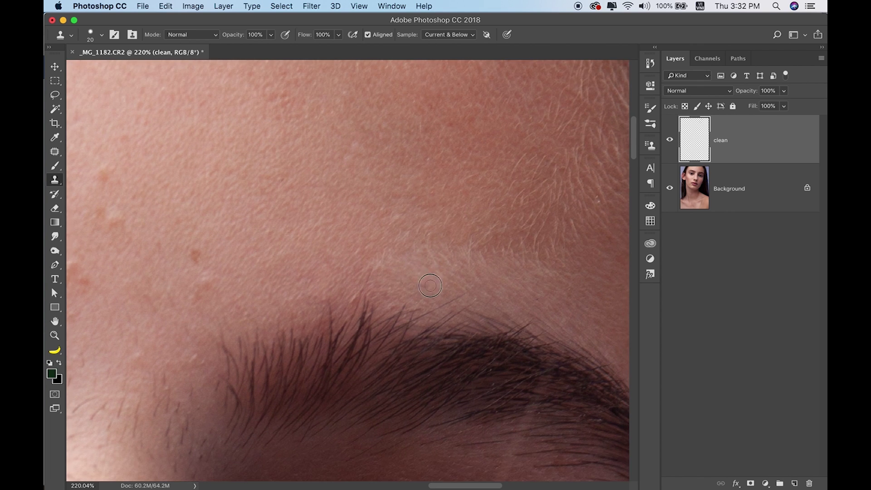
scroll(251, 265, left, 7)
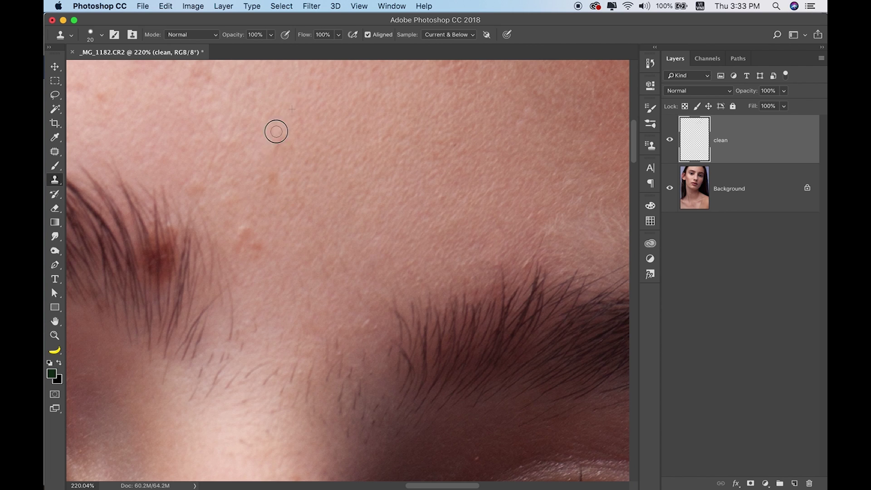
alt+click(202, 161)
click(198, 184)
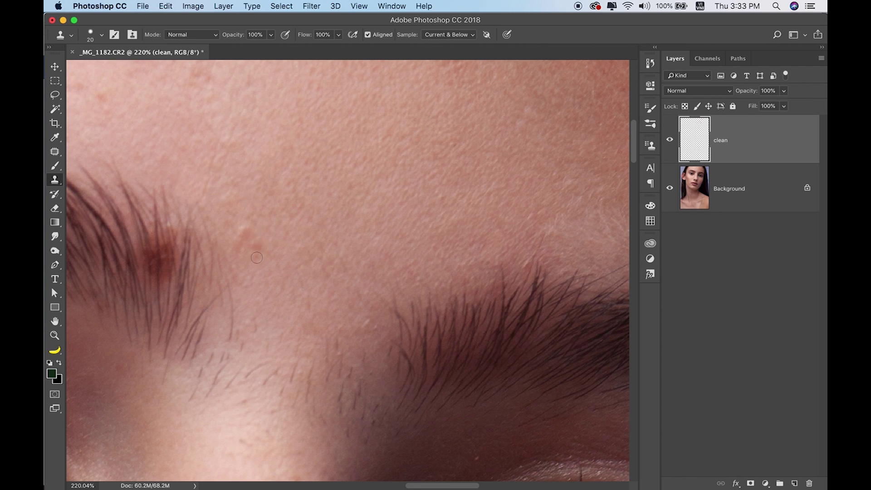
click(242, 230)
Step: Cover the upper end and reddish lower part of the forehead scar with cloned skin
drag(300, 136, 490, 232)
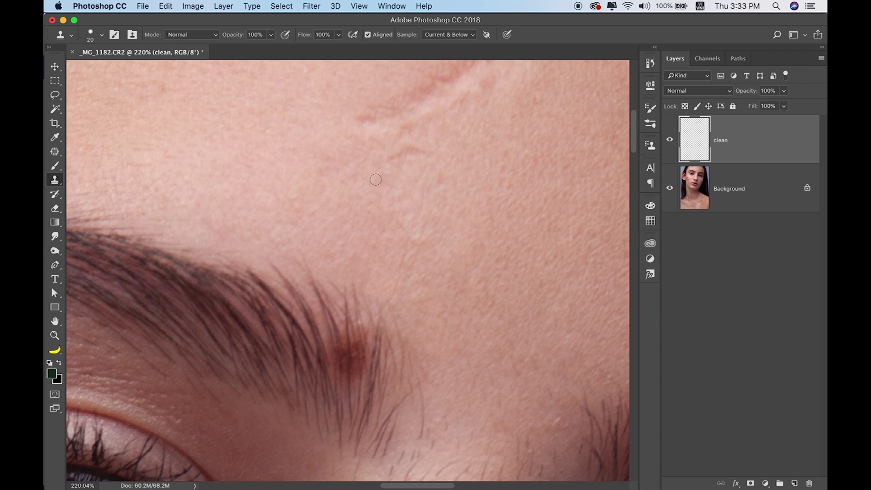
scroll(522, 117, up, 5)
alt+click(525, 142)
drag(477, 144, 438, 155)
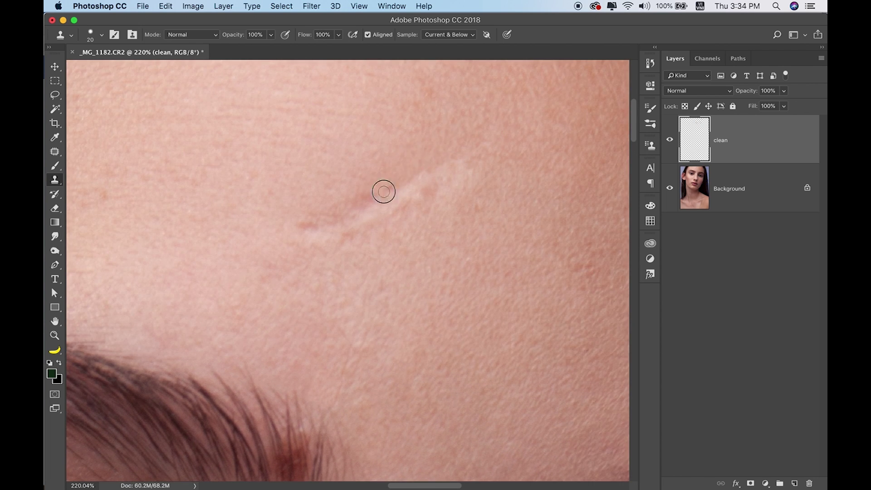
alt+click(284, 239)
mouse_move(326, 208)
mouse_down()
mouse_move(413, 208)
mouse_move(451, 189)
mouse_up()
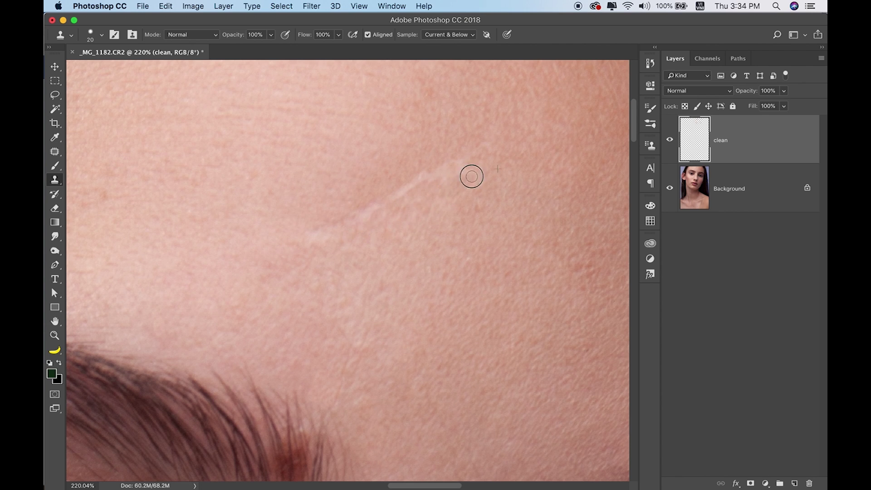
Step: Clone over the remaining scar line and its leftover dark texture
alt+click(458, 166)
drag(387, 199, 325, 247)
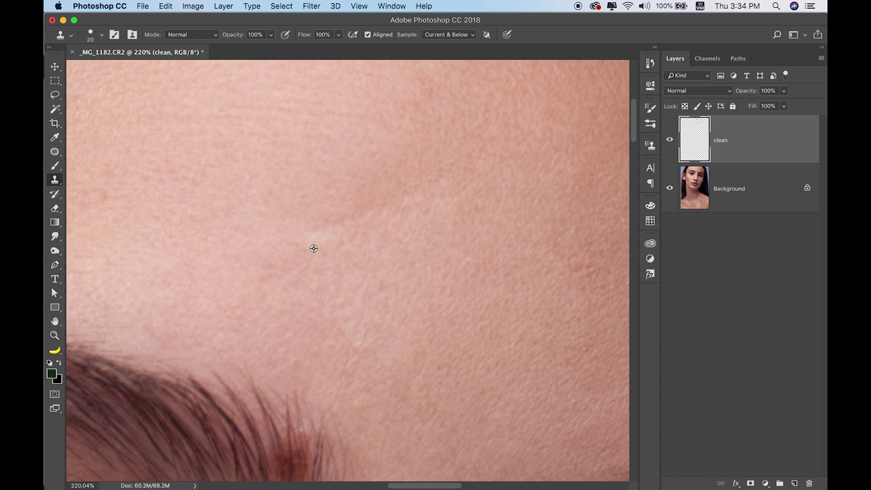
alt+click(333, 223)
drag(367, 195, 387, 207)
Step: Clone clean skin over the cheek beside the nose
scroll(343, 218, down, 2)
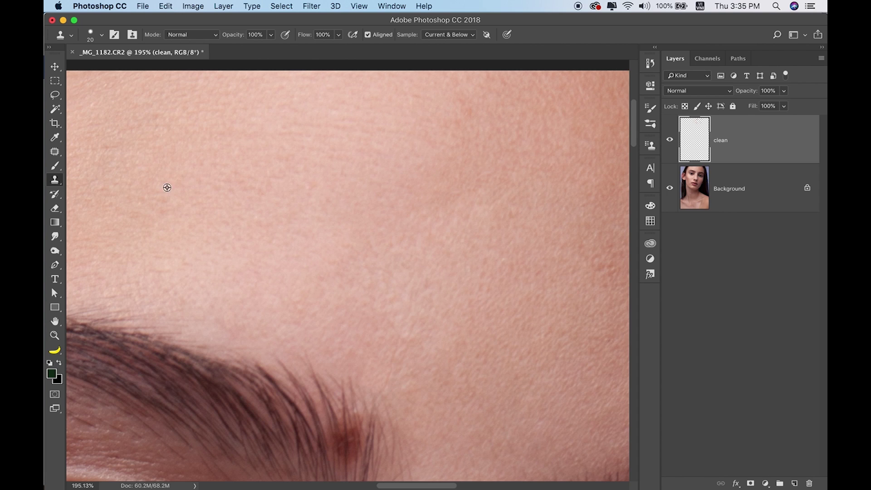
scroll(352, 224, down, 5)
scroll(521, 312, down, 3)
scroll(522, 311, up, 5)
alt+click(380, 132)
click(363, 141)
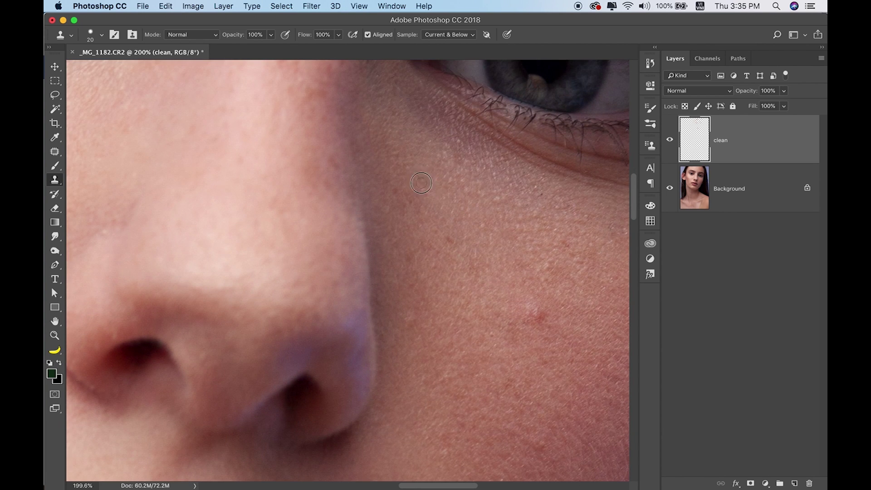
Step: Heal the small red blemishes on the cheek and lower cheek with the Healing Brush
key(j)
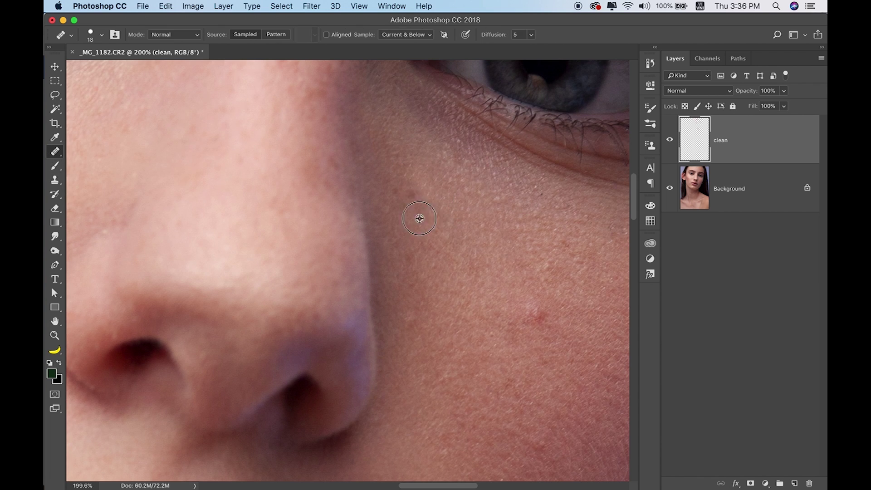
click(537, 313)
scroll(487, 306, down, 3)
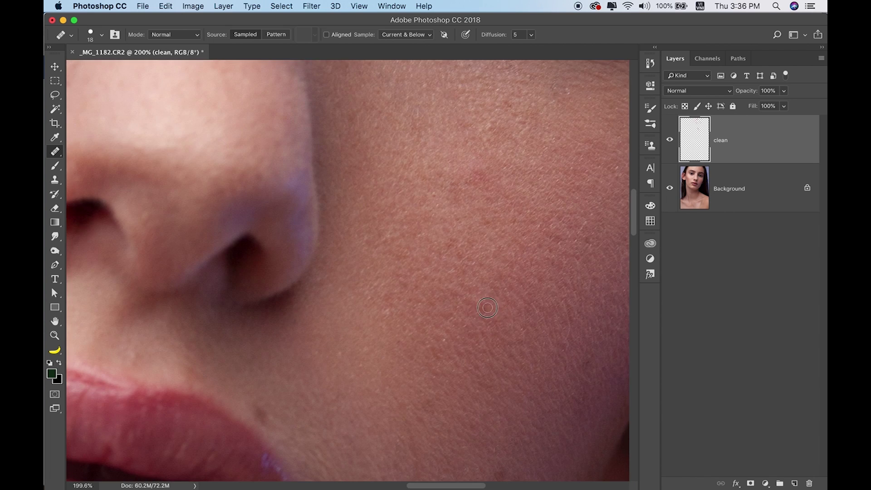
scroll(327, 170, up, 5)
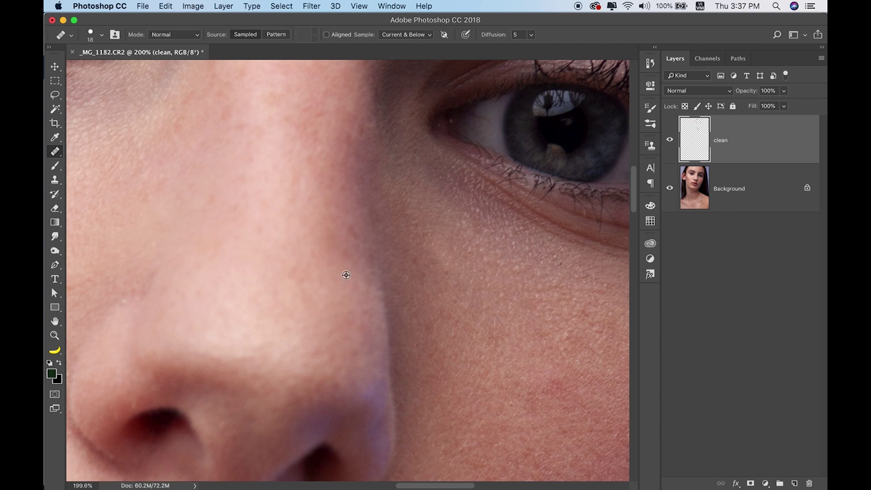
scroll(339, 224, up, 4)
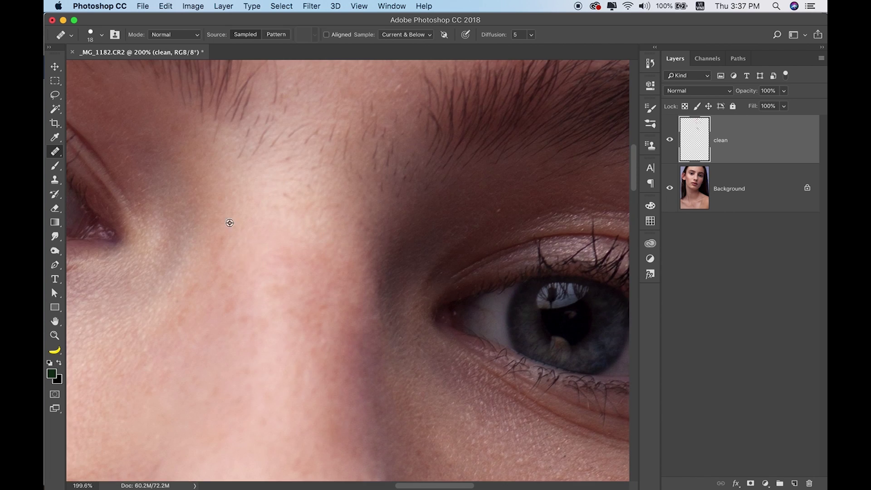
scroll(478, 211, down, 5)
scroll(394, 315, up, 4)
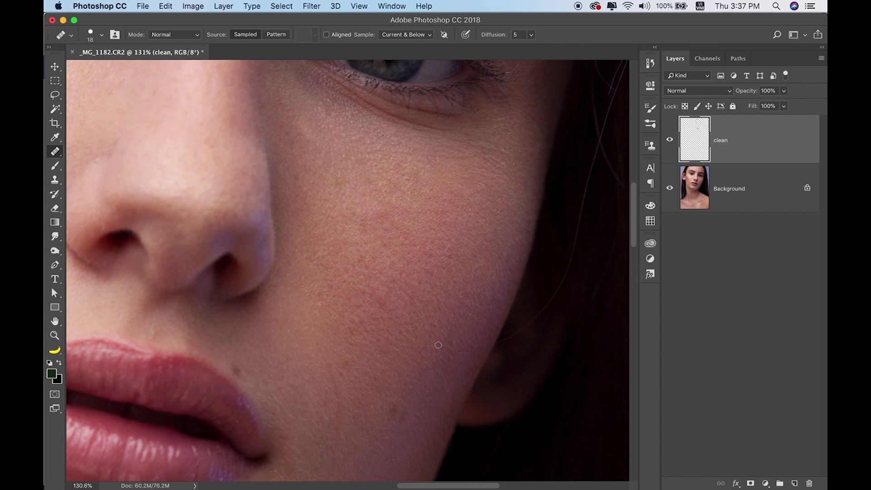
click(362, 324)
Step: Sample clean cheek skin as the healing source
scroll(415, 332, down, 2)
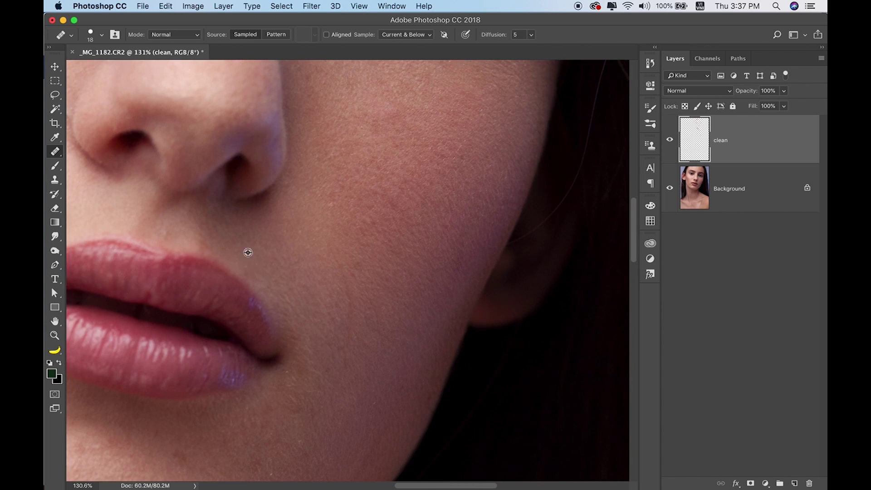
scroll(301, 276, down, 3)
scroll(301, 275, left, 2)
scroll(436, 263, down, 1)
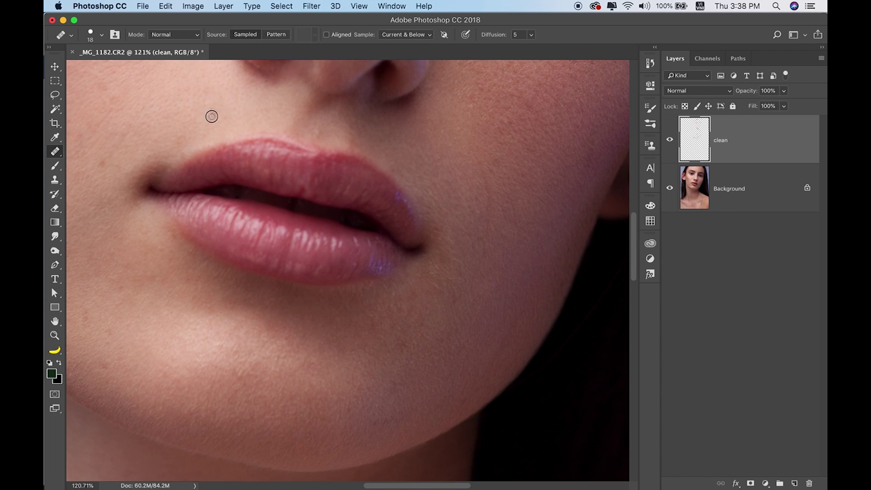
scroll(216, 110, up, 5)
scroll(216, 110, left, 8)
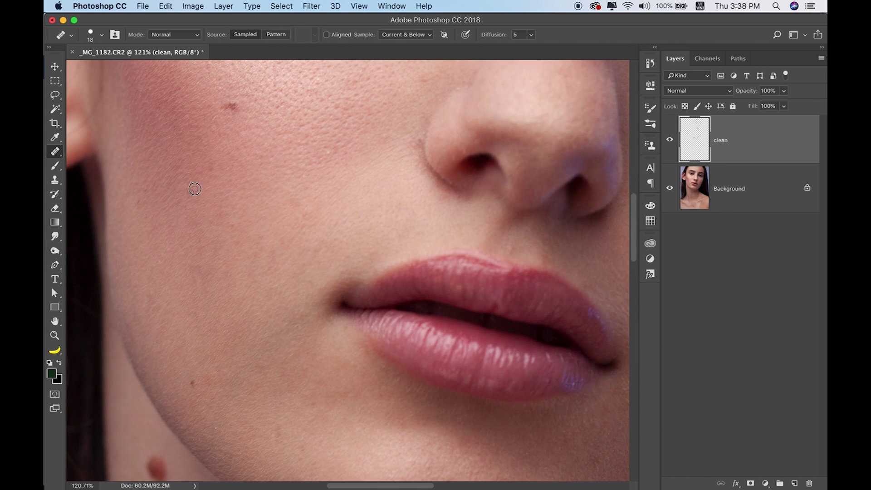
alt+click(234, 99)
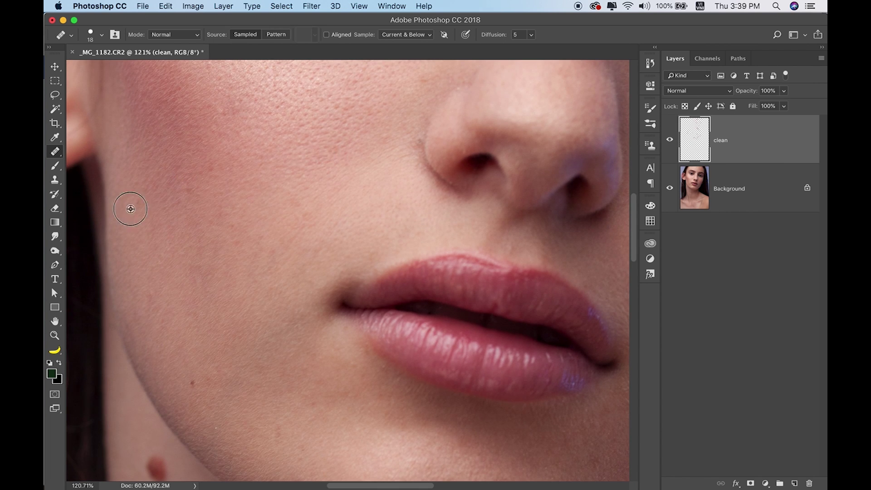
Step: Pan around the nose, mouth and chin to inspect remaining blemishes
scroll(89, 111, up, 5)
scroll(89, 111, right, 2)
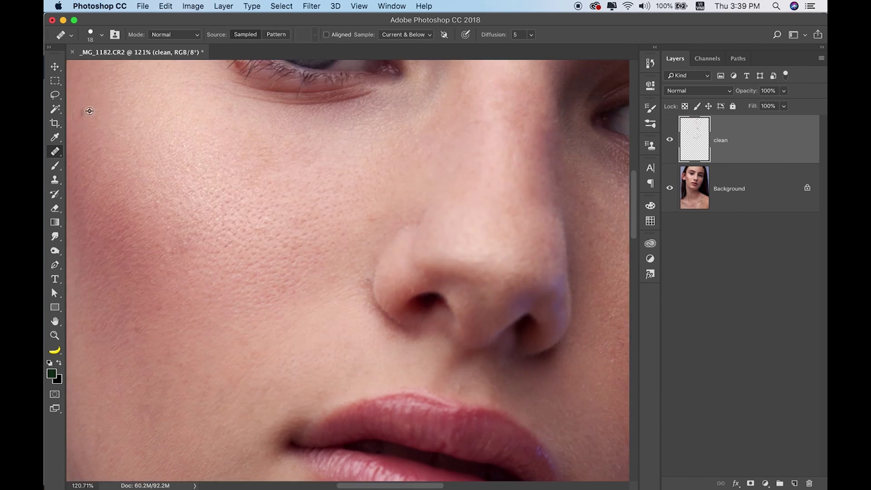
scroll(487, 133, down, 7)
scroll(487, 132, right, 1)
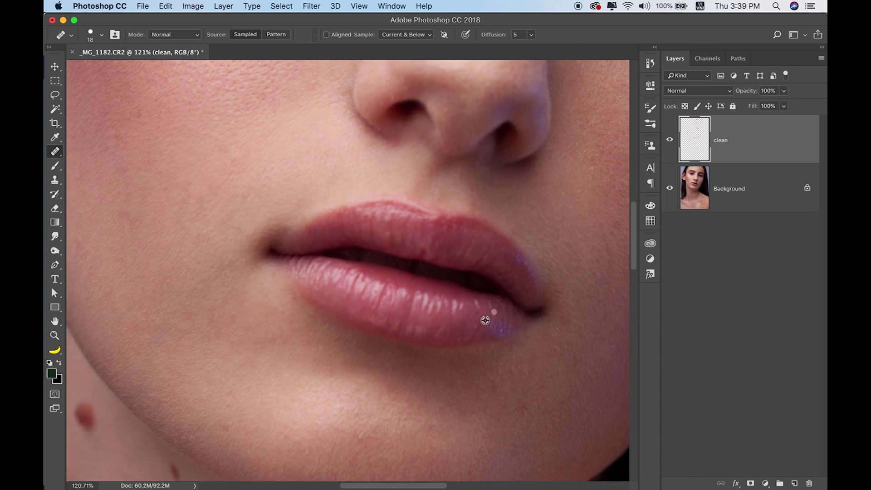
scroll(292, 292, down, 2)
scroll(344, 327, down, 4)
scroll(345, 327, left, 5)
scroll(347, 307, up, 2)
scroll(346, 308, left, 1)
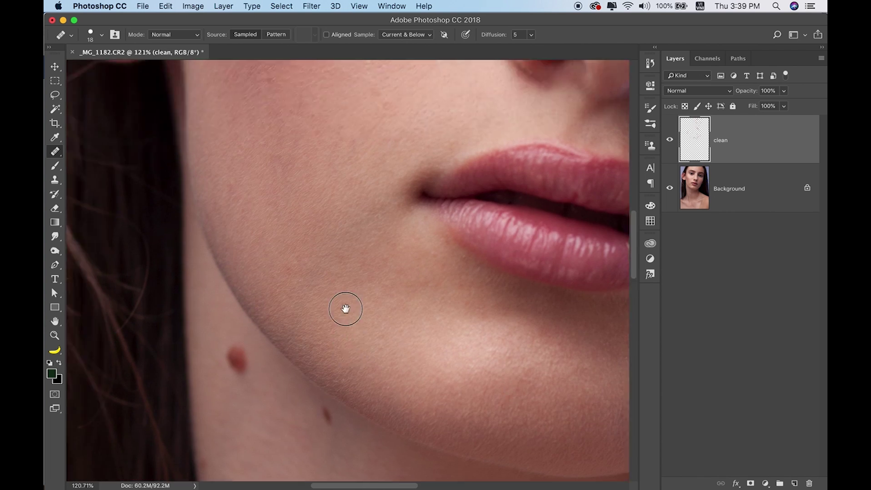
scroll(346, 307, down, 7)
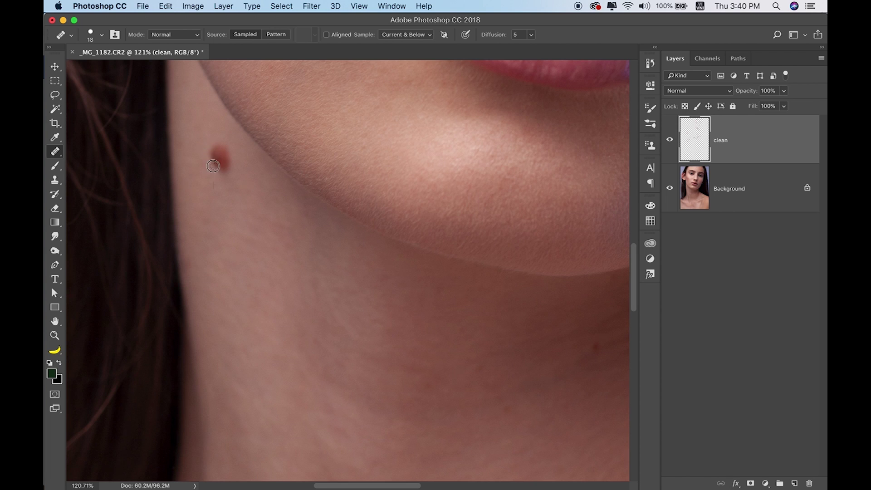
Step: Enlarge the healing brush and heal the red mole and a lower blemish on the neck
key(s)
key(j)
drag(221, 144, 229, 144)
click(225, 158)
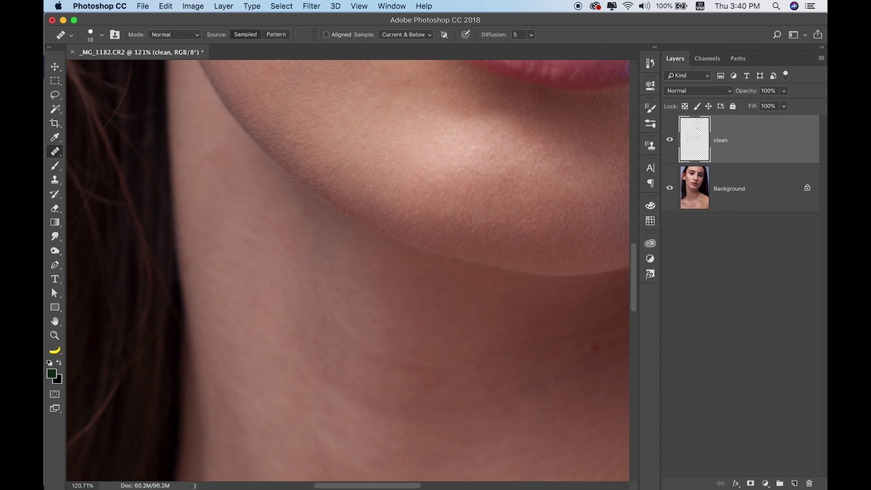
scroll(375, 278, down, 5)
scroll(376, 278, right, 5)
scroll(228, 302, left, 5)
scroll(504, 255, down, 5)
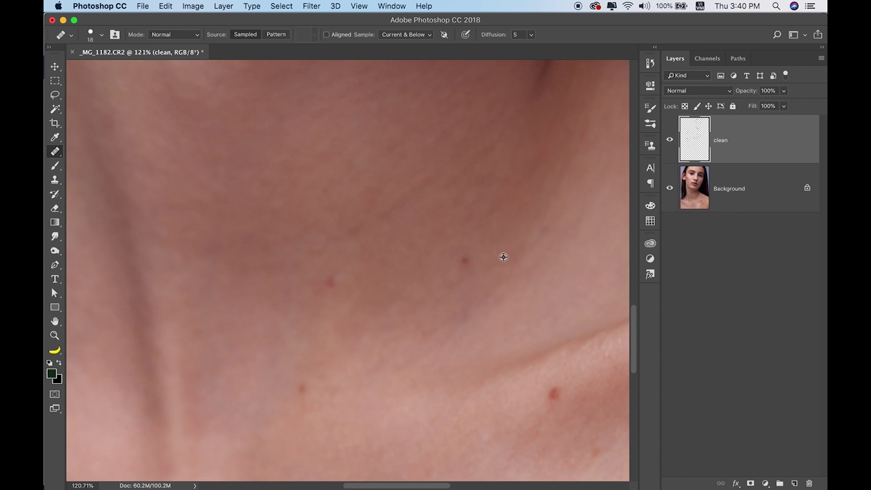
click(552, 396)
Step: Heal the red blemishes at the bottom of the neck
scroll(369, 325, down, 5)
scroll(369, 325, right, 5)
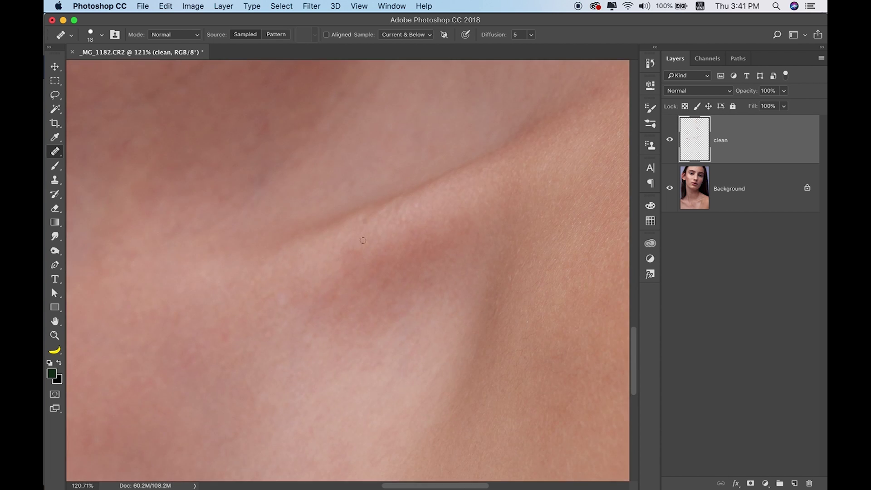
scroll(300, 261, down, 5)
scroll(301, 261, left, 5)
click(351, 282)
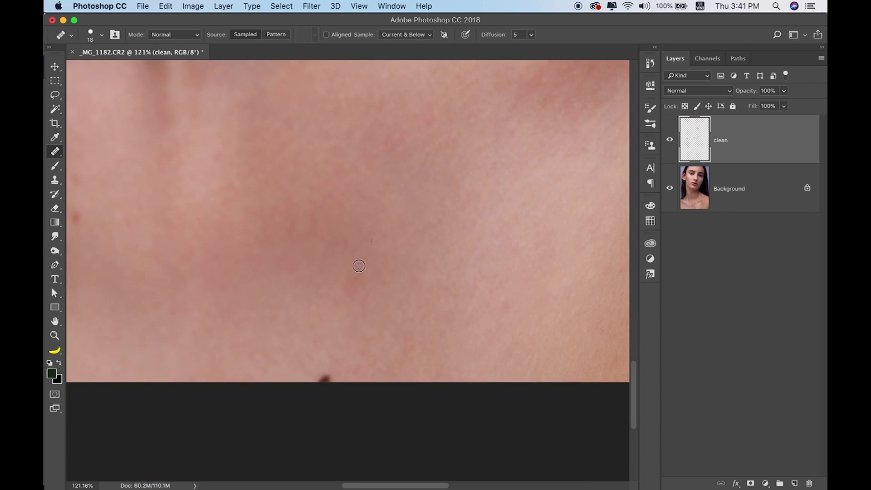
scroll(324, 371, up, 5)
click(323, 277)
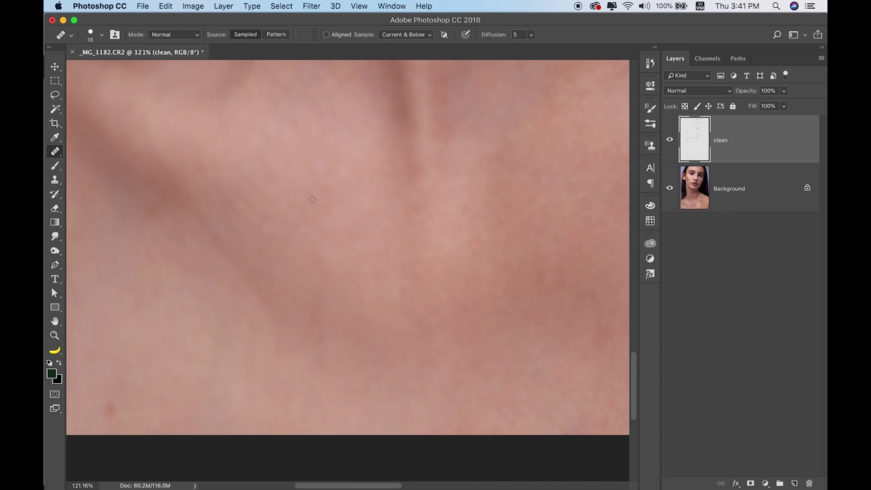
Step: Navigate back up from the neck to the eyebrow
scroll(128, 407, up, 5)
scroll(128, 407, left, 5)
scroll(305, 233, up, 5)
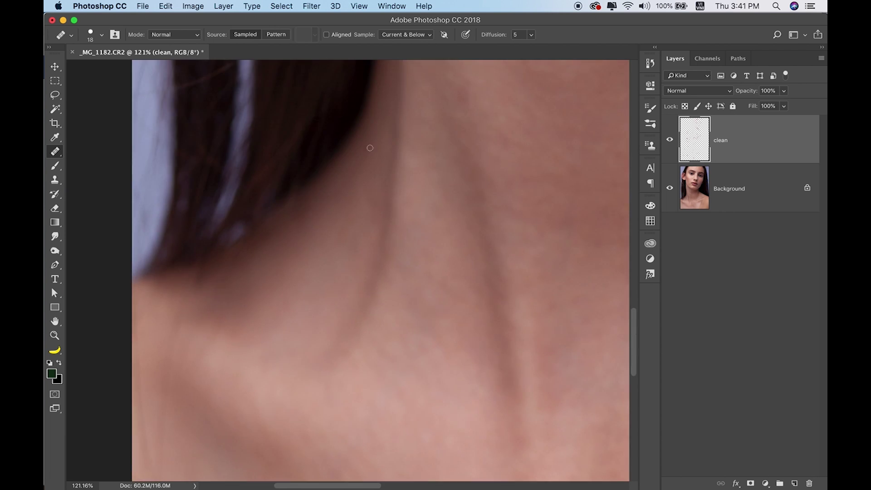
scroll(306, 219, down, 5)
scroll(441, 205, up, 3)
scroll(441, 204, down, 3)
scroll(469, 178, up, 5)
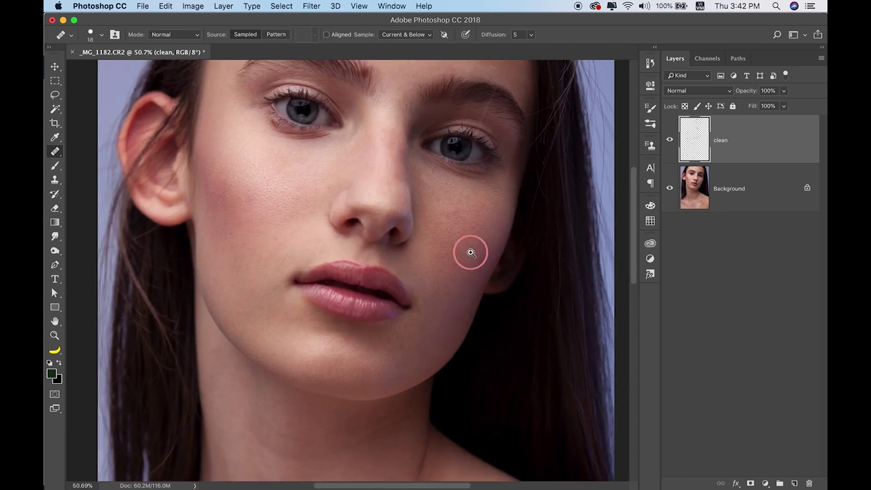
scroll(487, 258, up, 3)
scroll(502, 229, up, 3)
scroll(360, 180, up, 1)
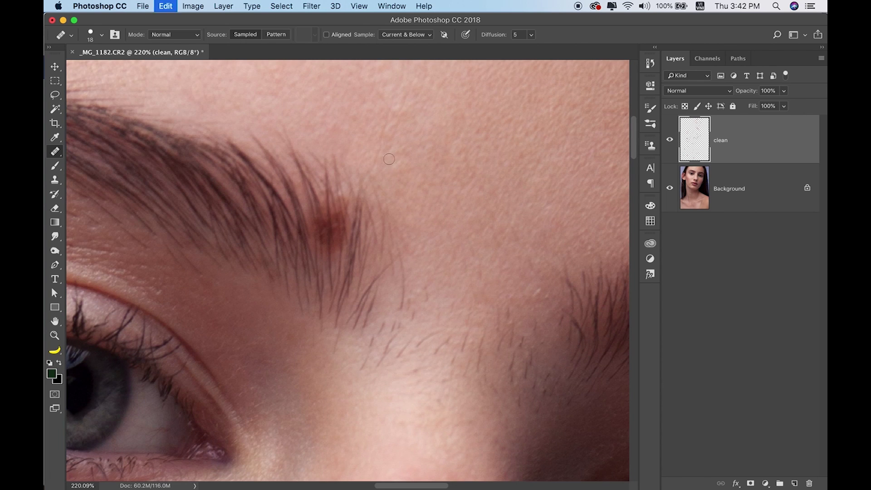
Step: Clone over the eyebrow blemish with the Clone Stamp, then return to healing
key(s)
drag(327, 233, 327, 202)
scroll(372, 199, down, 3)
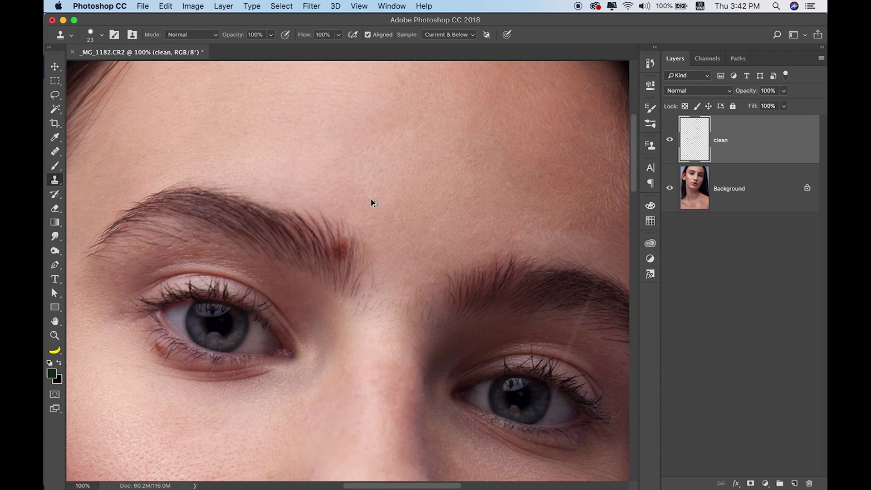
scroll(318, 117, down, 2)
scroll(372, 182, up, 2)
scroll(372, 255, up, 2)
key(j)
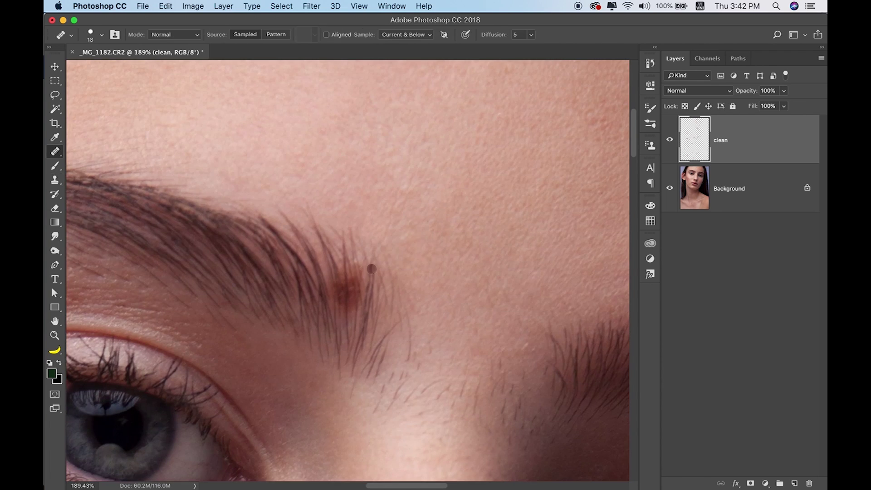
scroll(362, 349, up, 2)
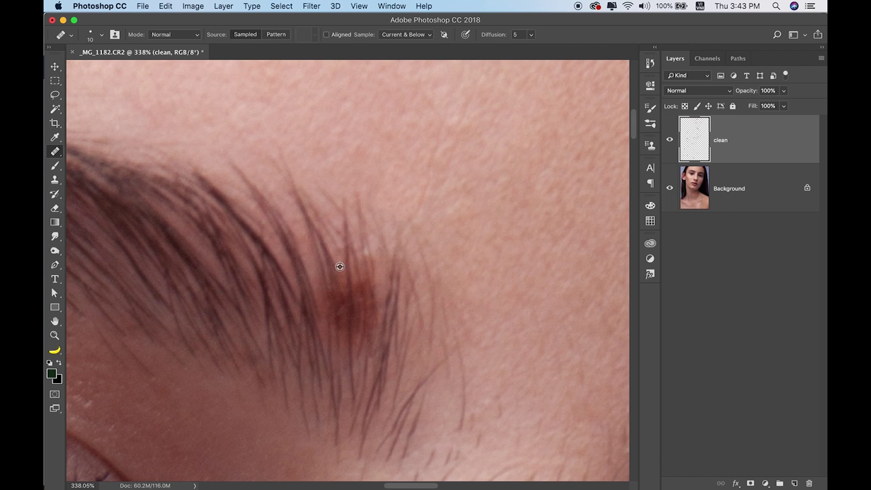
scroll(462, 102, down, 6)
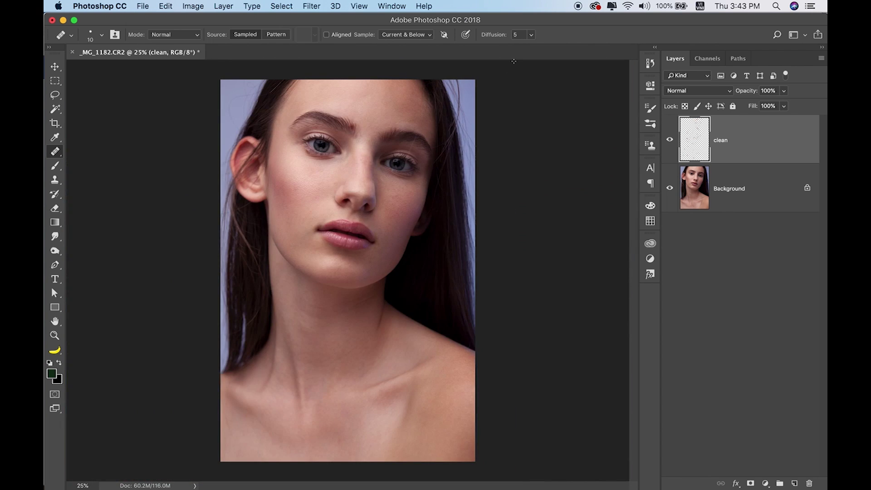
Step: Toggle the clean layer's visibility to compare before and after, leaving it visible
click(671, 142)
click(671, 142)
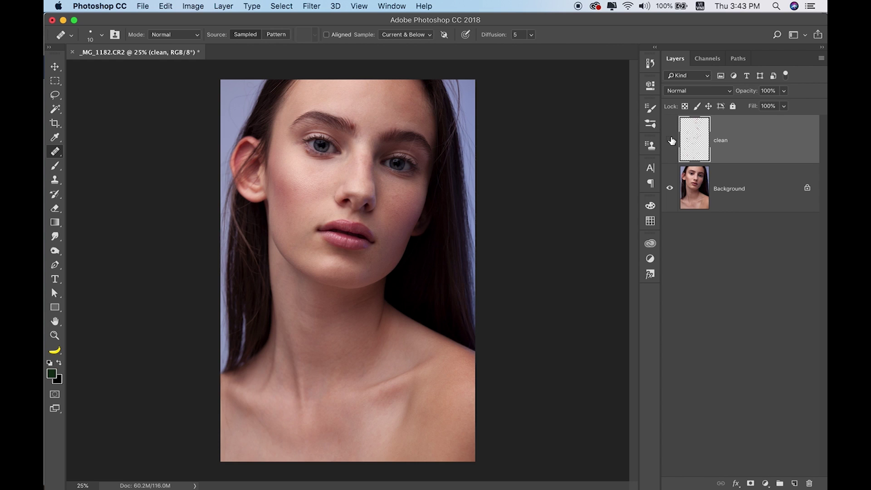
click(671, 142)
click(671, 141)
click(671, 141)
Step: Group the clean layer into a collapsed group named 'Basic Retouching'
key(ctrl+g)
double_click(711, 123)
text(Basic Retouching)
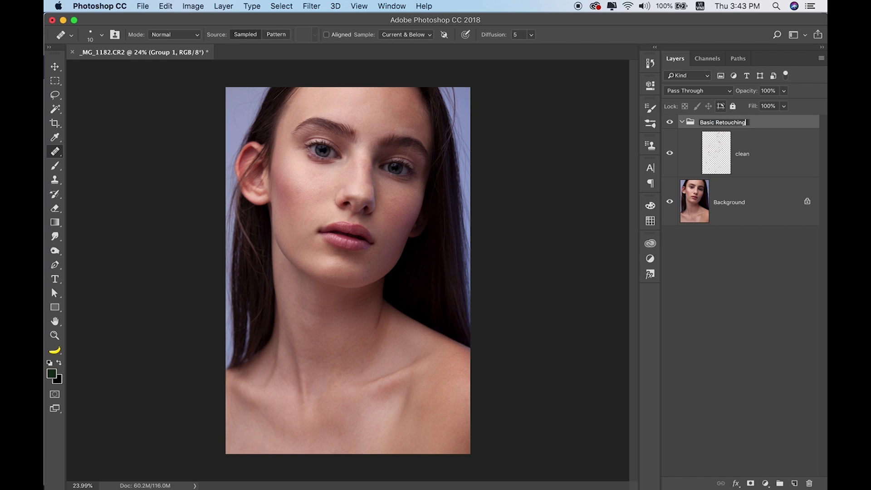
key(Return)
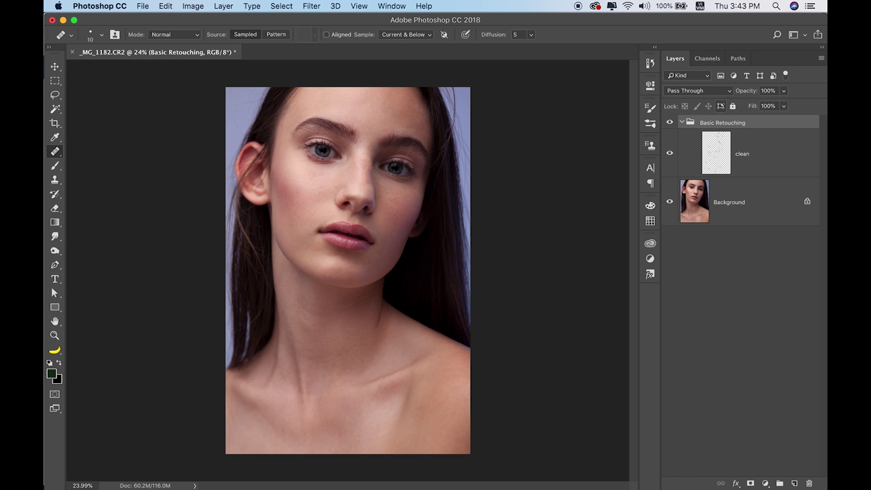
click(682, 122)
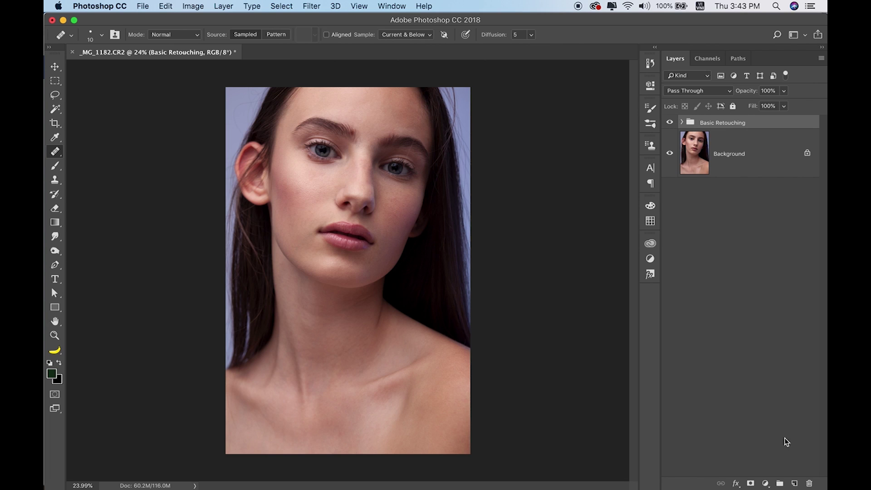
Step: Add Layer 1 on top and clone away stray hairs along the top hair edge
click(795, 483)
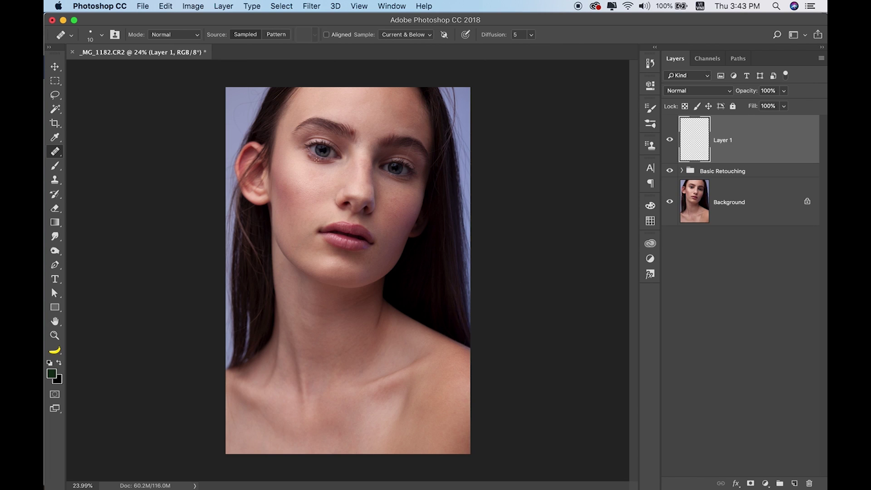
key(s)
mouse_move(510, 92)
mouse_down()
mouse_move(494, 160)
mouse_move(463, 155)
mouse_move(472, 162)
mouse_up()
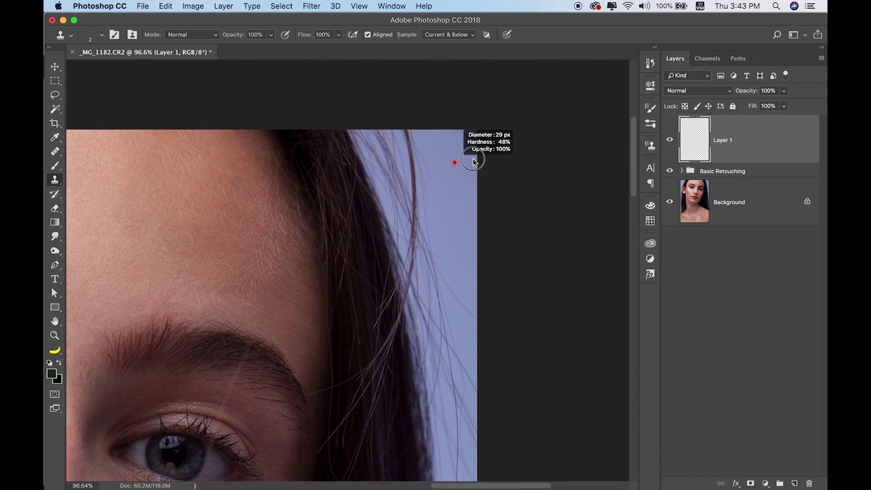
drag(403, 129, 427, 156)
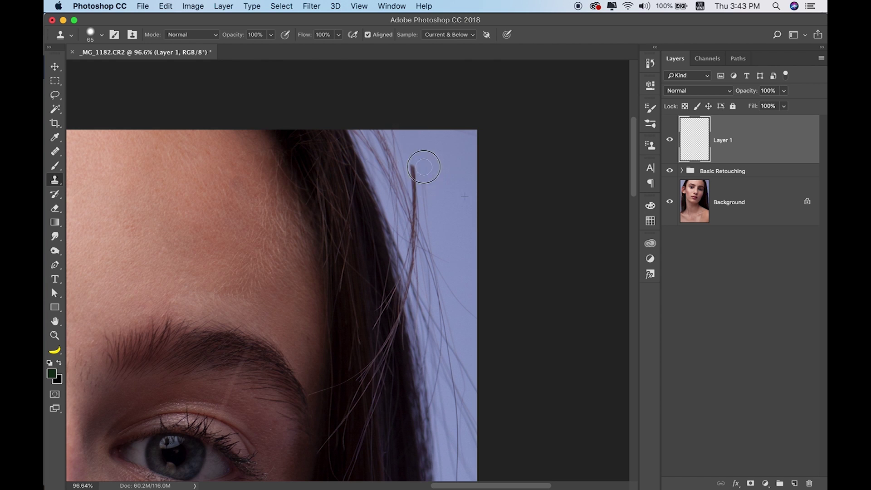
drag(414, 113, 409, 195)
mouse_move(370, 150)
mouse_down()
mouse_move(354, 123)
mouse_move(446, 309)
mouse_up()
Step: Clone away stray hairs lower along the hair edge beside the cheek and chin
scroll(447, 309, down, 4)
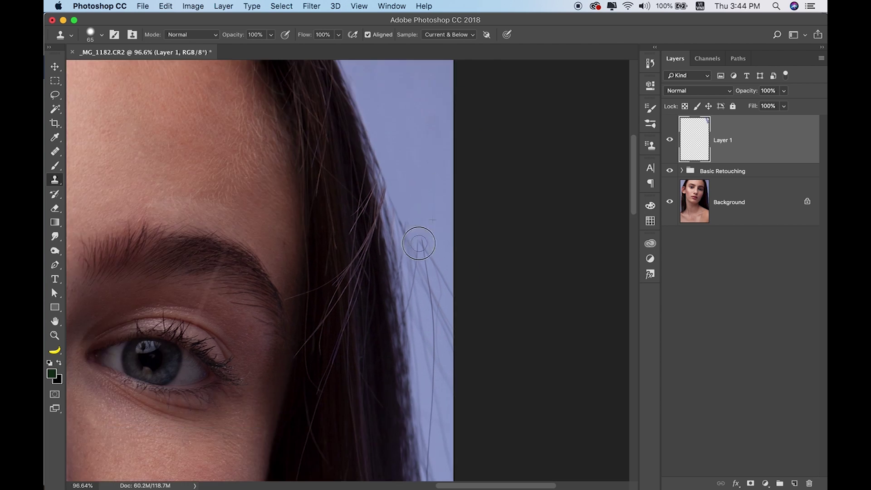
mouse_move(404, 159)
mouse_down()
mouse_move(410, 254)
mouse_move(435, 262)
mouse_move(440, 243)
mouse_move(419, 349)
mouse_up()
scroll(439, 244, down, 2)
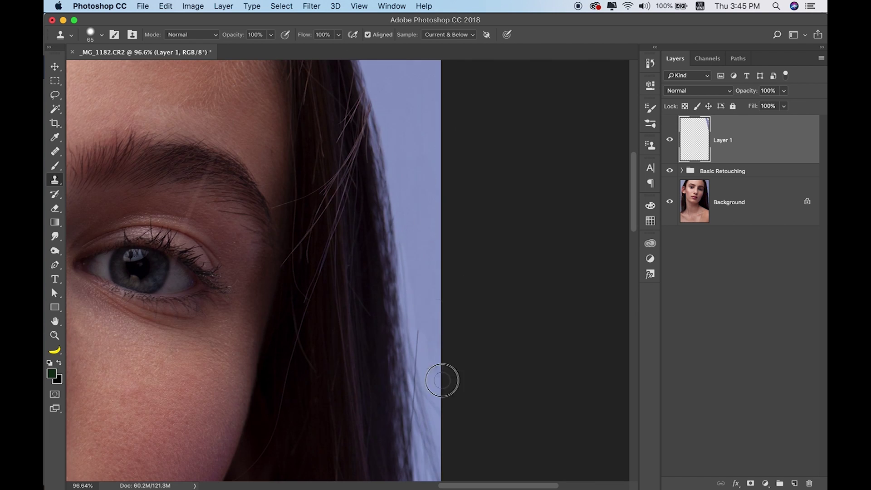
scroll(486, 298, down, 5)
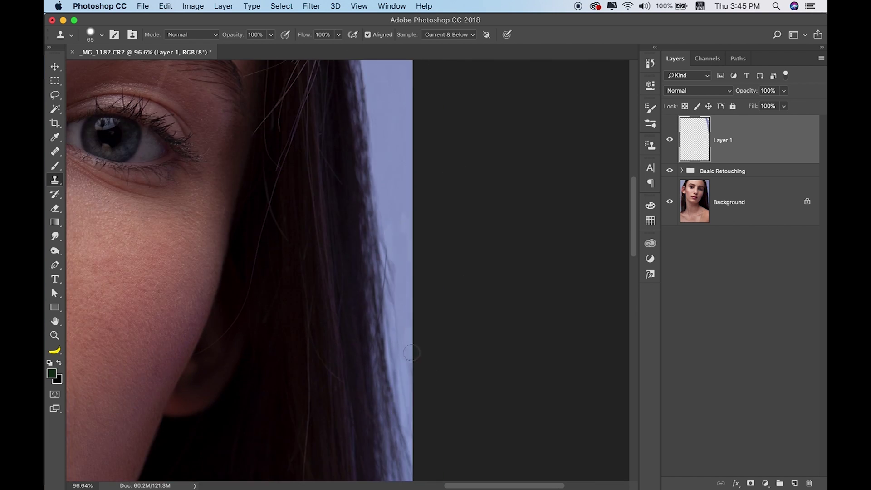
mouse_move(391, 282)
mouse_down()
mouse_move(386, 204)
mouse_move(407, 212)
mouse_move(408, 364)
mouse_move(393, 301)
mouse_move(403, 398)
mouse_up()
key(super+minus)
click(410, 334)
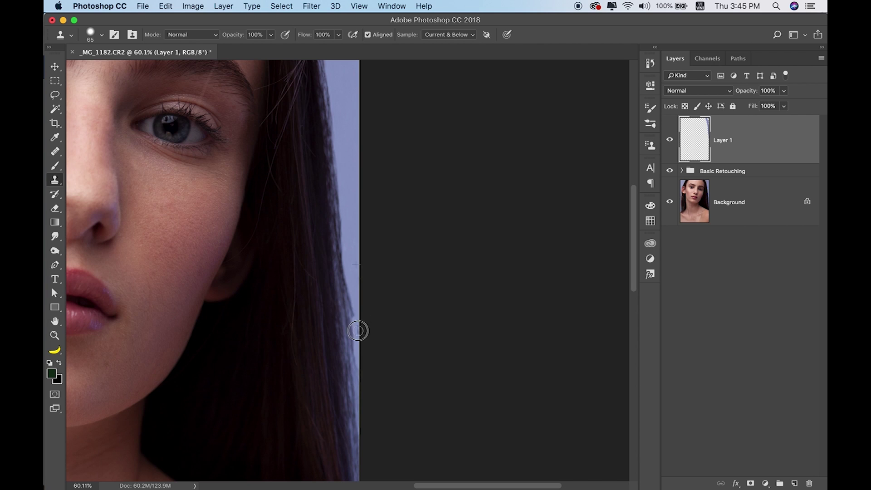
drag(361, 404, 354, 321)
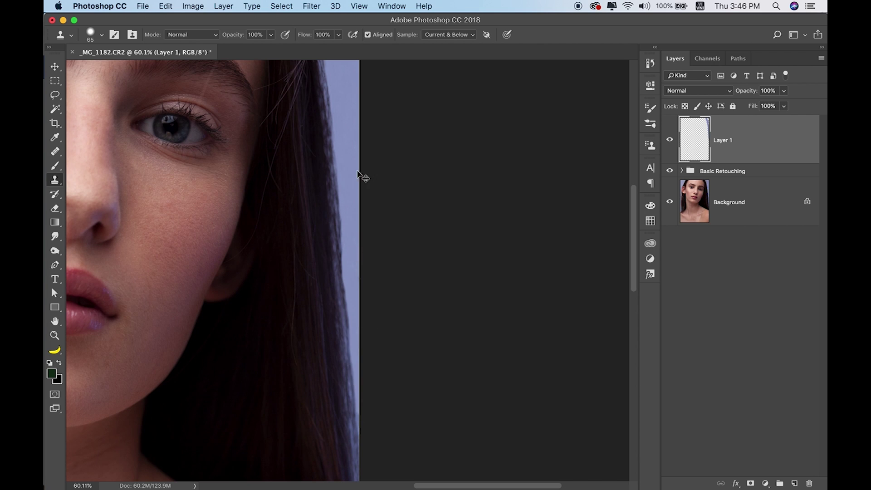
key(super+0)
click(405, 249)
mouse_move(405, 249)
mouse_down()
mouse_move(399, 272)
mouse_move(409, 387)
mouse_up()
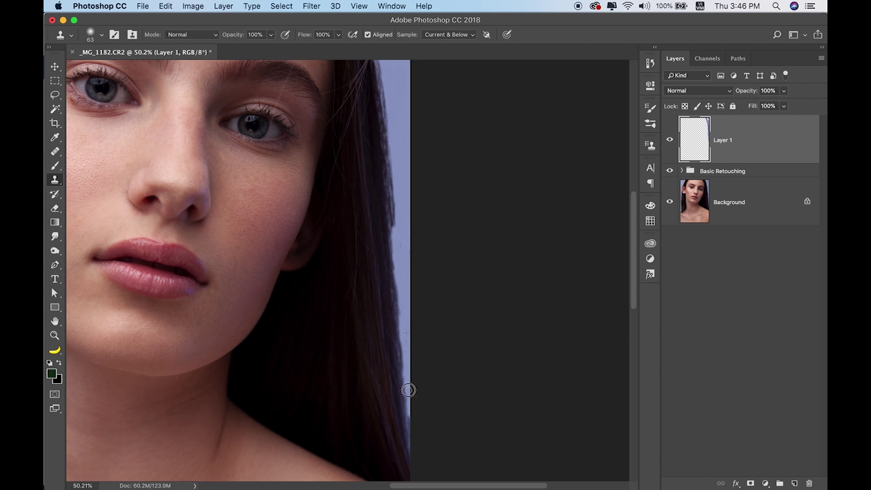
Step: Remove the faint stray hair loop and the strands left of the ear
scroll(402, 196, up, 5)
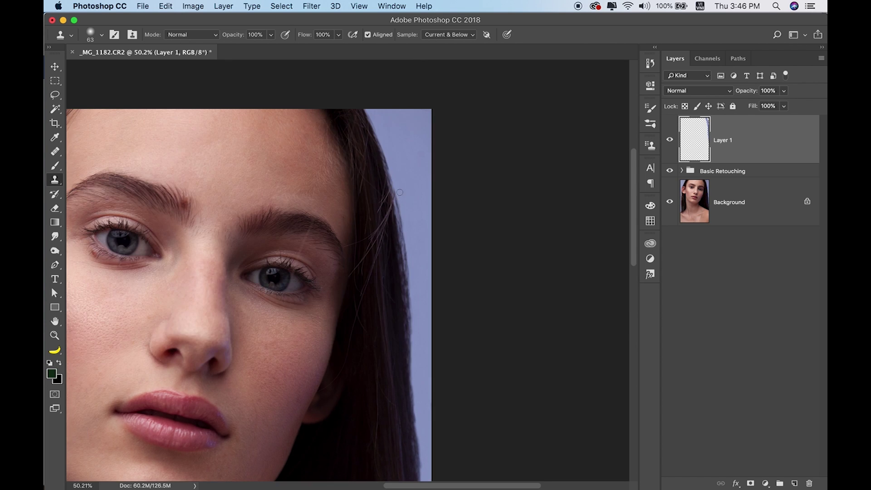
scroll(404, 254, up, 2)
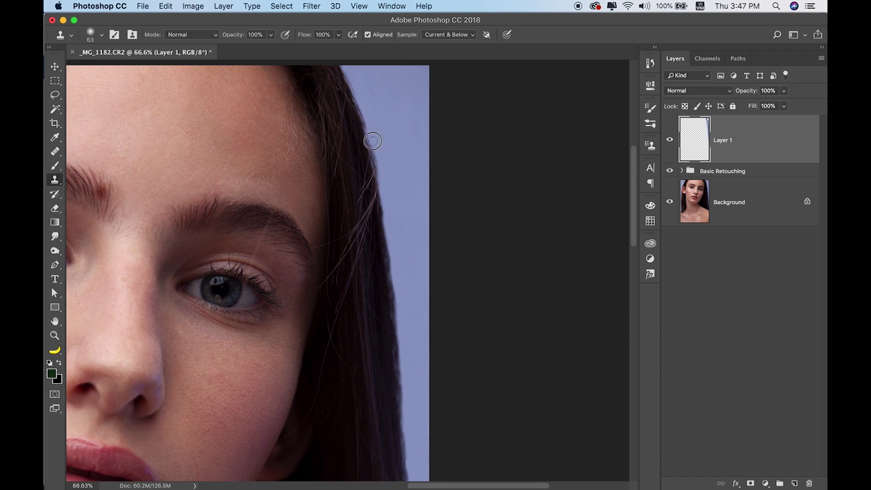
scroll(371, 126, up, 3)
key(super+0)
scroll(280, 90, up, 7)
drag(197, 263, 226, 236)
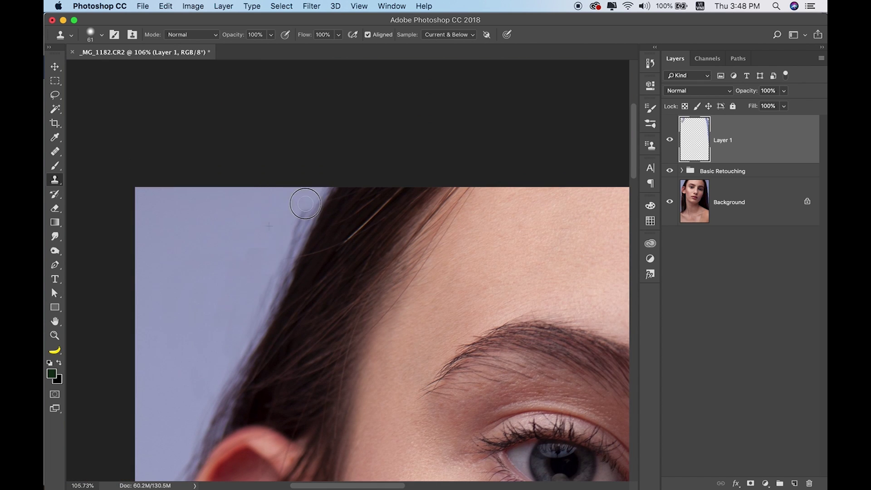
scroll(295, 176, down, 3)
scroll(249, 266, down, 3)
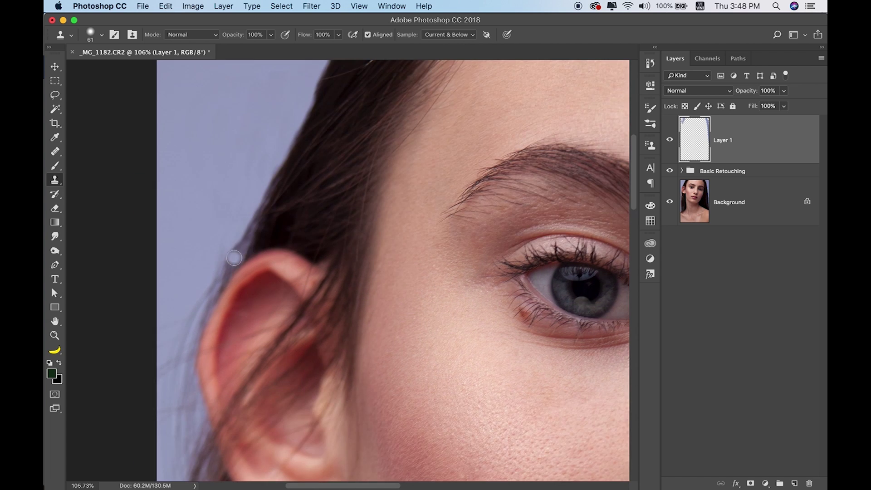
drag(232, 259, 202, 309)
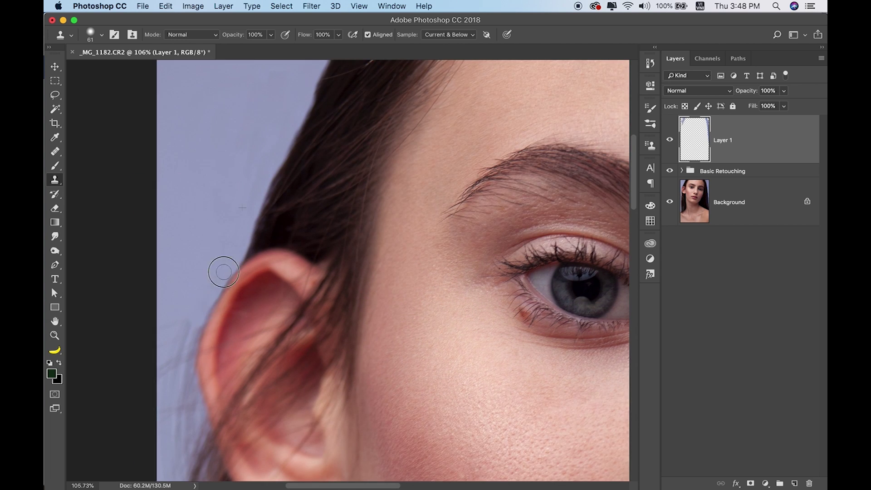
scroll(224, 272, down, 3)
scroll(239, 184, down, 3)
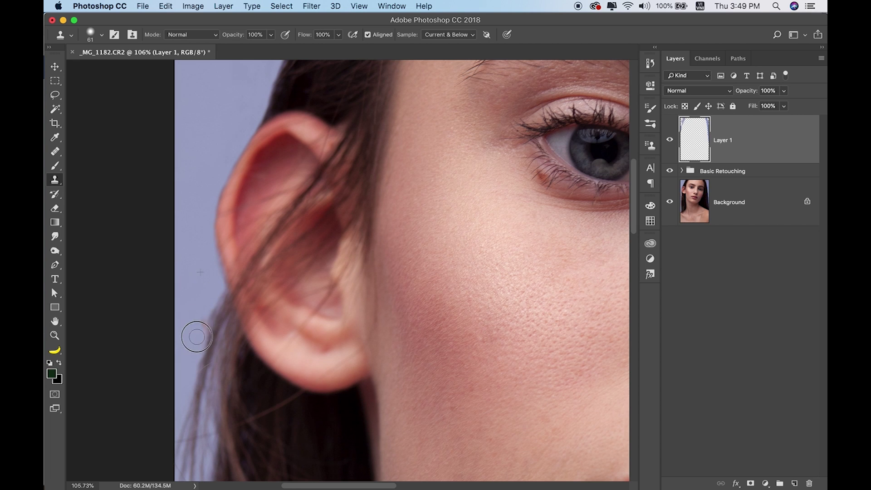
key(ctrl+0)
Step: Group Layer 1 as 'Background Hair' and toggle the group off and on to compare
key(ctrl+minus)
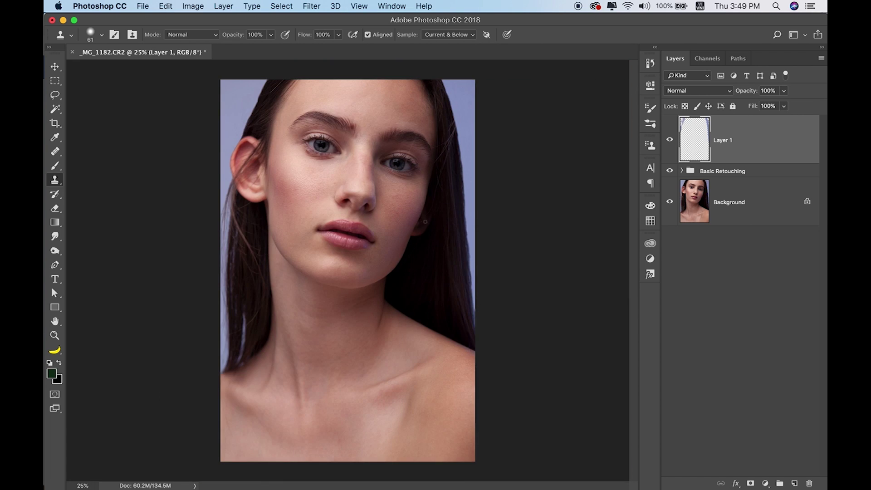
key(ctrl+g)
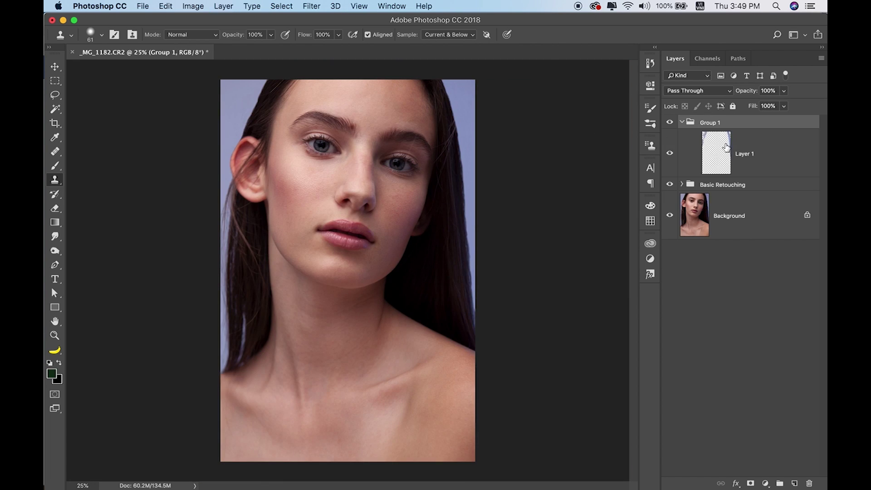
click(683, 122)
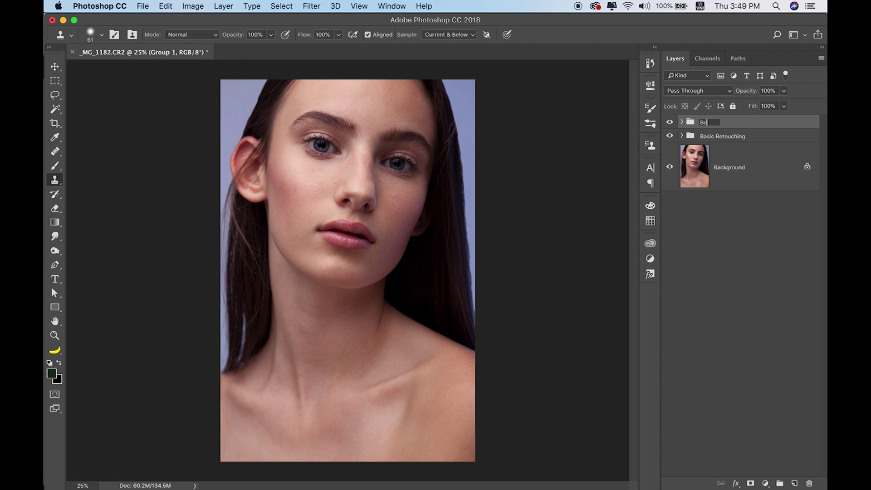
text(ckground Hair)
key(Return)
click(669, 124)
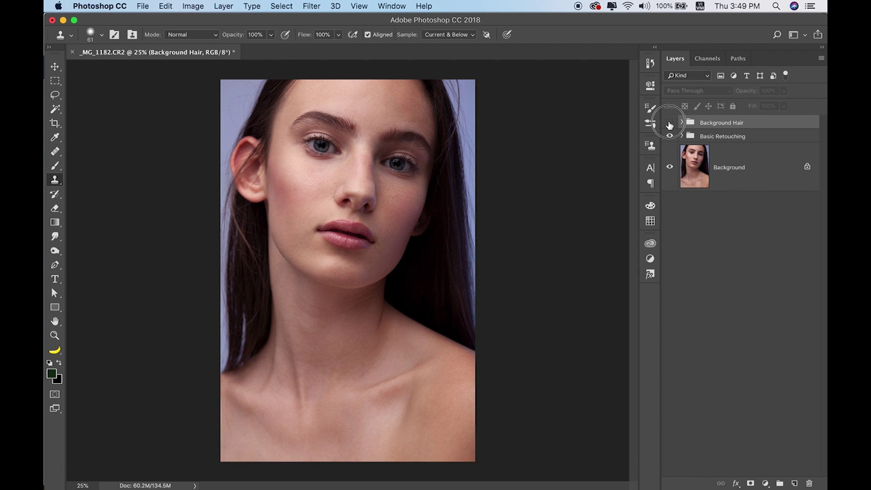
click(669, 123)
Step: Stamp the visible image as 'Hair low', duplicate it as a hidden 'Hair high', and select Hair low
key(super+alt+shift+e)
text(Hair low)
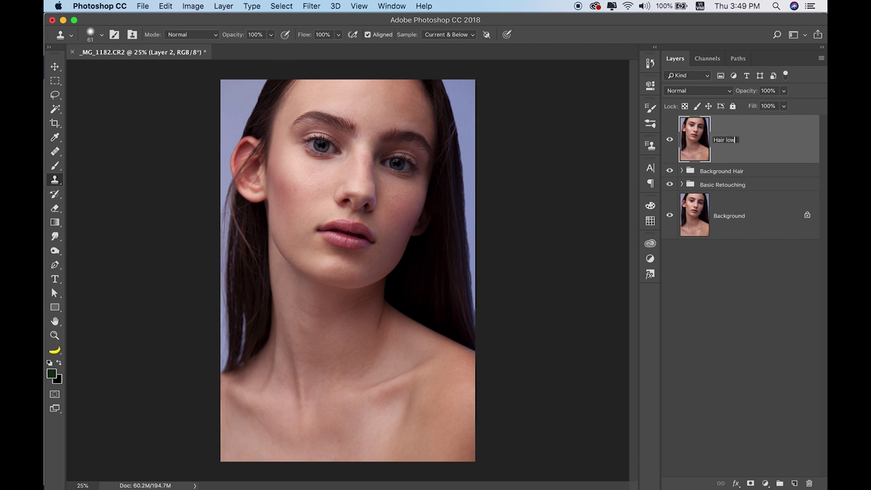
key(Return)
key(super+j)
double_click(731, 142)
text(h)
key(Return)
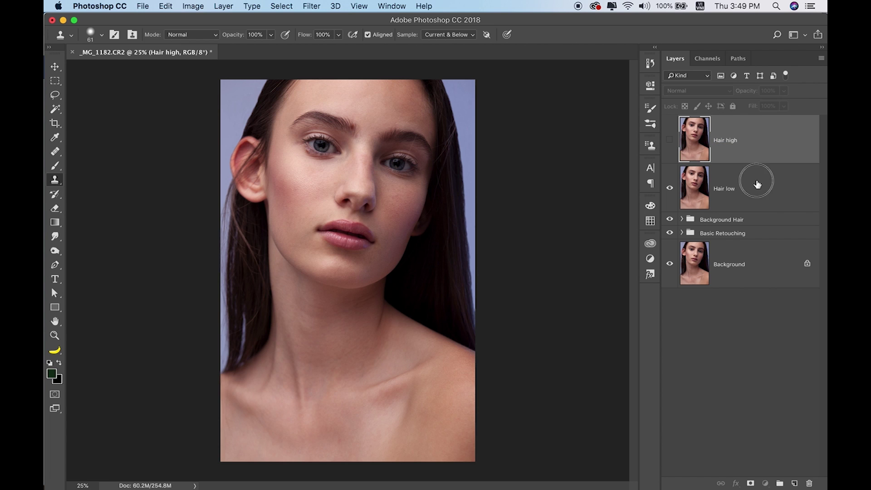
click(756, 185)
scroll(470, 120, up, 5)
Step: Gaussian Blur the Hair low layer with a 12 px radius
scroll(331, 121, right, 1)
click(310, 6)
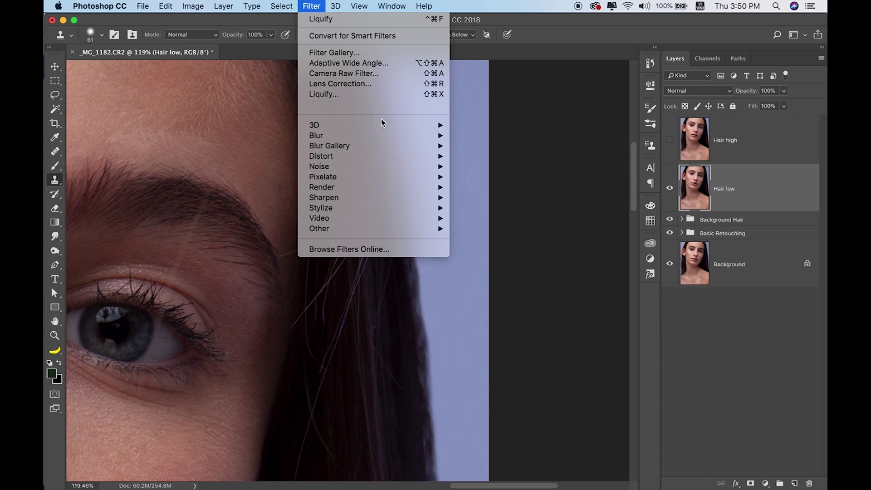
mouse_move(316, 136)
click(500, 179)
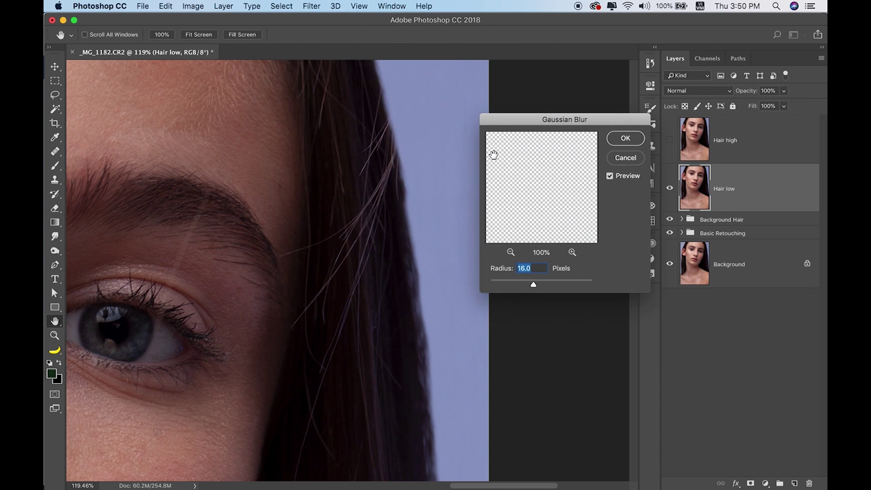
mouse_move(536, 284)
mouse_down()
mouse_move(500, 284)
mouse_move(525, 286)
mouse_up()
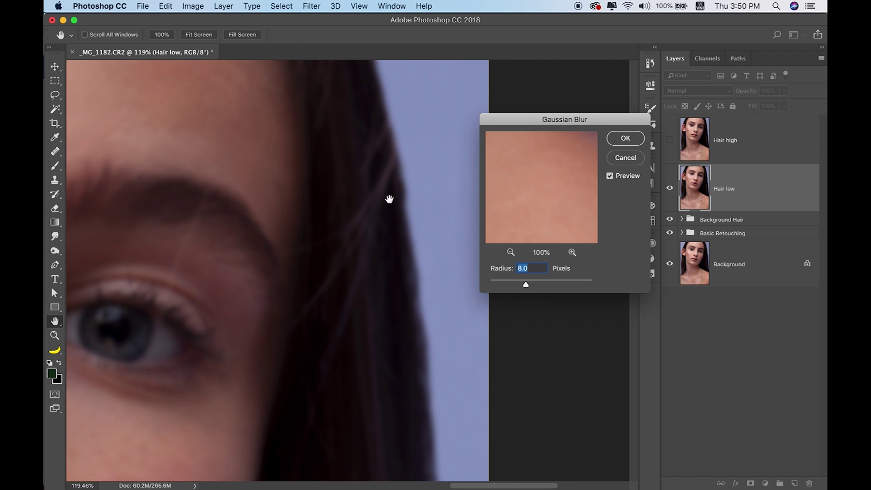
drag(389, 199, 444, 232)
drag(528, 287, 531, 284)
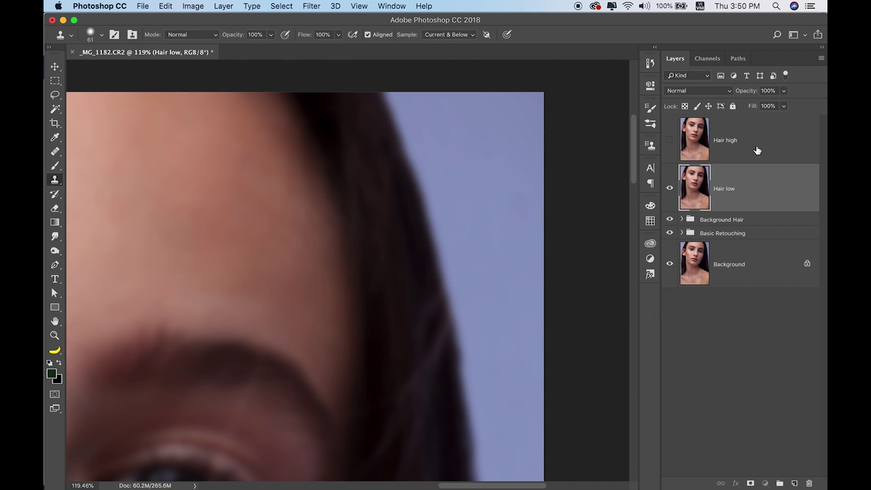
Step: Apply Image onto Hair high, subtracting Hair low (Scale 2, Offset 128), and blend it in Linear Light
click(194, 6)
click(214, 171)
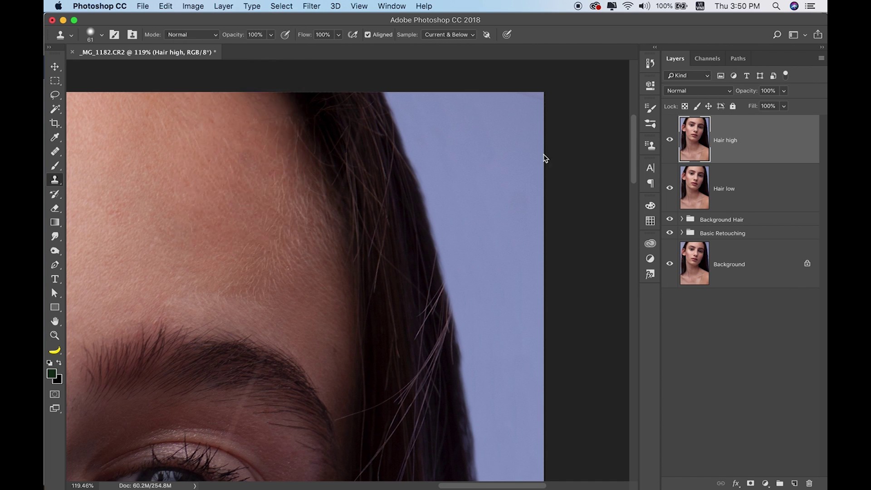
click(223, 106)
click(219, 130)
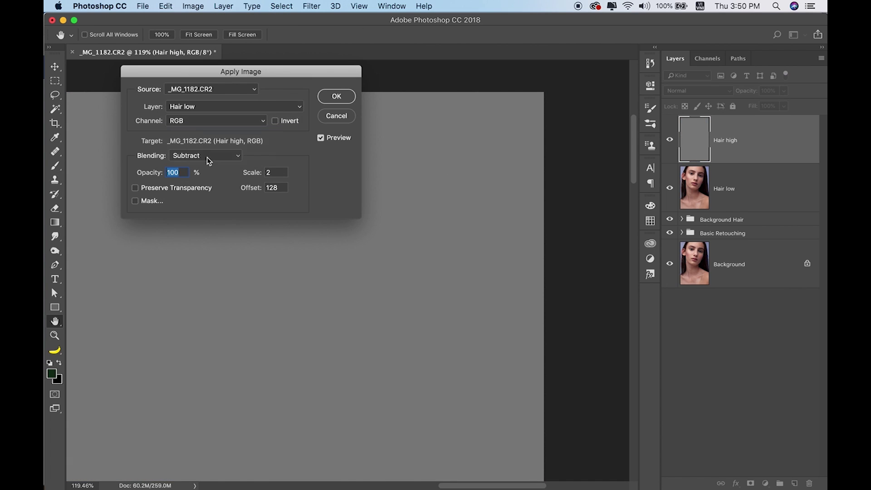
click(331, 98)
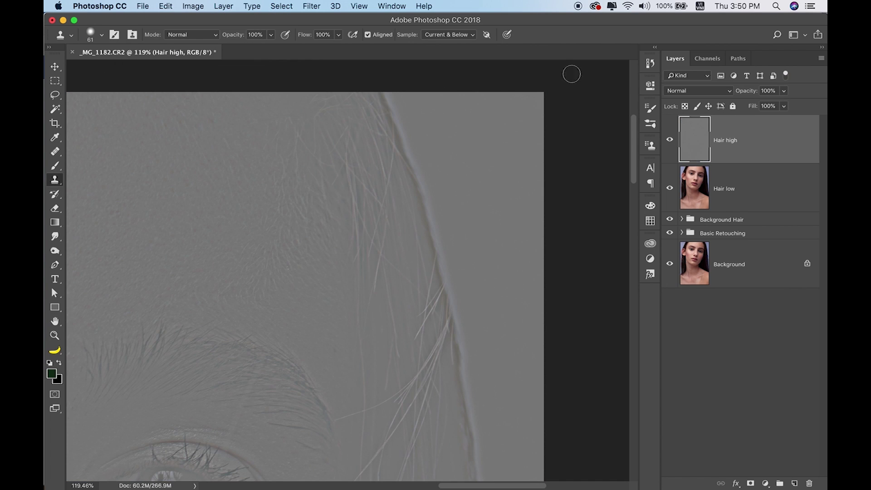
click(705, 94)
click(698, 240)
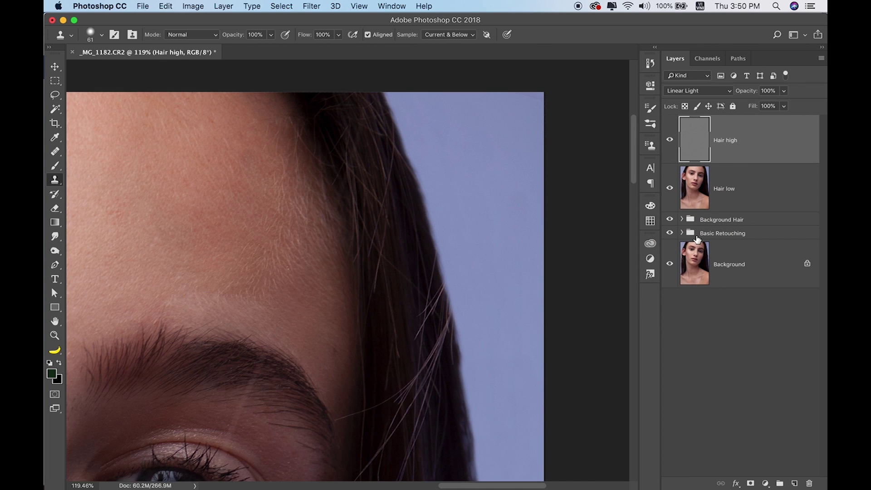
key(ctrl+minus)
key(ctrl+minus)
key(ctrl+minus)
key(ctrl+minus)
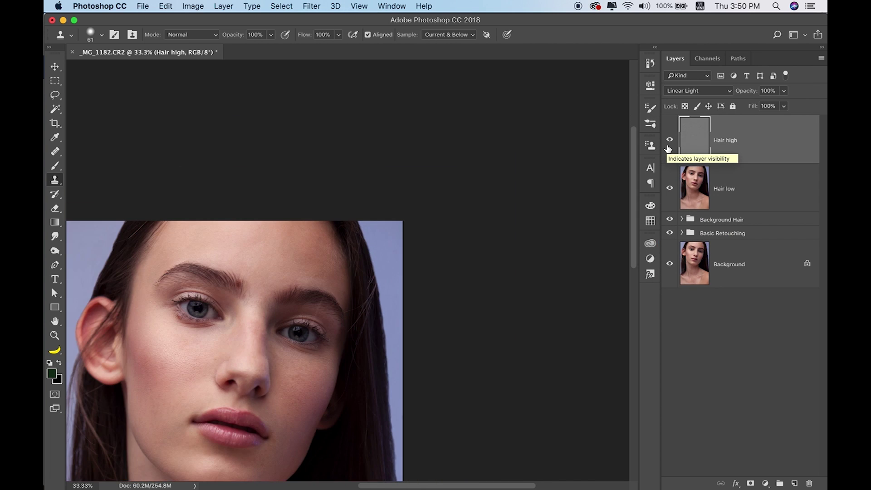
Step: Set the Clone Stamp to sample Current Layer with an 8 px brush
click(448, 35)
scroll(424, 255, up, 2)
scroll(424, 254, up, 4)
drag(365, 251, 346, 234)
scroll(393, 128, up, 3)
scroll(309, 155, up, 2)
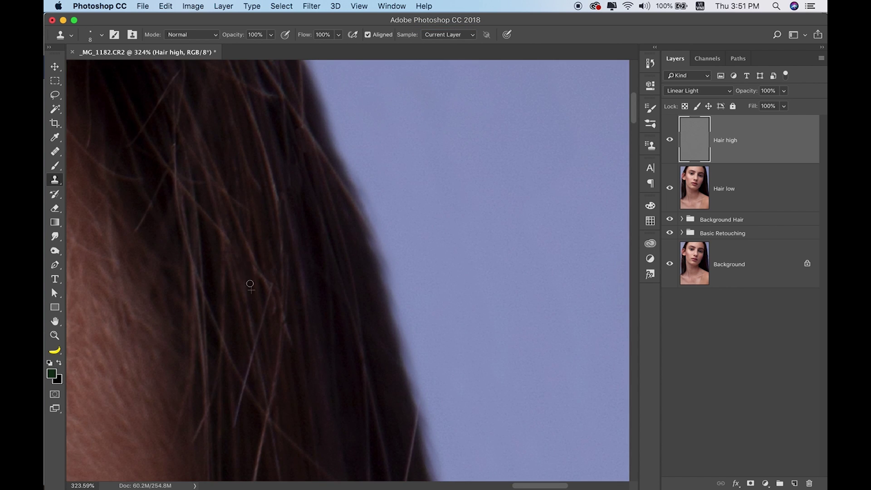
Step: Sample clean hair and clone over a stray strand near the hair edge on Hair high
alt+click(268, 325)
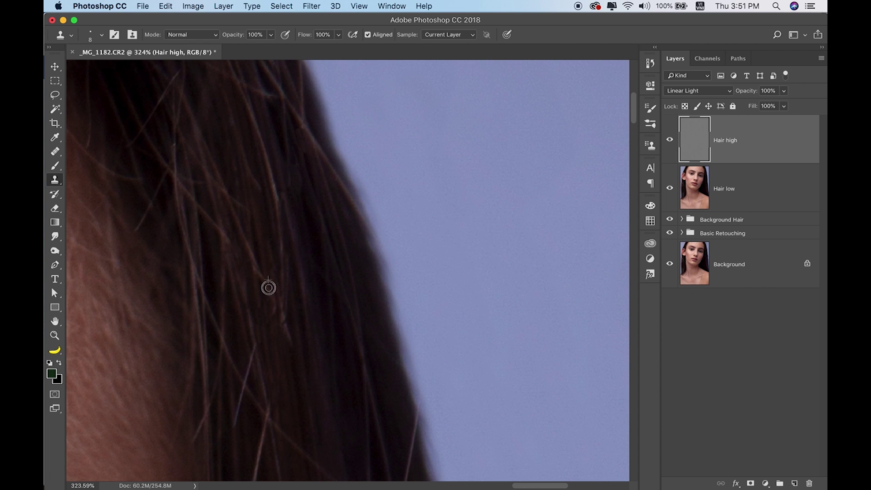
scroll(280, 324, down, 2)
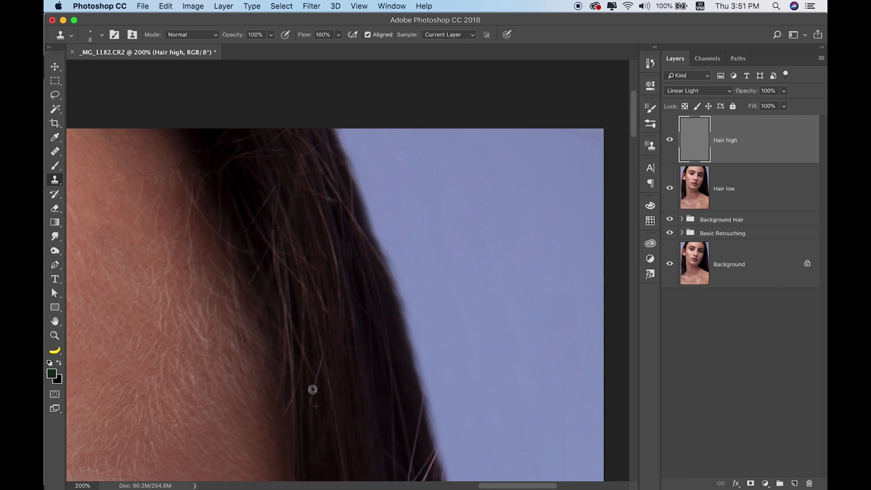
scroll(301, 277, down, 2)
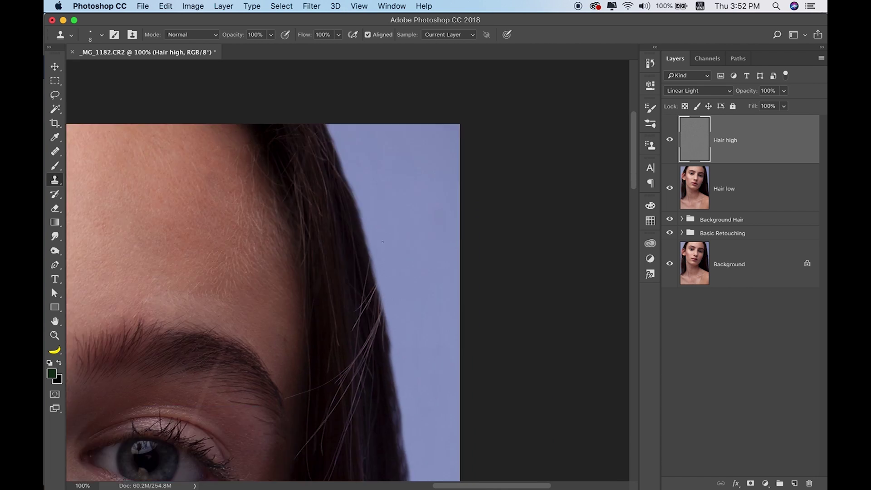
scroll(320, 290, up, 2)
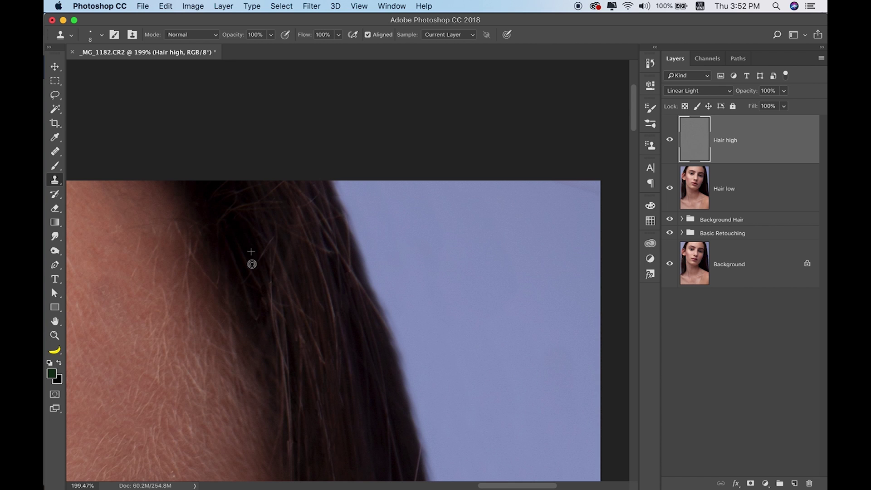
scroll(265, 253, up, 1)
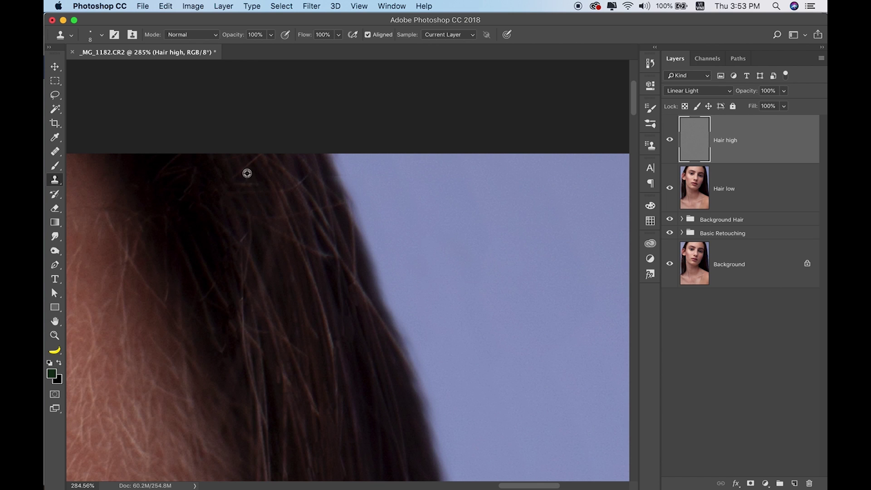
scroll(245, 152, up, 2)
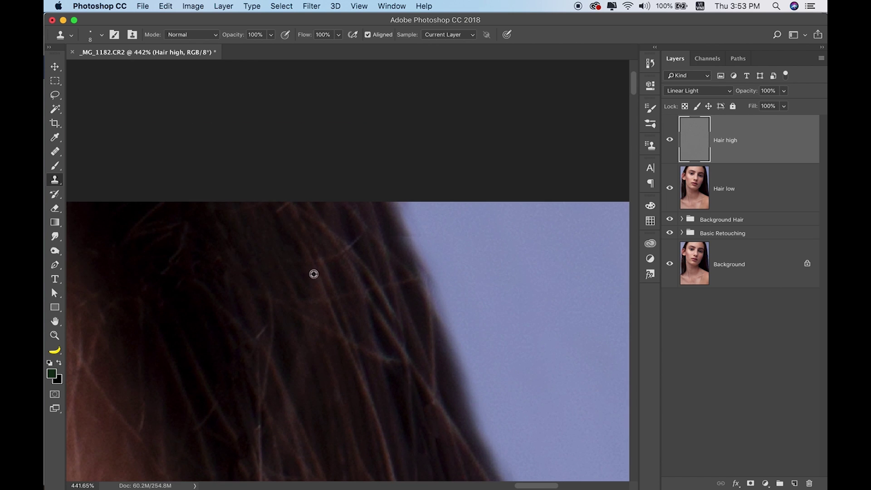
alt+click(352, 243)
drag(430, 343, 432, 341)
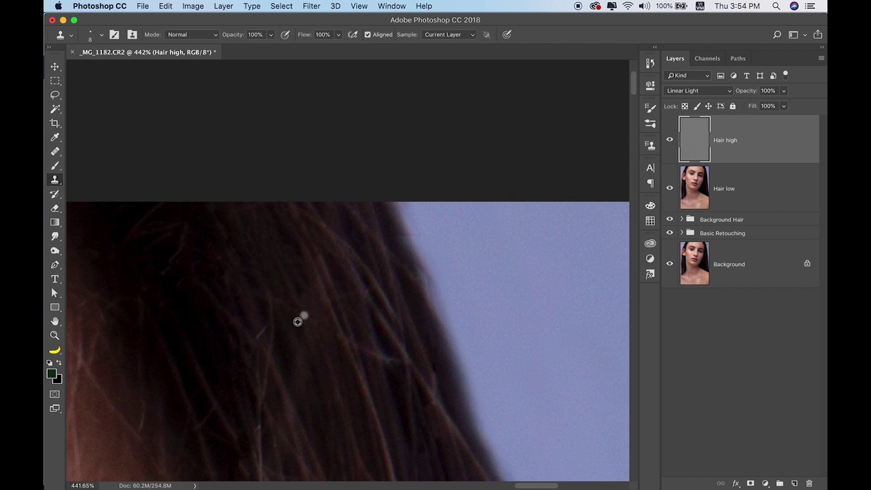
Step: Clone more edge strands with a smaller brush, then group Hair low and Hair high together
scroll(362, 284, down, 5)
drag(245, 325, 245, 321)
scroll(361, 175, down, 2)
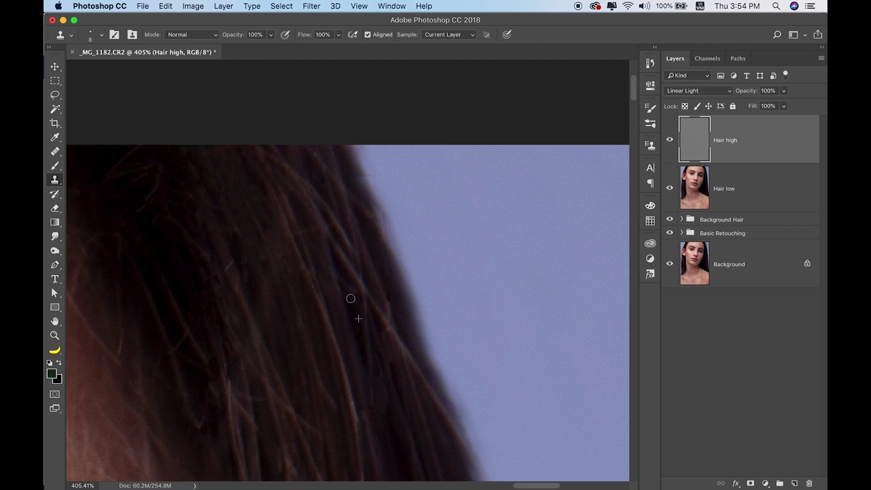
scroll(315, 305, down, 5)
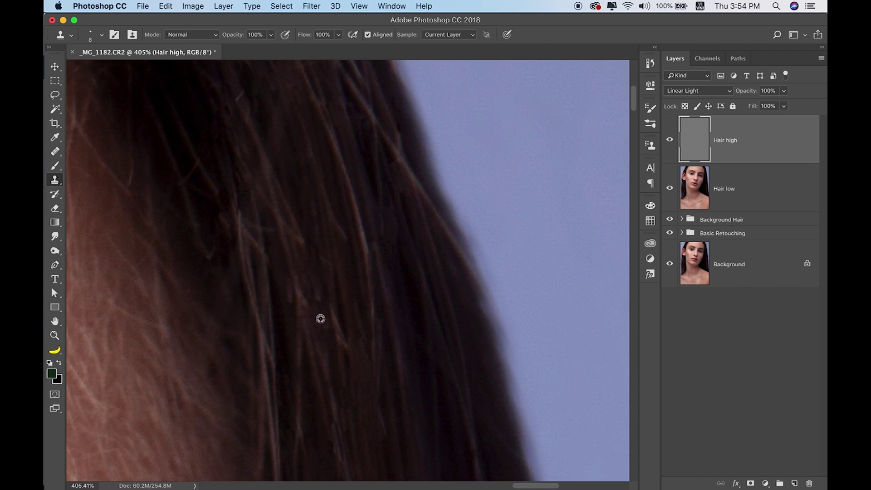
key(bracketleft)
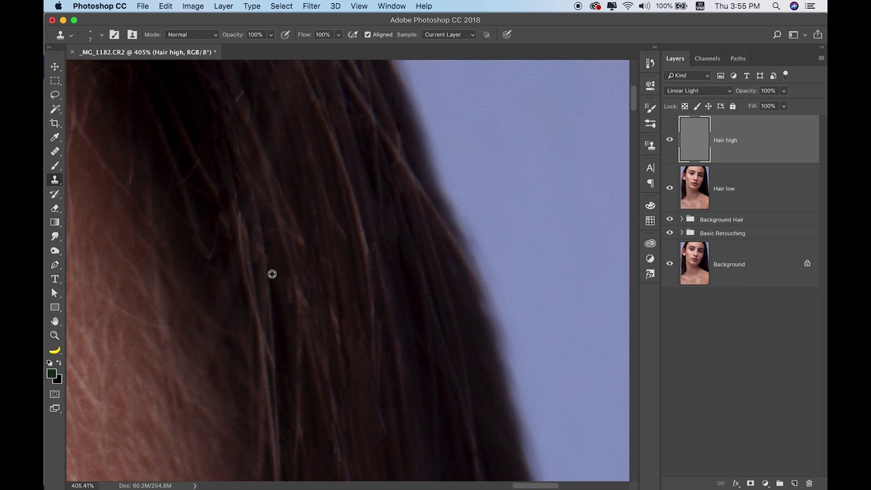
scroll(354, 256, down, 2)
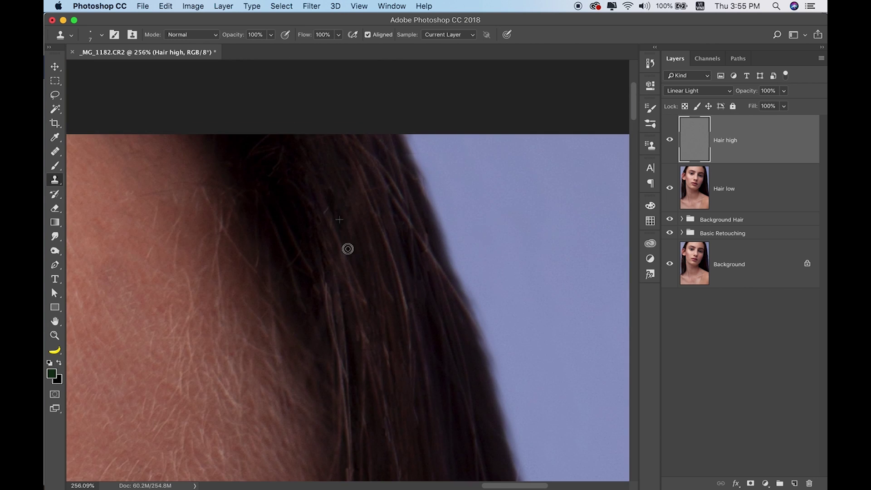
scroll(387, 349, down, 5)
key(super+g)
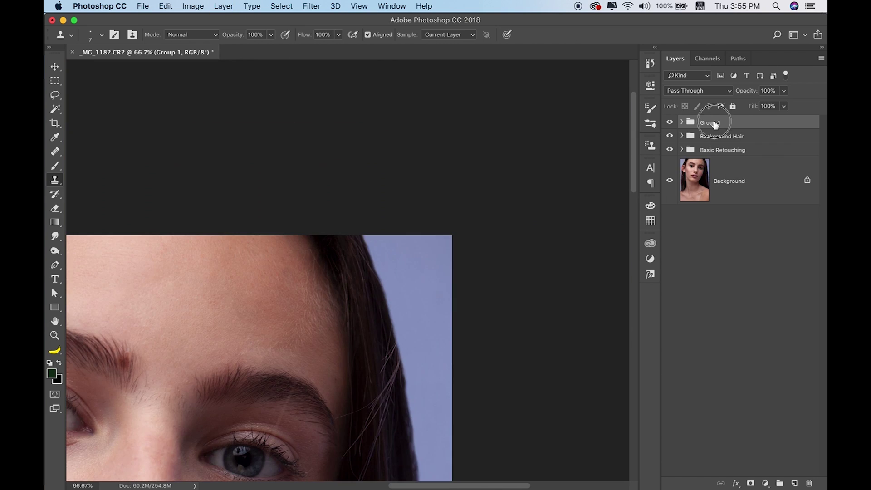
Step: Name the hair group 'FS Hair' and expand it to show its layers
text(FS Hair)
key(Return)
click(681, 123)
scroll(340, 248, up, 4)
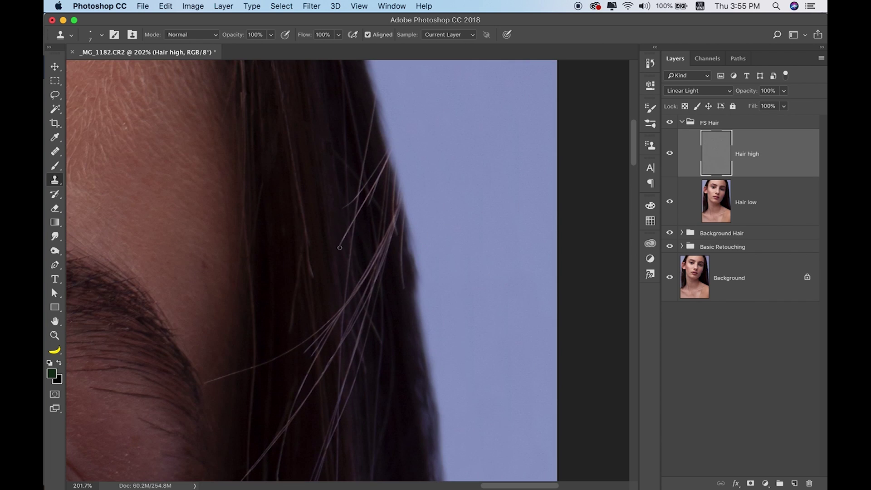
scroll(414, 181, up, 2)
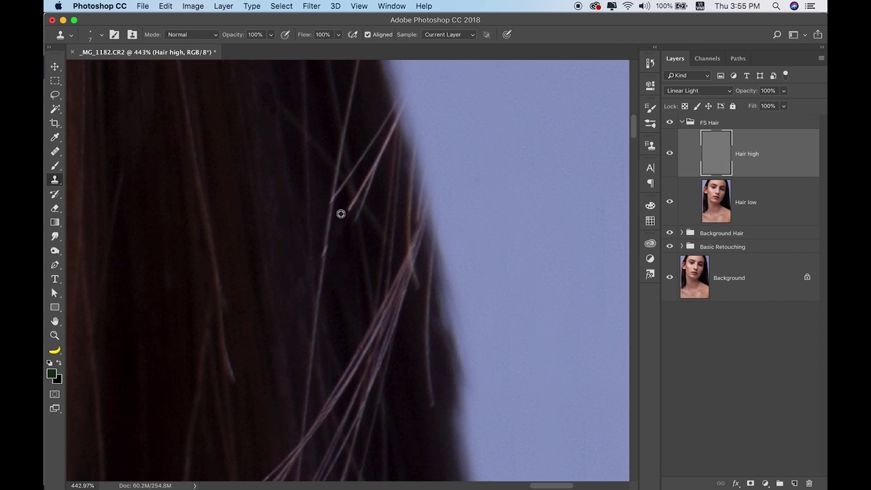
Step: Clone out bright stray strand tips and short fragments near the hair edge
mouse_move(379, 136)
mouse_down()
mouse_move(373, 122)
mouse_move(367, 186)
mouse_up()
mouse_move(392, 102)
mouse_down()
mouse_move(402, 127)
mouse_move(398, 113)
mouse_up()
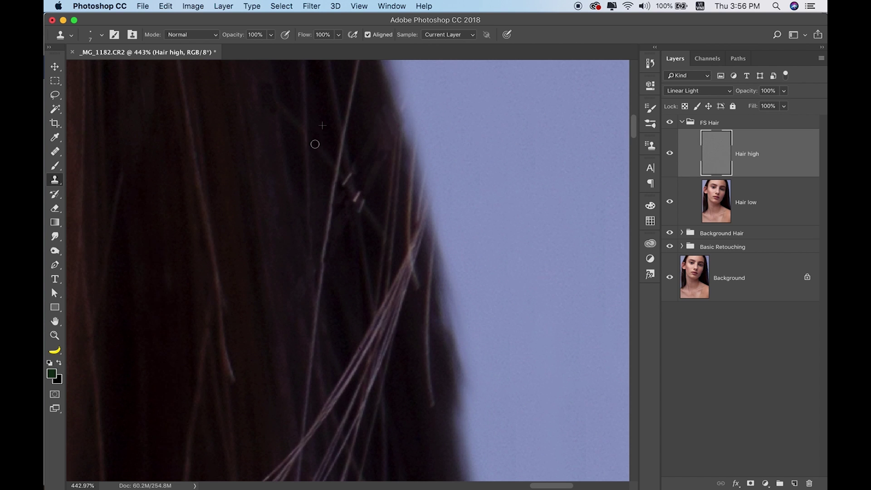
drag(353, 172, 363, 203)
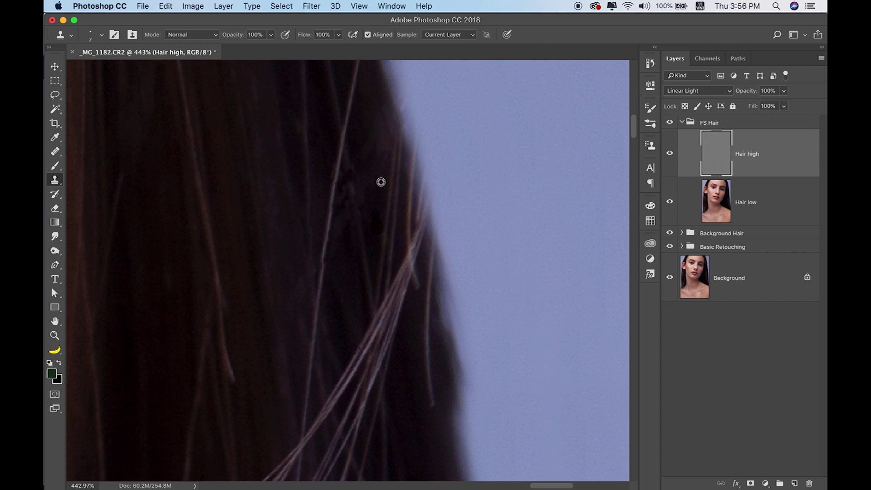
scroll(341, 234, down, 5)
scroll(292, 374, up, 3)
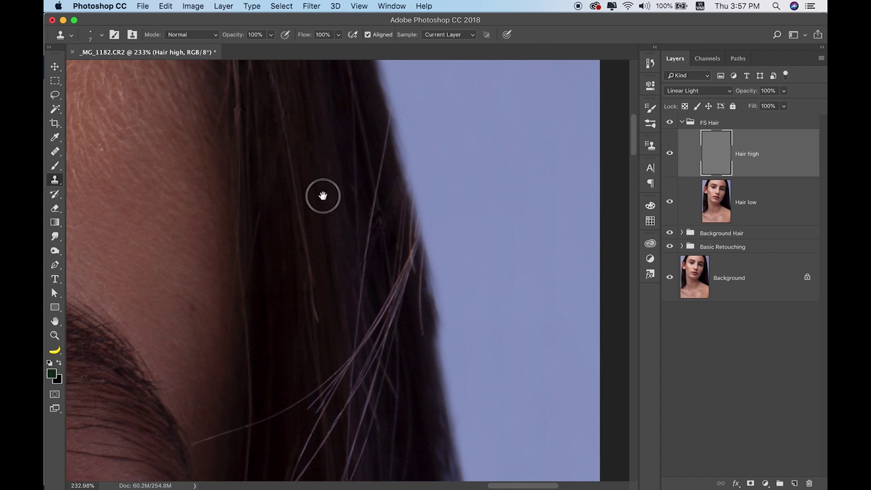
scroll(317, 179, down, 2)
Step: Resample clean hair and clone over hairline strays and the dark blotch in the hair
alt+click(353, 116)
drag(352, 120, 361, 91)
scroll(359, 175, up, 2)
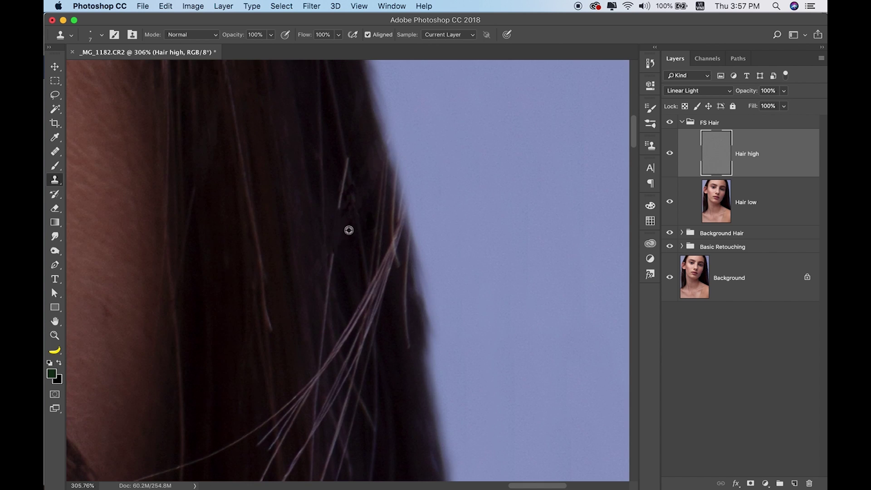
drag(363, 225, 351, 187)
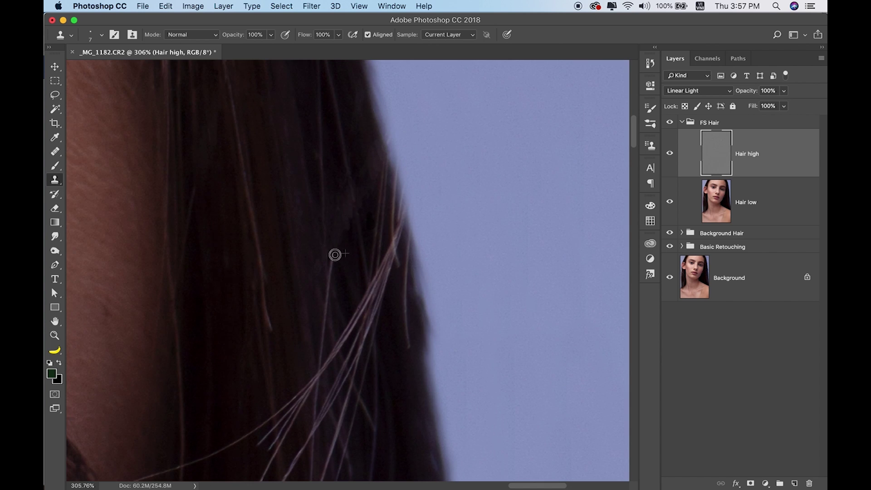
scroll(421, 133, down, 2)
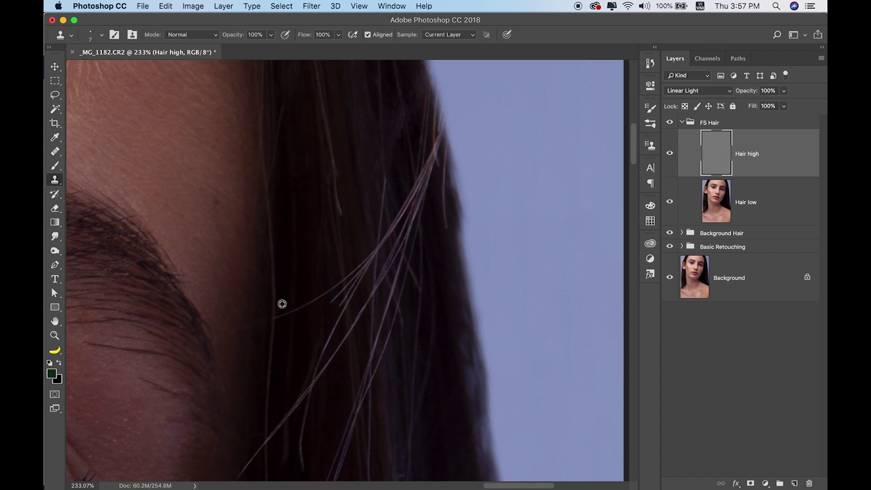
scroll(335, 182, up, 2)
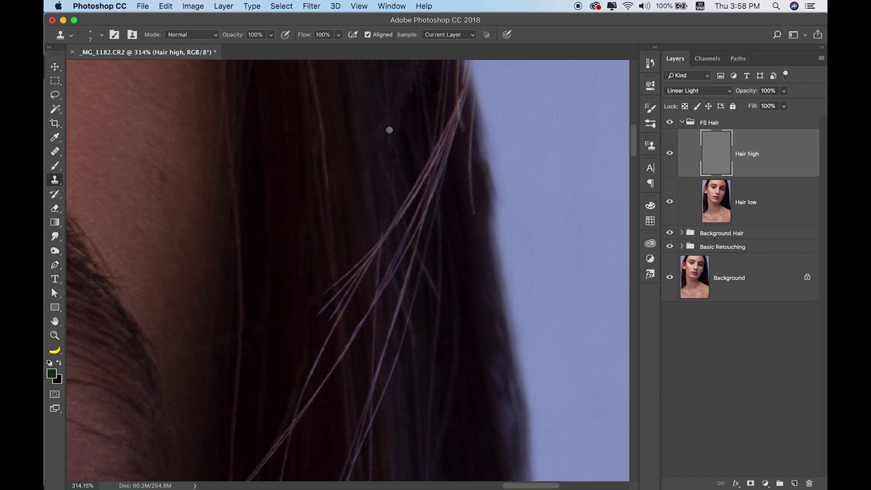
scroll(174, 402, down, 3)
Step: Clone away the lower ends of the stray diagonal strands using clean and dark hair sources
alt+click(192, 327)
drag(192, 344, 192, 357)
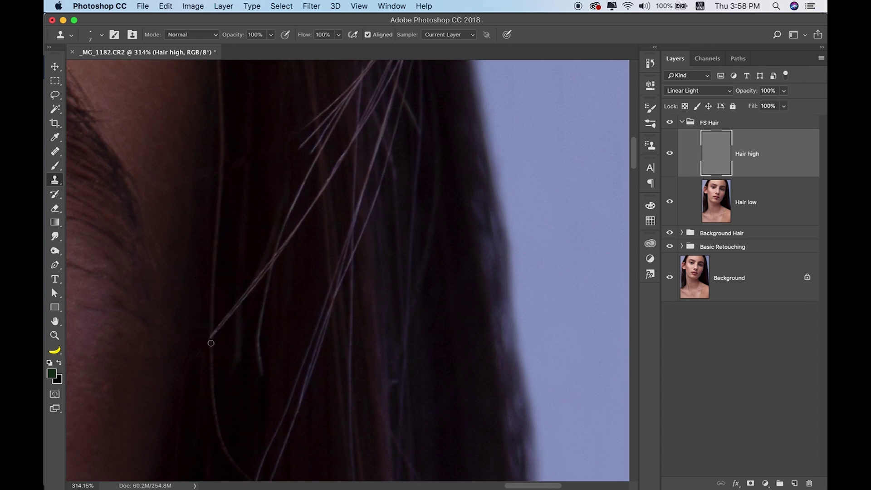
drag(242, 299, 250, 286)
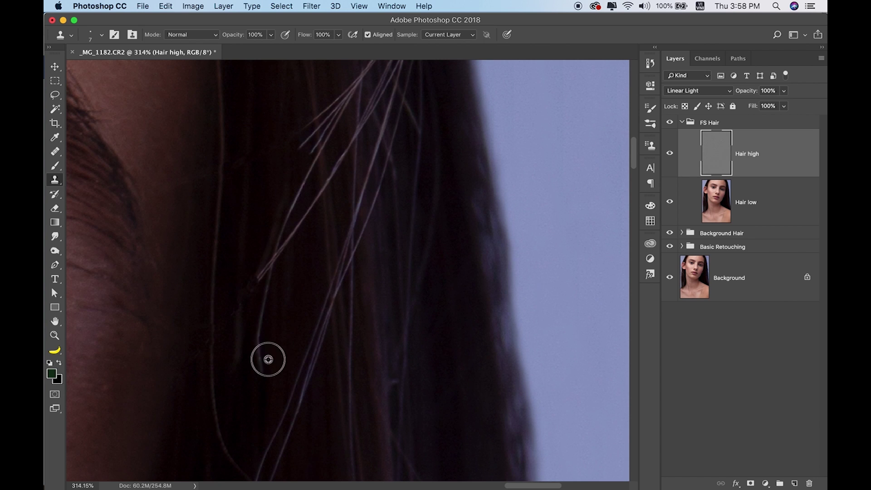
alt+click(305, 222)
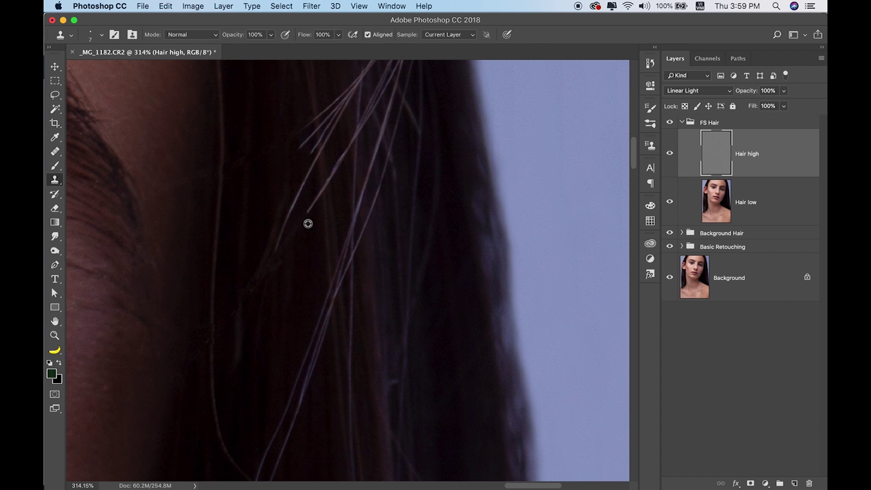
drag(276, 245, 324, 191)
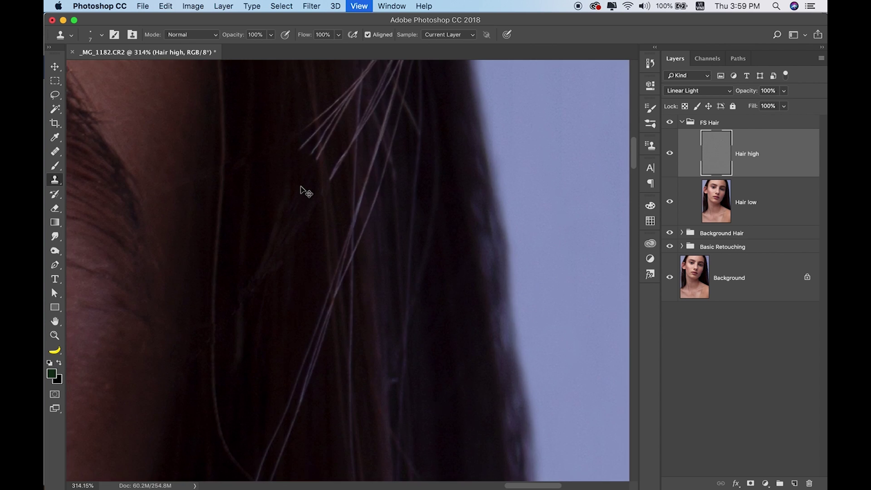
key(super+minus)
key(super+minus)
key(super+minus)
Step: Paint out the ends of the diagonal, short and long strands along the right edge
scroll(311, 191, up, 10)
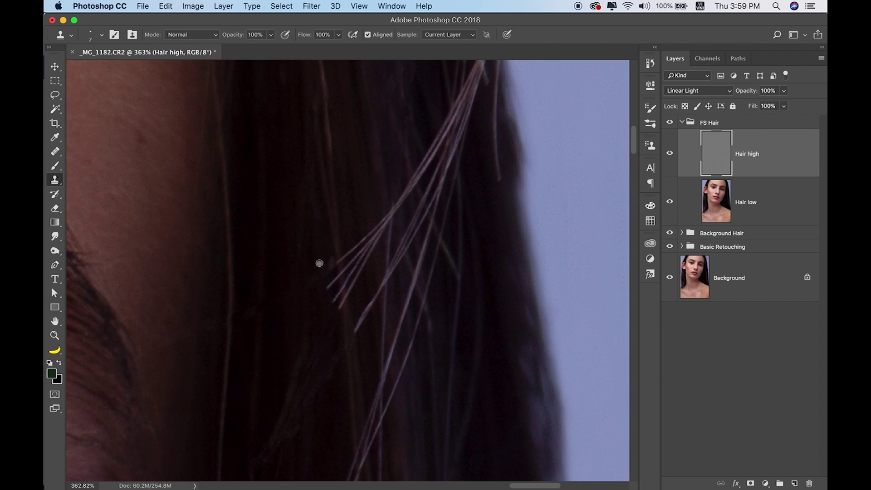
mouse_move(348, 317)
mouse_down()
mouse_move(325, 312)
mouse_move(345, 304)
mouse_move(355, 225)
mouse_move(385, 224)
mouse_move(356, 259)
mouse_move(367, 252)
mouse_move(356, 216)
mouse_move(366, 213)
mouse_up()
mouse_move(393, 252)
mouse_down()
mouse_move(407, 239)
mouse_move(385, 245)
mouse_up()
mouse_move(376, 390)
mouse_down()
mouse_move(375, 356)
mouse_move(398, 329)
mouse_up()
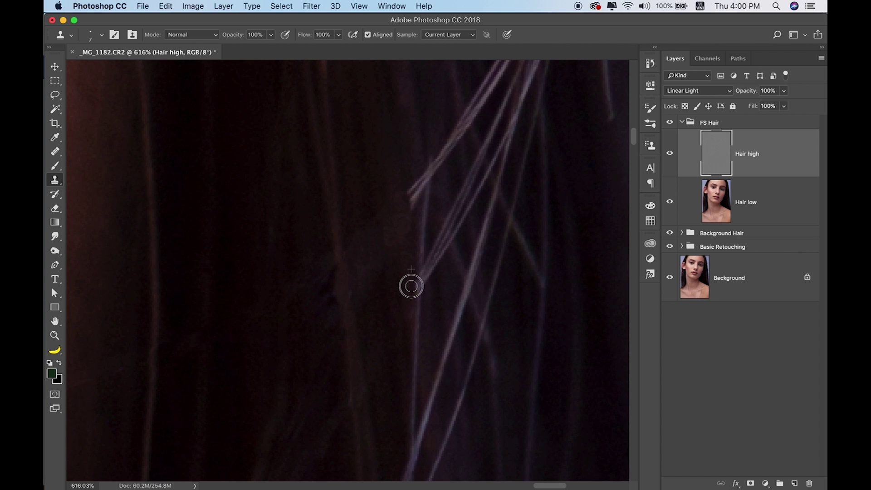
scroll(397, 203, down, 6)
scroll(396, 203, up, 5)
scroll(453, 209, up, 1)
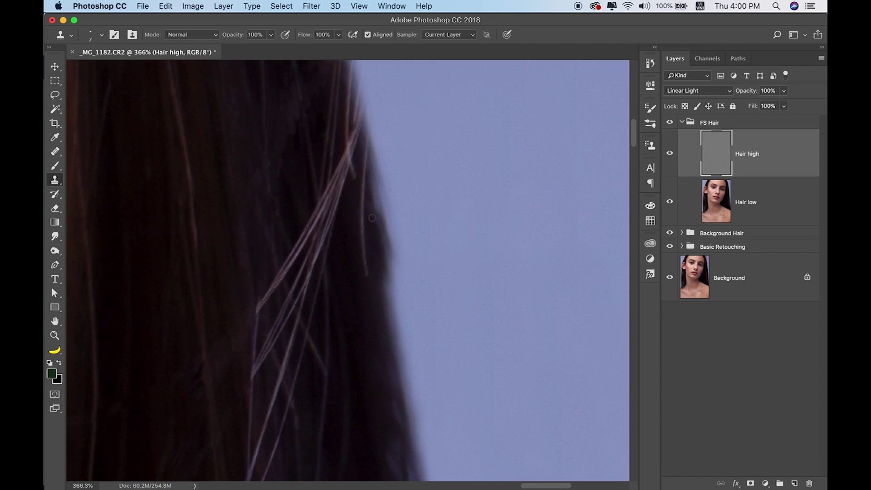
Step: Clean remaining strands and dark spots with a finer clone brush, then move to another hair section
mouse_move(364, 241)
mouse_down()
mouse_move(354, 255)
mouse_move(373, 260)
mouse_up()
scroll(331, 277, left, 2)
scroll(332, 277, up, 1)
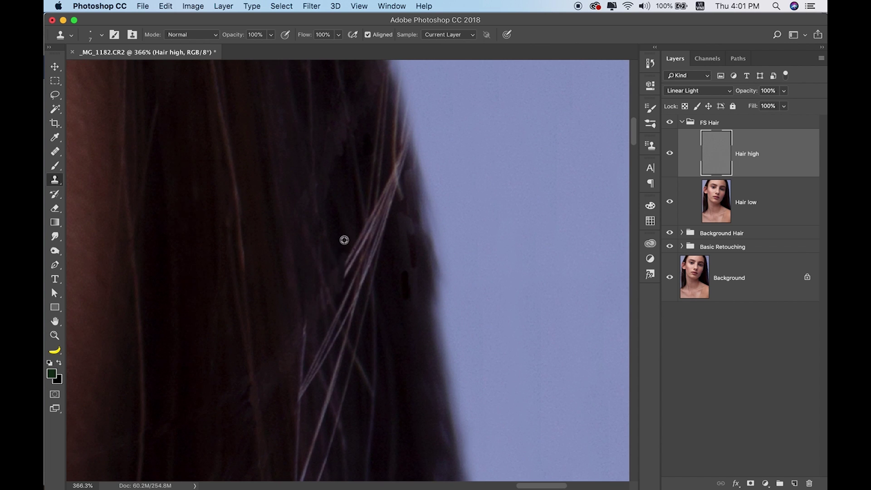
scroll(358, 106, down, 5)
scroll(353, 263, down, 1)
scroll(353, 263, up, 5)
key(bracketleft)
key(bracketleft)
key(bracketleft)
drag(324, 262, 324, 256)
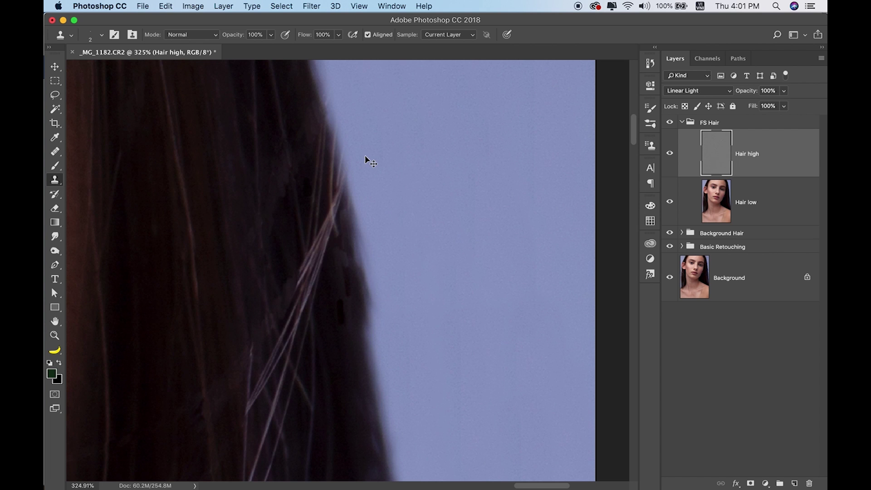
scroll(366, 158, down, 3)
scroll(359, 375, up, 3)
drag(358, 375, 379, 324)
Step: Enlarge the brush slightly and clone away a stray diagonal strand and its lower end
key(bracketright)
key(bracketright)
key(bracketright)
drag(422, 149, 352, 255)
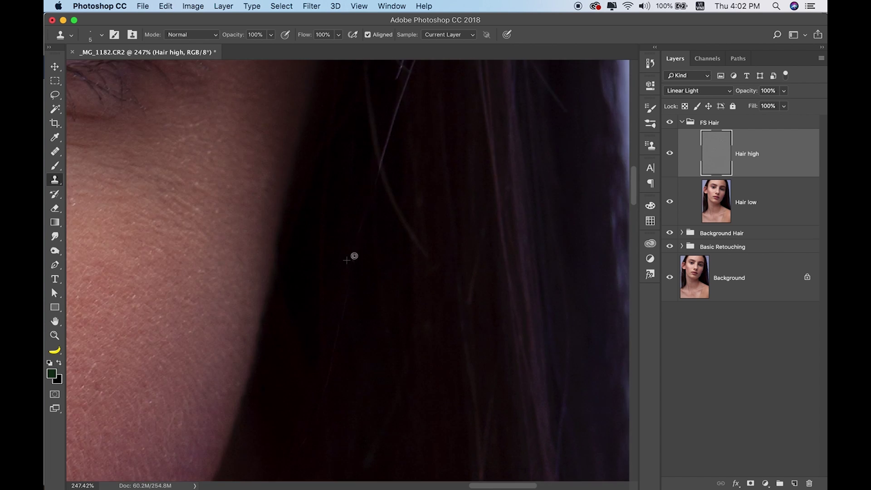
scroll(352, 245, up, 2)
drag(373, 135, 305, 285)
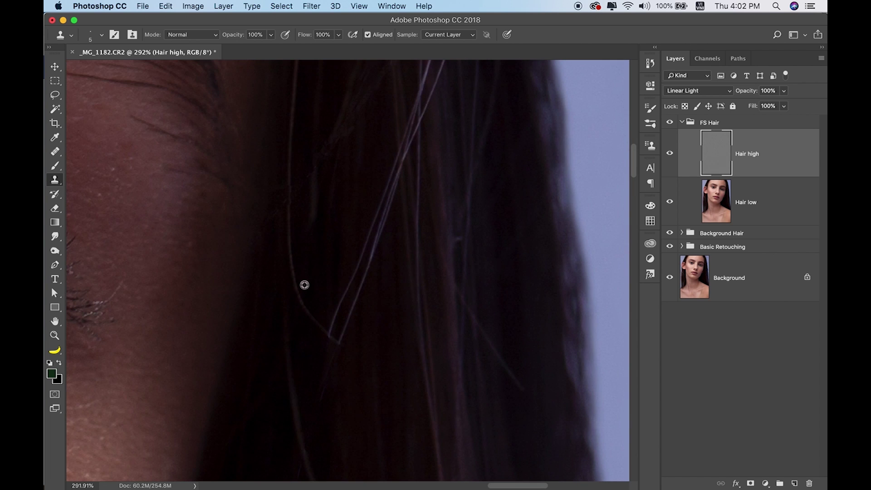
drag(341, 333, 371, 247)
scroll(398, 206, down, 5)
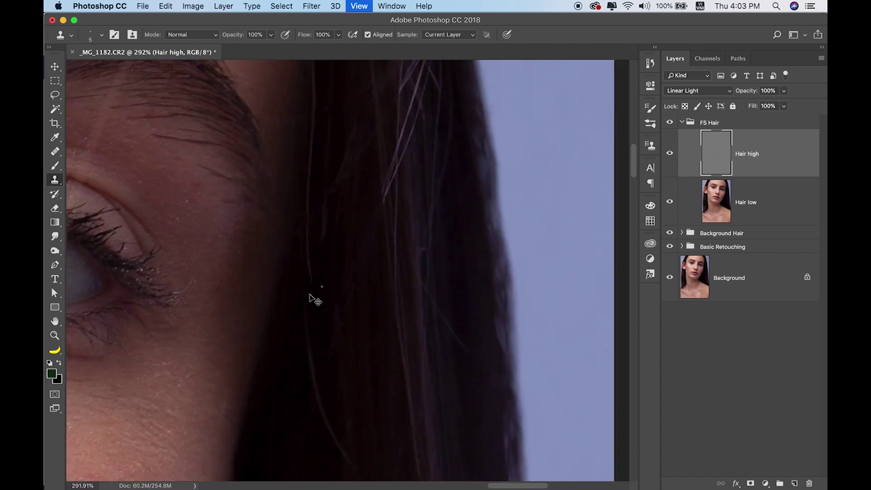
scroll(496, 136, up, 5)
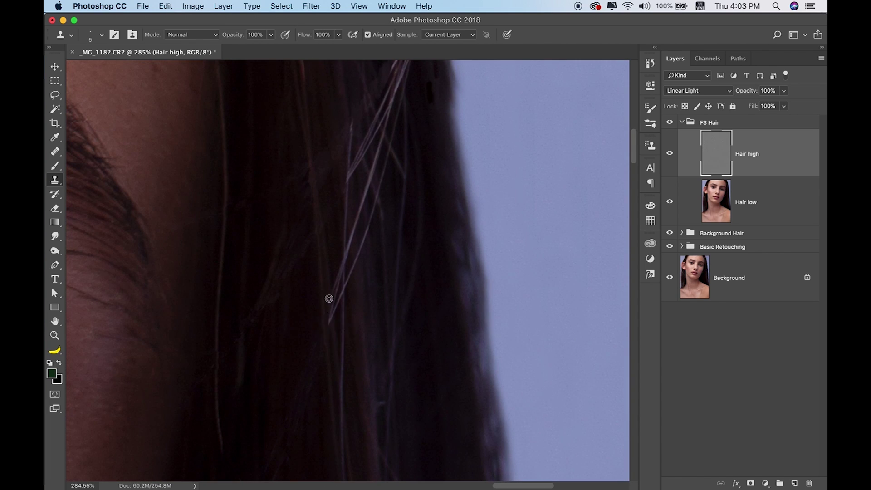
drag(338, 311, 338, 272)
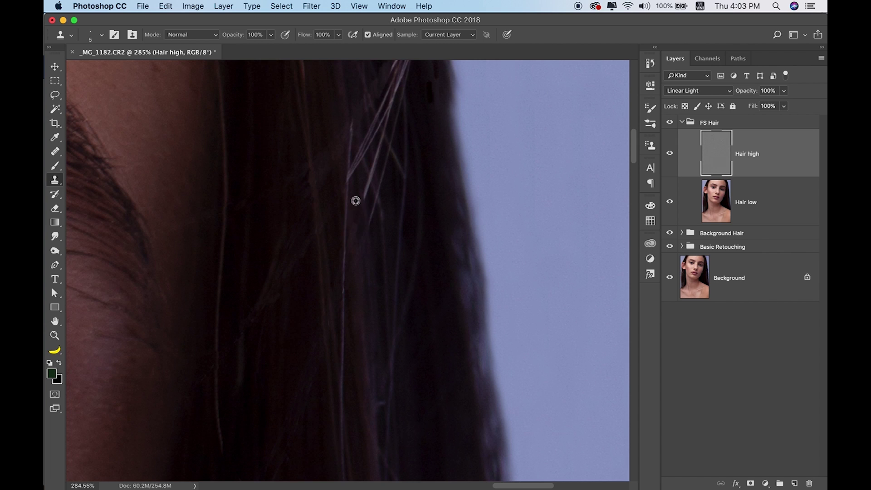
Step: Clone out the strand ends with darker hair and touch up the remaining strands
scroll(375, 193, up, 3)
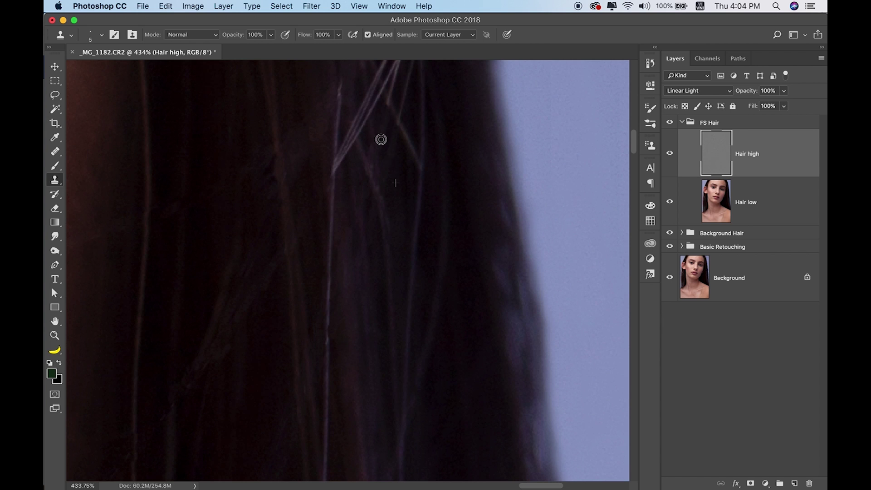
scroll(369, 137, up, 3)
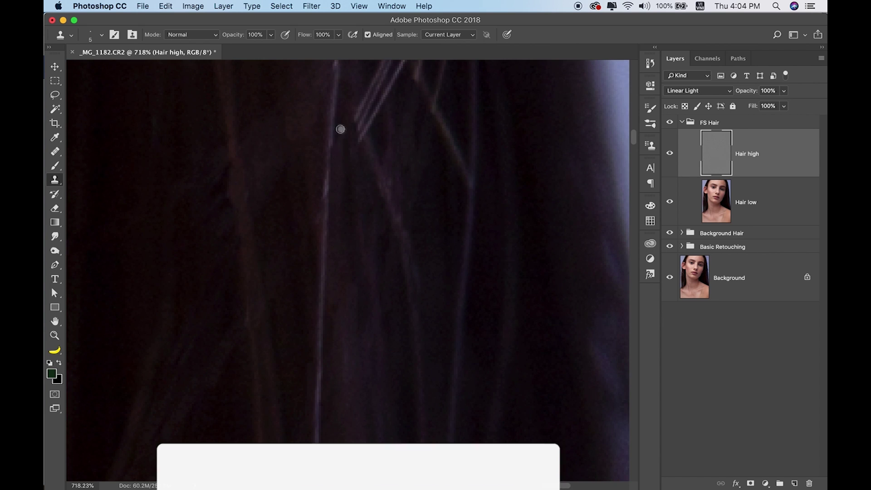
mouse_move(360, 97)
mouse_down()
mouse_move(355, 169)
mouse_move(362, 130)
mouse_up()
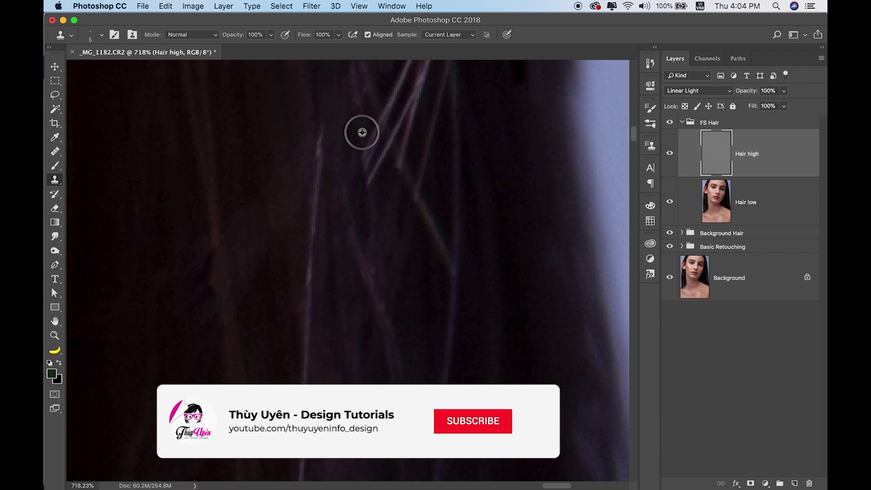
drag(379, 164, 386, 141)
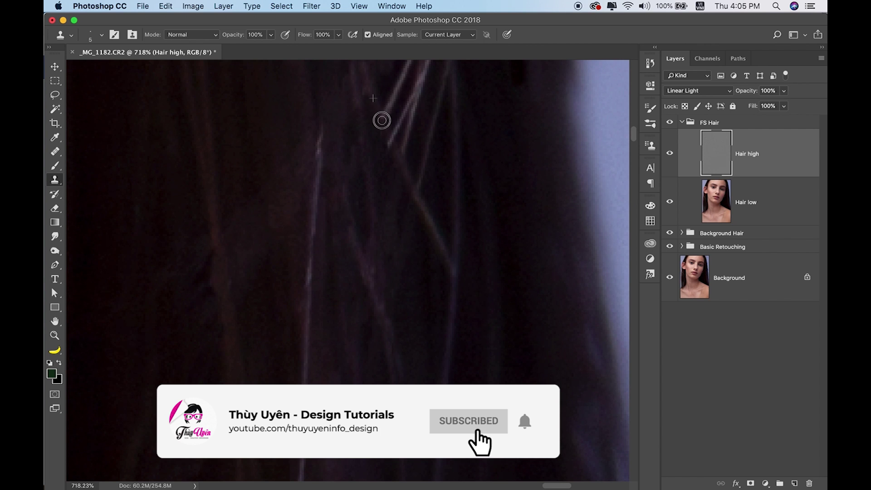
drag(442, 139, 441, 88)
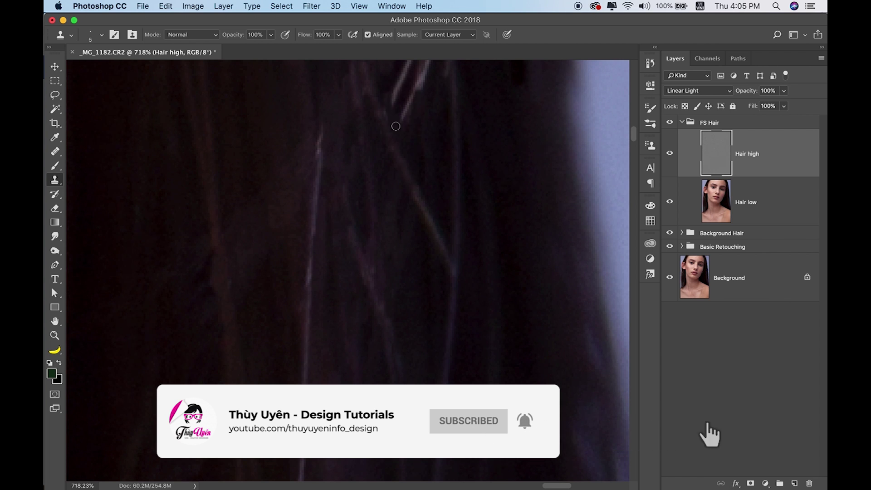
drag(425, 136, 385, 189)
scroll(404, 145, down, 3)
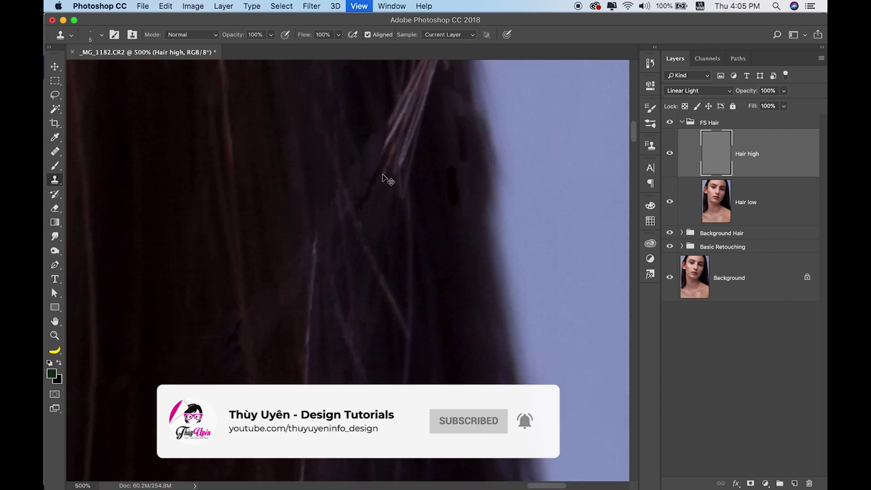
scroll(377, 144, down, 2)
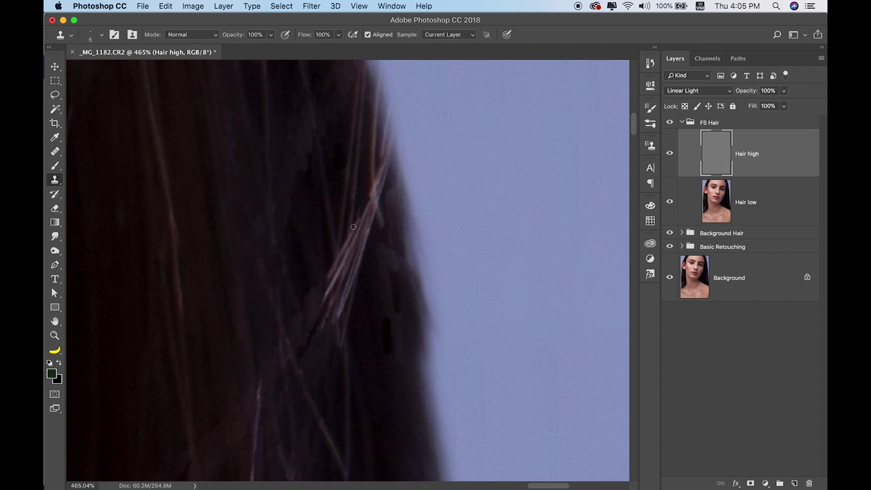
scroll(369, 279, up, 2)
Step: Clone away the bright strand crossing upward, including its right and lower parts
mouse_move(368, 281)
mouse_down()
mouse_move(383, 214)
mouse_move(375, 170)
mouse_move(354, 190)
mouse_move(354, 298)
mouse_move(344, 218)
mouse_up()
alt+click(353, 298)
mouse_move(302, 284)
mouse_down()
mouse_move(319, 393)
mouse_move(315, 227)
mouse_move(331, 219)
mouse_up()
scroll(330, 220, down, 5)
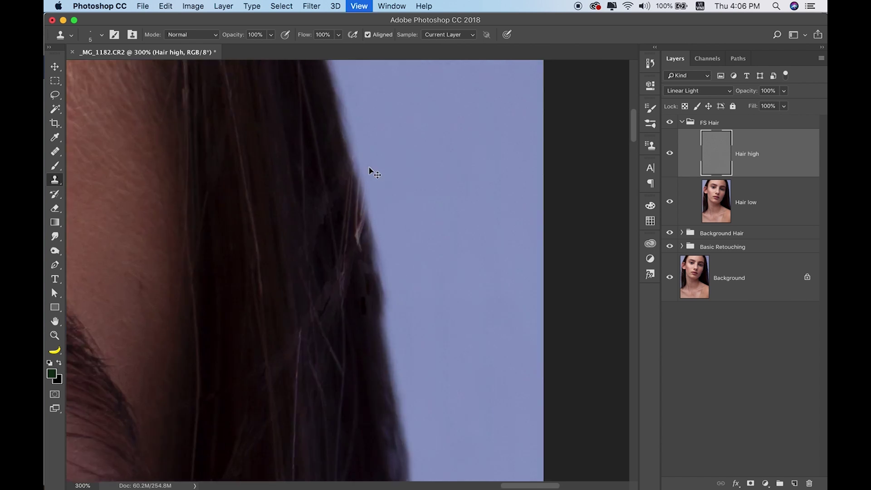
scroll(331, 111, down, 3)
scroll(339, 276, up, 4)
scroll(388, 234, up, 1)
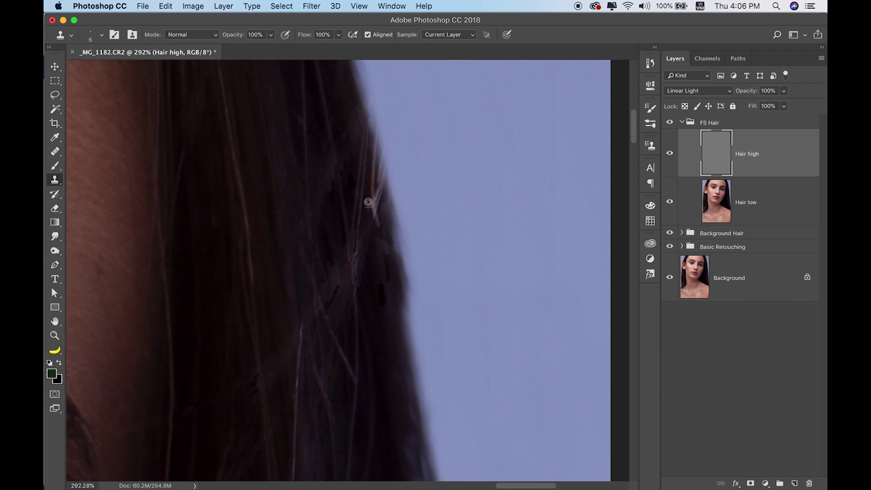
scroll(355, 297, down, 3)
scroll(391, 340, up, 2)
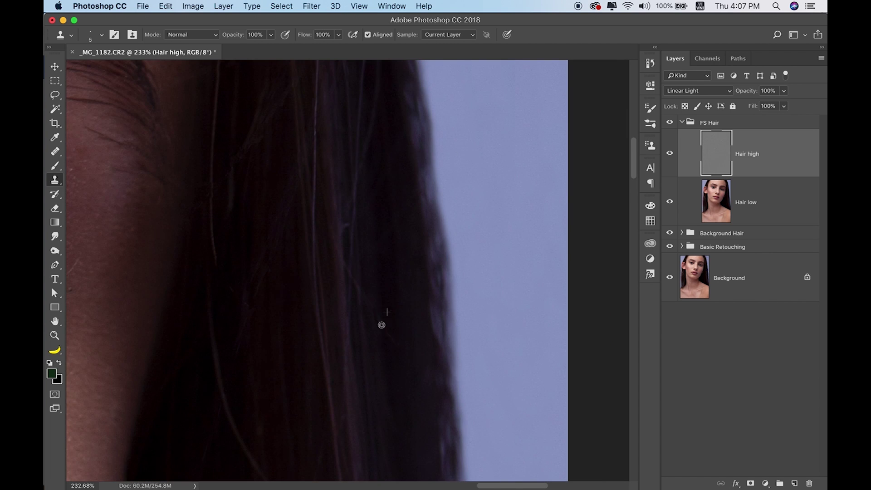
scroll(346, 259, down, 3)
scroll(301, 333, up, 3)
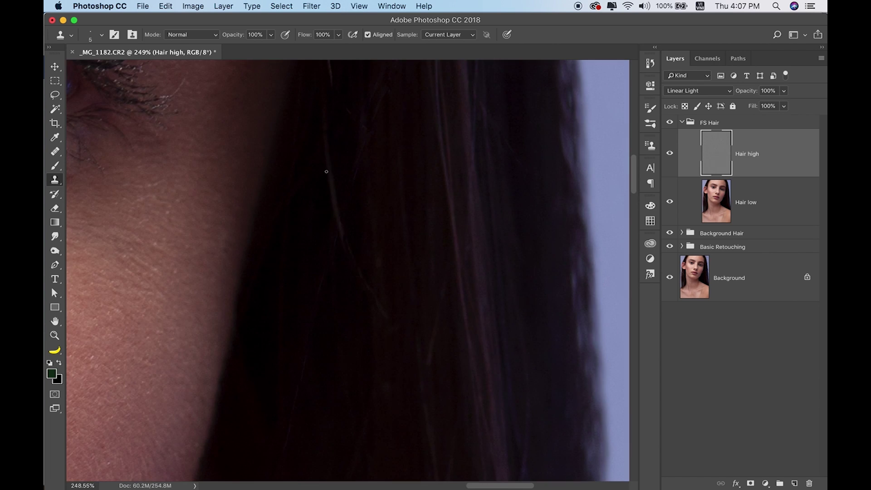
scroll(411, 291, down, 3)
scroll(331, 331, down, 1)
scroll(371, 219, up, 3)
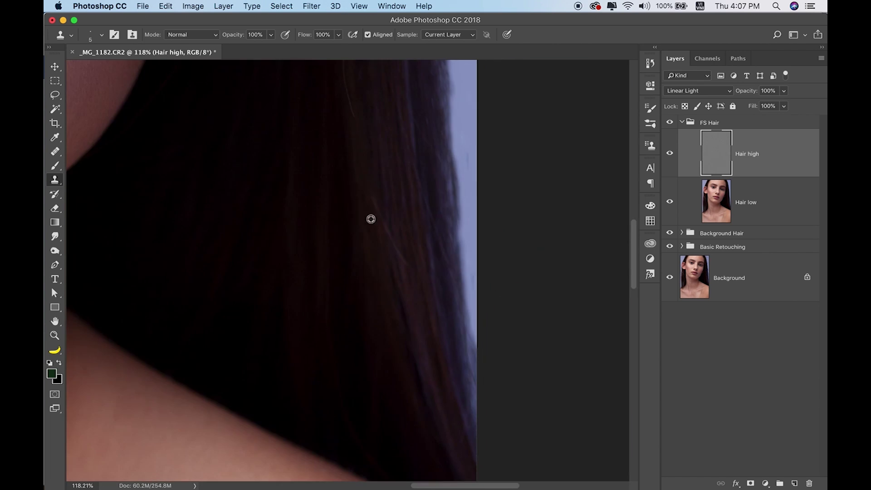
Step: Clone over the bright strand's lower part near the temple, undo one stroke, and resample clean hair
scroll(348, 90, down, 3)
scroll(276, 210, up, 4)
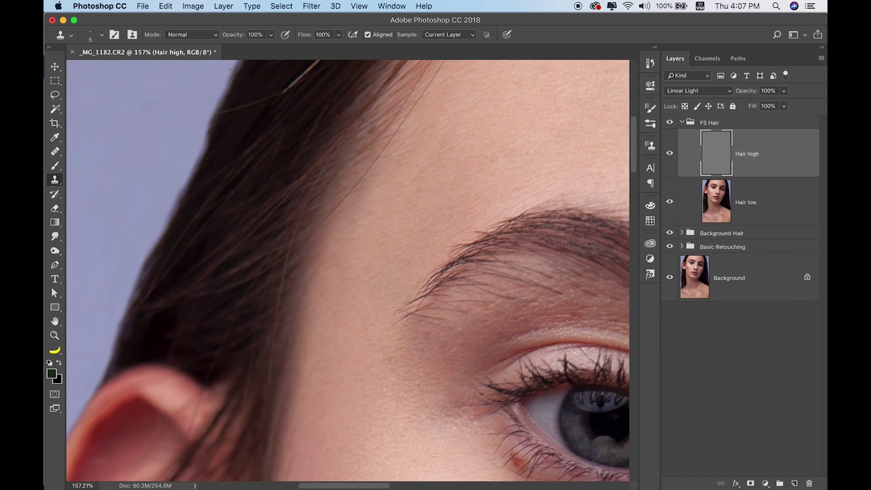
scroll(318, 181, down, 1)
scroll(318, 181, up, 2)
drag(343, 145, 413, 93)
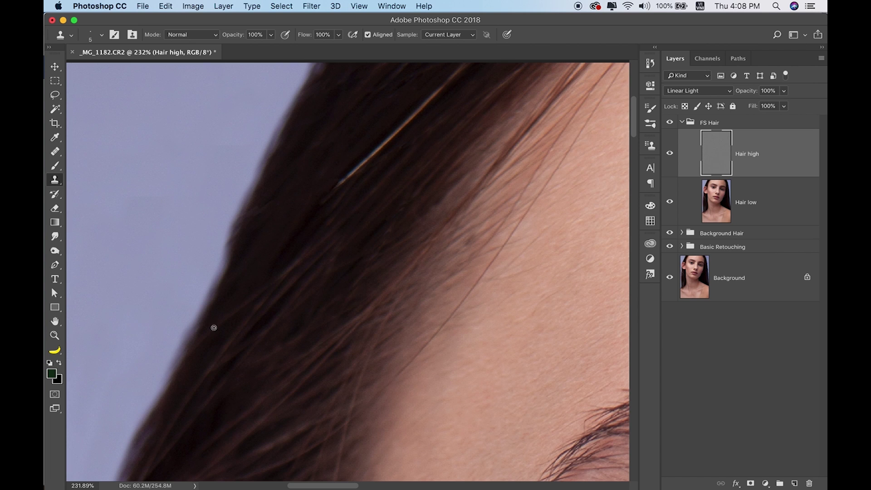
drag(338, 184, 422, 105)
key(super+z)
scroll(431, 272, down, 3)
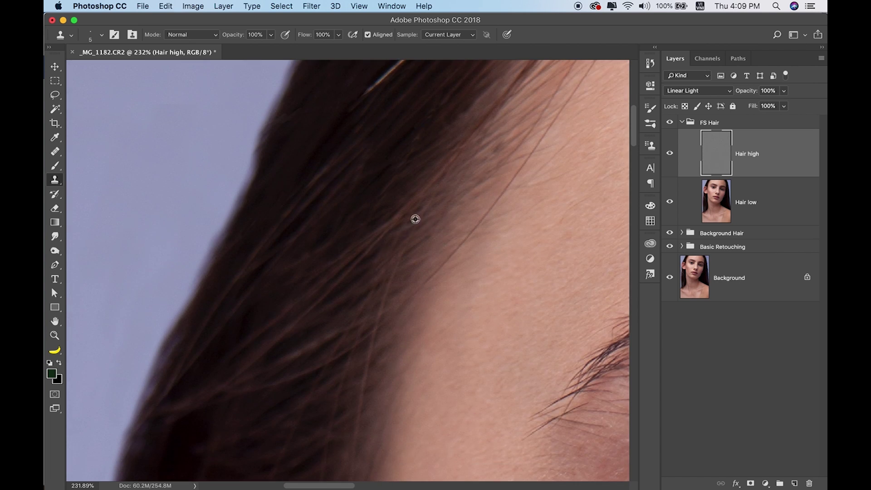
alt+click(394, 263)
scroll(363, 272, down, 3)
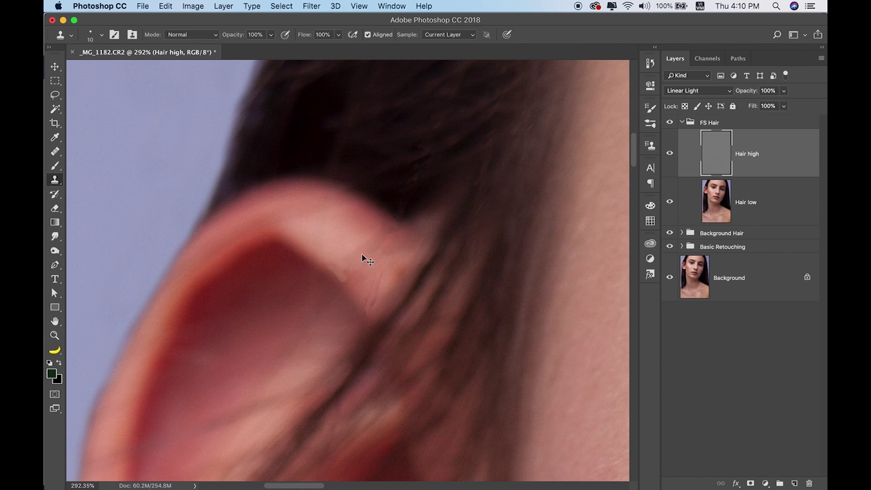
Step: Switch to the Healing Brush and set it to sample the Current Layer only
key(j)
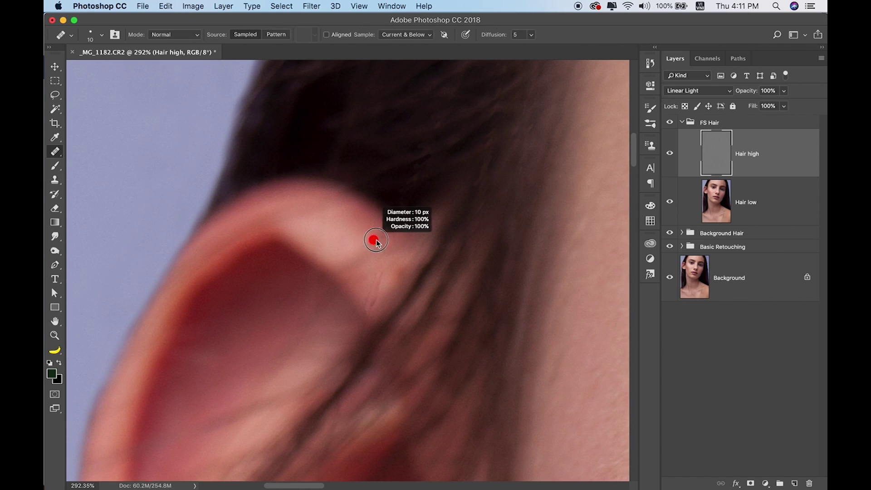
click(406, 34)
click(401, 24)
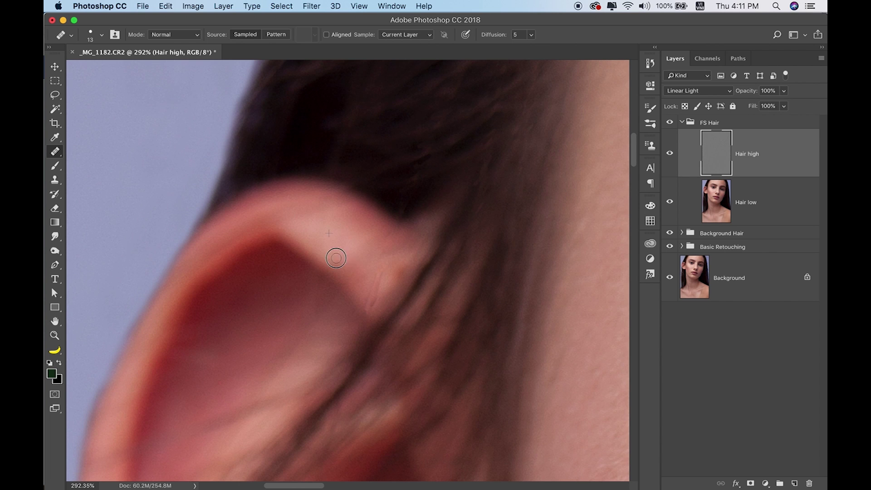
scroll(409, 273, down, 3)
scroll(364, 201, down, 3)
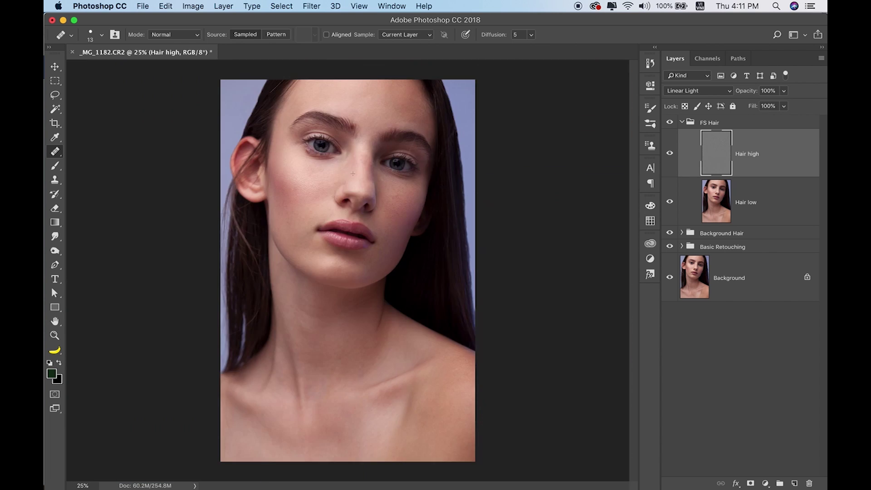
scroll(376, 154, up, 4)
scroll(451, 219, up, 2)
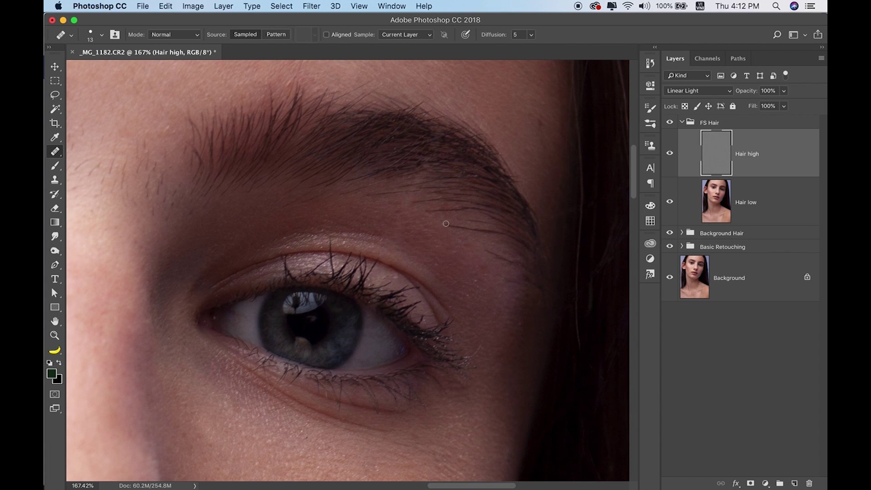
Step: Heal away the flyaway hair hanging below the ear beside the jaw
key(ctrl+0)
scroll(254, 317, up, 5)
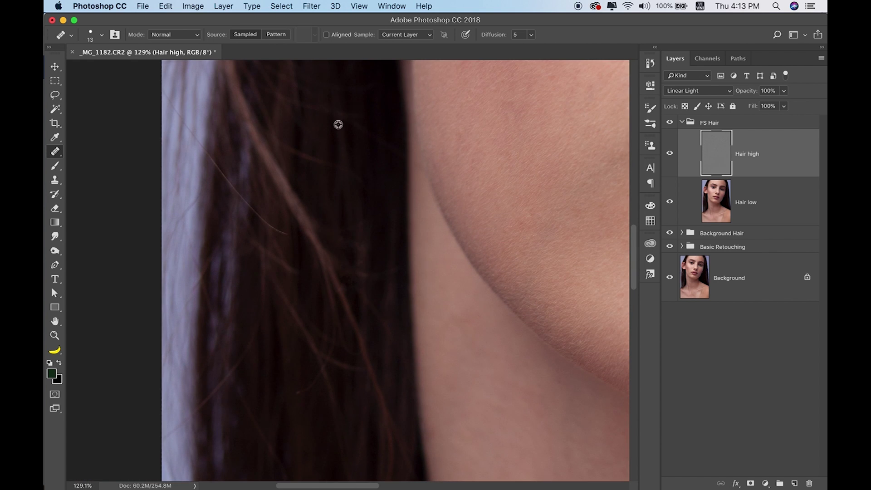
drag(259, 217, 285, 235)
scroll(311, 369, left, 2)
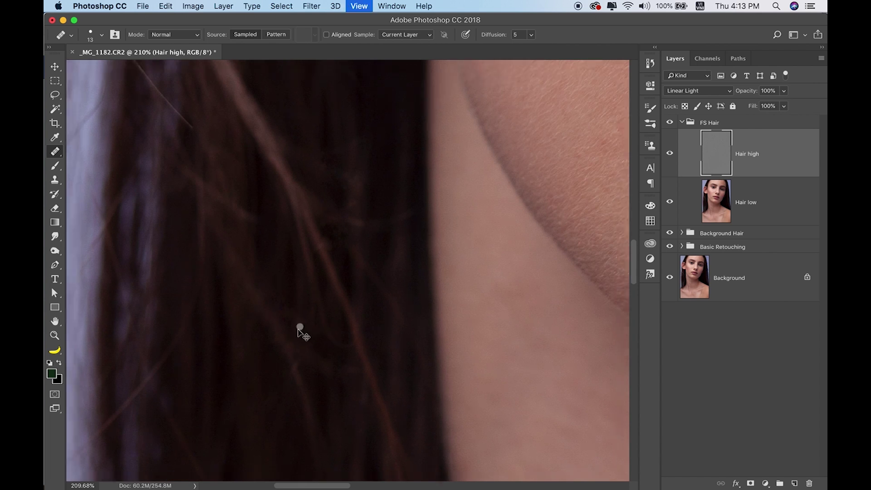
scroll(230, 331, up, 3)
scroll(230, 331, left, 2)
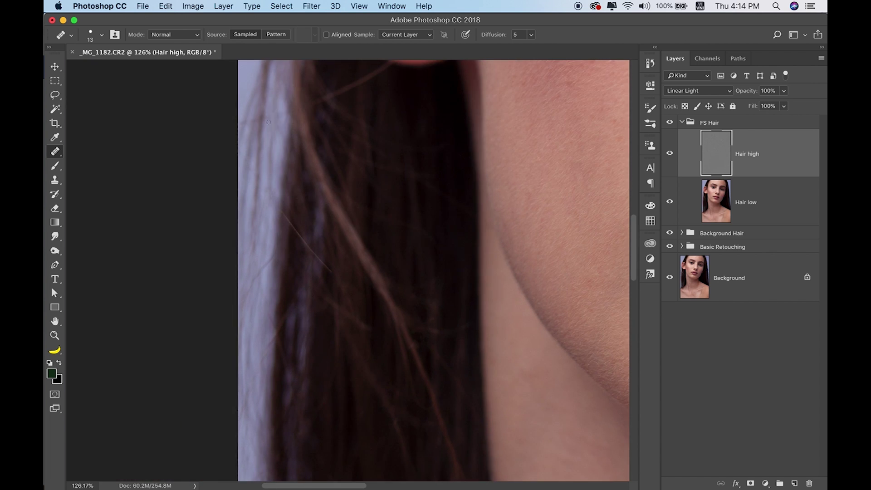
scroll(391, 145, up, 3)
scroll(391, 145, right, 1)
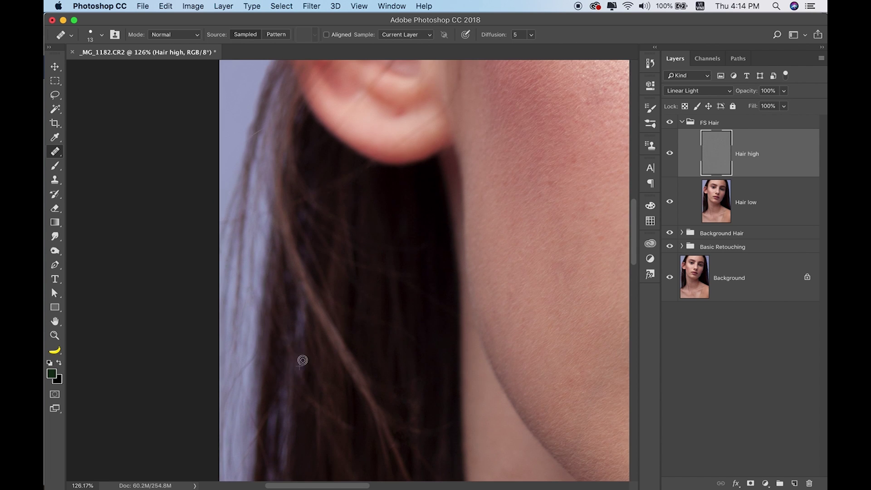
scroll(362, 287, down, 2)
scroll(258, 259, down, 3)
scroll(244, 220, down, 2)
scroll(244, 219, up, 6)
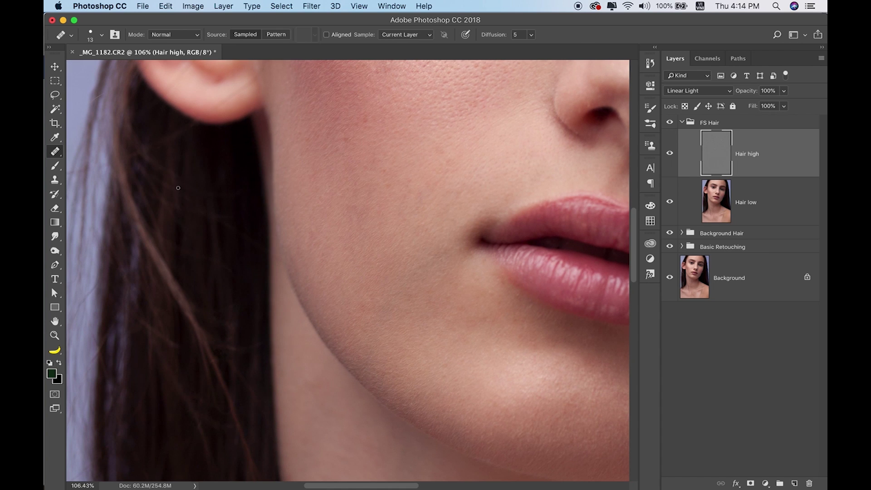
key(bracketright)
scroll(282, 208, up, 2)
scroll(270, 232, down, 2)
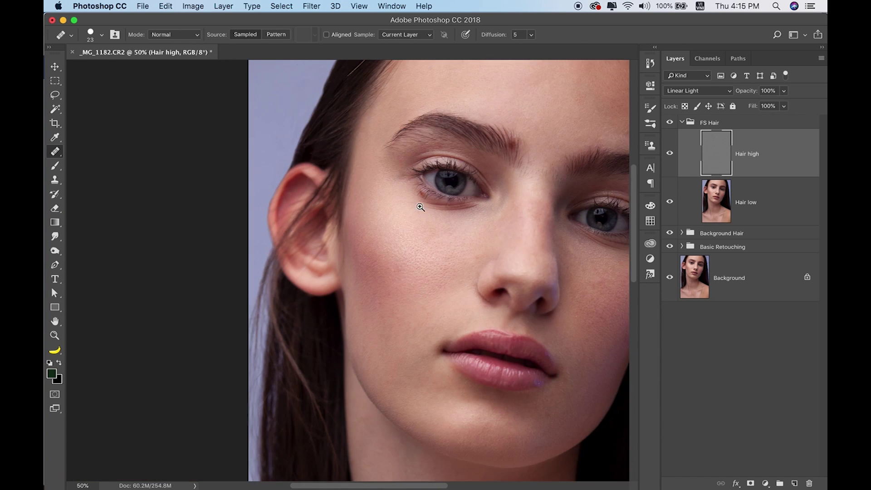
Step: Clone and heal over the red spot under the lower lashes with a small brush
scroll(421, 207, down, 1)
scroll(432, 210, up, 3)
scroll(351, 227, up, 3)
key(s)
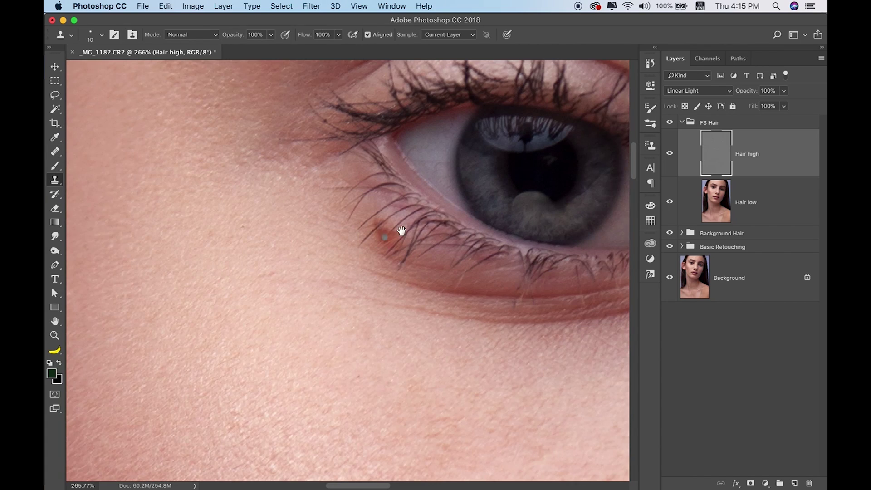
scroll(402, 231, up, 2)
key(bracketleft)
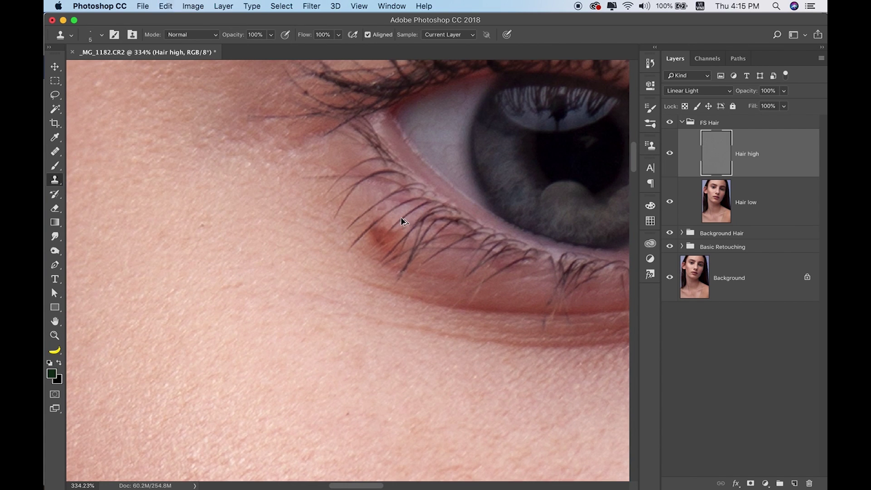
scroll(401, 221, up, 2)
mouse_move(369, 208)
mouse_down()
mouse_move(393, 217)
mouse_move(356, 264)
mouse_up()
key(j)
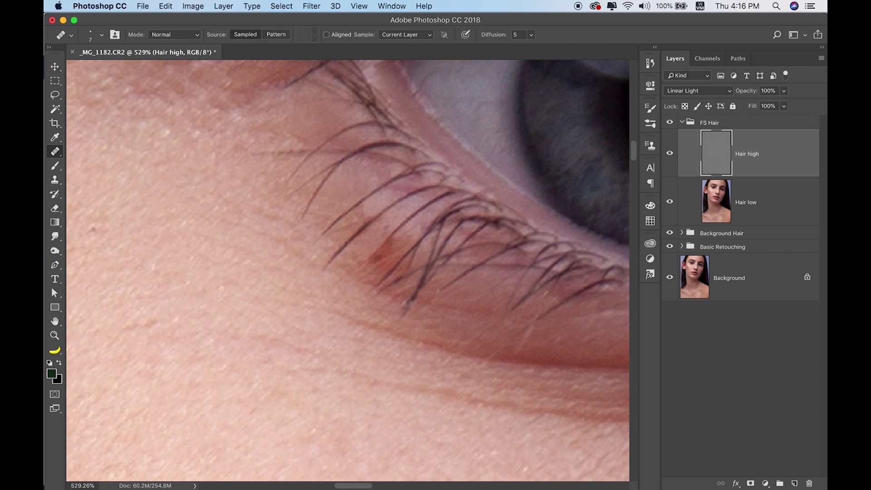
key(s)
drag(412, 227, 370, 272)
key(j)
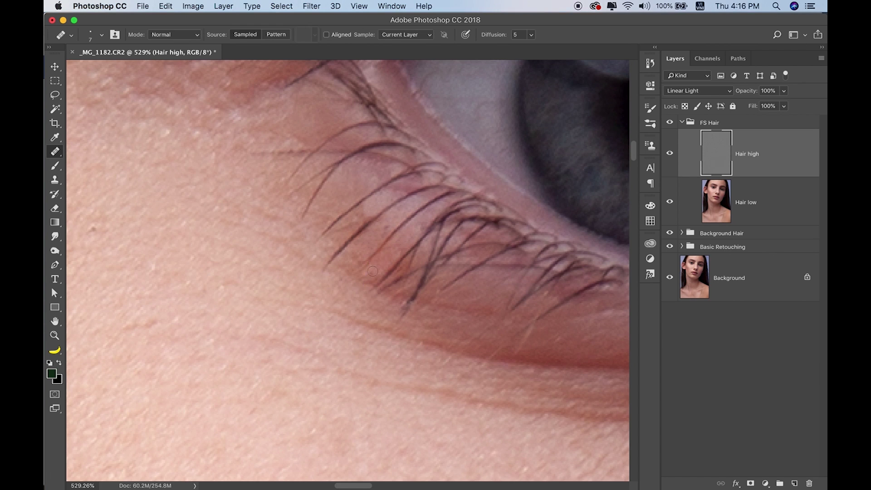
Step: Heal the pale patch among the lower lashes into the surrounding skin
drag(364, 213, 379, 201)
scroll(404, 169, down, 5)
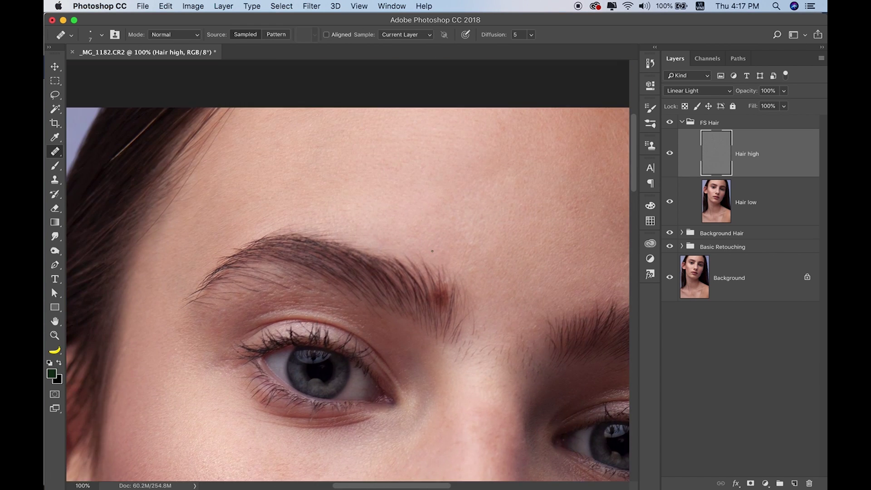
scroll(412, 233, up, 3)
Step: Clone away the stray hairs crossing the temple and hairline with a smaller brush
key(s)
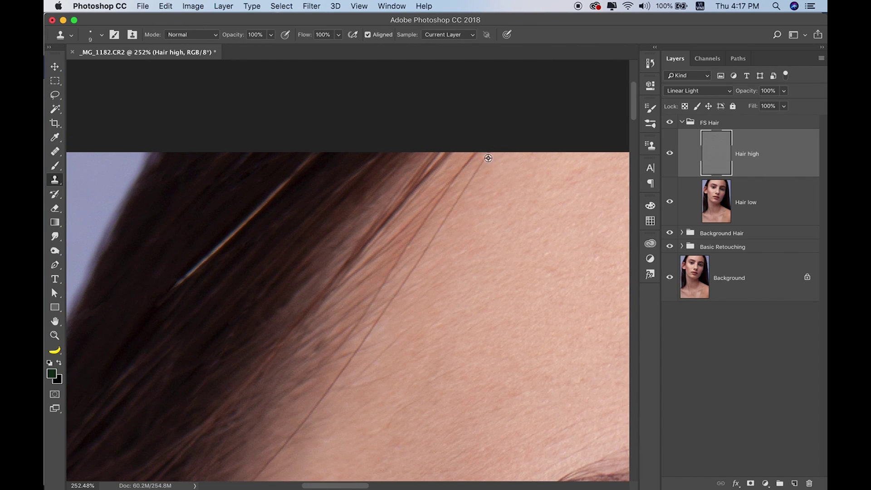
mouse_move(435, 235)
mouse_down()
mouse_move(358, 348)
mouse_move(423, 233)
mouse_up()
drag(347, 327, 315, 363)
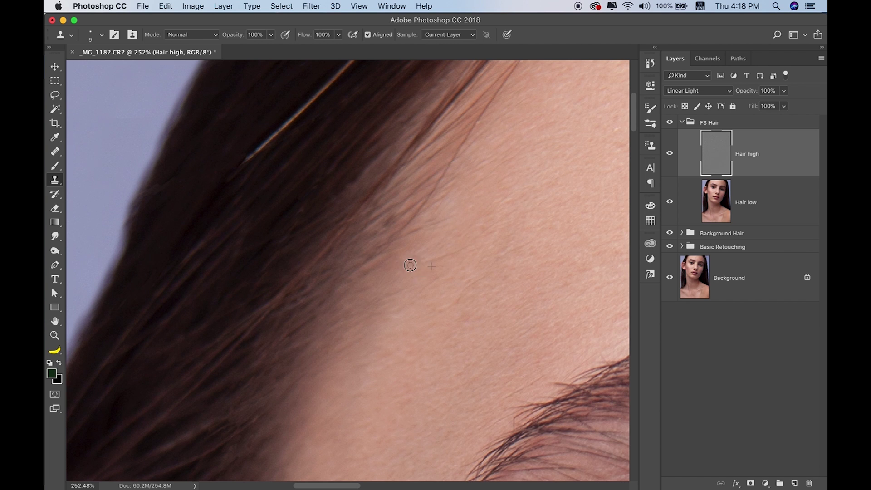
key(super+plus)
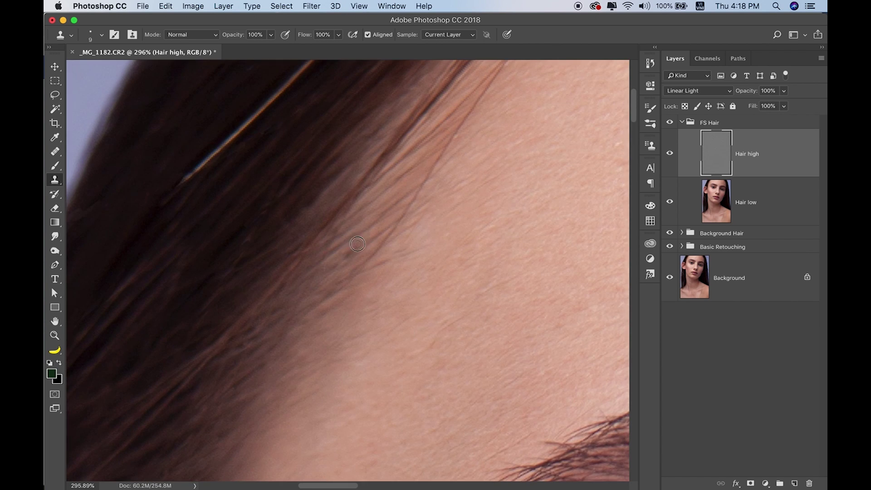
scroll(352, 272, up, 5)
scroll(353, 272, right, 3)
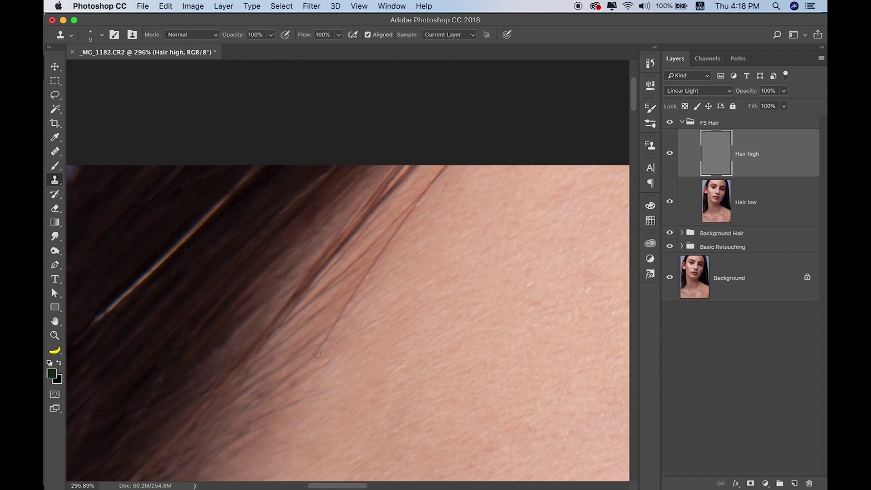
key(bracketleft)
key(bracketleft)
key(bracketleft)
drag(451, 168, 395, 232)
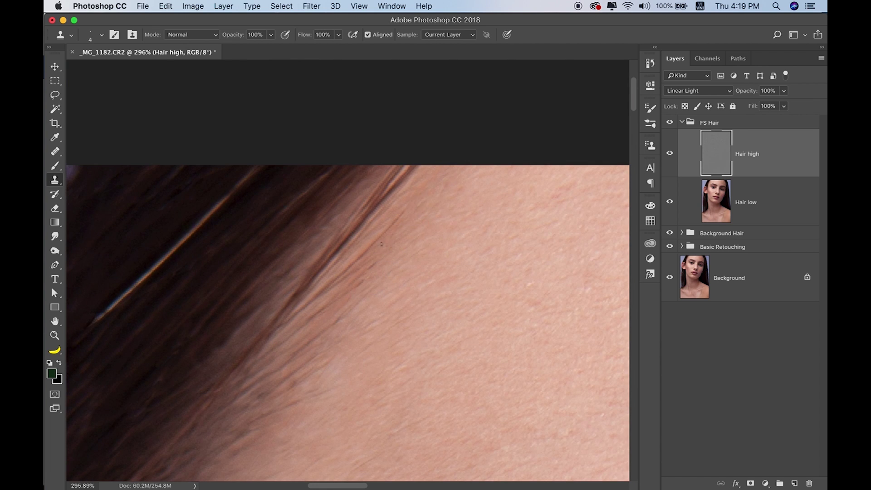
key(super+0)
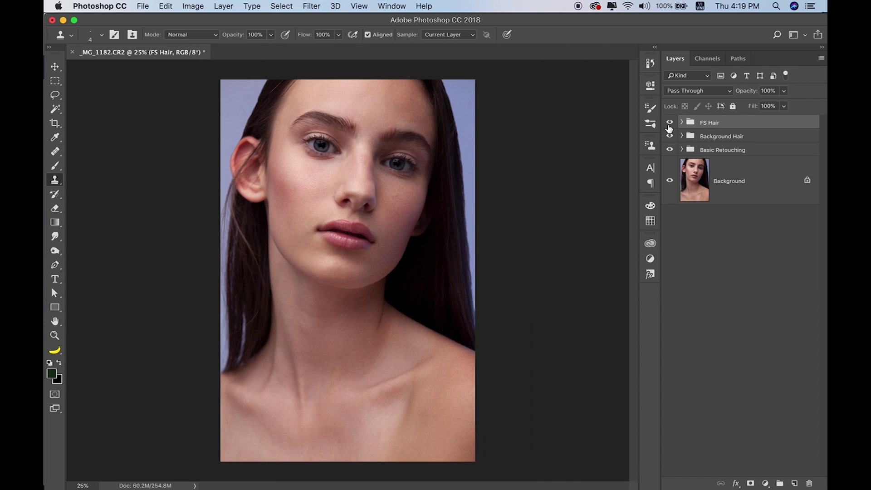
Step: Compare FS Hair on and off, then stamp all visible layers into a merged Layer 2
click(672, 123)
click(671, 123)
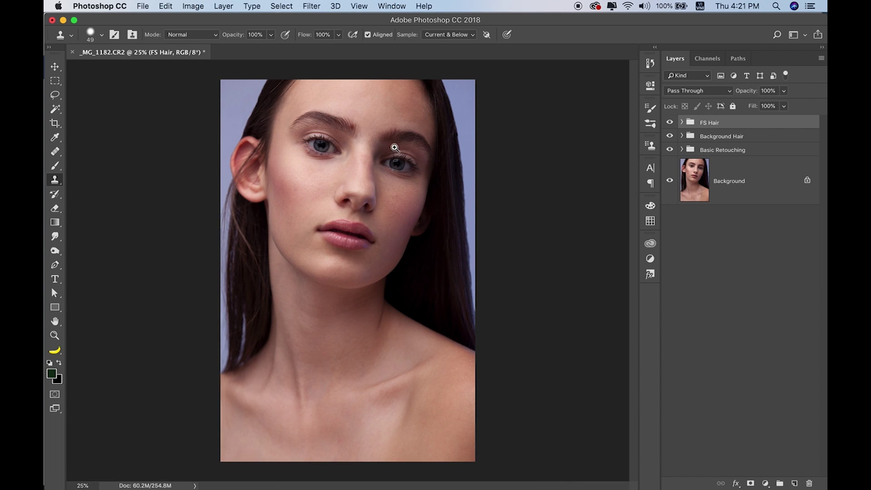
scroll(409, 254, up, 3)
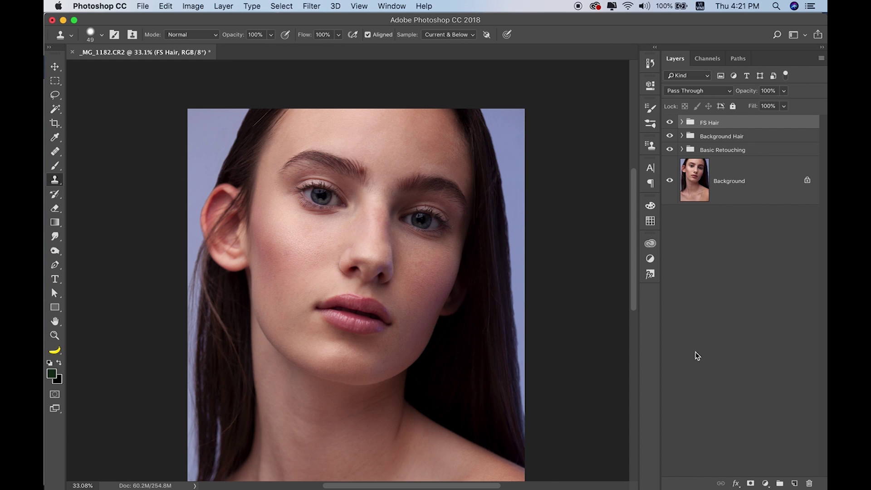
key(ctrl+alt+shift+e)
Step: Convert Layer 2 into a smart object
click(315, 7)
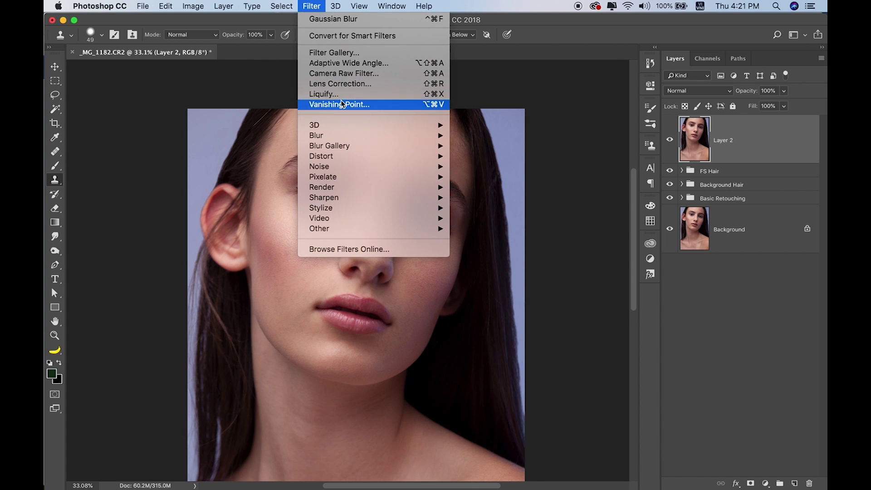
click(772, 138)
right_click(756, 144)
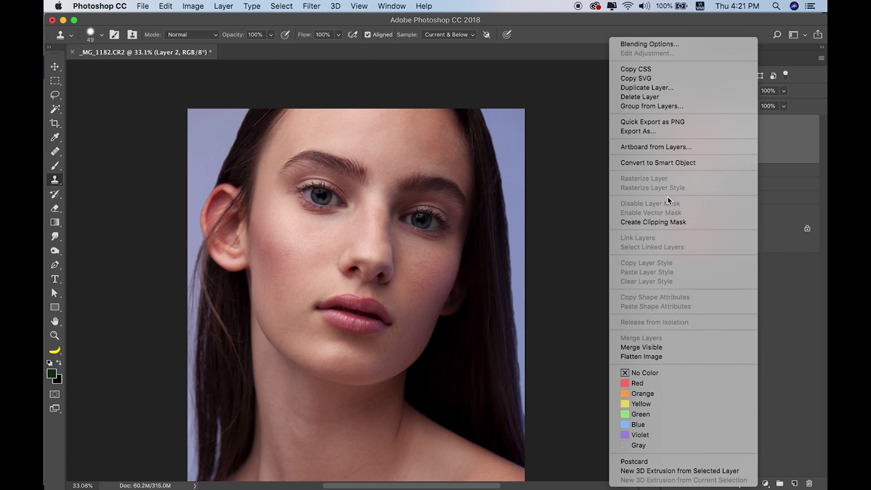
click(658, 162)
click(311, 6)
Step: Apply Camera Raw to Layer 2: Highlights -61, Shadows +69, Whites +11, Blacks -7, Clarity +17
click(344, 72)
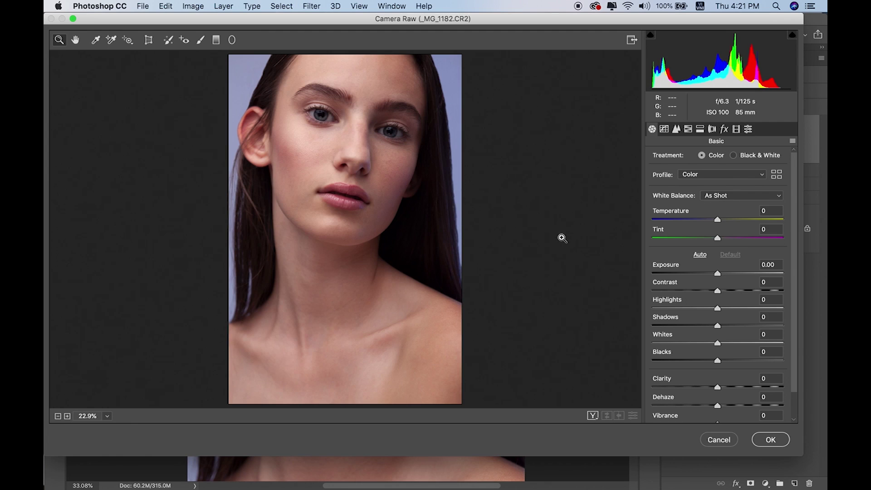
drag(717, 324, 763, 323)
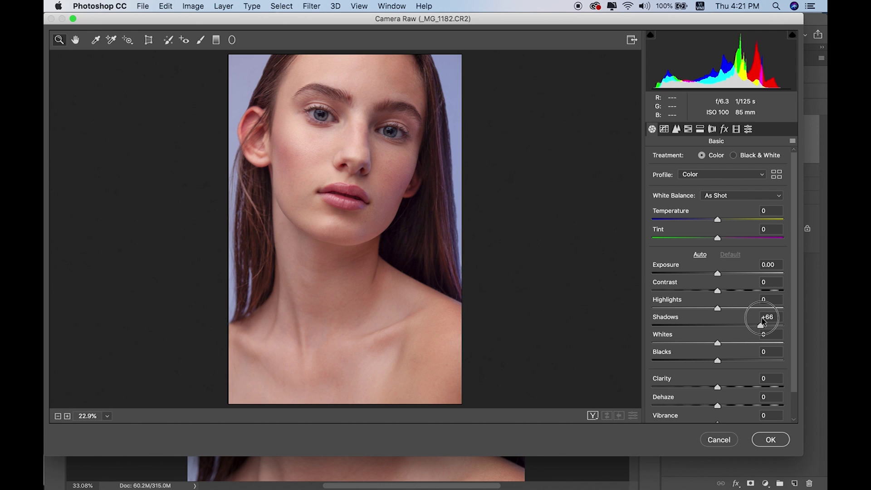
mouse_move(763, 322)
mouse_down()
mouse_move(685, 311)
mouse_move(723, 311)
mouse_move(682, 317)
mouse_up()
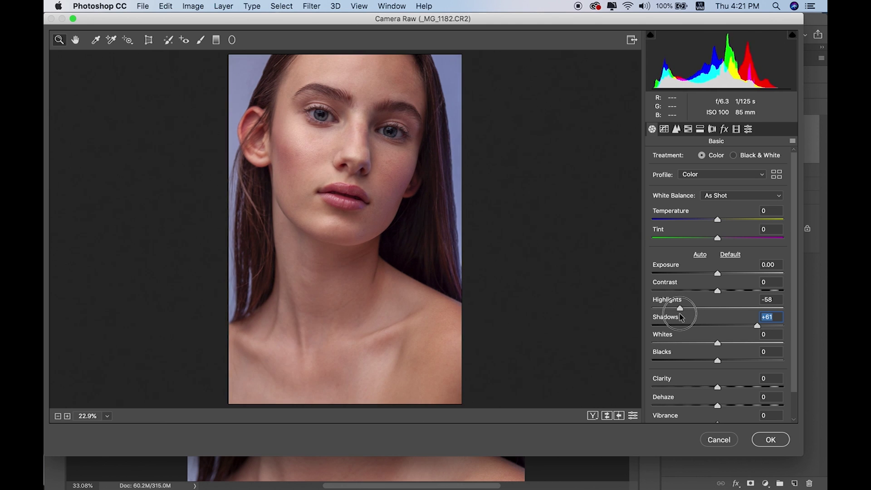
key(shift+Tab)
drag(757, 326, 763, 326)
drag(679, 308, 678, 309)
mouse_move(718, 360)
mouse_down()
mouse_move(734, 361)
mouse_move(713, 361)
mouse_move(729, 345)
mouse_move(710, 346)
mouse_move(730, 345)
mouse_up()
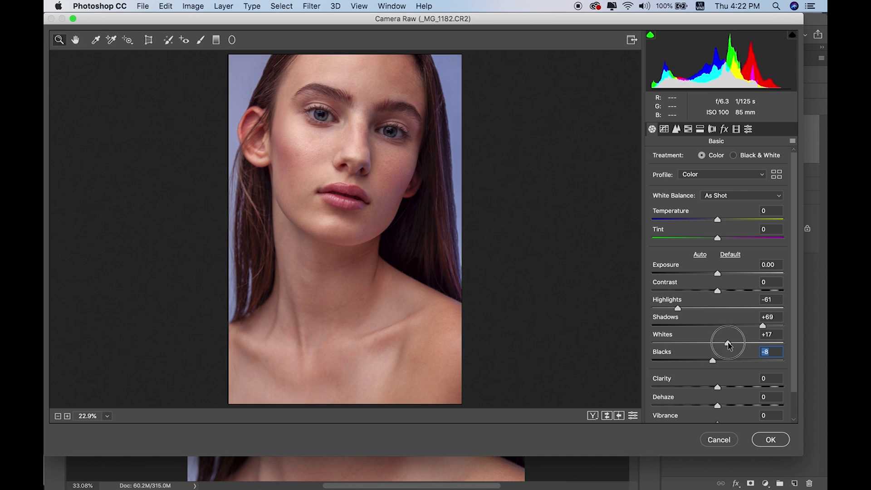
click(714, 361)
drag(717, 387, 725, 389)
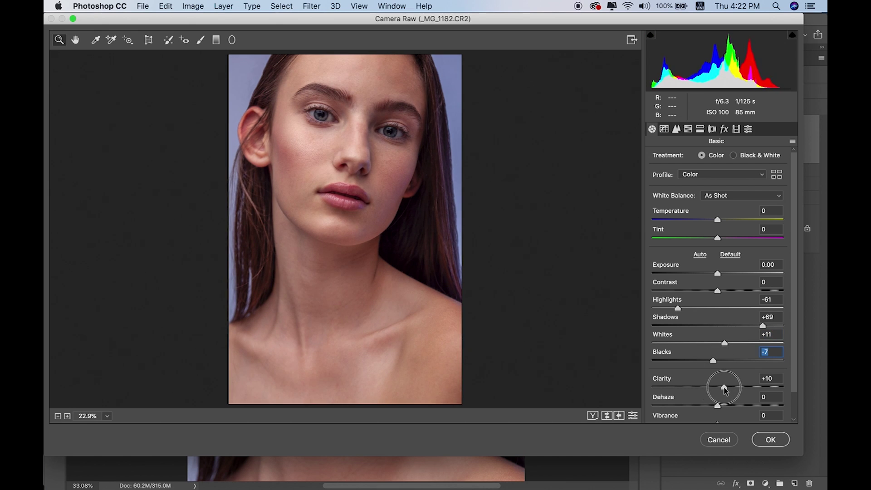
drag(725, 390, 729, 389)
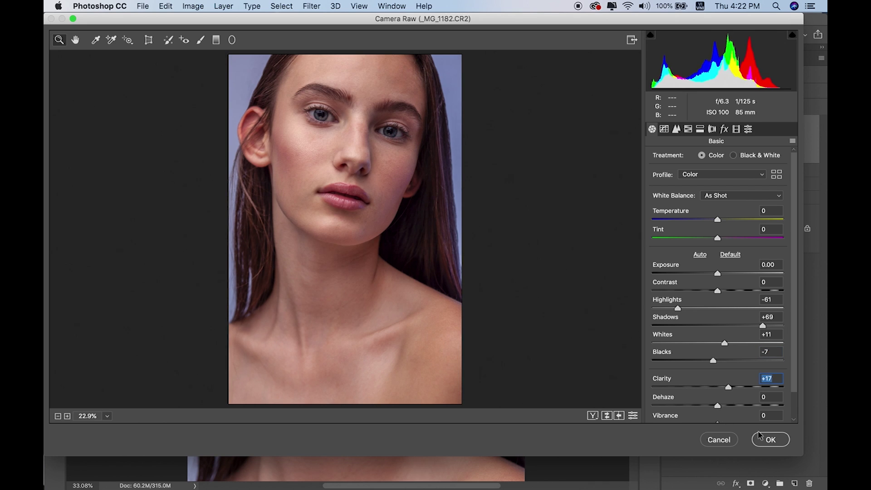
click(770, 440)
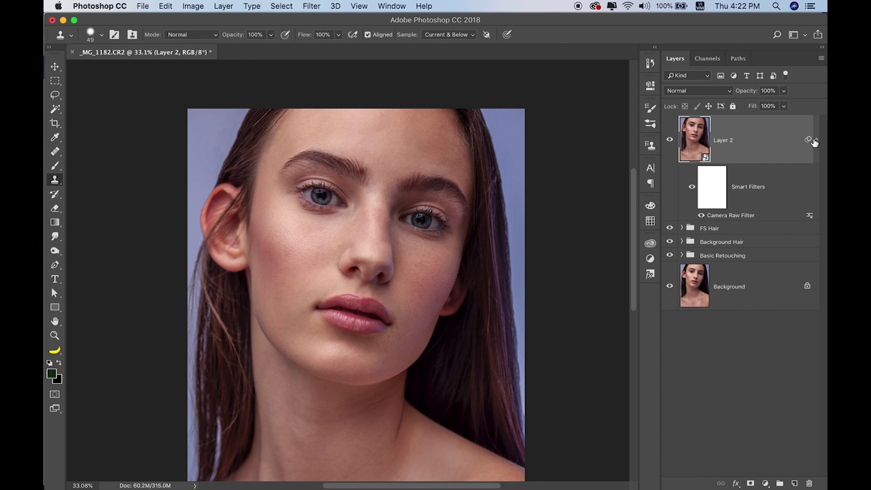
Step: Collapse Layer 2's smart filters and add a new empty Layer 3 above it
click(816, 141)
drag(540, 189, 545, 264)
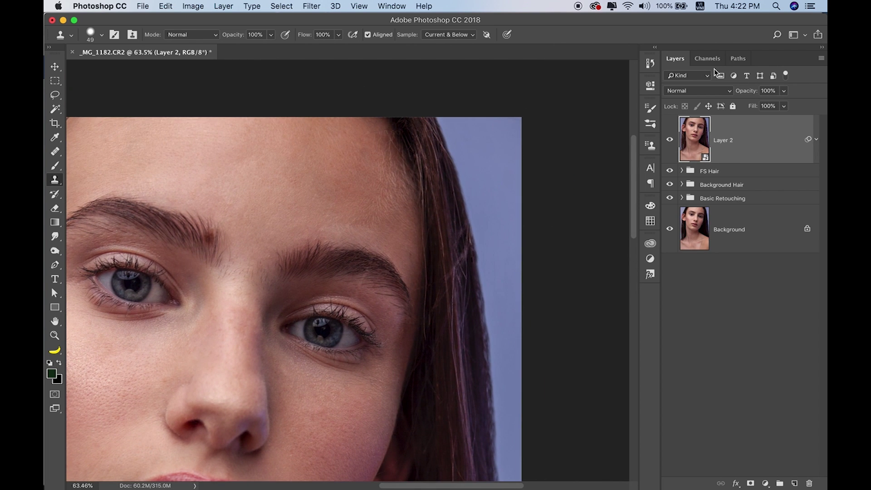
click(795, 483)
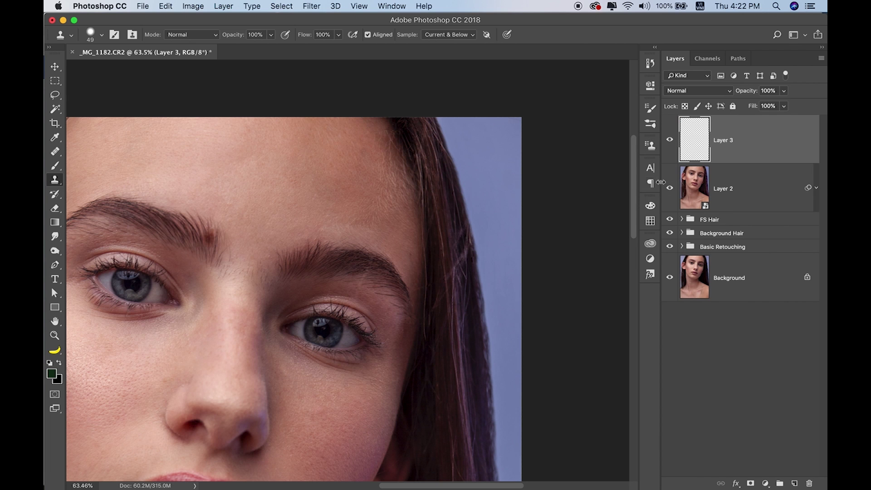
Step: Clone over a light strand at the upper hair edge with a smaller brush
mouse_move(470, 145)
mouse_down()
mouse_move(478, 121)
mouse_move(451, 135)
mouse_up()
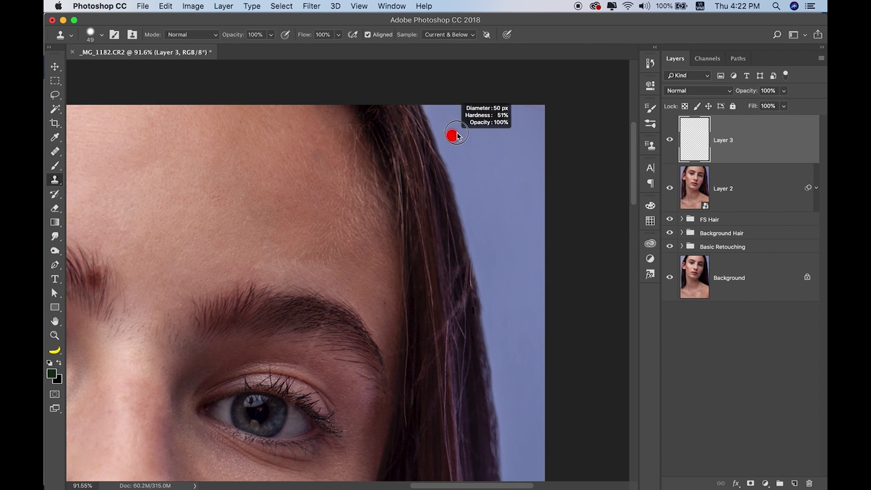
scroll(467, 227, down, 3)
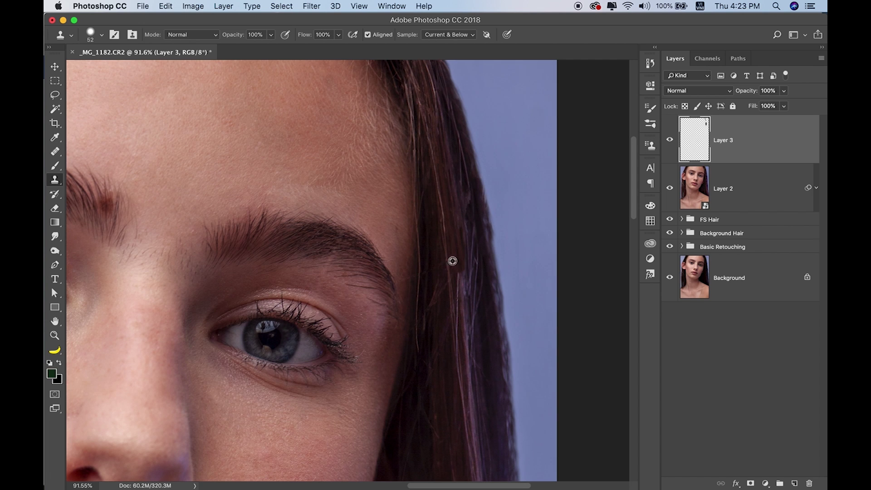
scroll(444, 236, down, 5)
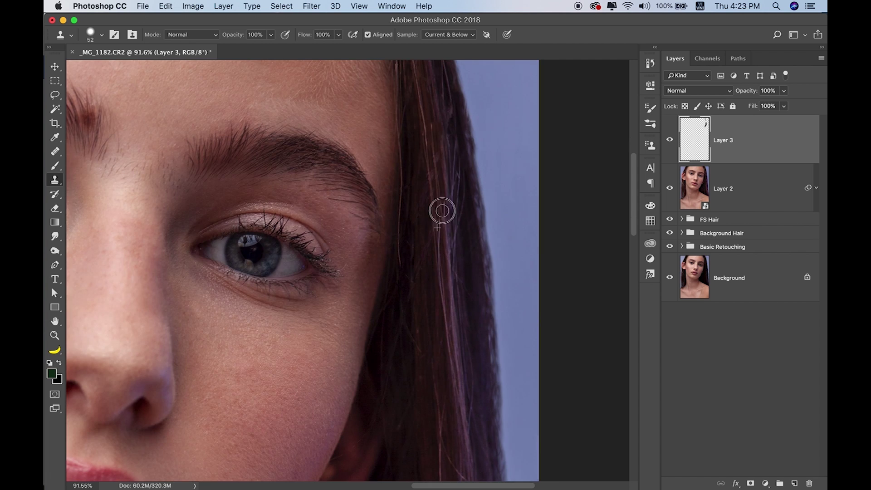
key(bracketleft)
key(bracketleft)
key(bracketleft)
drag(443, 209, 442, 254)
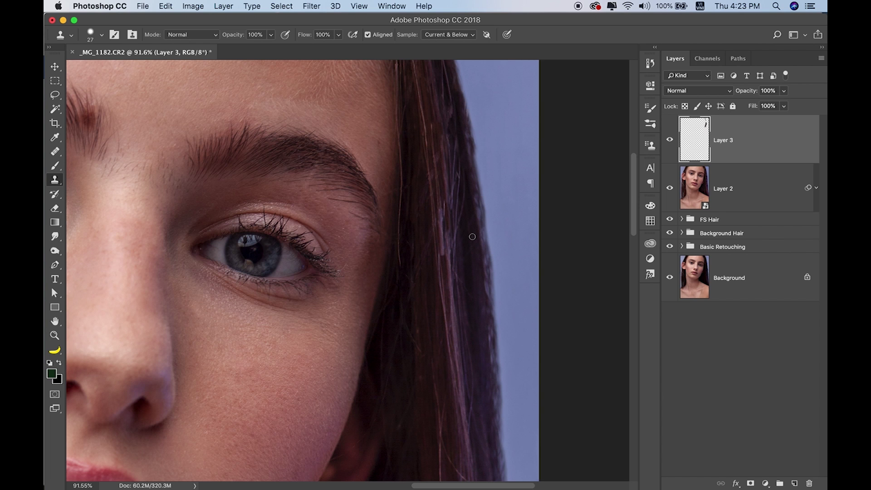
click(670, 141)
key(super+minus)
key(super+minus)
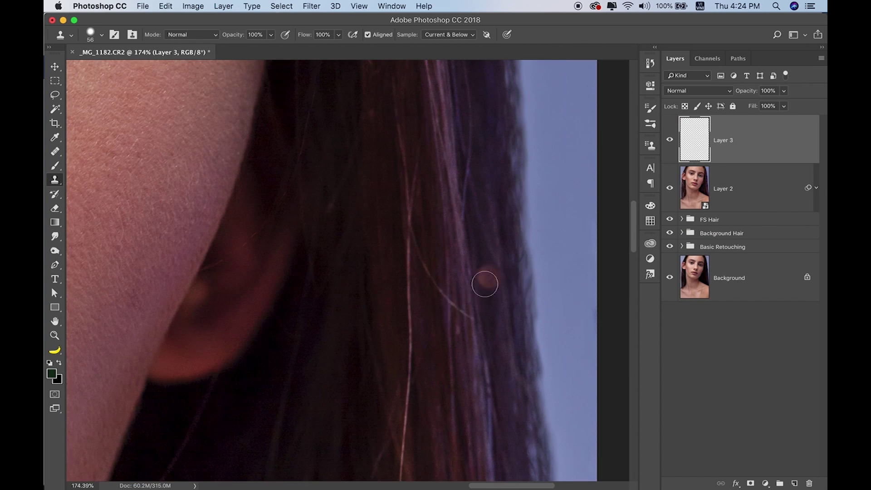
Step: Clone over stray strands near the ear and up along the hair edge
key(bracketleft)
key(bracketleft)
key(bracketleft)
click(451, 304)
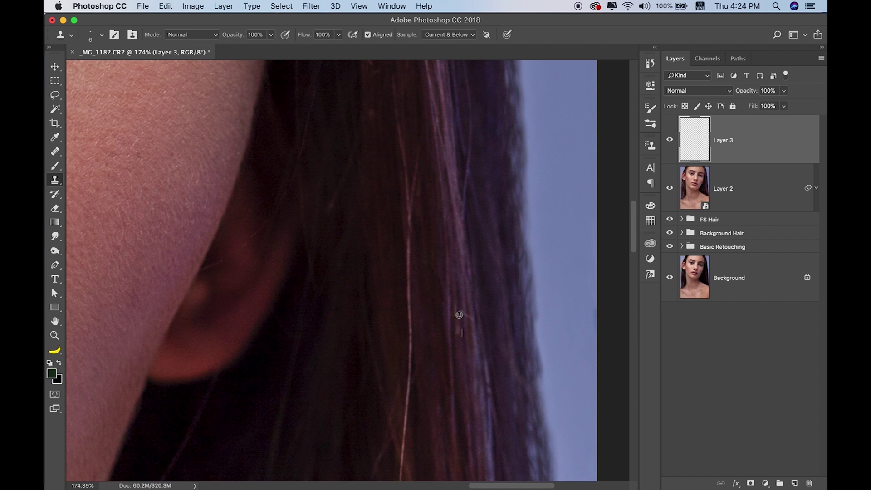
drag(219, 274, 245, 245)
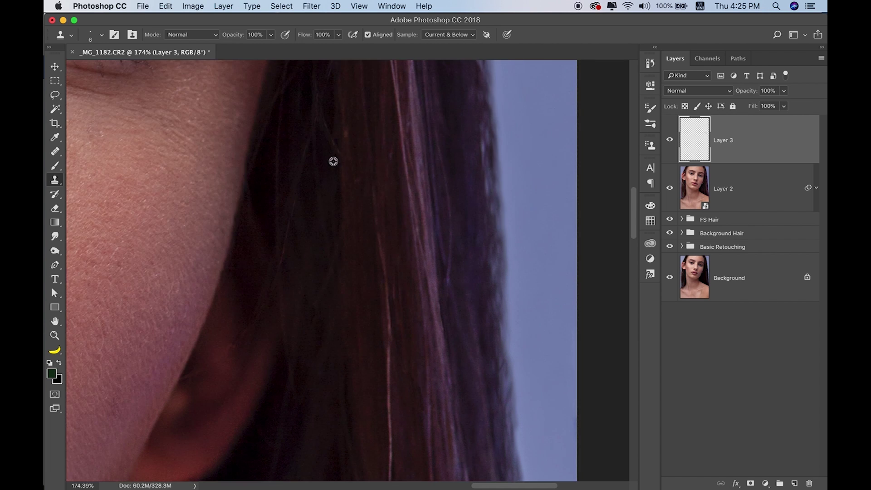
drag(287, 247, 274, 97)
scroll(313, 99, up, 5)
scroll(376, 160, up, 4)
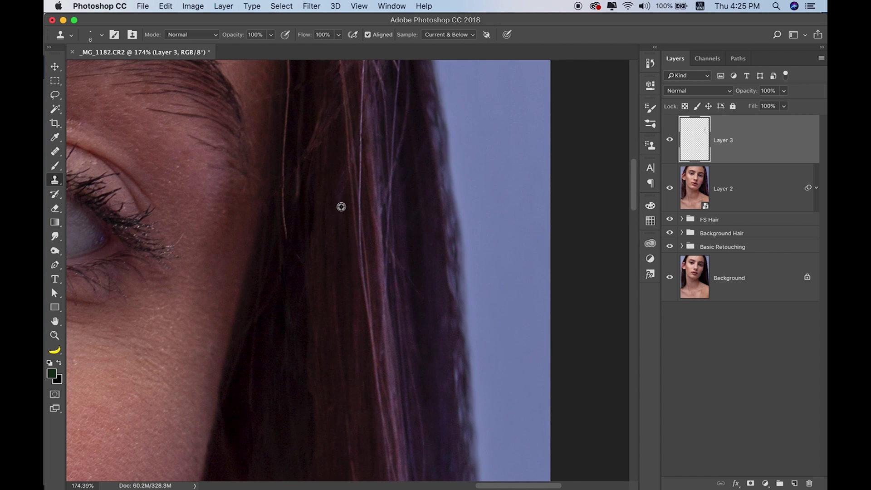
scroll(344, 178, up, 5)
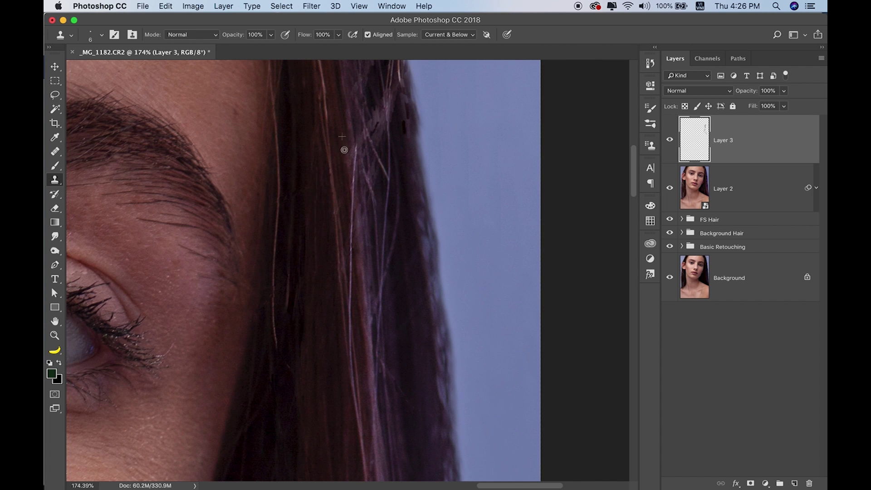
scroll(355, 243, down, 5)
scroll(350, 236, up, 5)
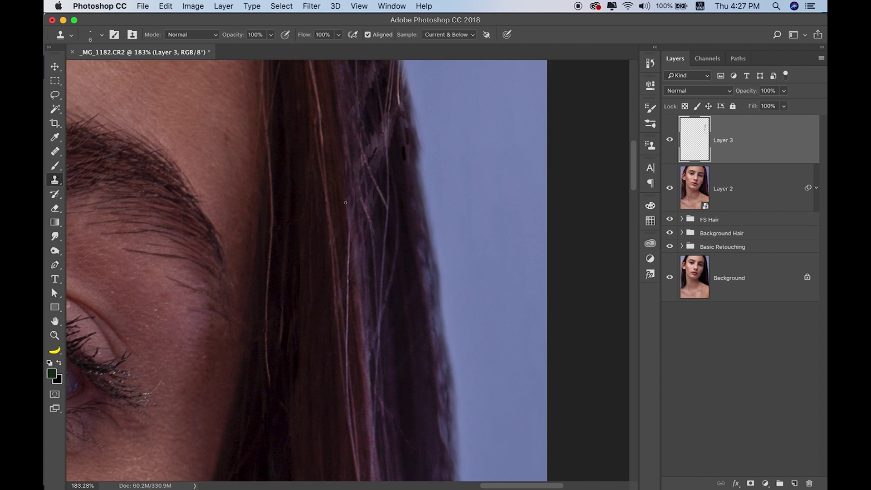
Step: Clone darker hair over the remaining bright strands beside the eye
drag(342, 229, 352, 343)
drag(358, 262, 361, 372)
scroll(425, 269, up, 3)
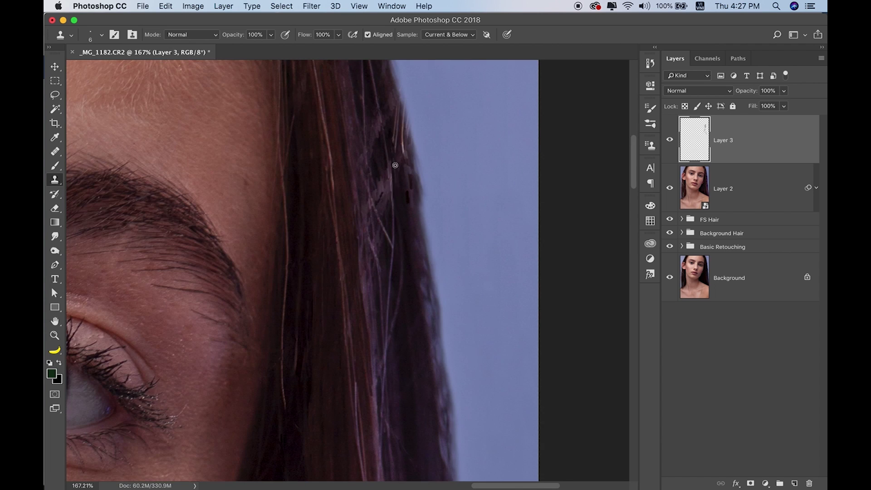
alt+click(377, 161)
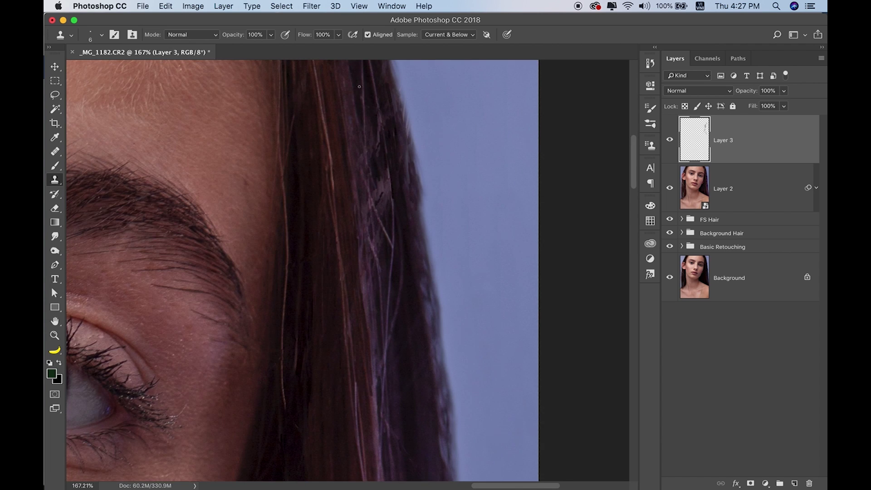
scroll(322, 245, down, 1)
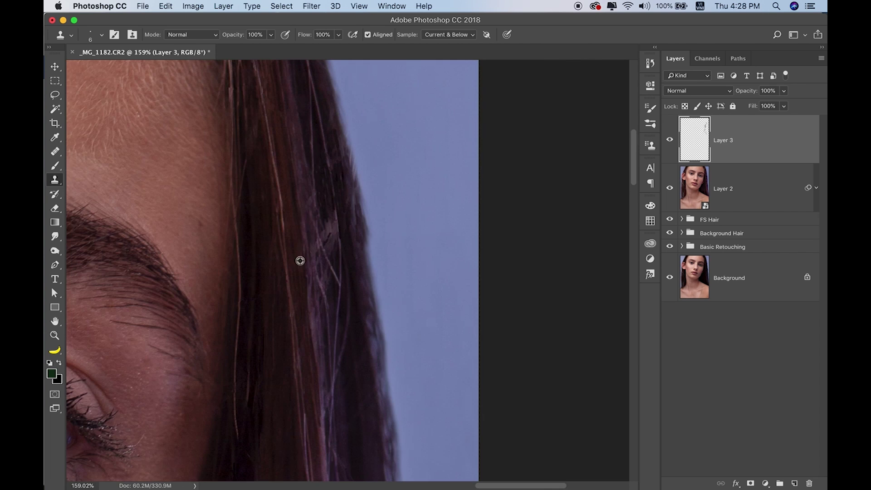
alt+click(306, 202)
mouse_move(333, 325)
mouse_down()
mouse_move(317, 273)
mouse_move(331, 221)
mouse_move(332, 282)
mouse_up()
mouse_move(328, 214)
mouse_down()
mouse_move(333, 286)
mouse_move(327, 262)
mouse_up()
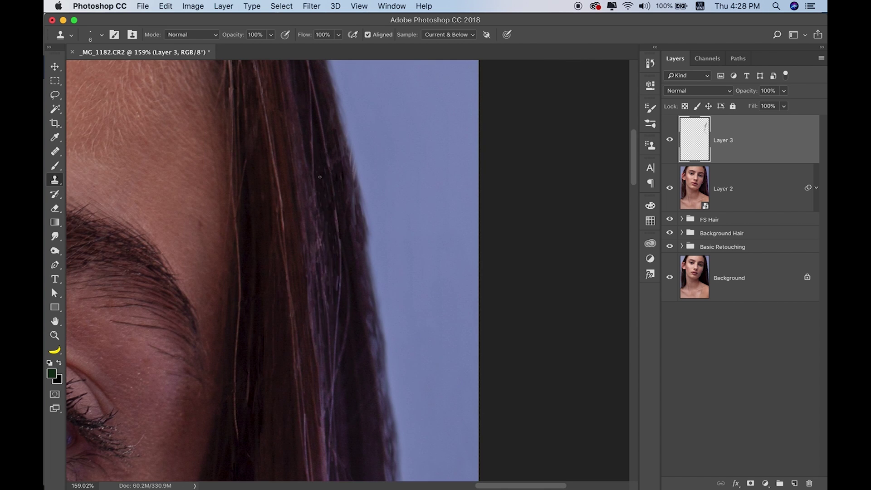
alt+click(318, 306)
scroll(323, 303, down, 2)
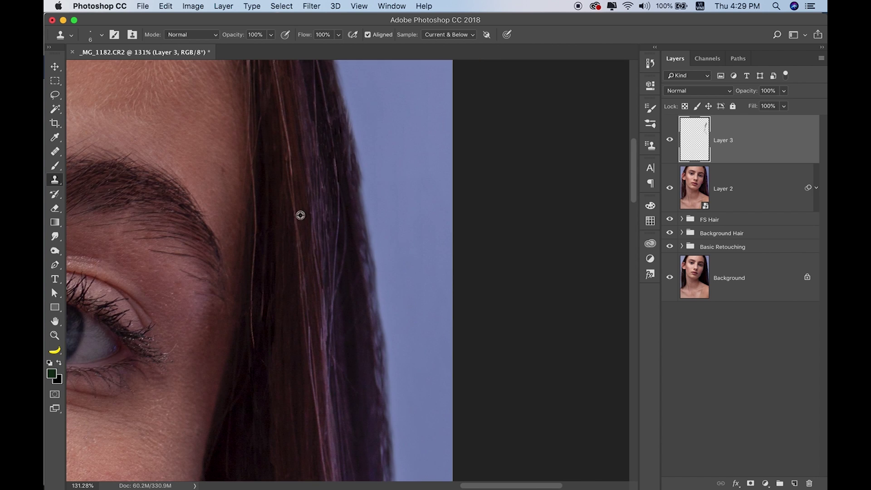
Step: Clone out the bright stray strands along the hair edge beside the jaw
drag(330, 247, 372, 193)
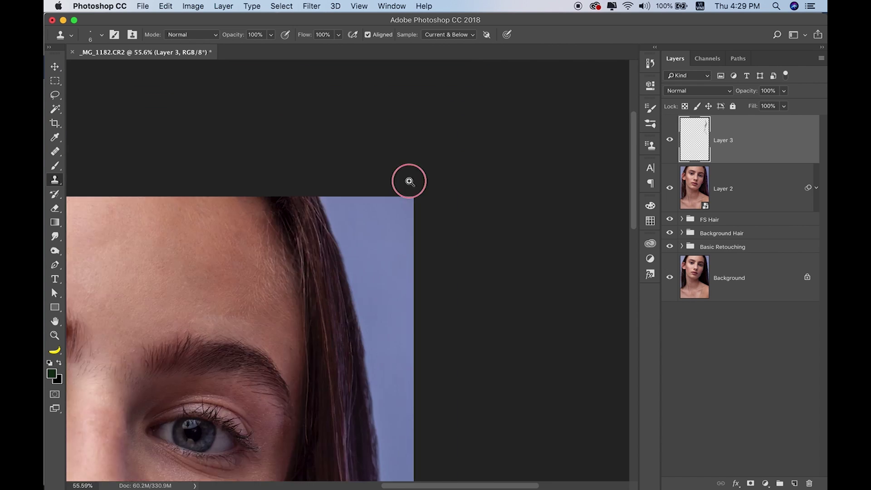
drag(372, 194, 409, 181)
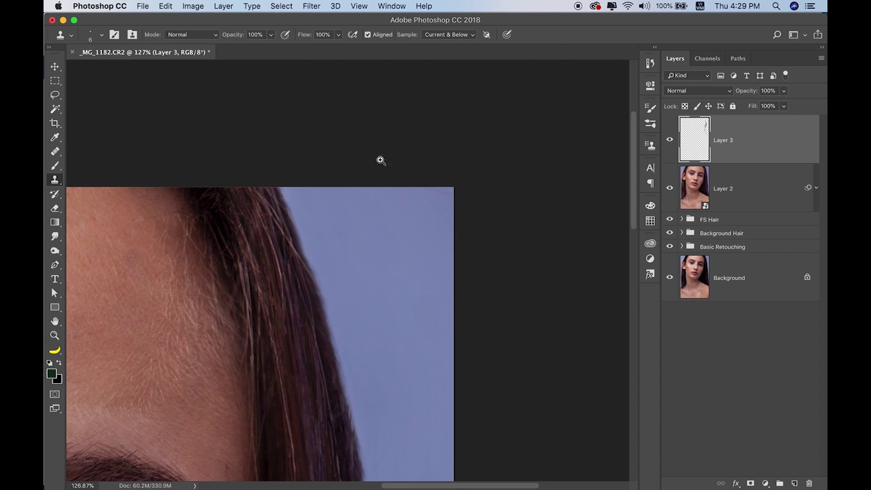
drag(291, 237, 295, 287)
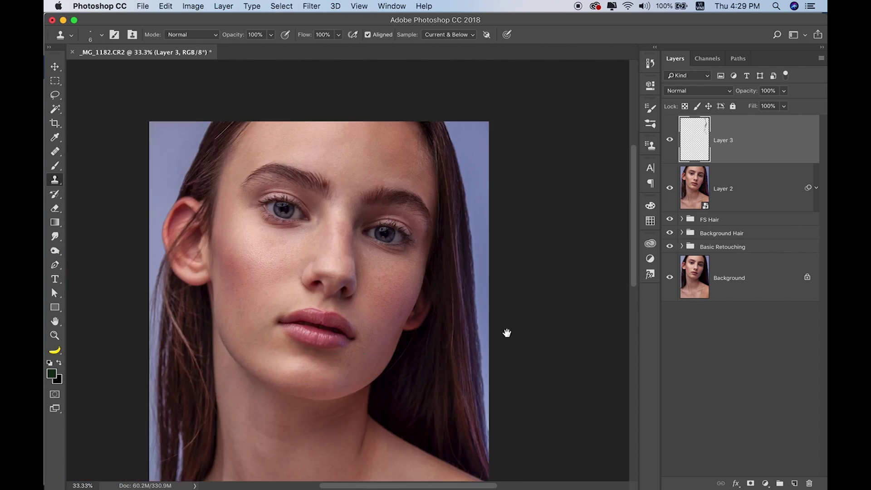
drag(295, 232, 389, 375)
drag(385, 329, 388, 267)
drag(390, 207, 389, 169)
Step: Fill in the light strands on the hair edge above the temple
mouse_move(366, 218)
mouse_down()
mouse_move(173, 178)
mouse_move(171, 226)
mouse_up()
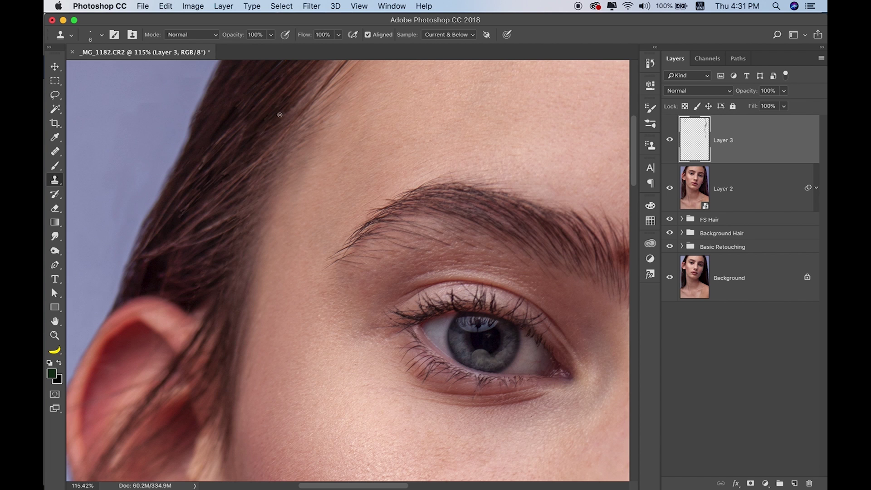
mouse_move(157, 265)
mouse_down()
mouse_move(163, 243)
mouse_move(132, 268)
mouse_up()
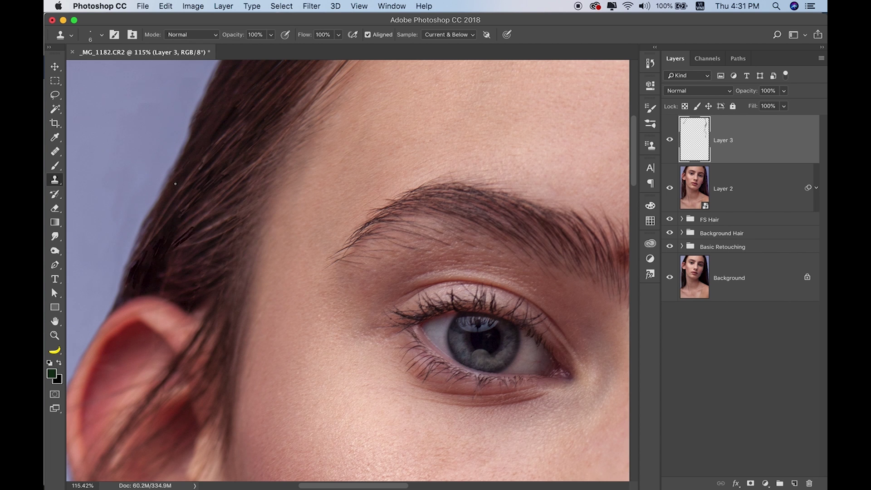
scroll(175, 184, down, 5)
scroll(189, 159, up, 6)
key(e)
click(101, 34)
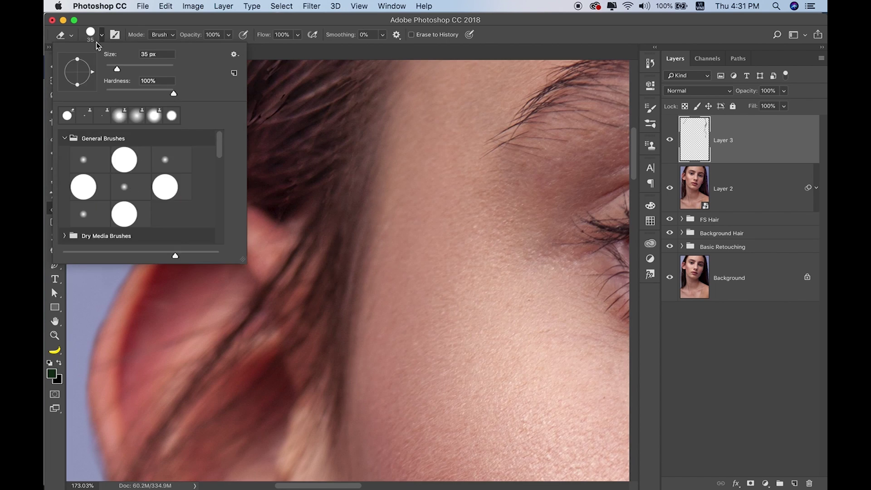
Step: Rename Layer 3 to 'Cross hair'
click(115, 35)
scroll(243, 89, down, 5)
scroll(453, 204, down, 5)
double_click(724, 141)
text(h)
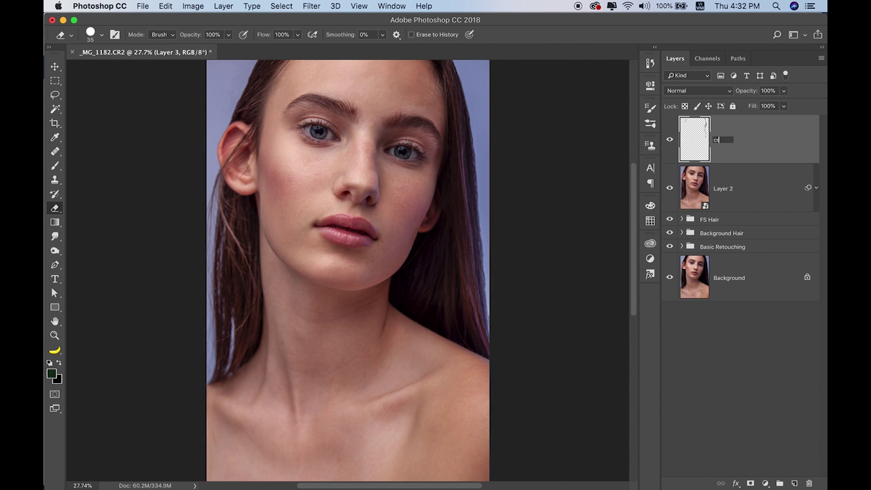
text(air)
key(Return)
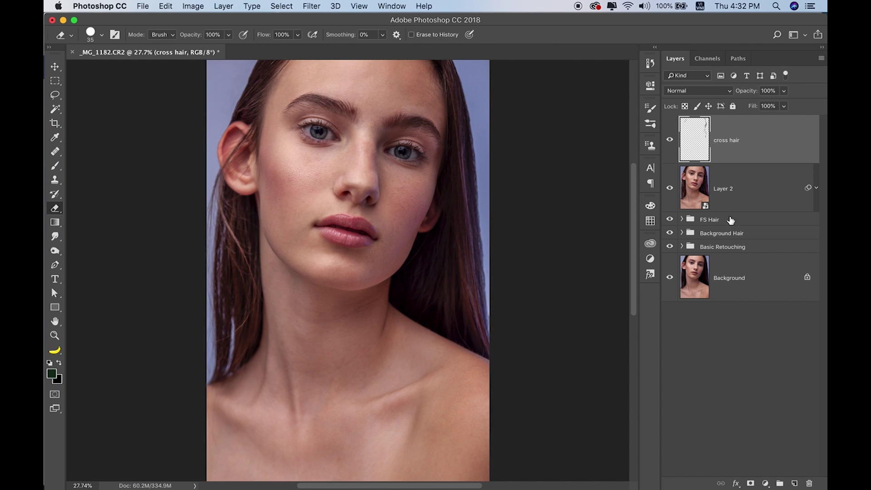
Step: Group the hair layers down to FS Hair and toggle the group to compare
click(733, 219)
key(ctrl+g)
click(670, 123)
click(669, 123)
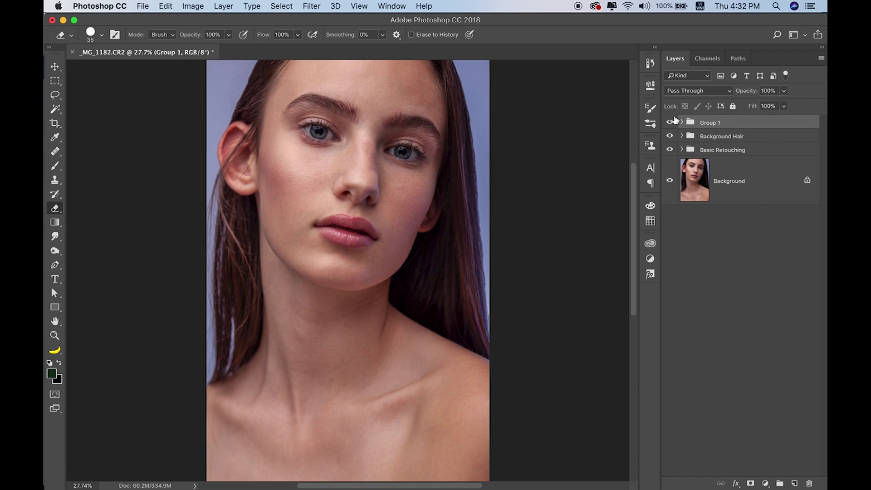
click(670, 122)
click(670, 122)
click(670, 123)
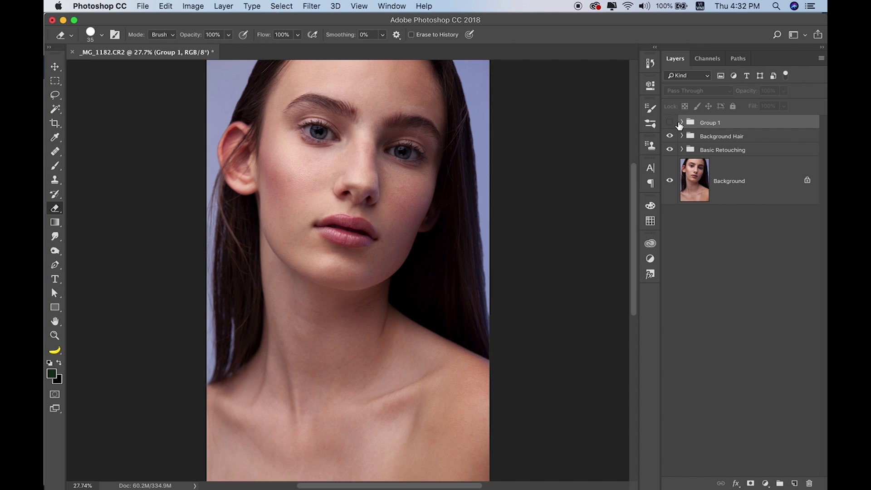
text(Cross hair)
Step: Stamp visible edits into a new layer named 'Skin low' and duplicate it
key(super+alt+shift+e)
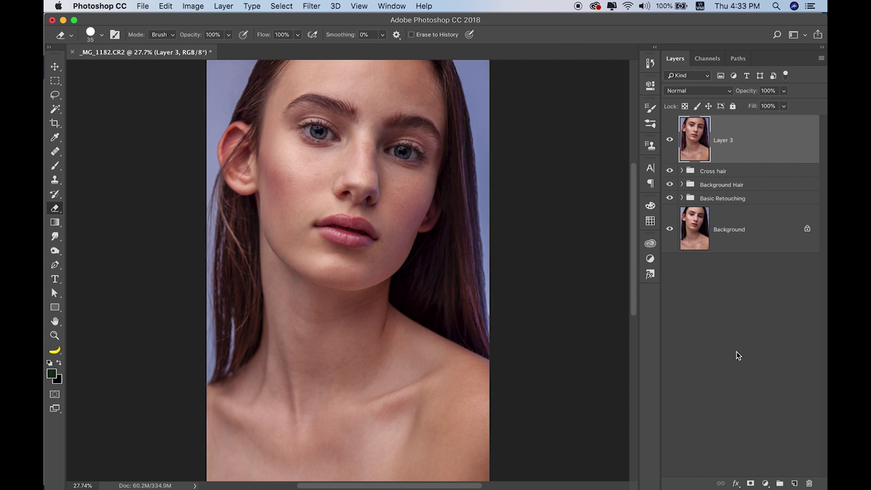
double_click(723, 140)
text(Skin low)
key(Return)
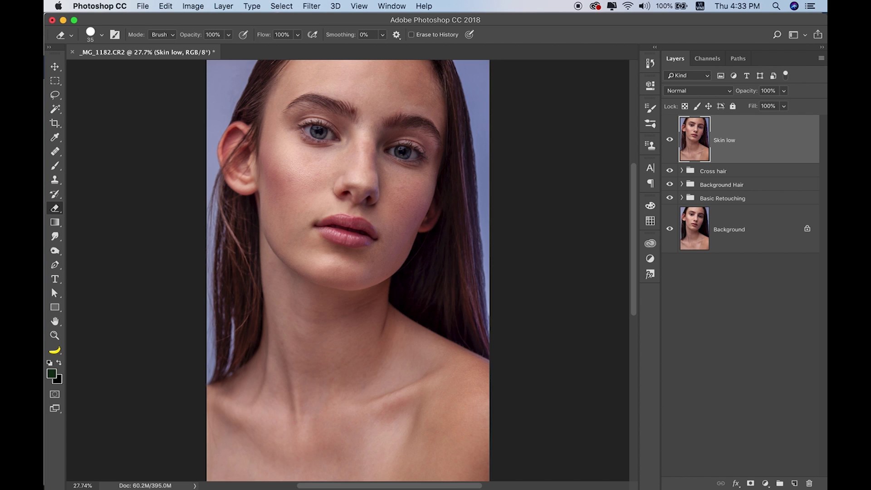
key(super+j)
double_click(725, 140)
Step: Name the top layer Skin High, hide it, and Gaussian Blur Skin low at 12 px
text(Skin High)
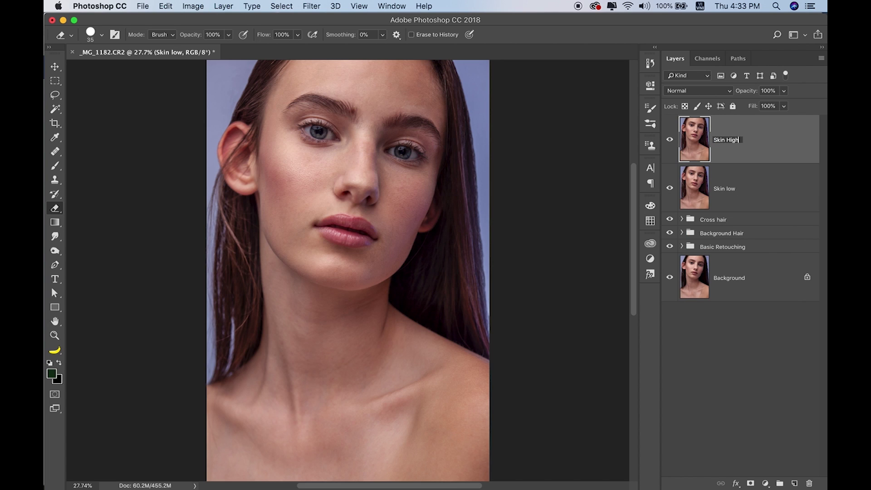
key(Return)
click(670, 139)
click(747, 175)
click(311, 6)
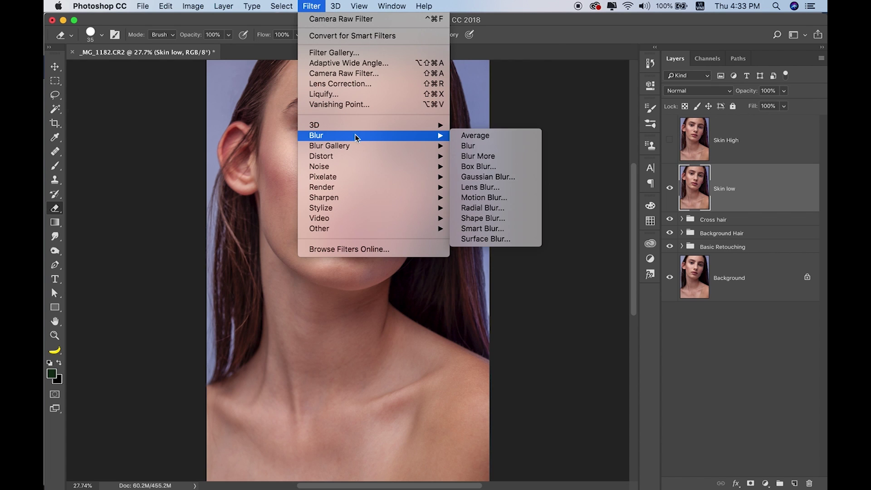
click(488, 177)
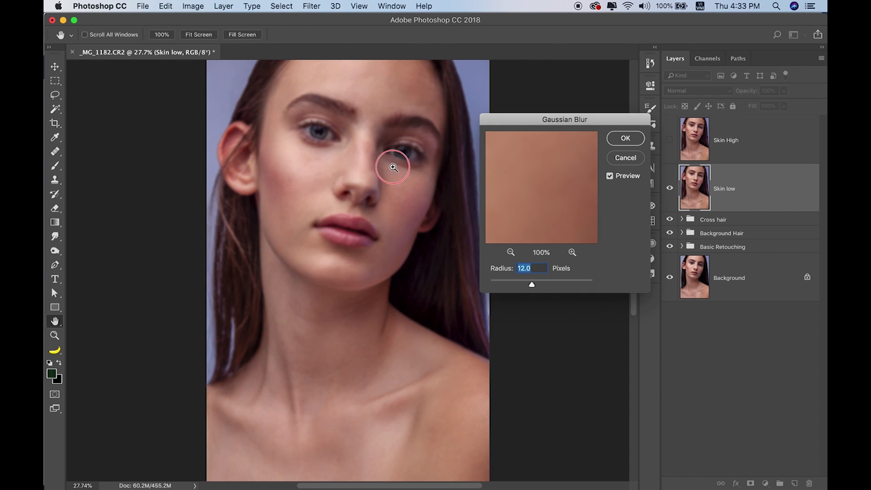
scroll(395, 160, up, 3)
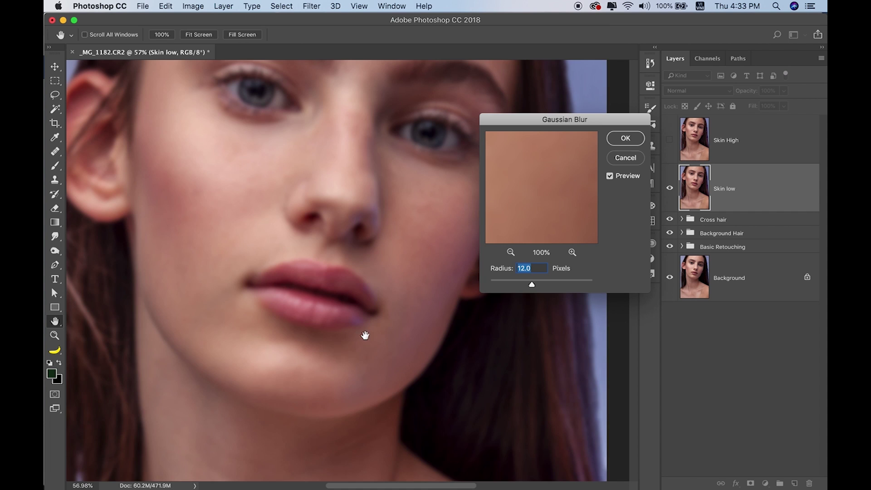
drag(363, 335, 383, 426)
click(617, 138)
Step: Apply Image onto Skin High, subtracting Skin low, and set Skin High to Linear Light
key(e)
click(669, 139)
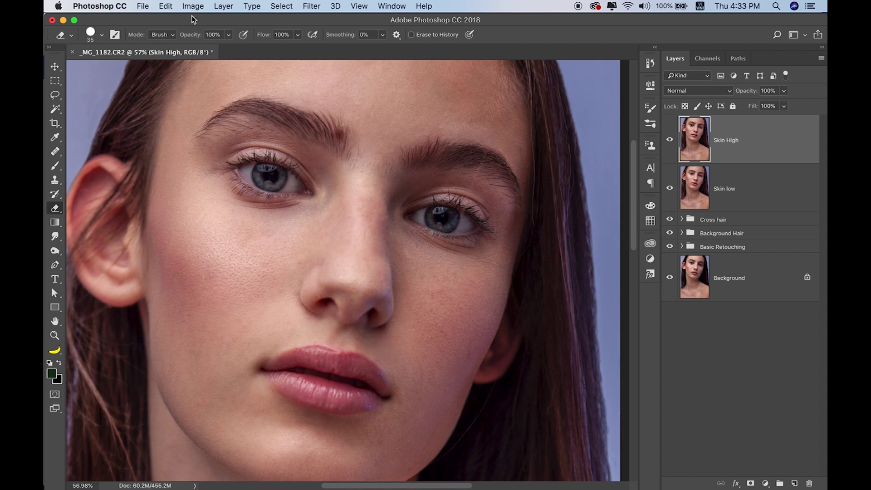
click(193, 6)
click(211, 168)
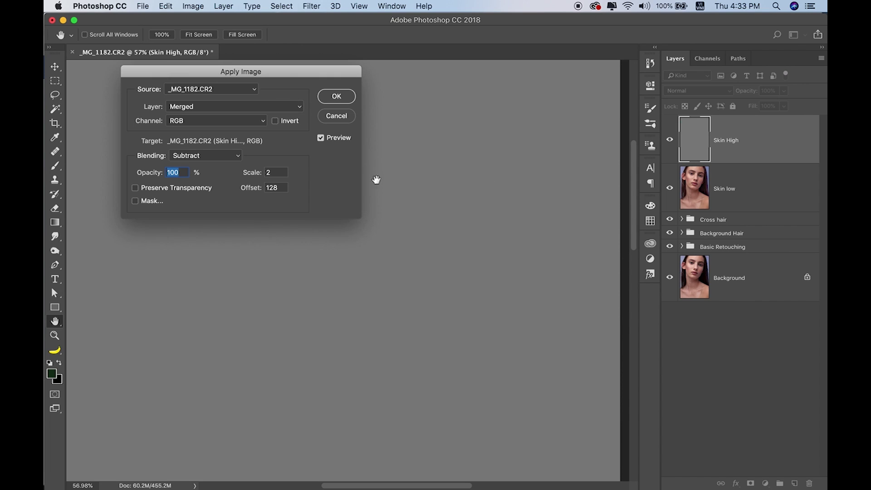
click(254, 109)
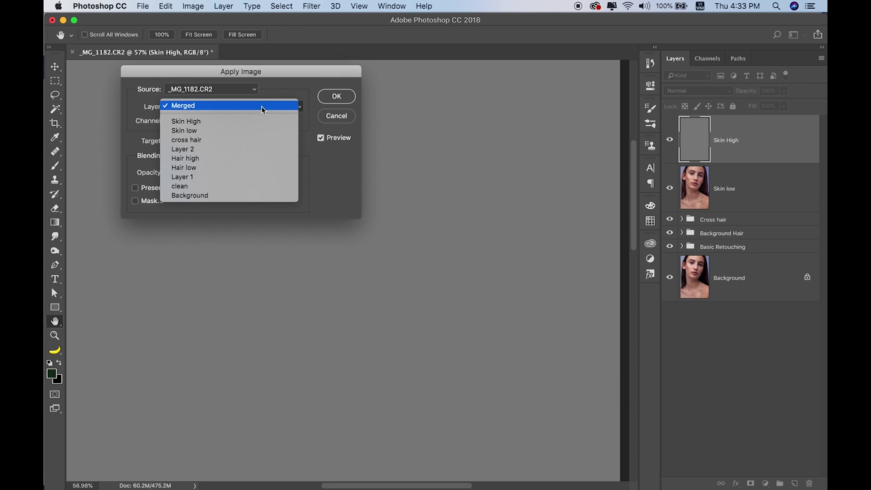
click(266, 130)
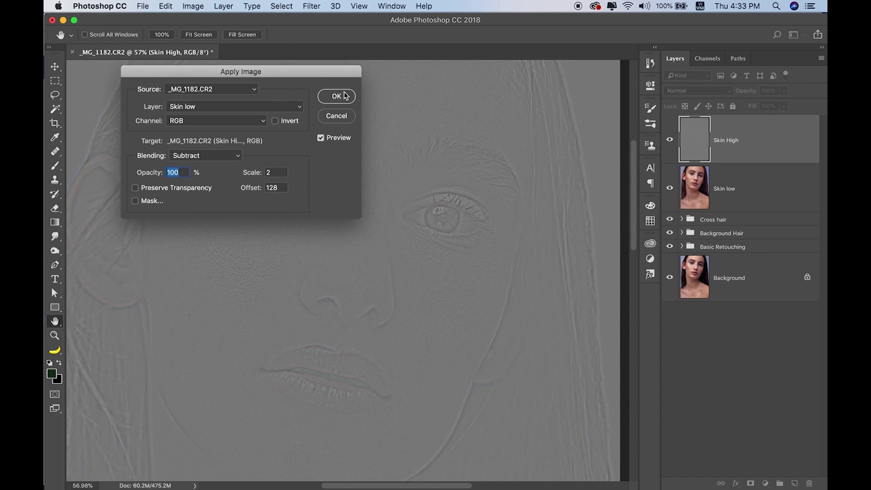
click(337, 96)
click(699, 91)
click(698, 241)
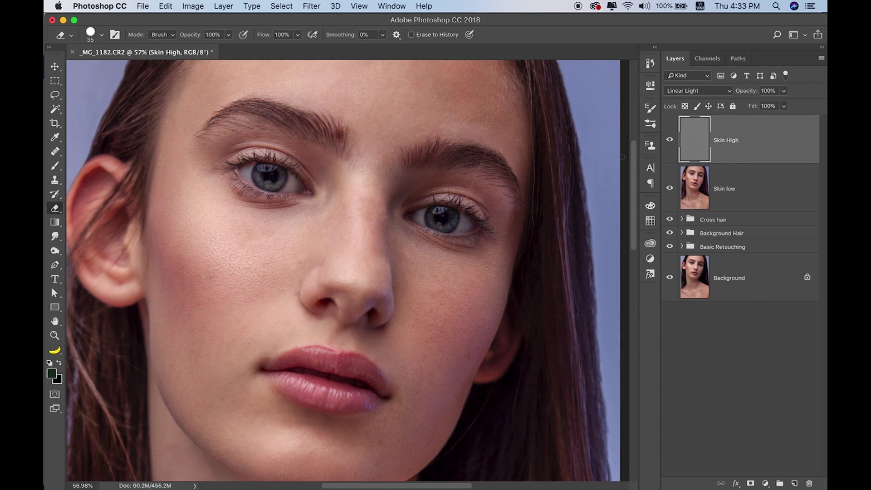
Step: Group Skin High and Skin low into a group named FS Skin
click(754, 187)
key(ctrl+g)
double_click(708, 122)
text(FS Skin)
key(Return)
Step: Select Skin High inside FS Skin and set Clone Stamp to sample the current layer
click(682, 122)
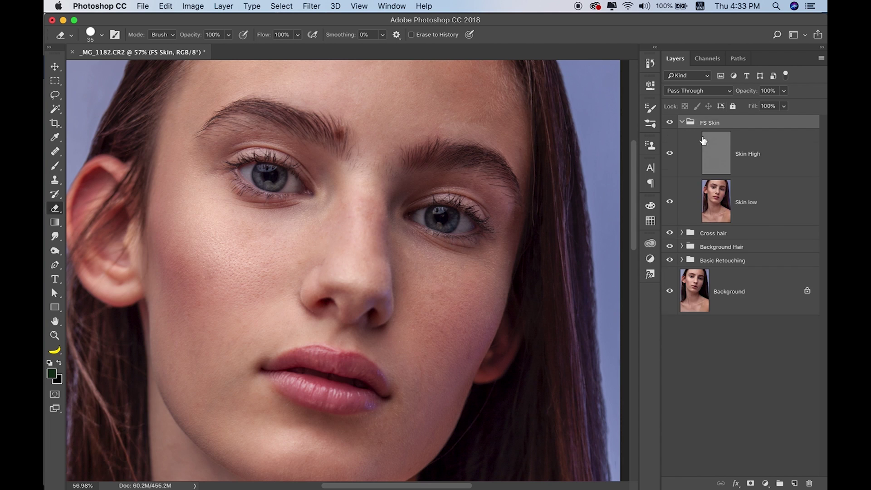
click(749, 153)
key(s)
click(447, 35)
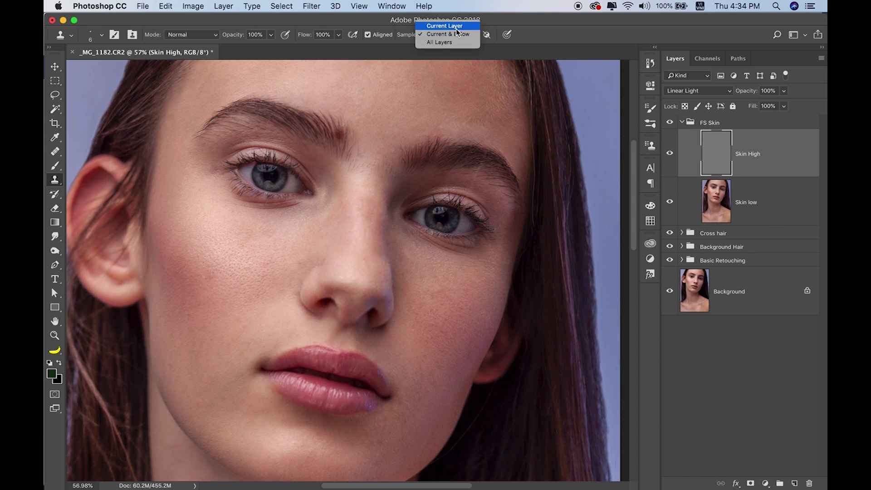
Step: Clone away the short stray hairs near the inner brow on Skin High
click(402, 212)
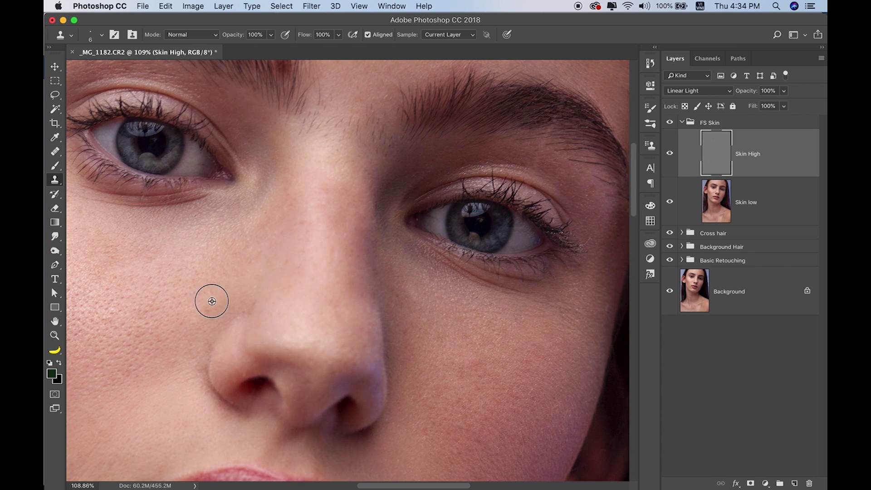
scroll(248, 314, up, 2)
scroll(524, 399, up, 2)
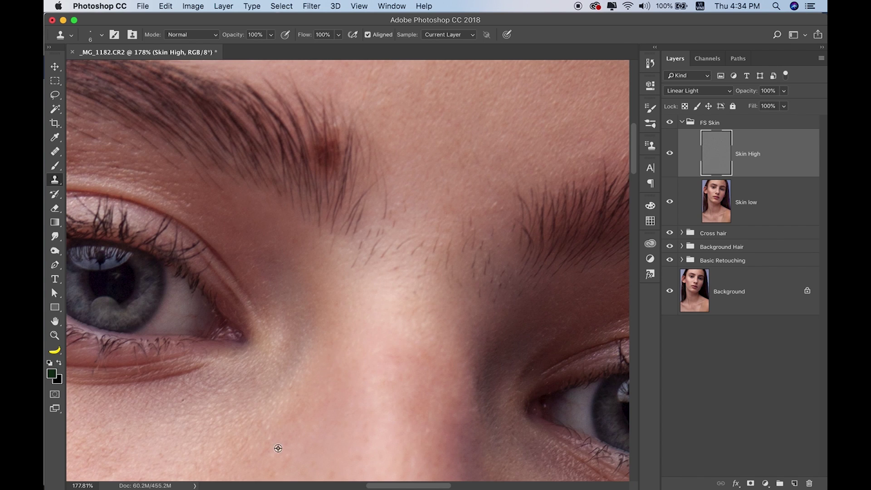
alt+click(375, 226)
click(390, 247)
scroll(433, 264, up, 4)
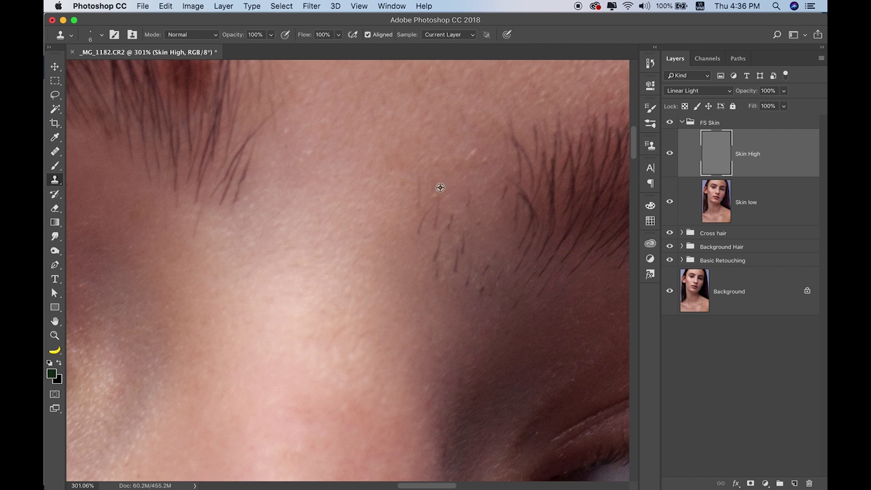
click(446, 225)
mouse_move(436, 267)
mouse_down()
mouse_move(446, 244)
mouse_move(455, 282)
mouse_up()
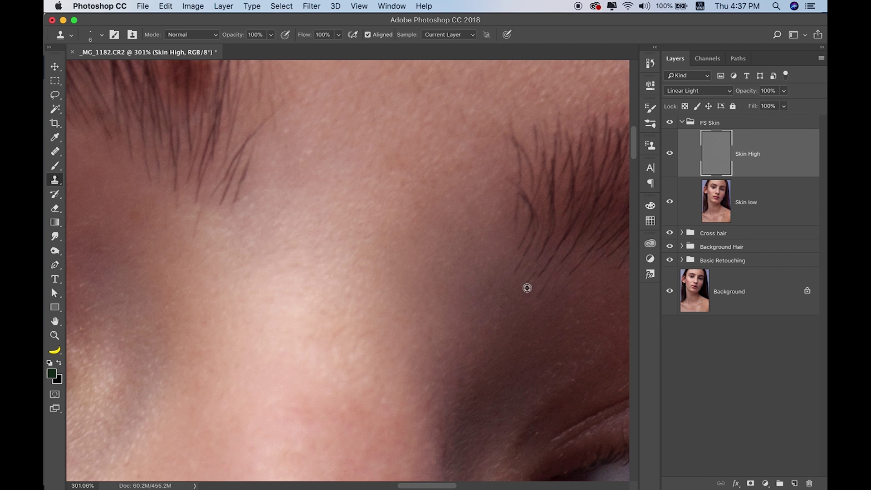
Step: Inspect the brow at actual size, undo the last clone stroke, and fit the face on screen
key(super+1)
scroll(414, 271, up, 3)
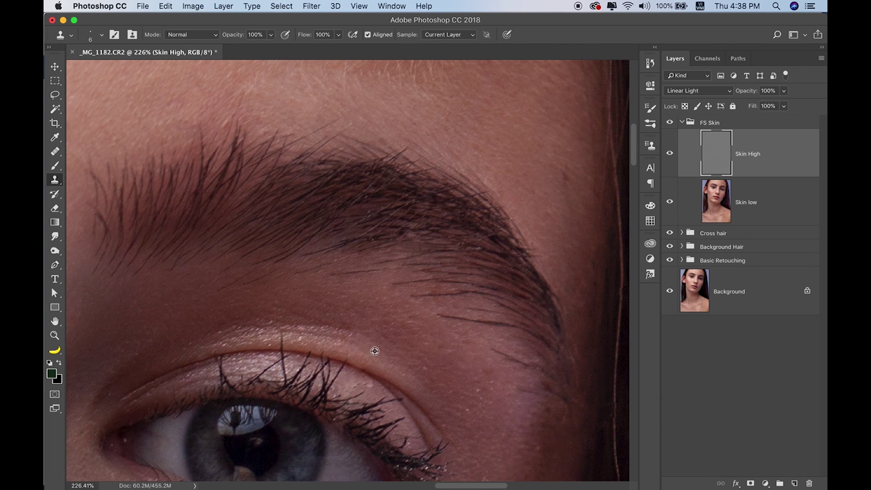
scroll(397, 375, up, 3)
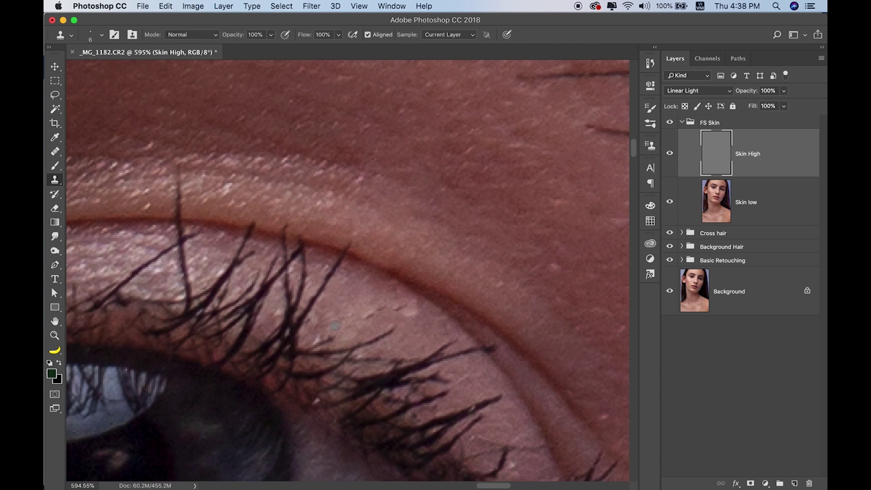
scroll(482, 249, down, 5)
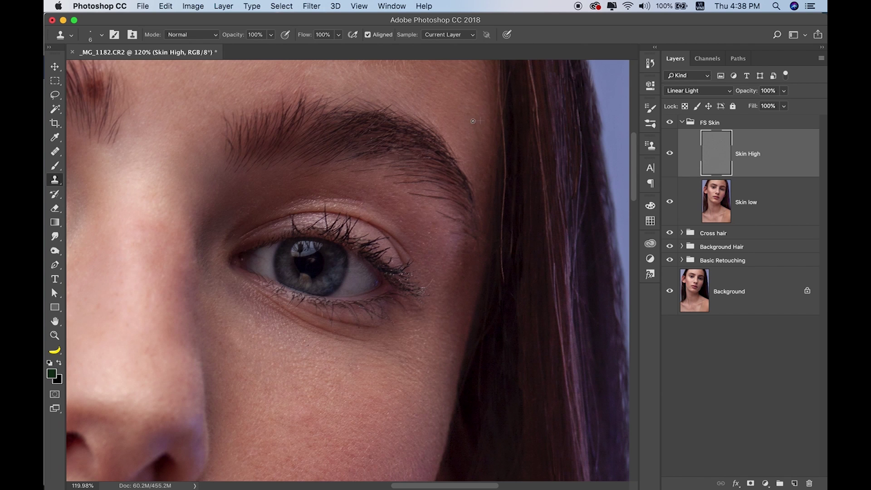
scroll(422, 255, up, 2)
scroll(422, 245, up, 1)
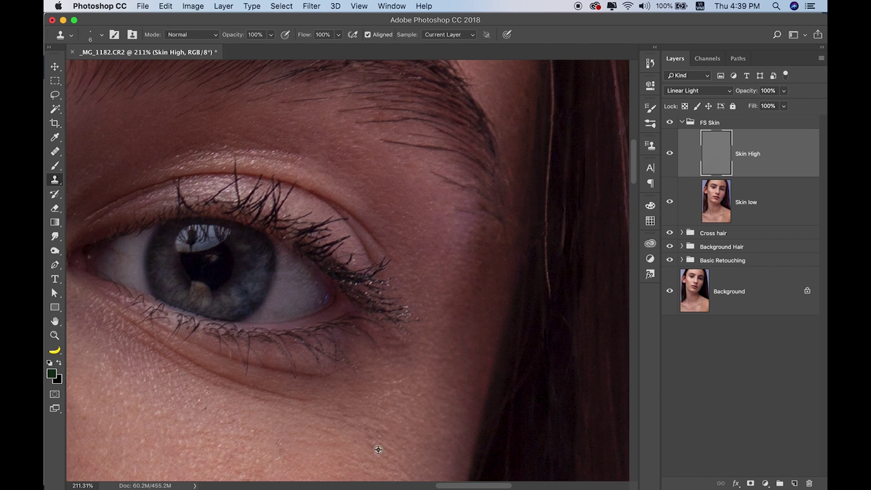
scroll(384, 418, down, 3)
scroll(366, 175, down, 2)
scroll(348, 158, up, 6)
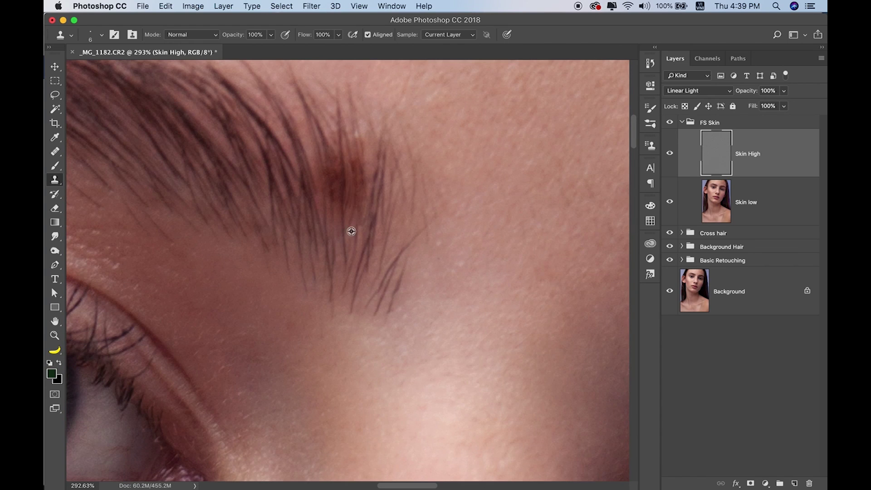
key(cmd+z)
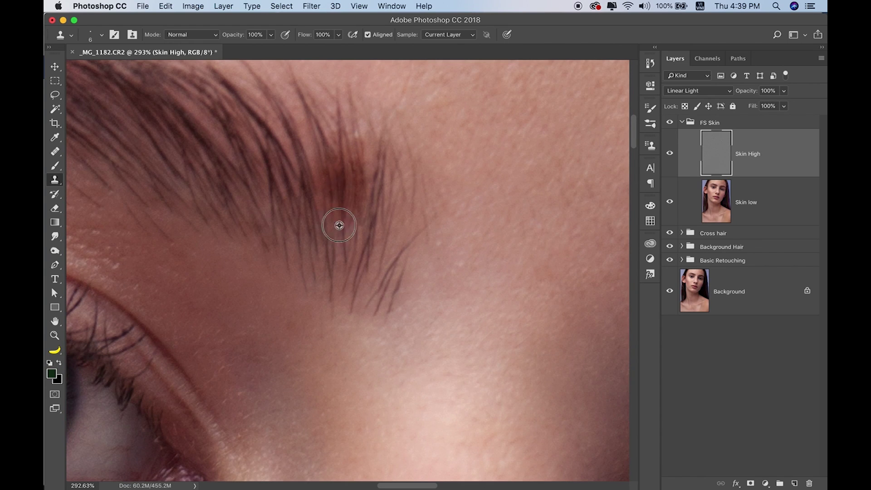
key(super+0)
scroll(335, 171, up, 3)
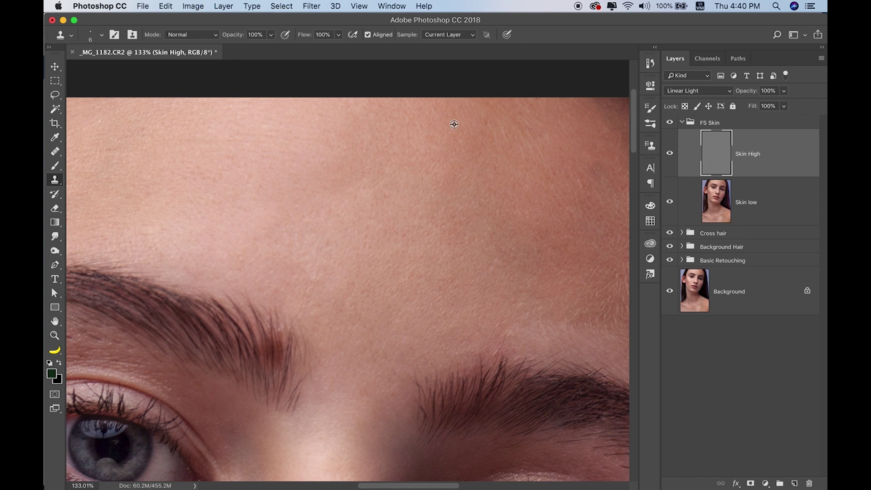
Step: Reselect Skin High in the FS Skin group and move the view to the cheek below the eye
click(675, 124)
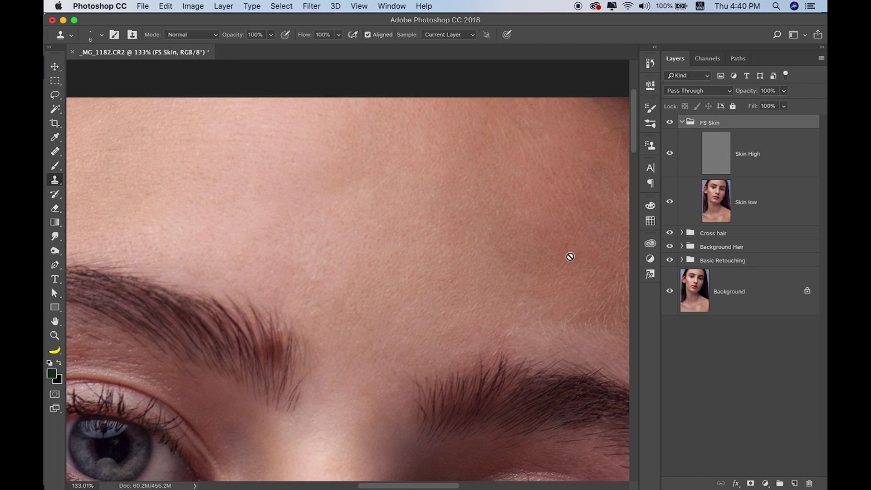
key(alt+bracketleft)
scroll(455, 214, down, 10)
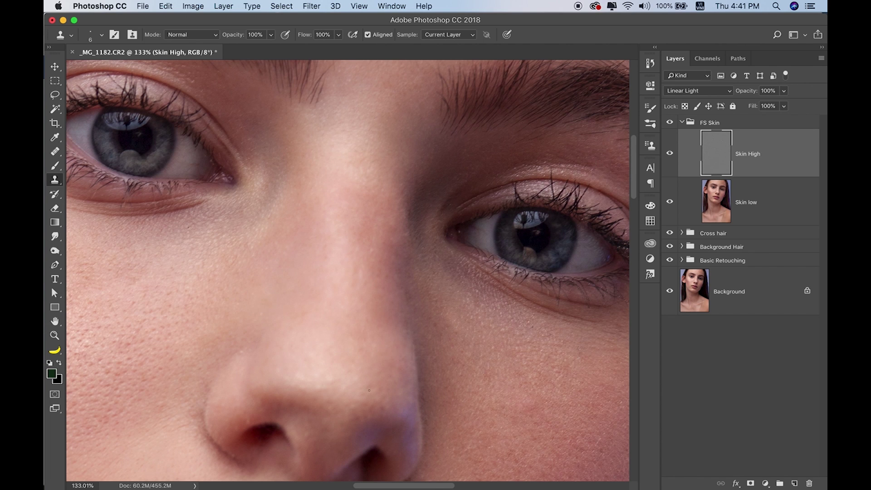
scroll(399, 205, down, 5)
scroll(480, 414, down, 2)
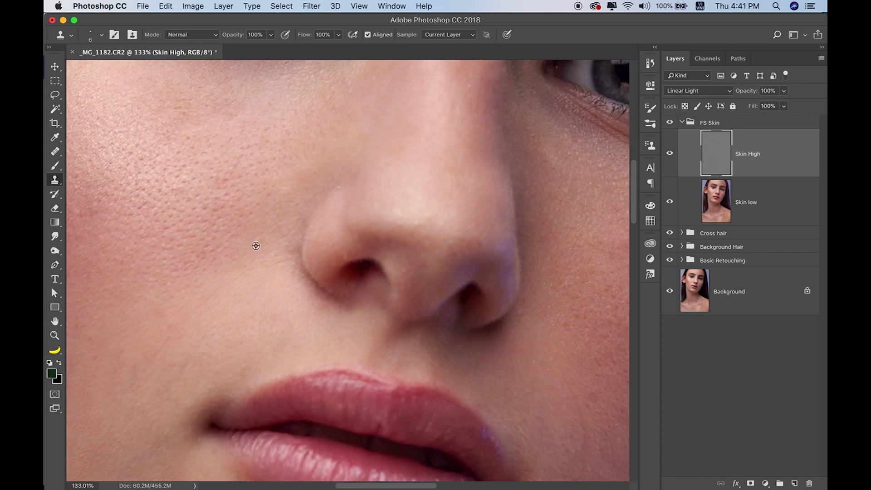
scroll(245, 236, left, 10)
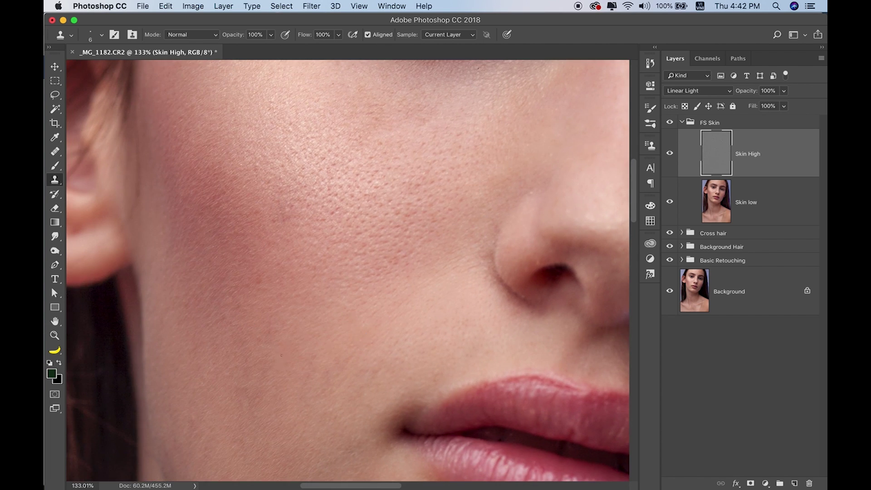
scroll(287, 359, down, 3)
scroll(288, 360, left, 2)
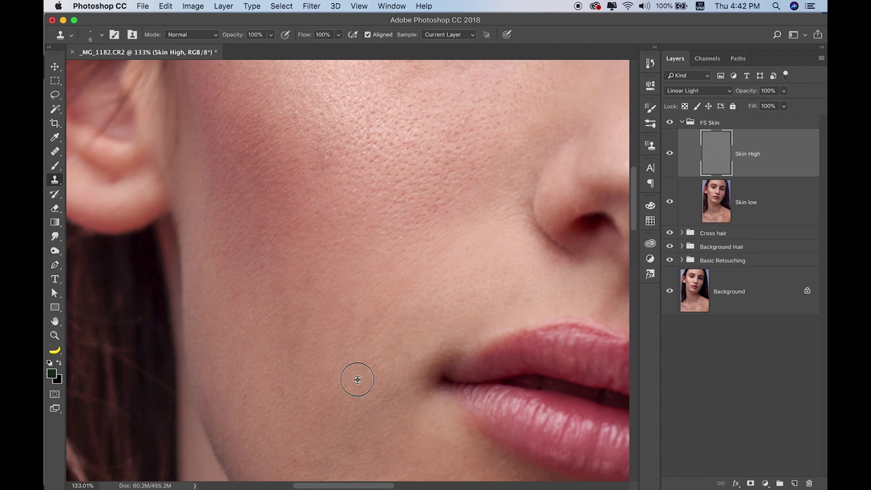
key(super+minus)
key(super+minus)
key(super+minus)
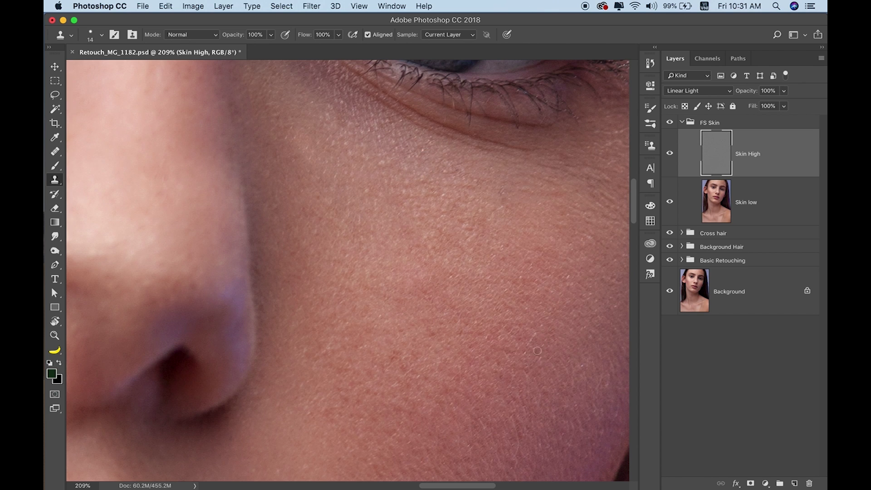
Step: Zoom in on the lower eyelid and clone away the bump with clean skin
scroll(513, 170, left, 5)
scroll(311, 263, left, 3)
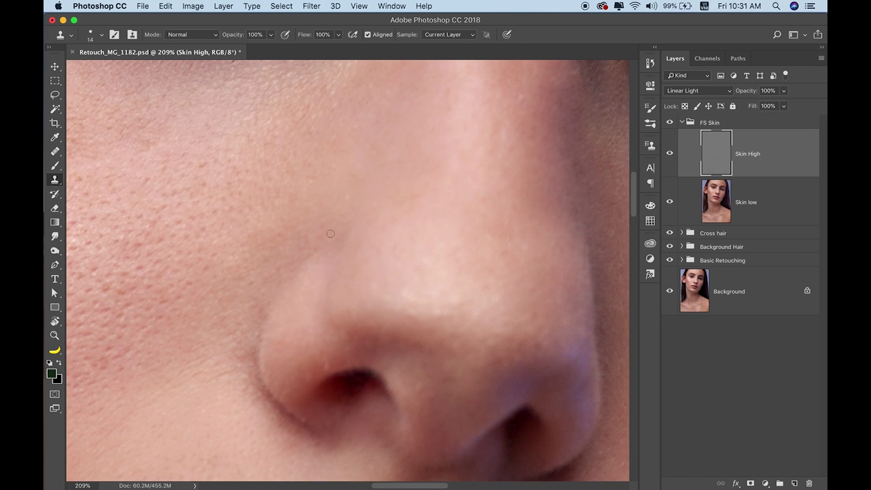
scroll(319, 253, left, 5)
scroll(422, 155, up, 2)
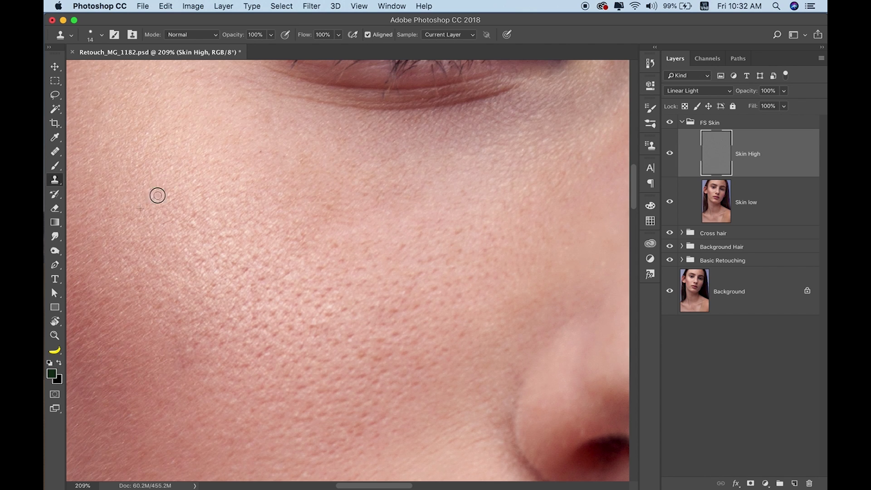
key(ctrl+1)
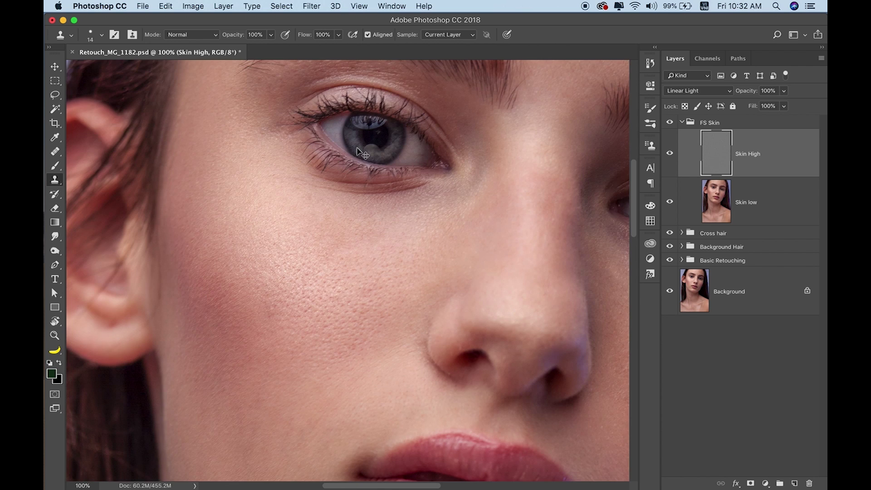
scroll(260, 302, up, 2)
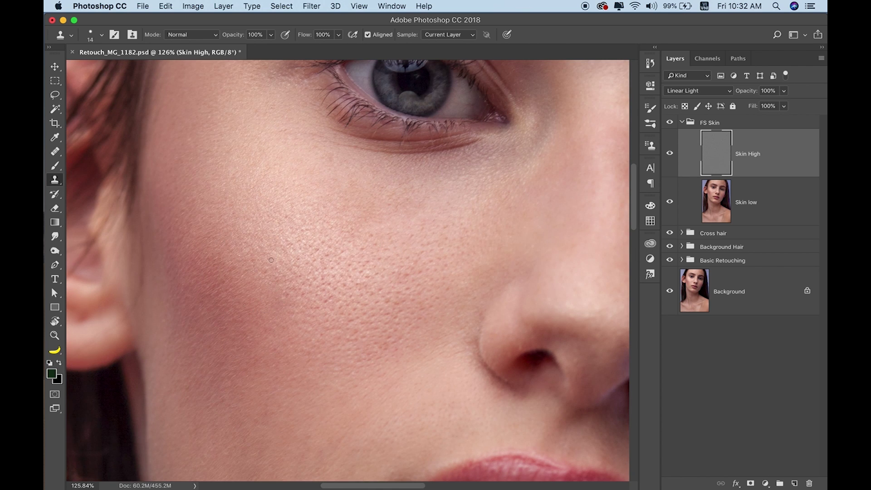
scroll(271, 260, up, 5)
scroll(205, 294, left, 2)
scroll(480, 311, up, 2)
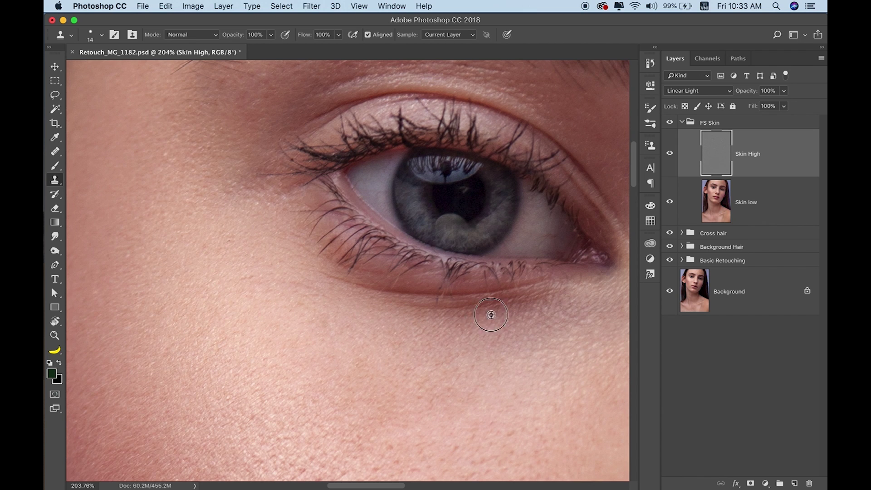
key(super+0)
scroll(345, 281, up, 5)
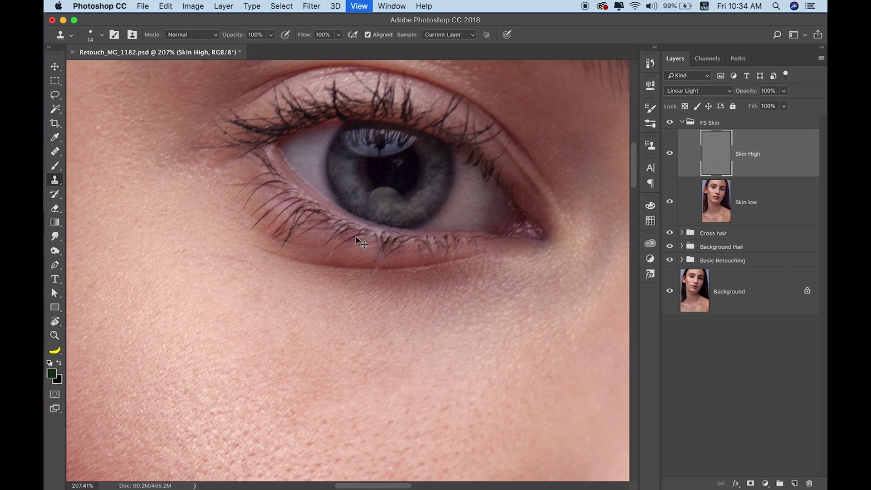
key(super+0)
scroll(317, 266, up, 5)
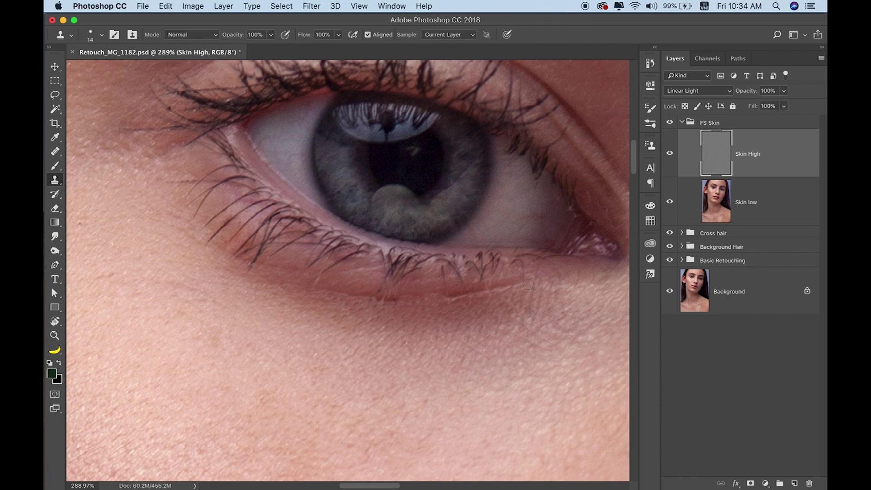
drag(504, 286, 307, 302)
alt+click(455, 310)
Step: Clone away the dark creases under the lower lashes from fresh clean-skin sources
scroll(308, 301, down, 5)
scroll(527, 185, up, 5)
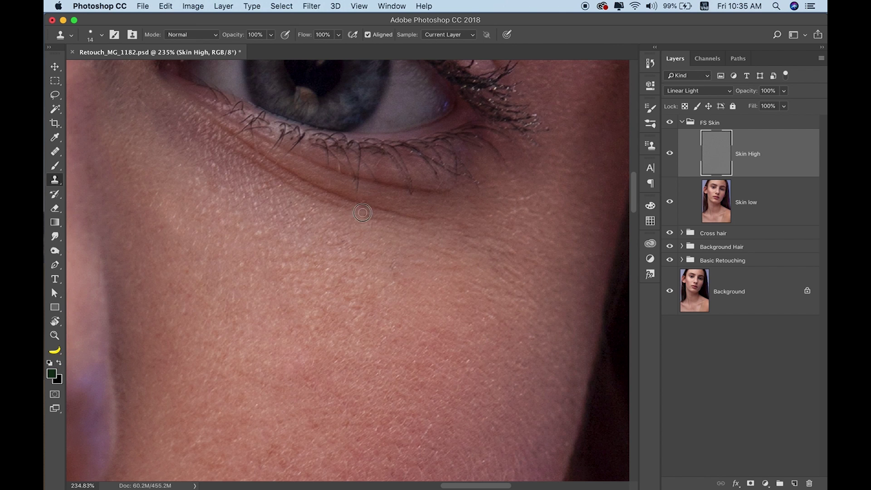
scroll(317, 197, up, 3)
key(bracketleft)
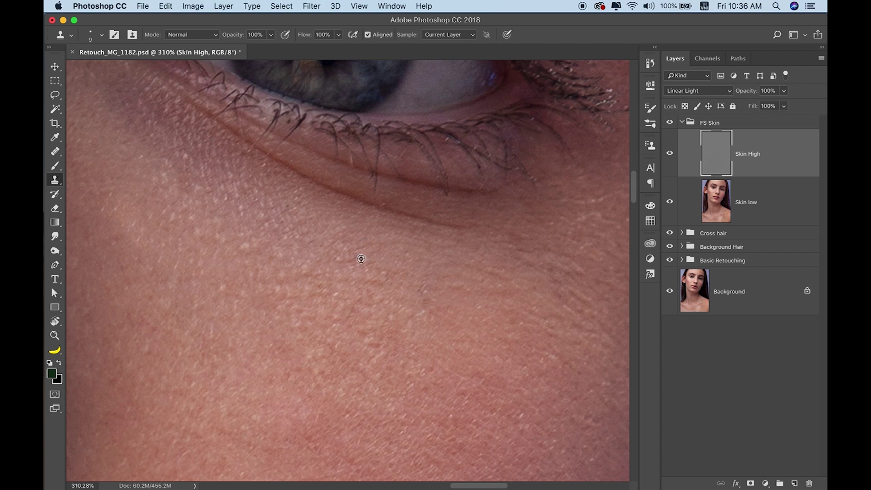
key(bracketright)
alt+click(324, 192)
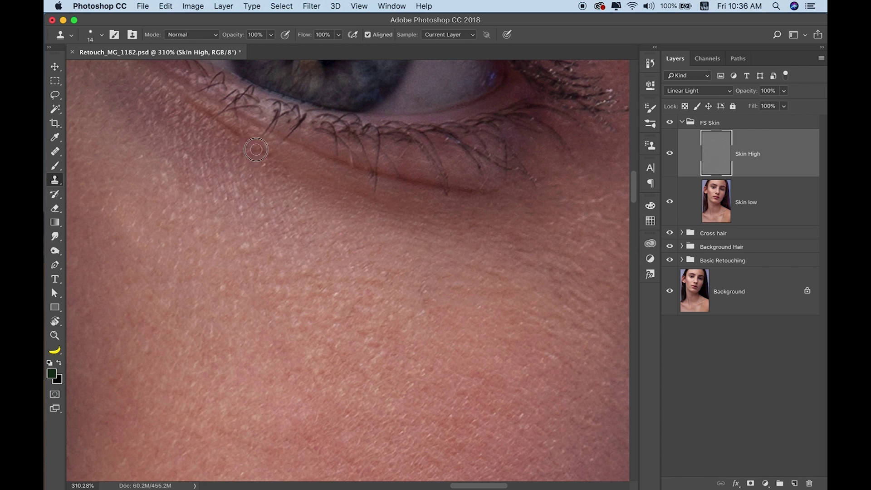
drag(277, 167, 189, 103)
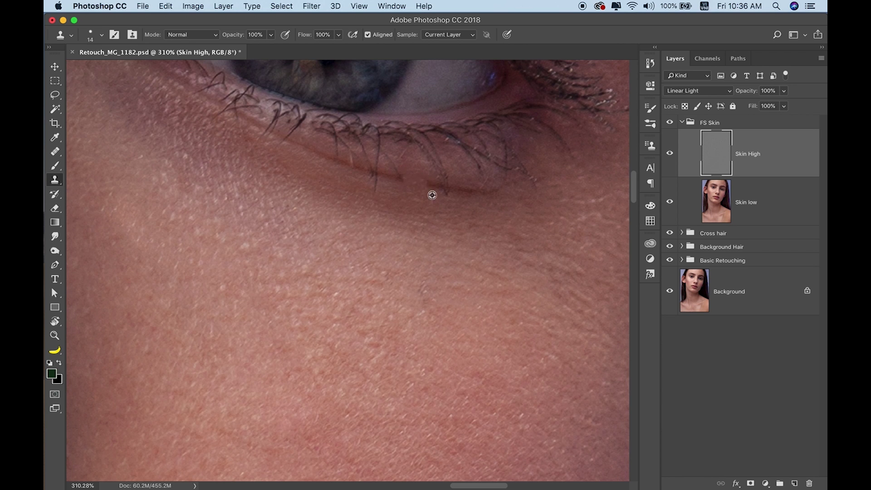
drag(408, 177, 479, 193)
alt+click(547, 185)
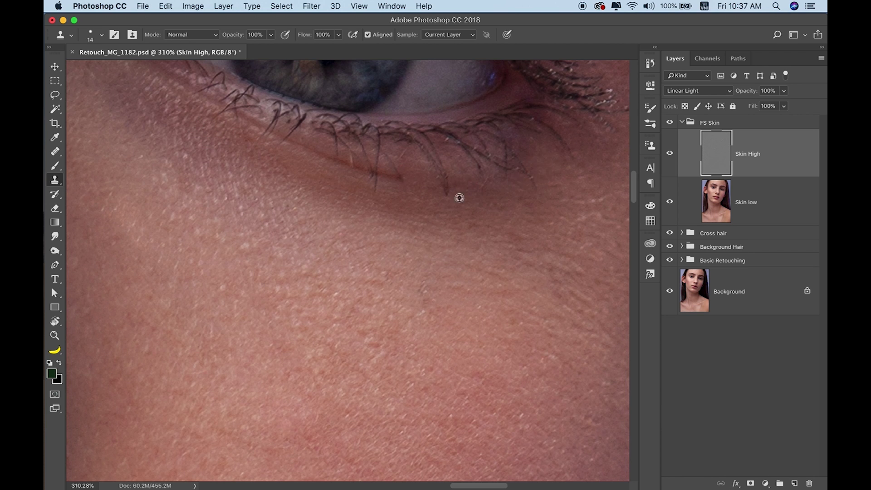
drag(402, 179, 379, 175)
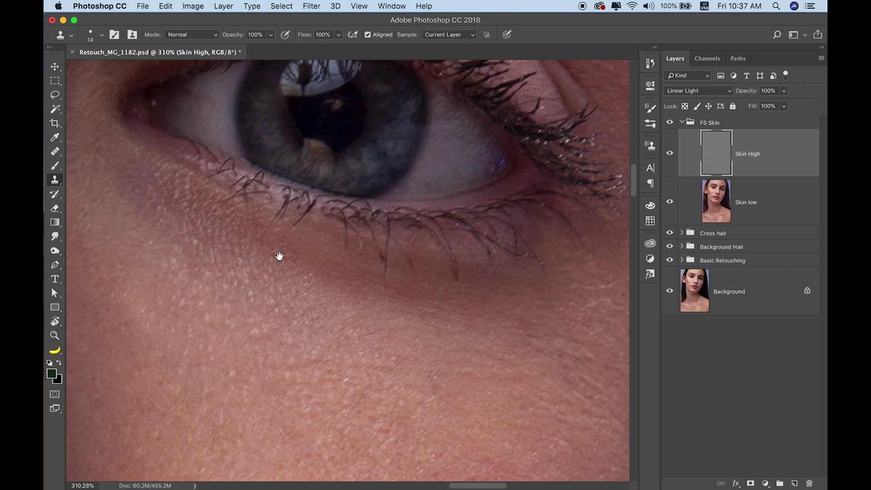
scroll(278, 253, up, 3)
click(670, 122)
click(670, 122)
key(super+0)
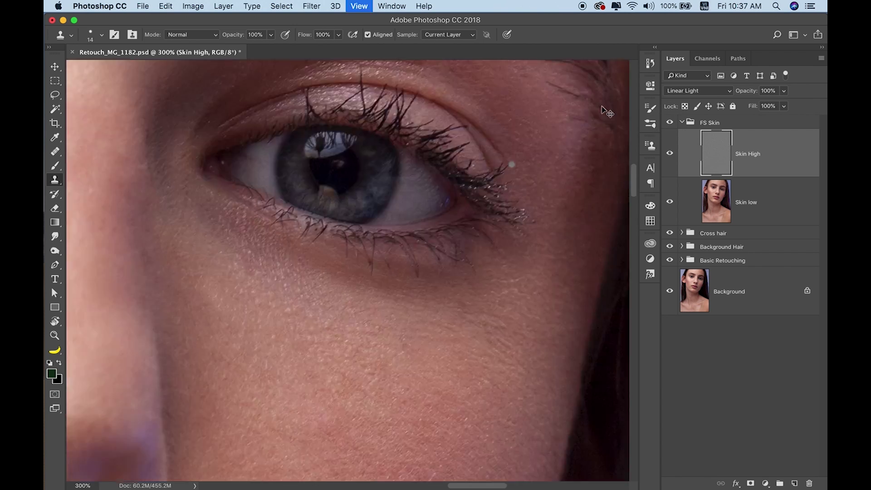
scroll(349, 361, up, 5)
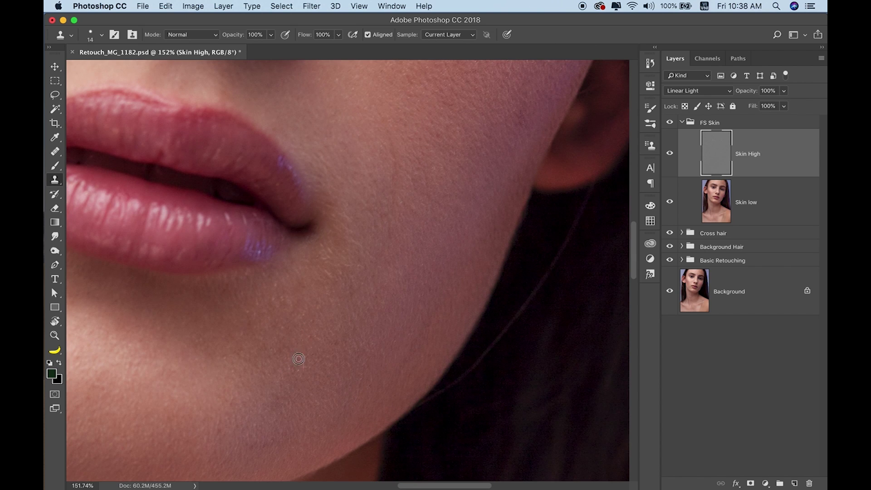
scroll(243, 312, up, 1)
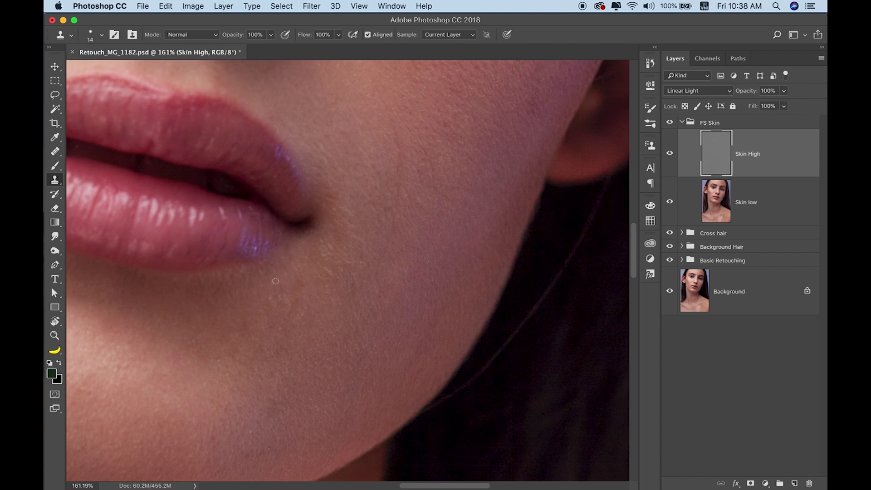
scroll(215, 421, down, 3)
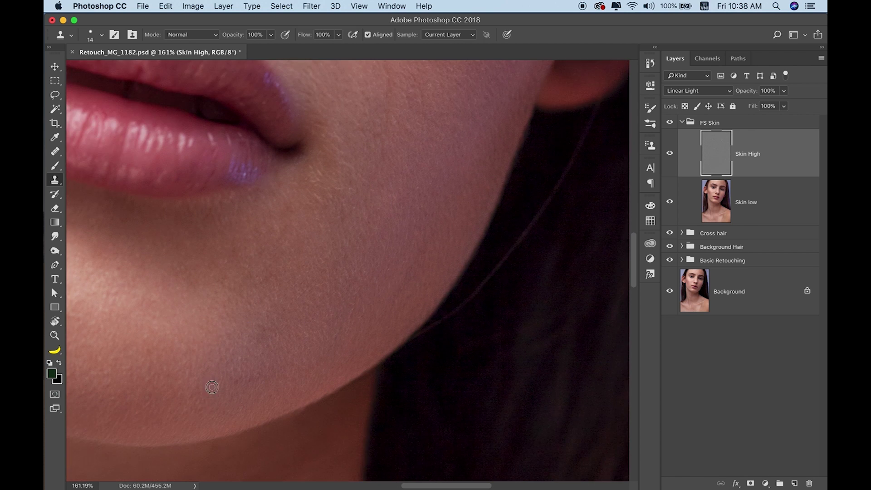
alt+click(265, 353)
scroll(339, 275, left, 5)
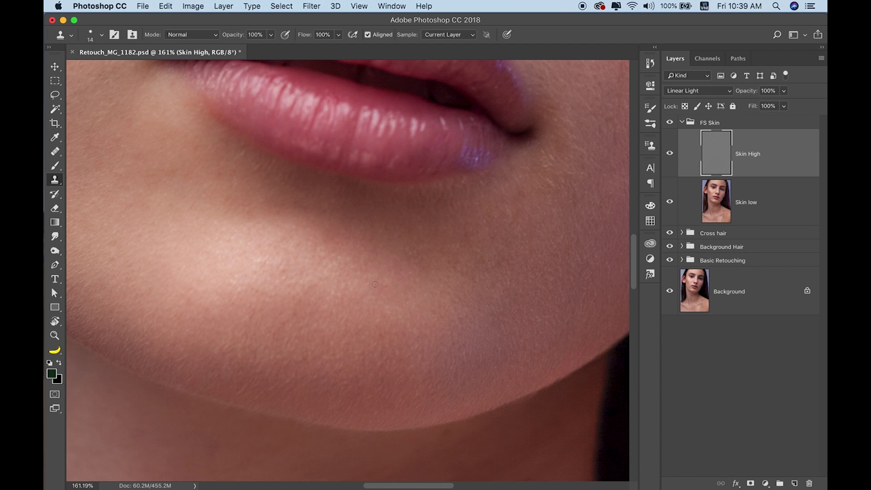
scroll(480, 236, up, 2)
scroll(380, 126, up, 1)
scroll(359, 152, up, 1)
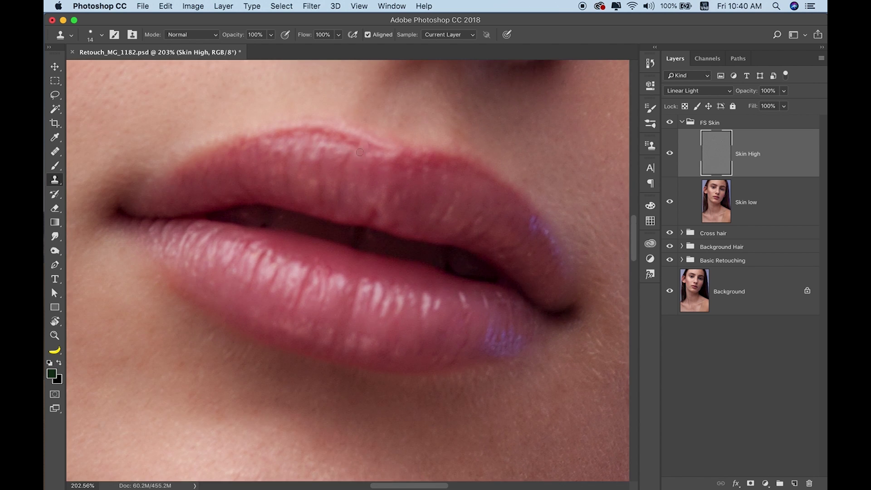
key(super+0)
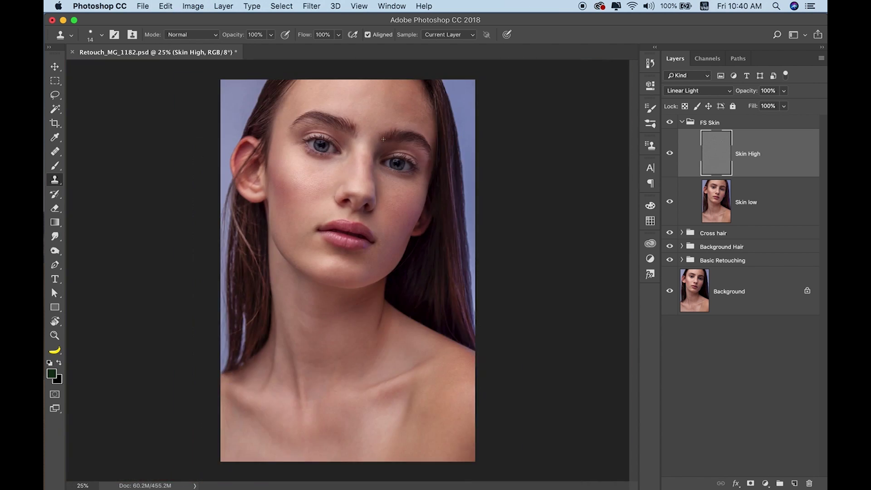
scroll(384, 139, up, 5)
scroll(454, 113, right, 3)
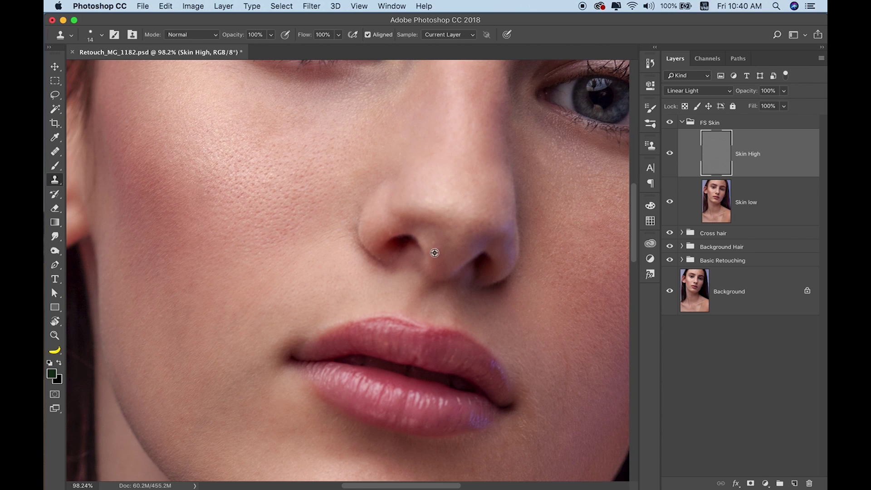
scroll(409, 264, down, 10)
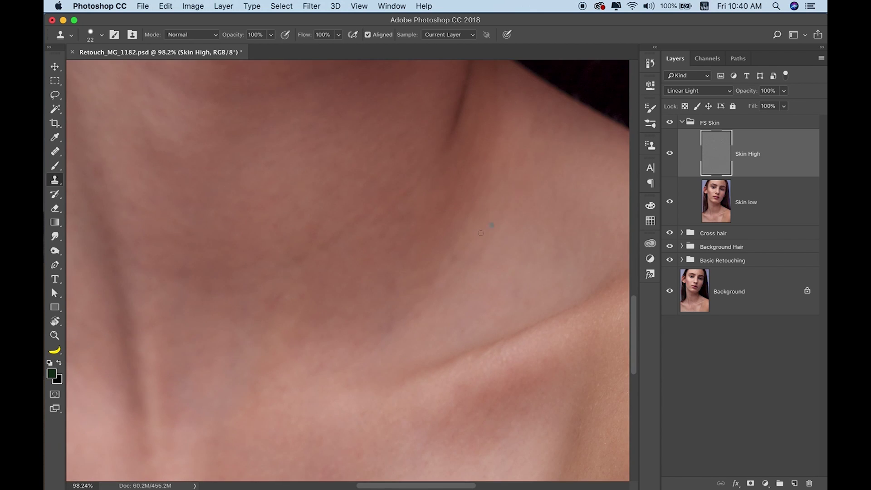
scroll(516, 206, down, 3)
key(super+minus)
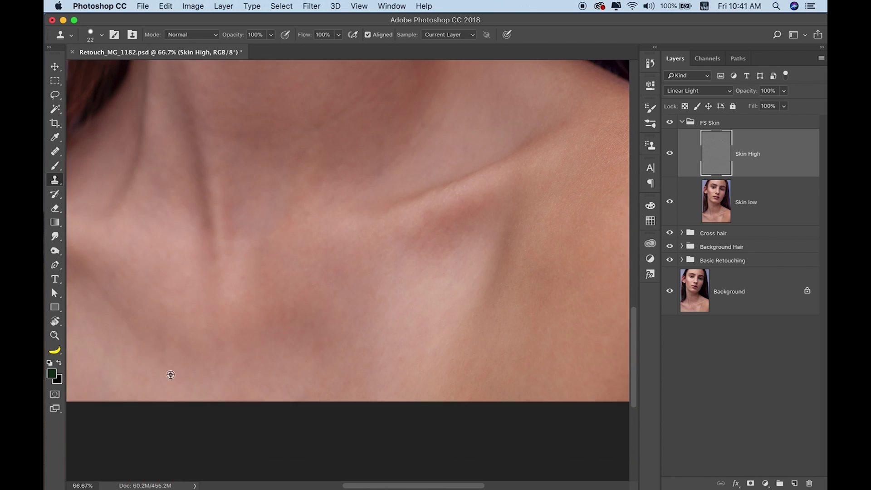
scroll(292, 327, down, 2)
scroll(548, 234, down, 1)
scroll(549, 235, right, 1)
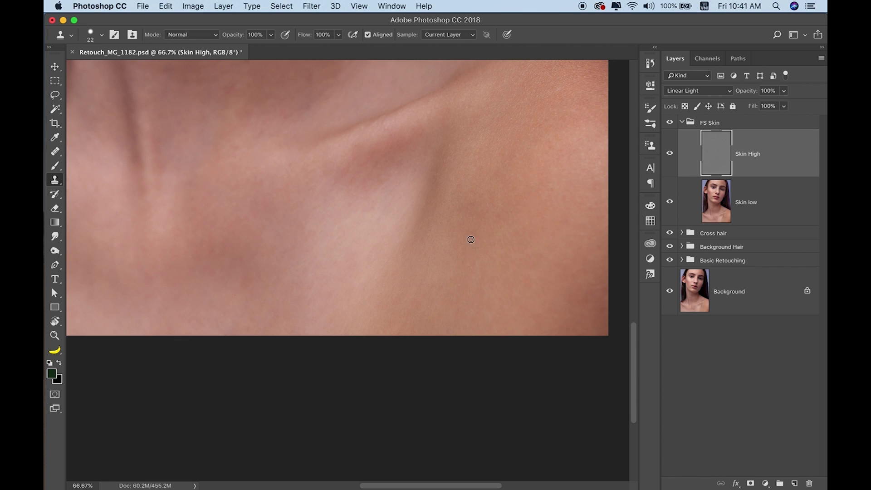
scroll(530, 179, up, 2)
scroll(298, 340, up, 4)
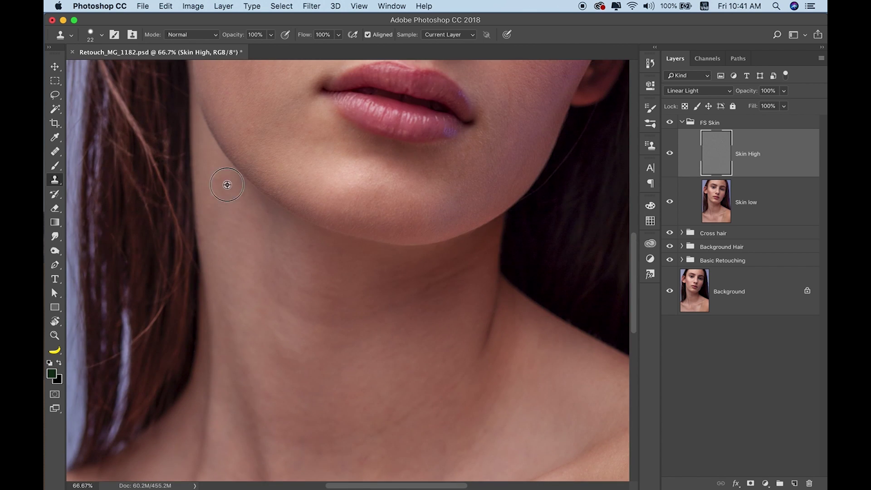
scroll(391, 365, down, 3)
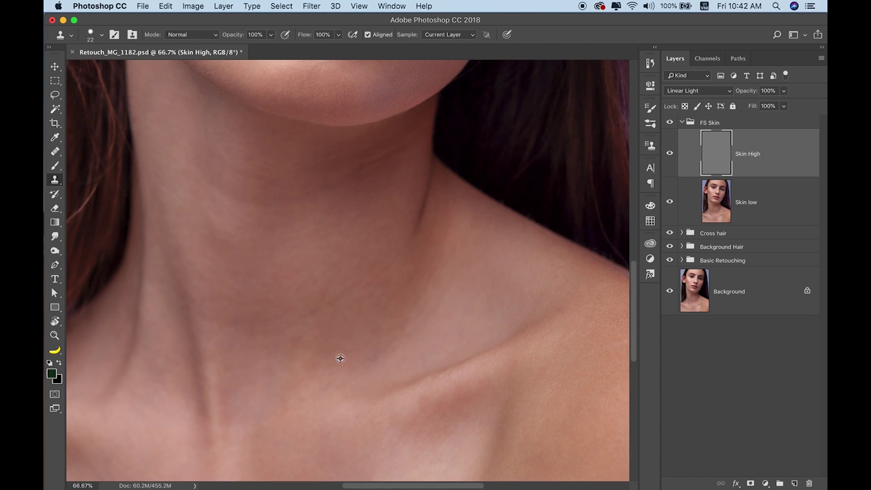
scroll(517, 388, up, 6)
scroll(501, 399, down, 1)
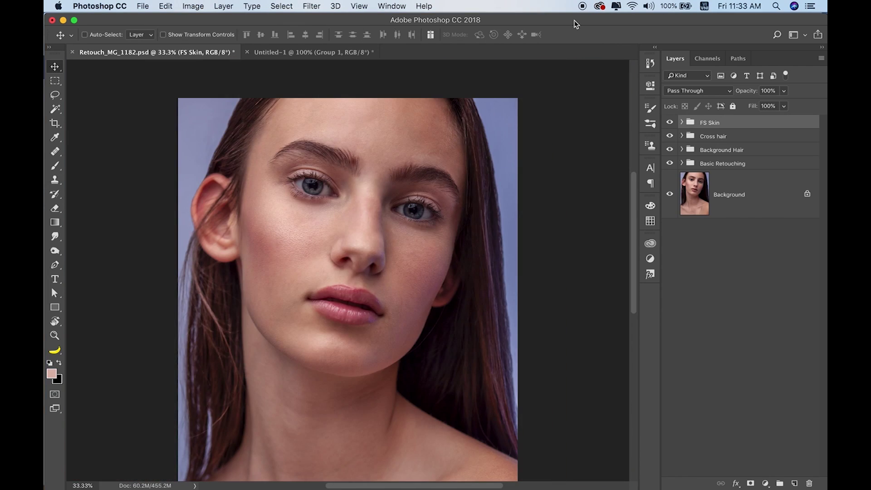
Step: Add a brightening Curves layer above FS Skin and name it dodge
click(765, 483)
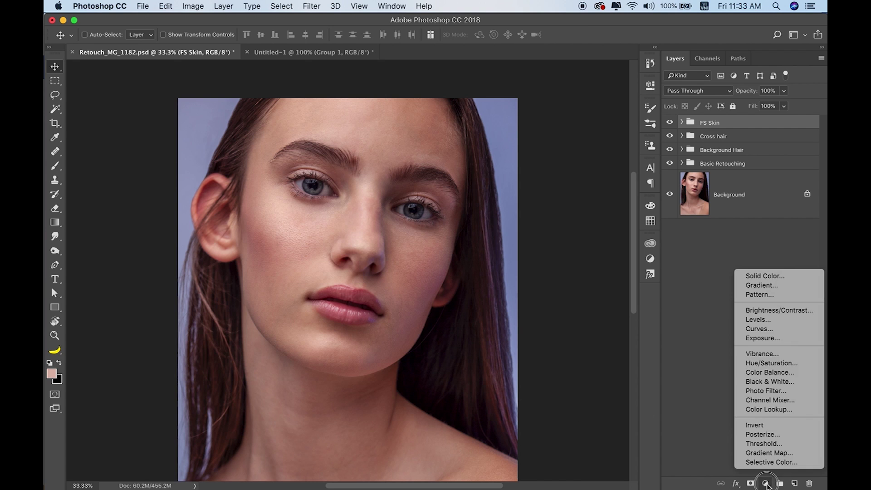
click(757, 331)
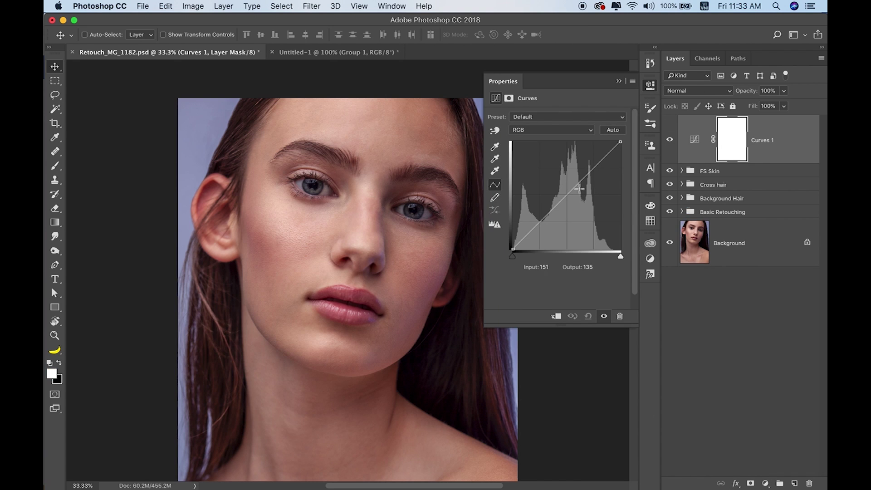
drag(585, 177, 585, 171)
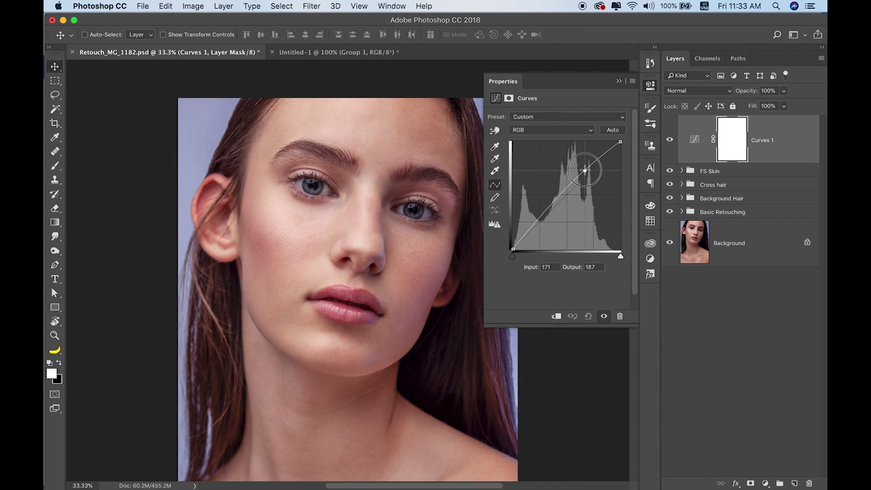
drag(585, 171, 584, 172)
double_click(764, 140)
text(dge)
key(Return)
Step: Duplicate it as a burn layer and pull its curve down to darken
key(ctrl+j)
double_click(762, 139)
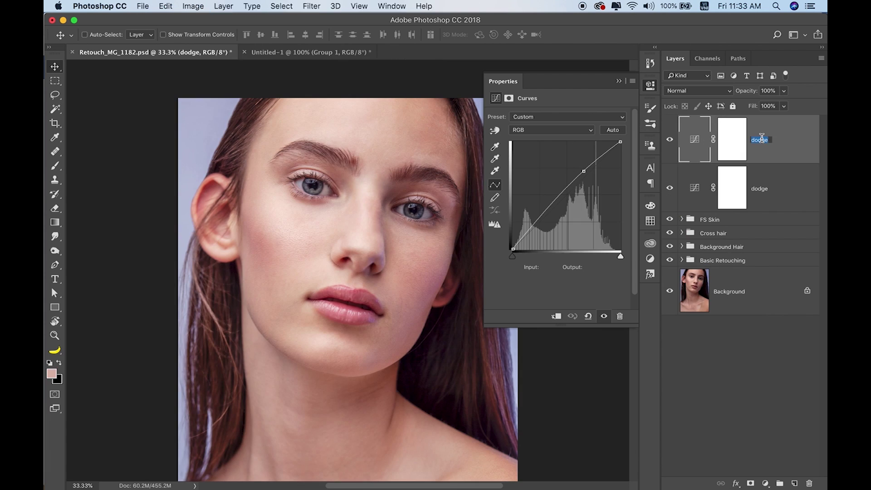
text(burn)
key(Return)
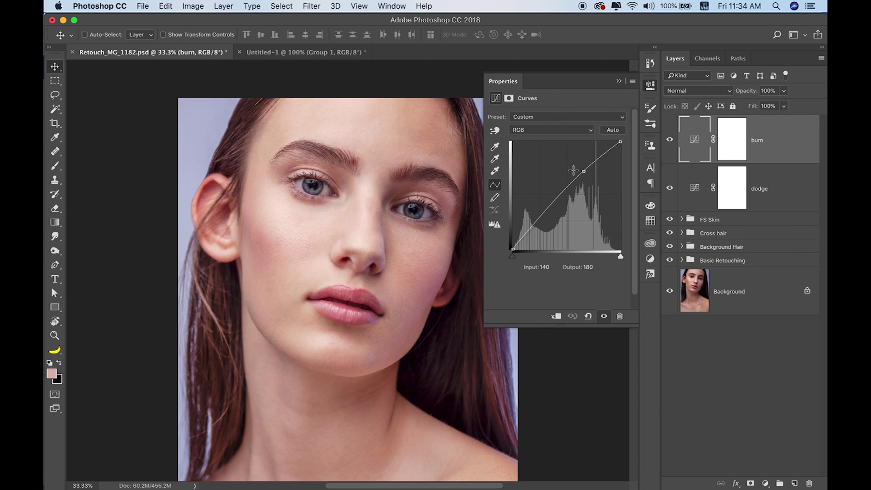
drag(585, 171, 587, 182)
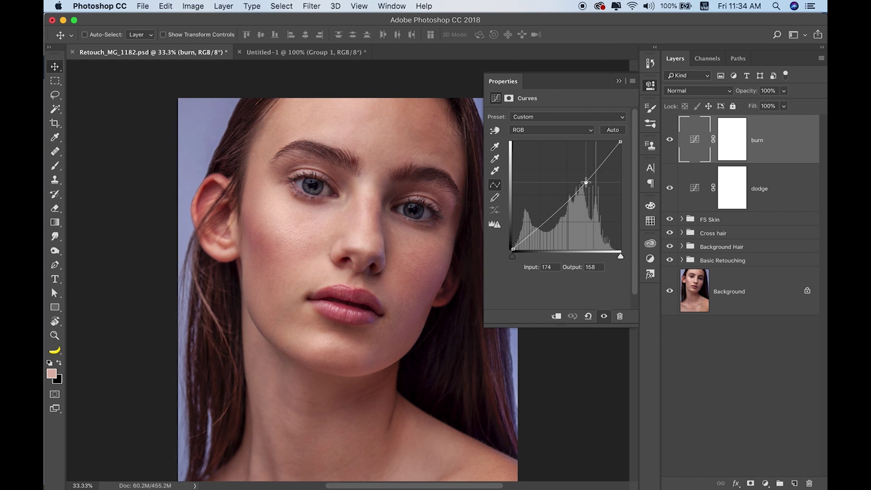
click(619, 80)
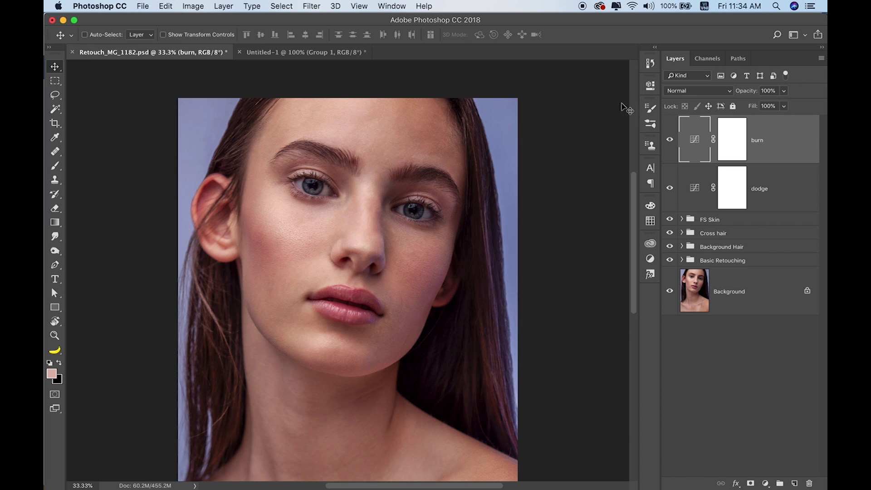
Step: Invert the burn and dodge masks to black, then set the brush to 5% flow
click(736, 150)
key(ctrl+i)
click(729, 190)
key(ctrl+i)
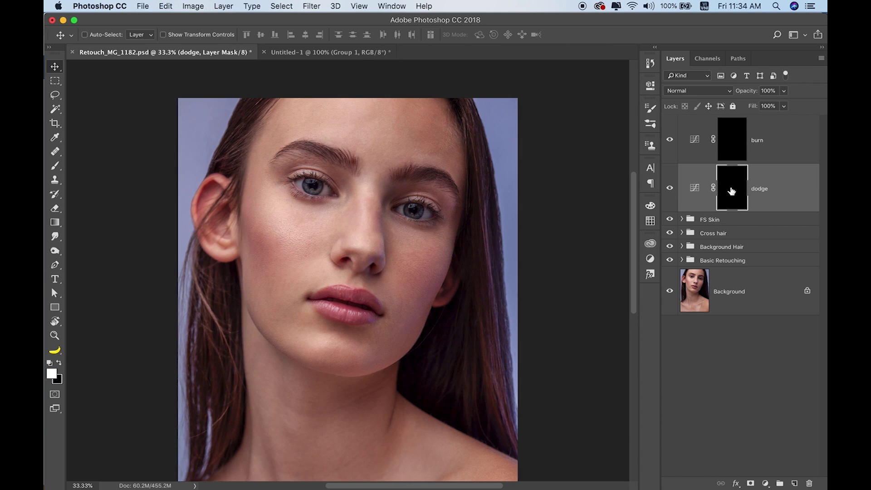
key(b)
click(306, 39)
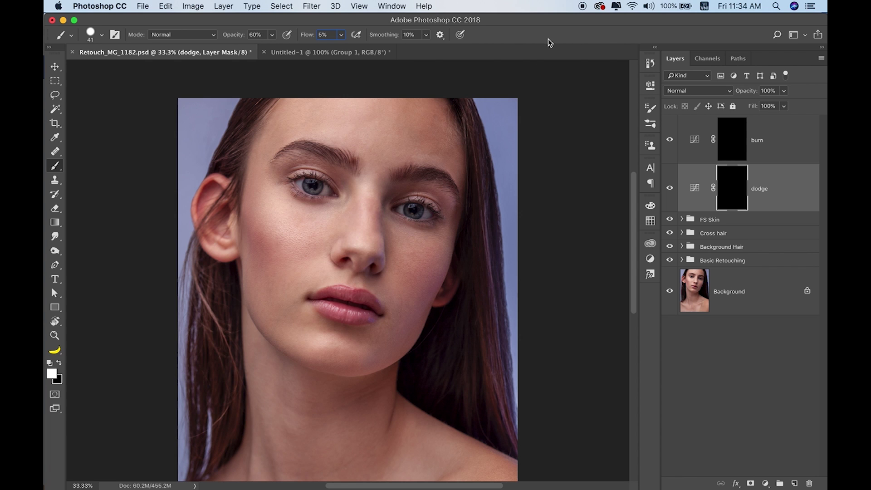
Step: Brighten the nose bridge on the dodge mask and darken a spot beside it on the burn mask
scroll(379, 204, up, 3)
scroll(359, 190, up, 2)
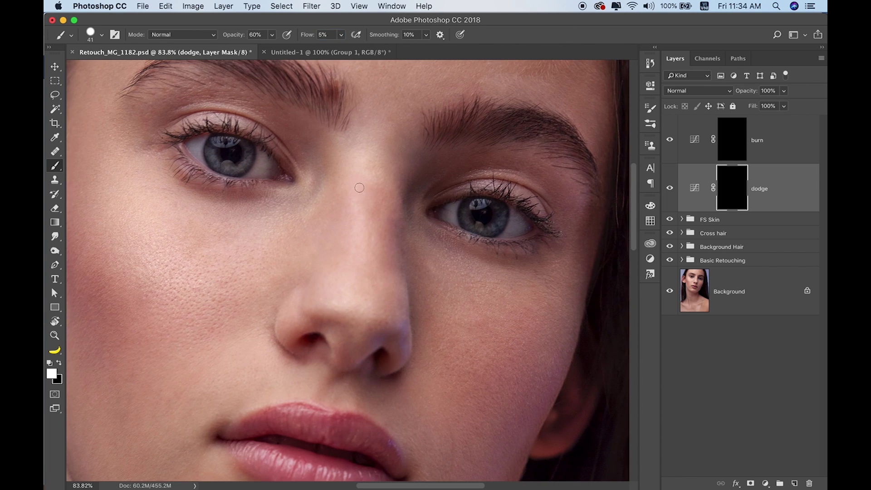
drag(389, 195, 386, 187)
drag(399, 230, 394, 229)
click(732, 138)
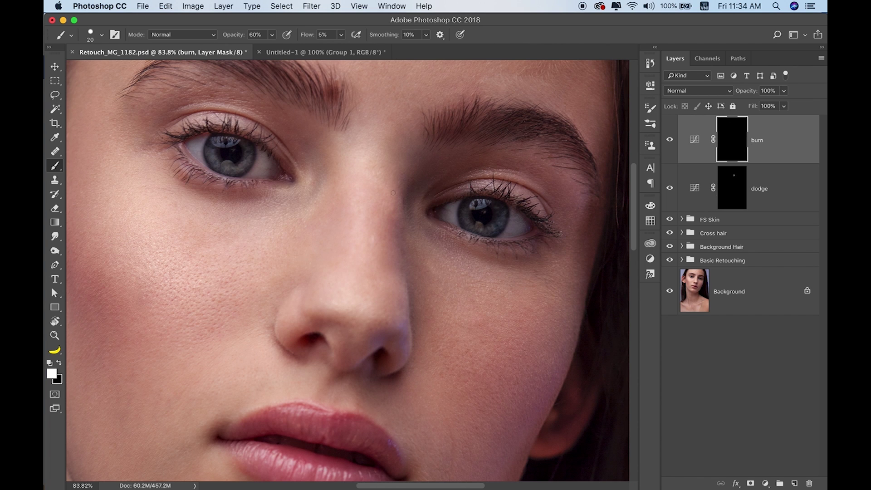
drag(393, 219, 407, 189)
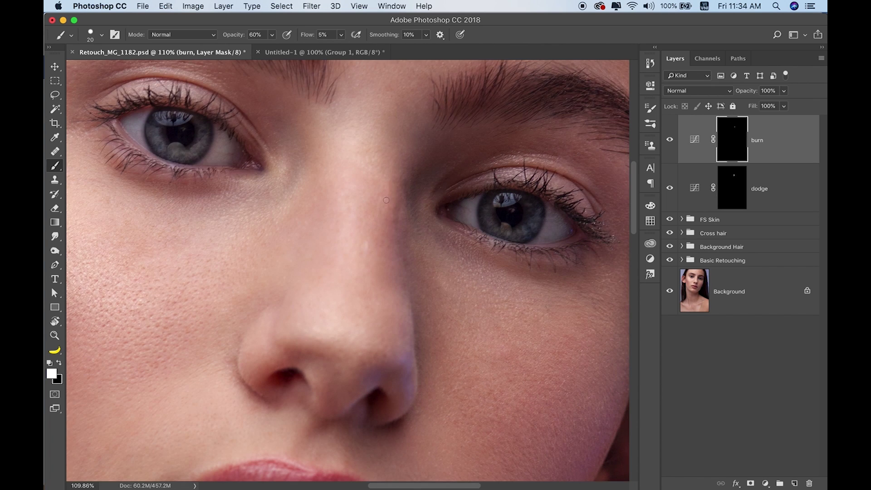
drag(480, 170, 436, 197)
Step: Lower the burn curve slightly and raise the dodge curve's midtones
double_click(694, 139)
drag(586, 178, 585, 180)
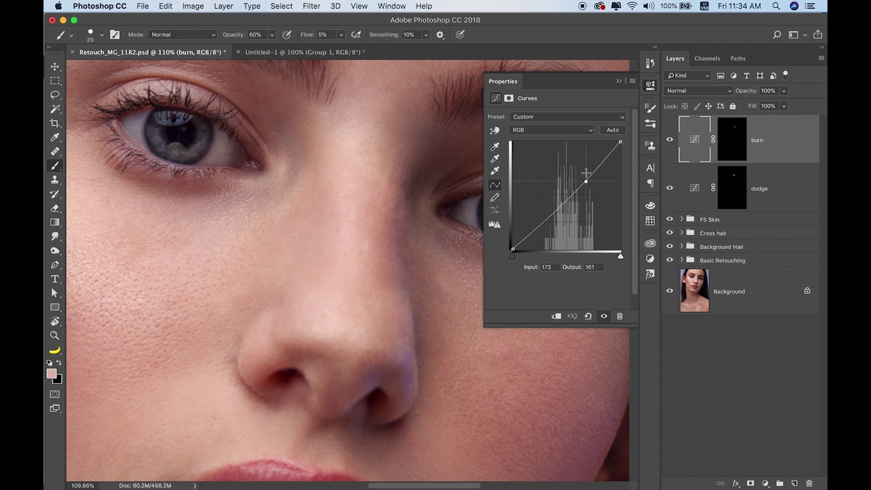
click(618, 82)
double_click(695, 191)
drag(585, 179, 584, 172)
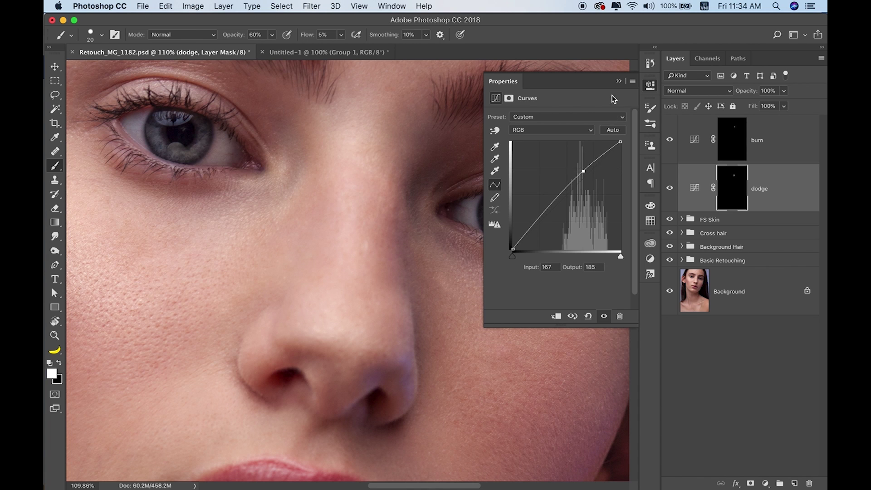
click(619, 81)
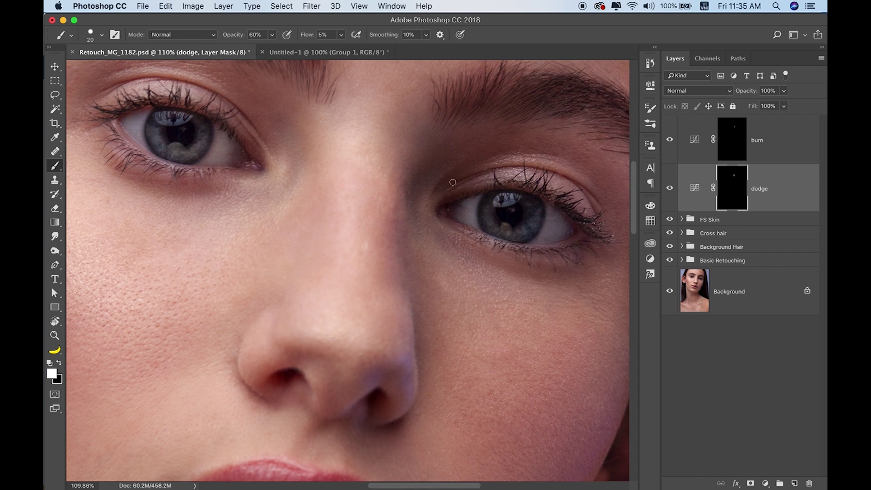
Step: Target the dodge mask near the eye and set the dodge layer to Luminosity blending
click(730, 150)
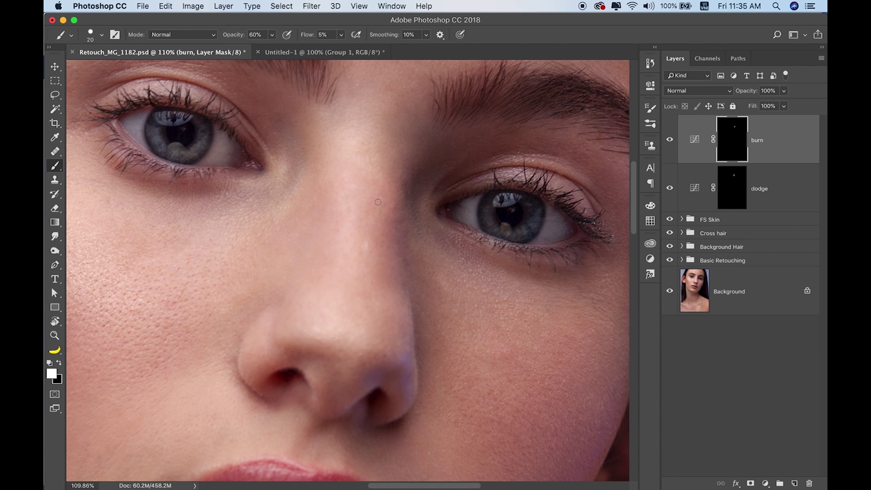
click(731, 172)
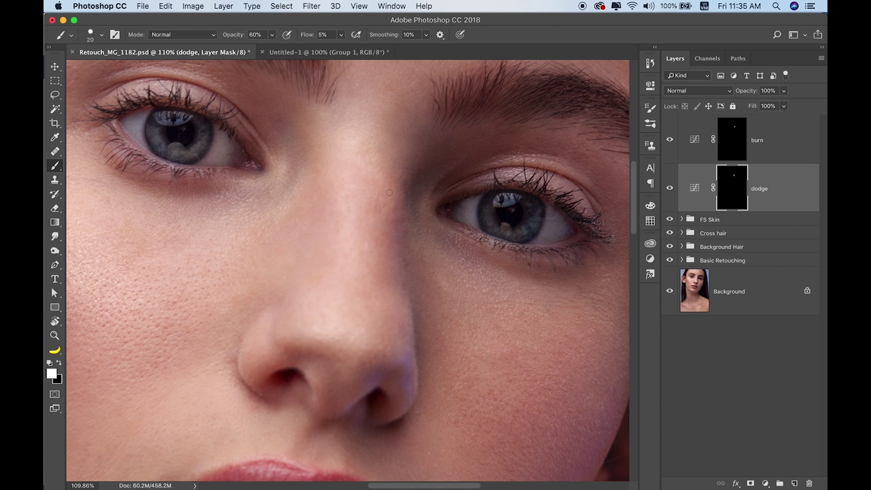
key(super+minus)
key(super+minus)
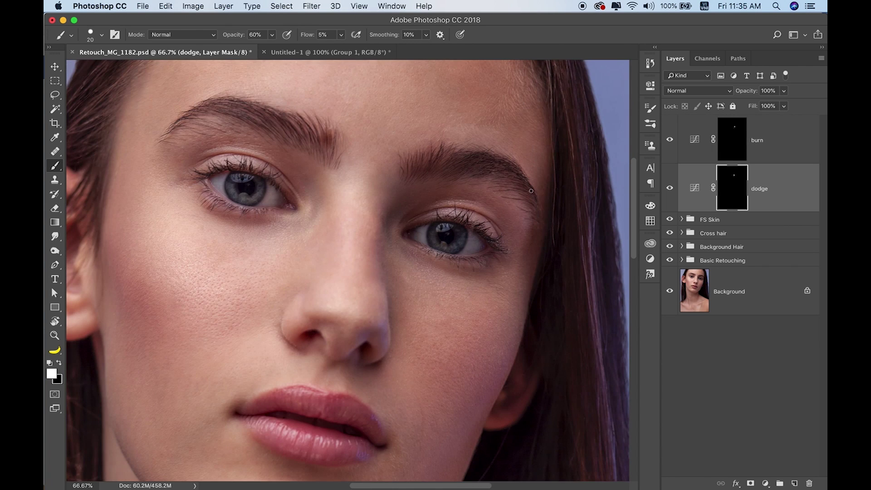
scroll(247, 286, up, 5)
ctrl+alt+drag(297, 189, 300, 189)
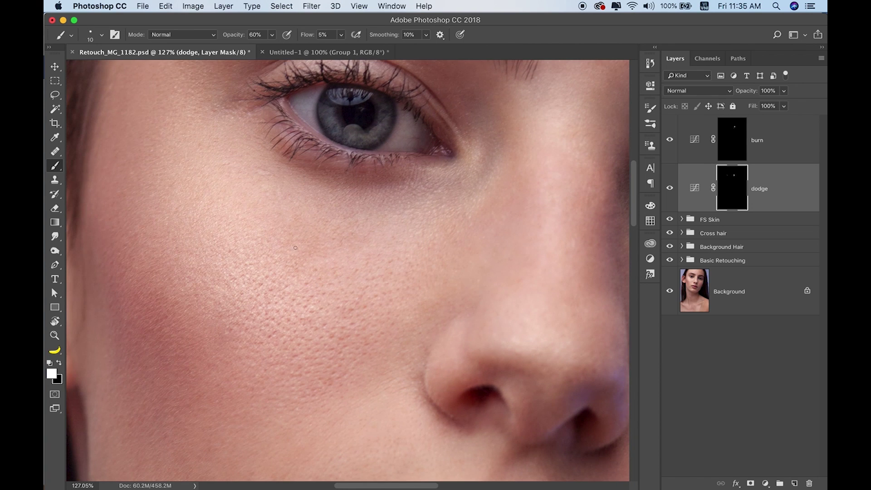
click(698, 91)
click(681, 335)
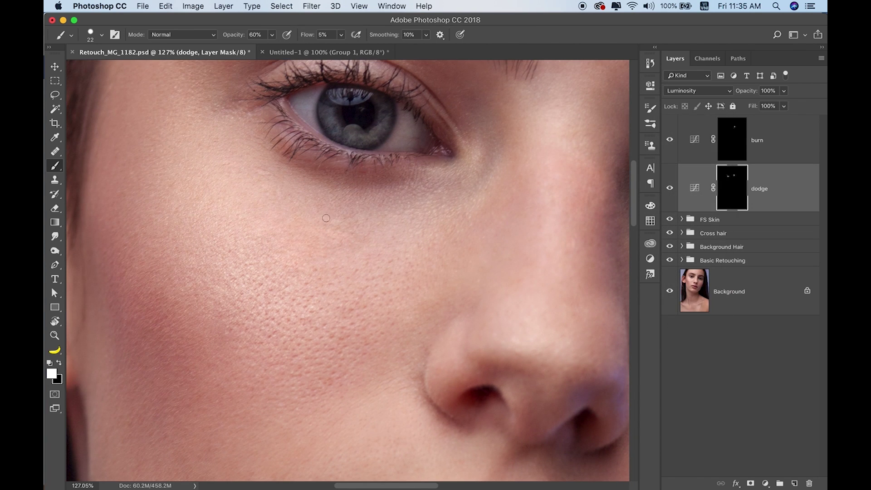
Step: Paint brightening strokes on the dodge mask under the eye, adjusting brush size and colour
drag(335, 182, 370, 187)
key(bracketright)
key(x)
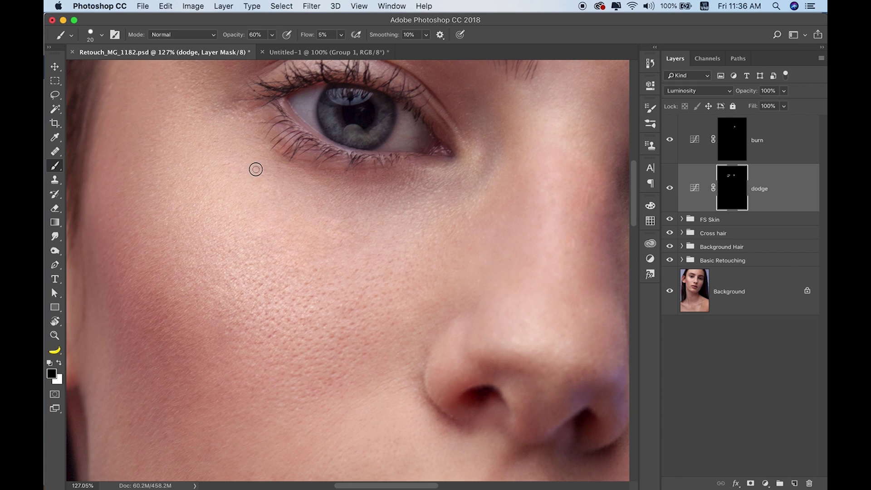
key(x)
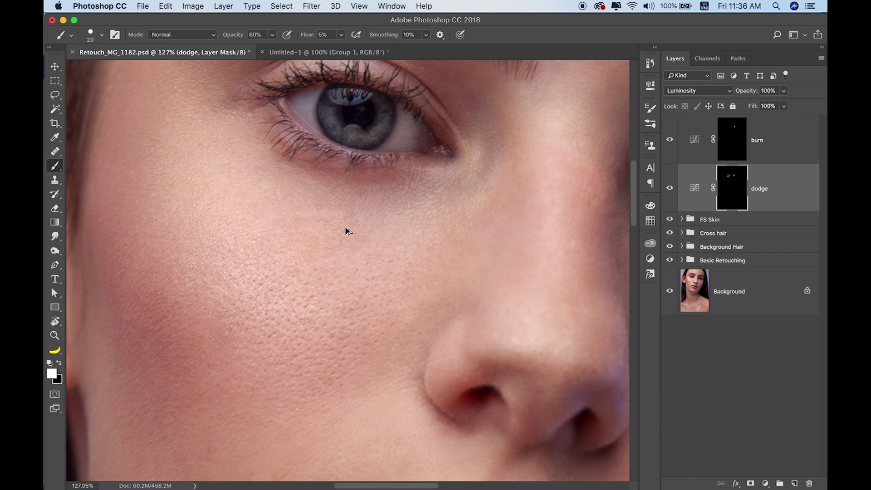
key(x)
key(ctrl+minus)
key(ctrl+minus)
key(ctrl+minus)
key(ctrl+minus)
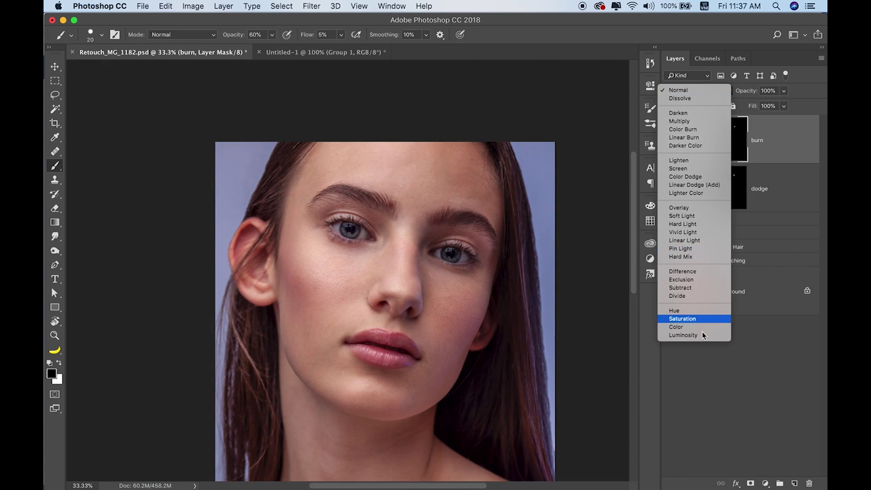
Step: Set the burn layer to Luminosity blending and zoom in on the cheek at lower brush opacity
ctrl+click(342, 323)
key(x)
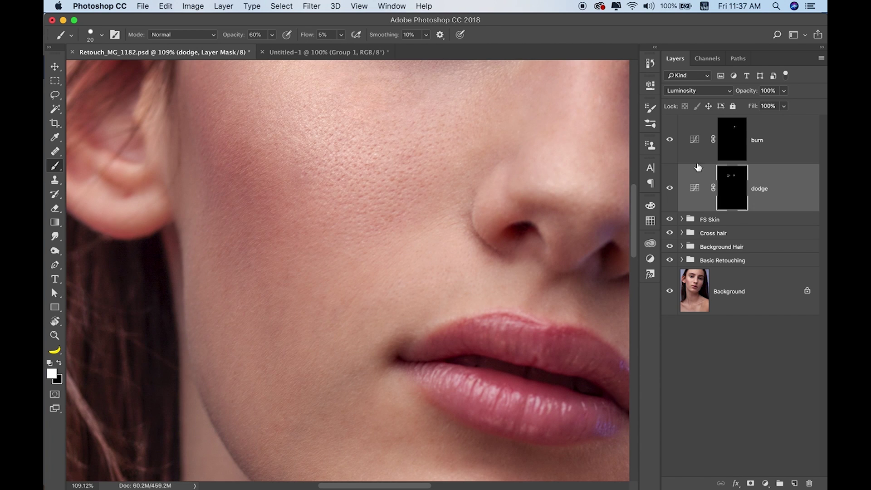
ctrl+click(336, 323)
key(3)
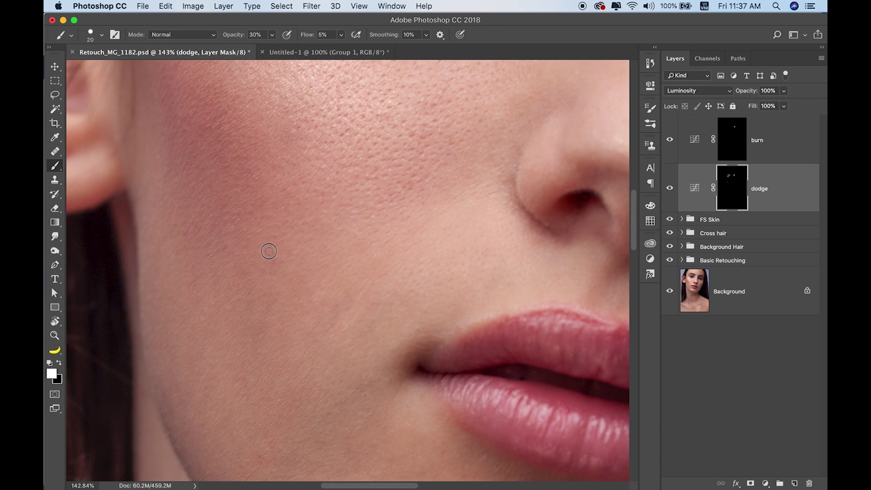
Step: Raise the dodge curve slightly, adjust the burn curve, and target the dodge layer's mask
double_click(694, 188)
mouse_move(563, 193)
mouse_down()
mouse_move(567, 187)
mouse_move(568, 202)
mouse_up()
double_click(695, 139)
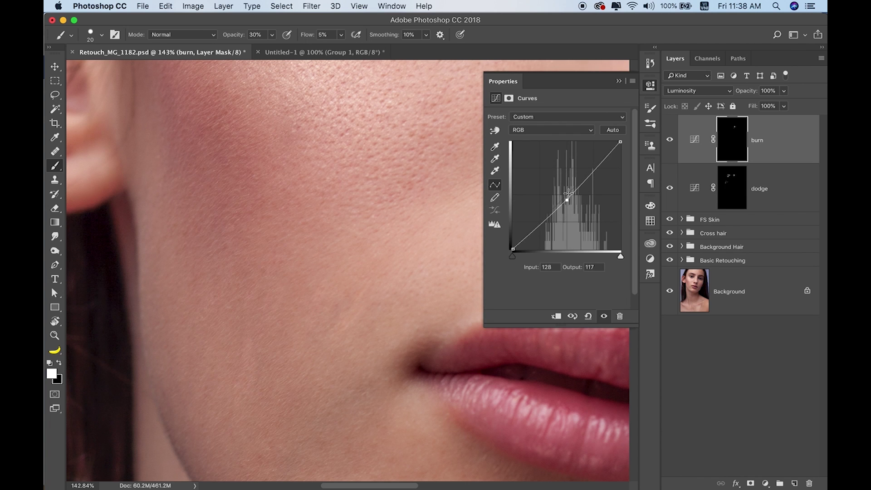
click(732, 187)
key(x)
scroll(234, 420, down, 3)
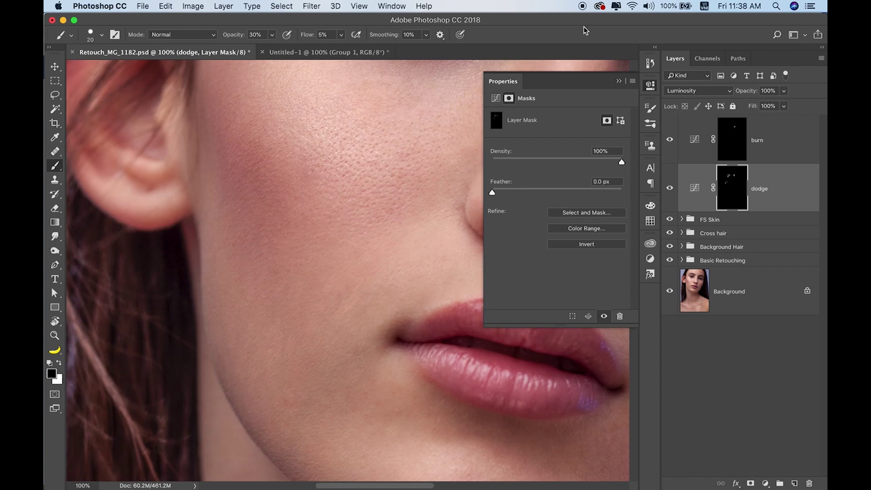
click(650, 85)
Step: Paint white on the dodge mask around the cheek and chin with a small brush at 50% opacity
scroll(325, 314, down, 3)
key(bracketleft)
key(bracketleft)
key(bracketleft)
key(x)
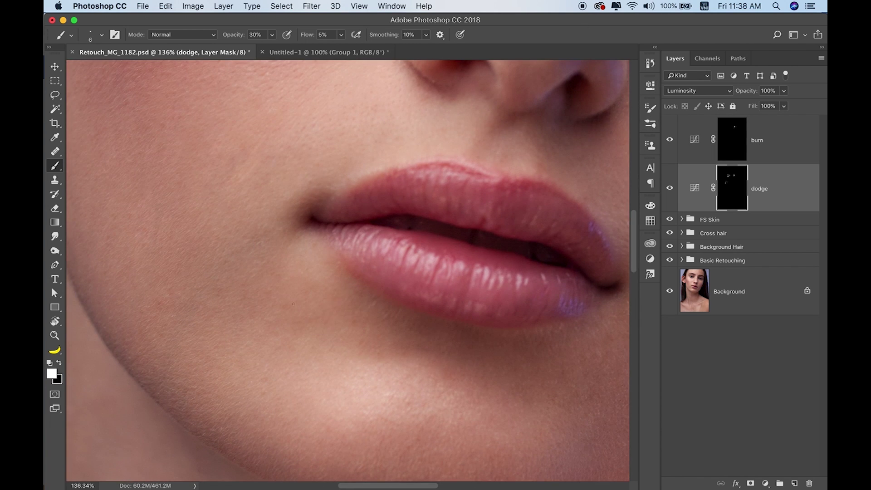
key(5)
scroll(290, 286, up, 1)
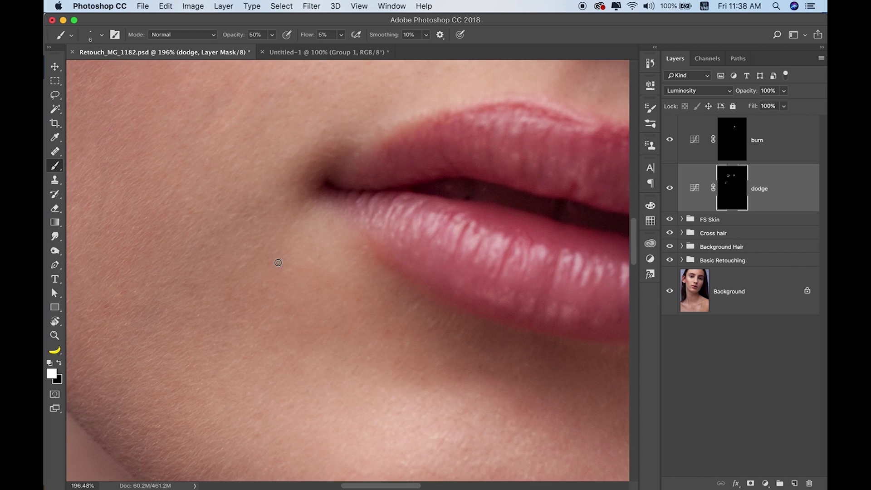
scroll(182, 304, up, 1)
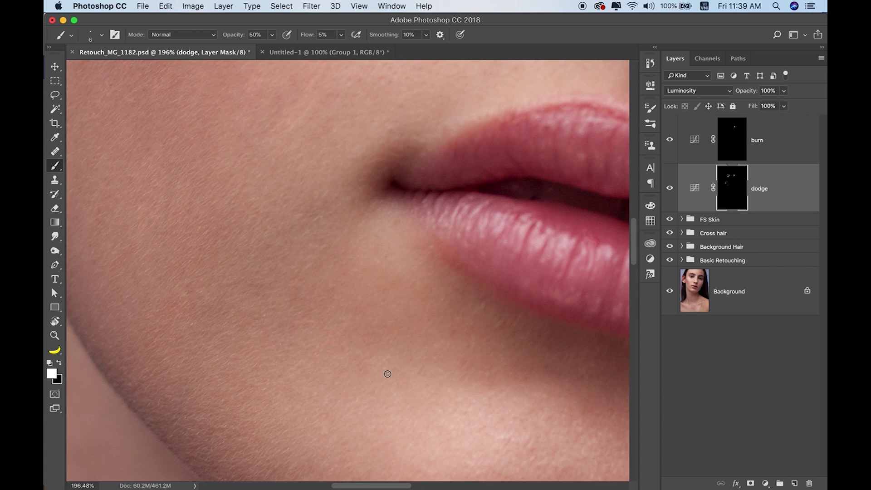
scroll(454, 359, down, 3)
scroll(453, 358, right, 4)
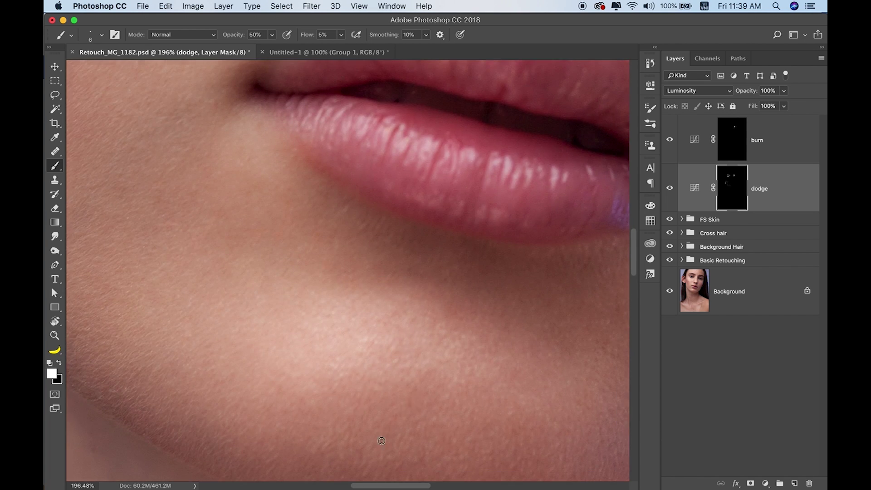
scroll(382, 441, down, 3)
scroll(493, 205, right, 4)
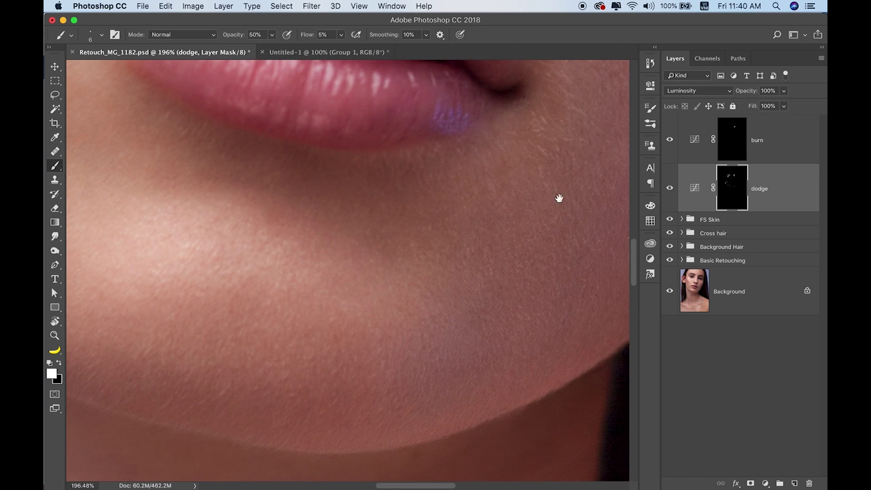
Step: Zoom out, then group the burn and dodge layers together
key(super+minus)
key(super+minus)
shift+click(772, 188)
key(super+g)
text(Local)
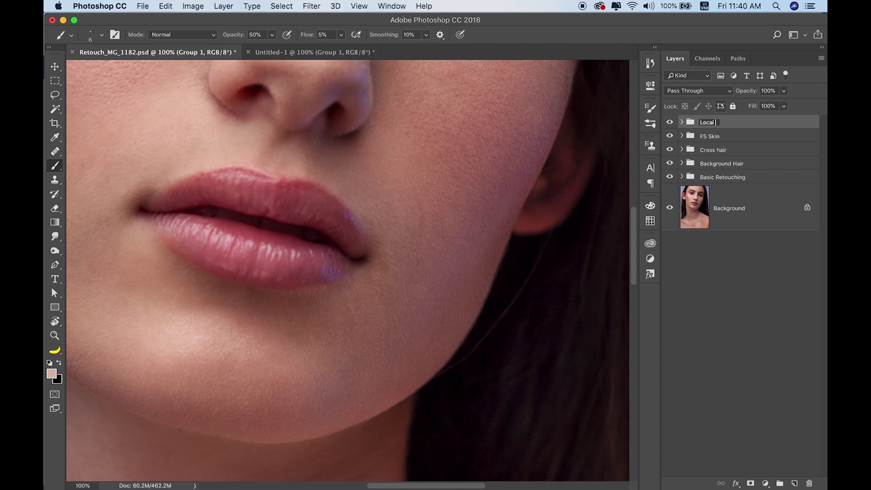
Step: Name the group 'Local D&B' and bring up the new adjustment layer types
text(D&B)
key(Return)
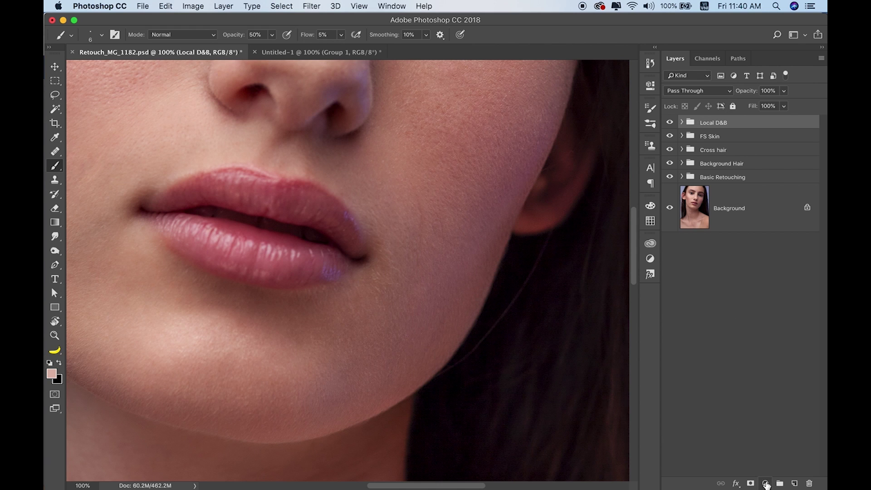
click(766, 484)
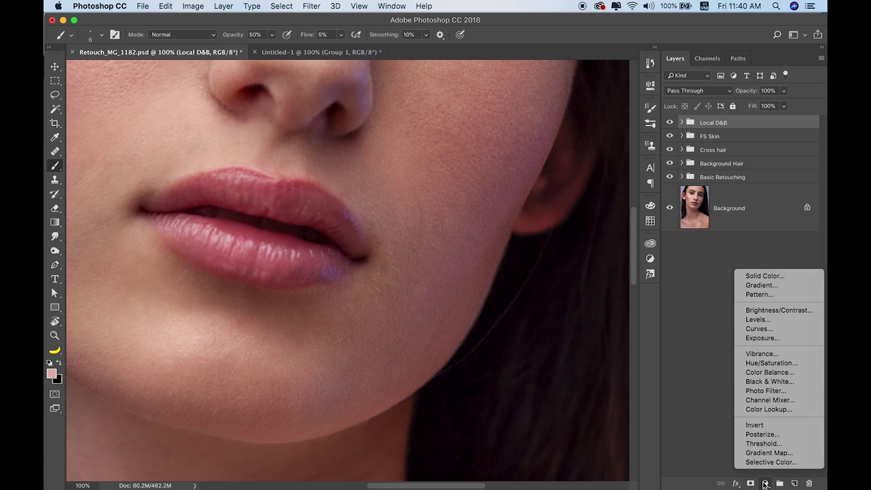
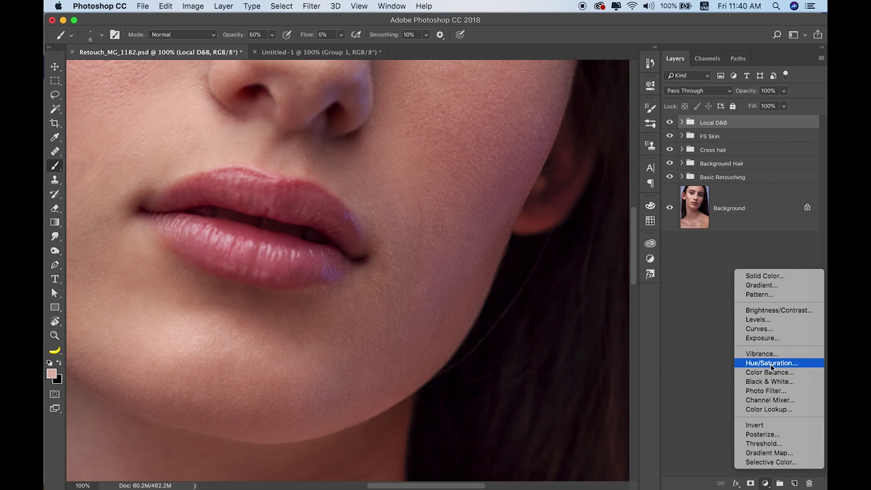
Step: Add a Hue/Saturation layer with Saturation -100 and Color blend mode
click(710, 331)
drag(556, 176, 492, 176)
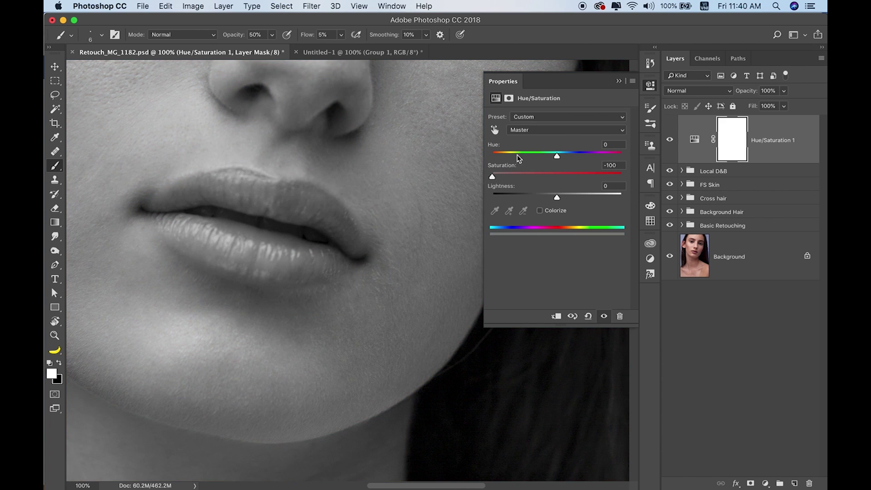
click(620, 82)
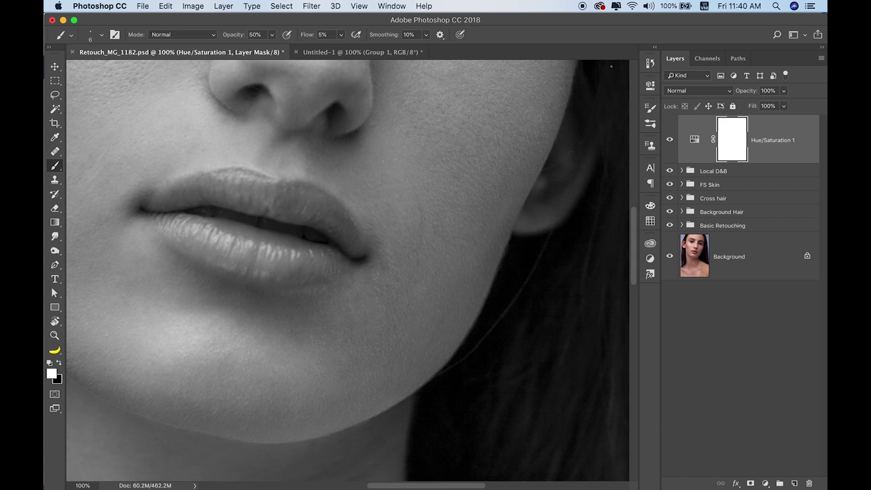
click(695, 90)
click(689, 327)
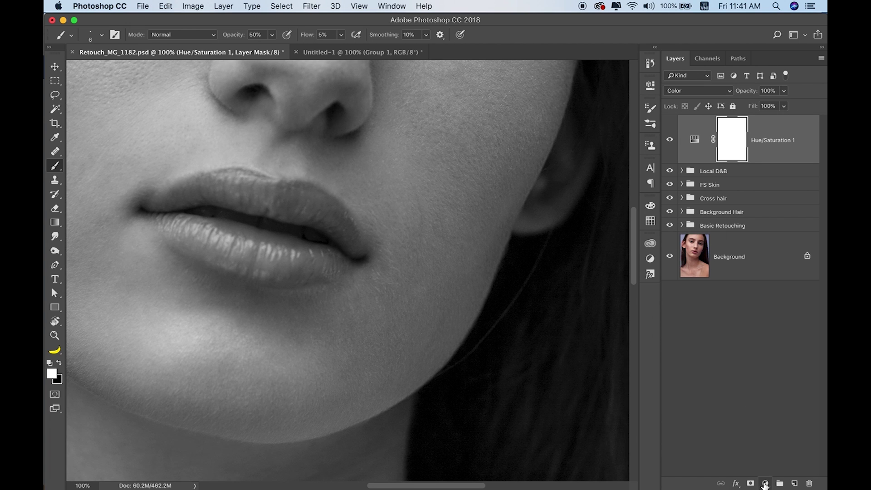
Step: Add a Curves layer that lifts midtones and highlights and darkens shadows for contrast
click(765, 483)
click(766, 328)
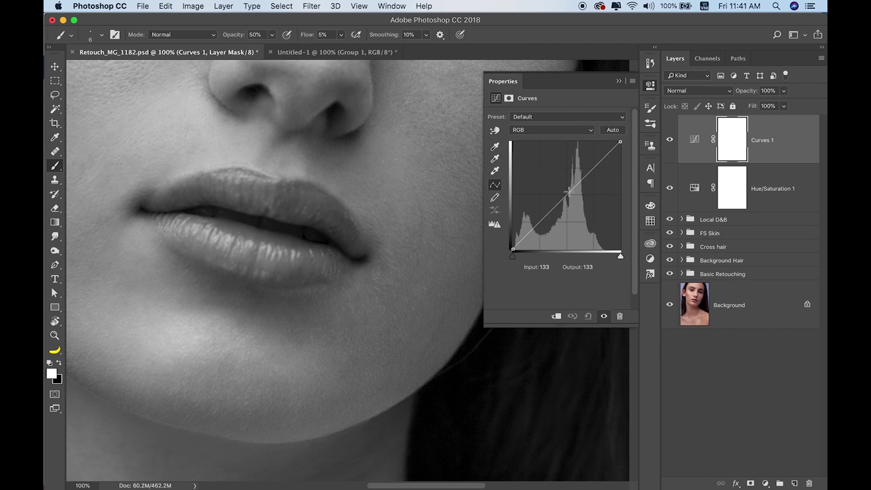
mouse_move(568, 194)
mouse_down()
mouse_move(567, 186)
mouse_move(545, 225)
mouse_up()
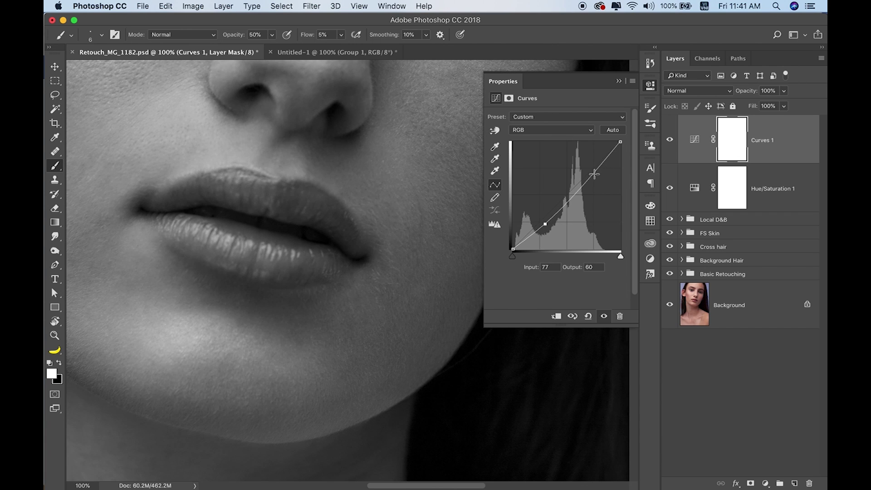
drag(594, 169, 592, 160)
key(super+minus)
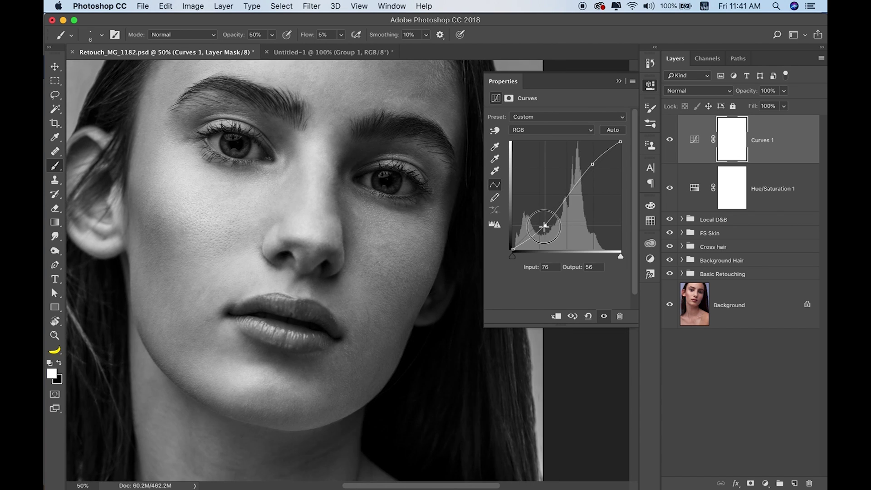
drag(593, 164, 593, 160)
drag(545, 223, 544, 228)
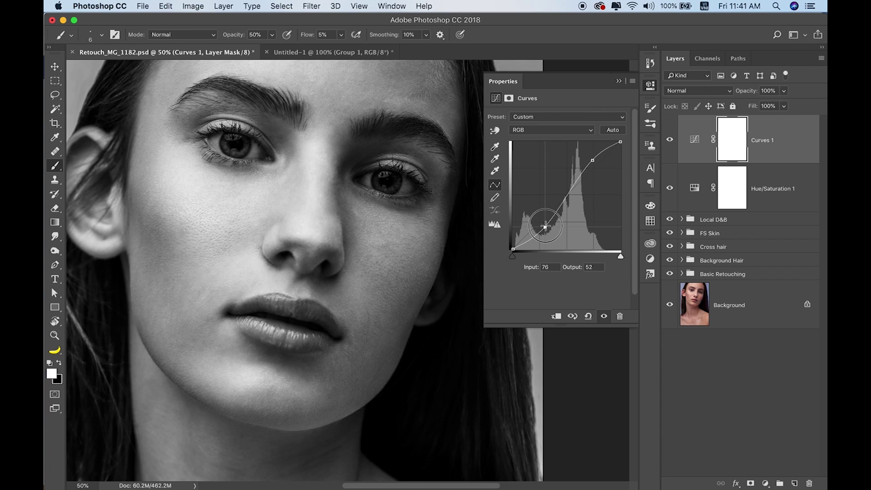
Step: Duplicate the Curves layer with Cmd+J and soften the duplicate's contrast curve
key(super+j)
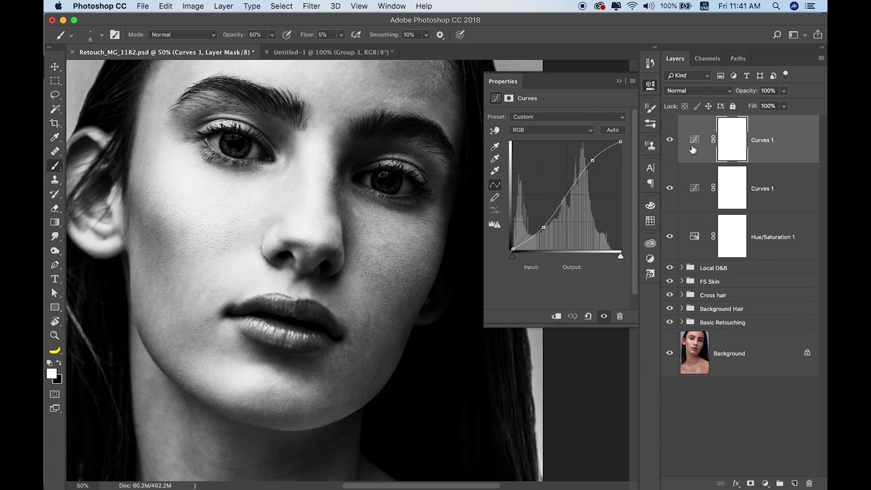
click(696, 140)
drag(544, 227, 544, 221)
drag(593, 160, 570, 193)
drag(544, 221, 542, 231)
drag(570, 193, 568, 192)
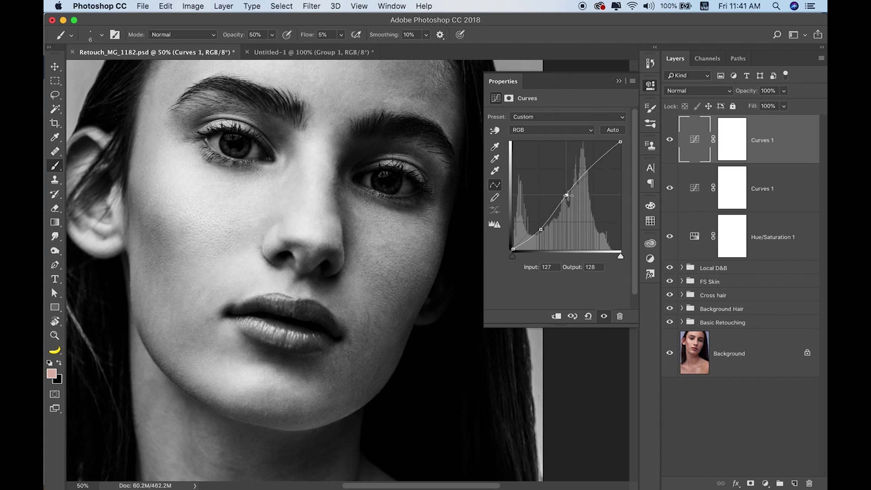
click(628, 83)
Step: Group the three adjustment layers and name the group 'Help'
shift+click(774, 238)
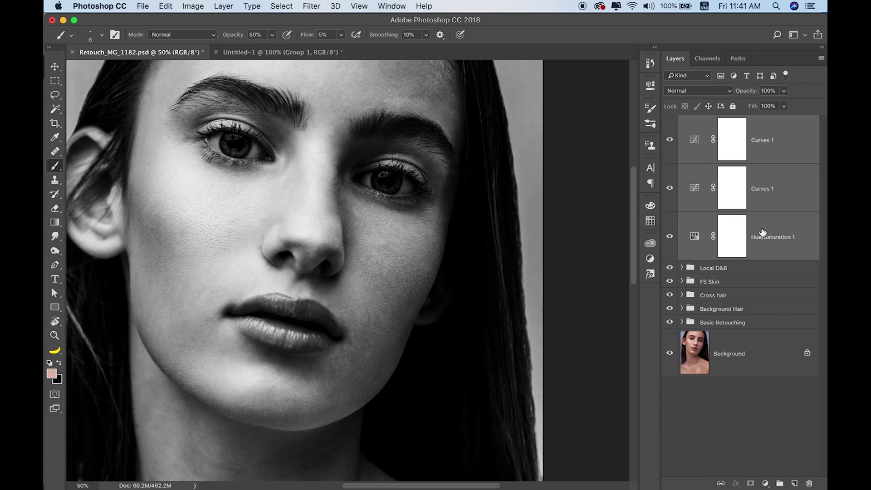
key(super+g)
double_click(707, 122)
text(Hel)
key(Return)
click(682, 136)
Step: On the dodge layer's mask, paint soft white strokes brightening the skin between the brows
click(754, 215)
scroll(440, 227, up, 5)
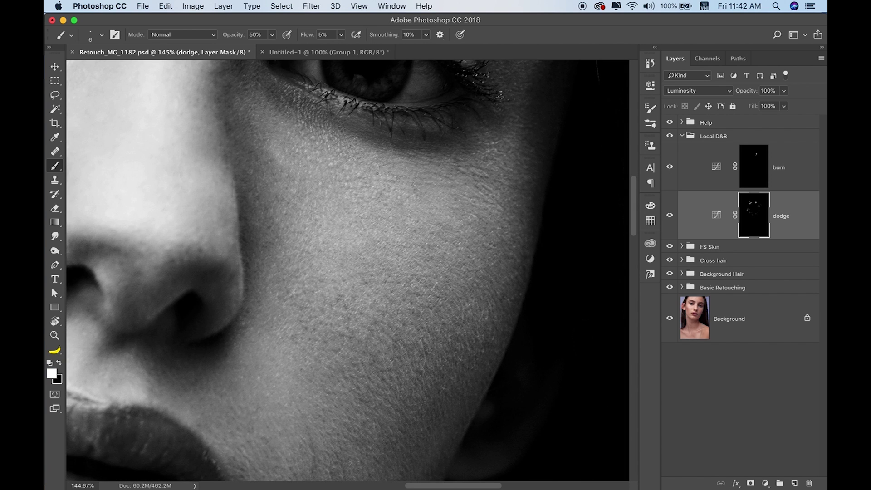
scroll(450, 162, up, 3)
key(bracketright)
key(bracketright)
key(bracketright)
key(bracketleft)
key(bracketleft)
key(bracketleft)
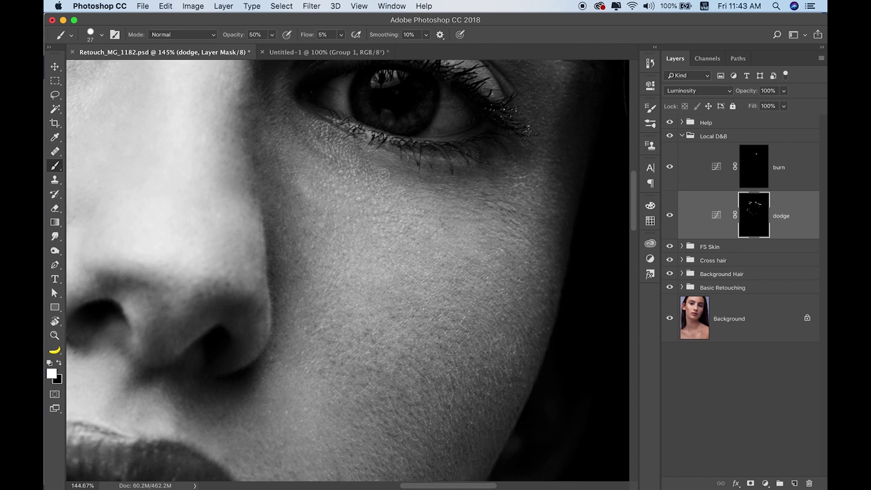
key(bracketright)
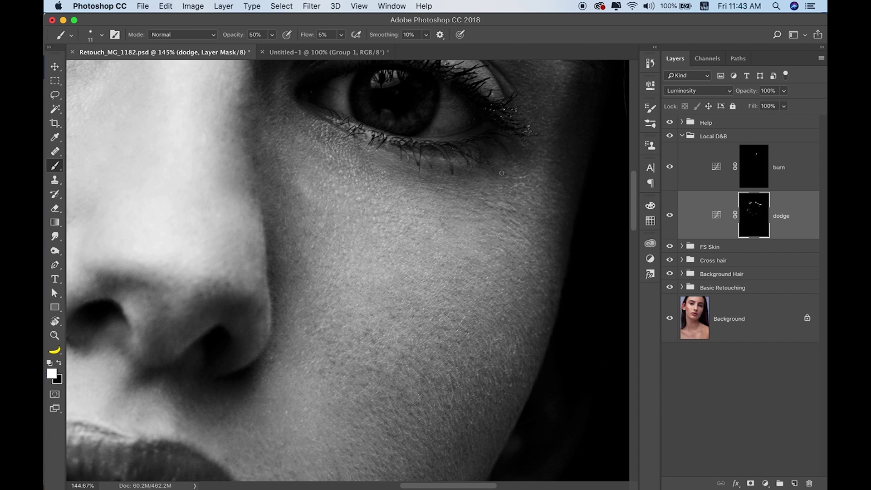
scroll(476, 227, up, 3)
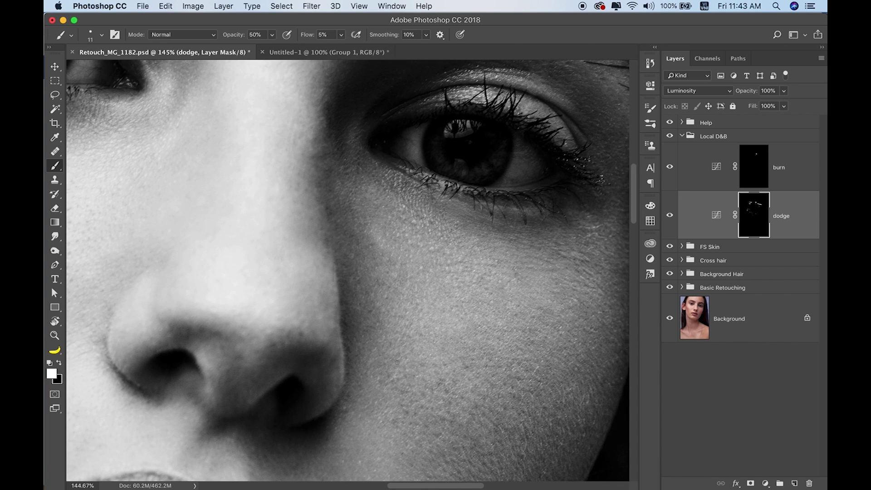
scroll(472, 253, up, 3)
scroll(402, 164, up, 3)
drag(401, 164, 373, 201)
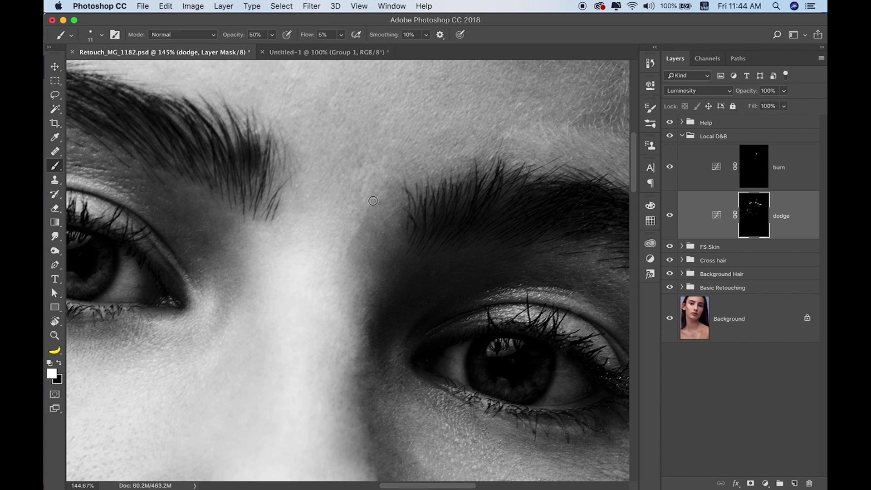
scroll(287, 200, up, 3)
scroll(287, 200, left, 3)
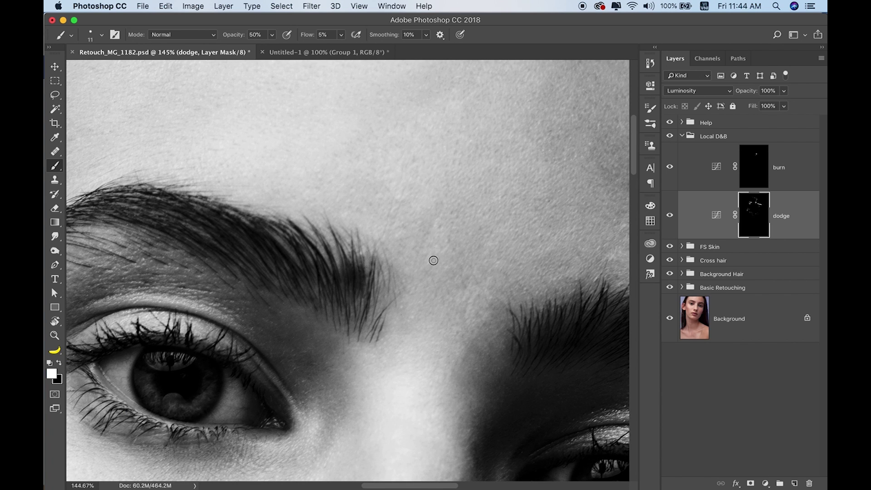
scroll(463, 230, down, 1)
scroll(463, 229, right, 1)
drag(436, 245, 446, 295)
Step: Raise the brush strength to 30% and brighten a streak down the forehead
scroll(446, 296, down, 5)
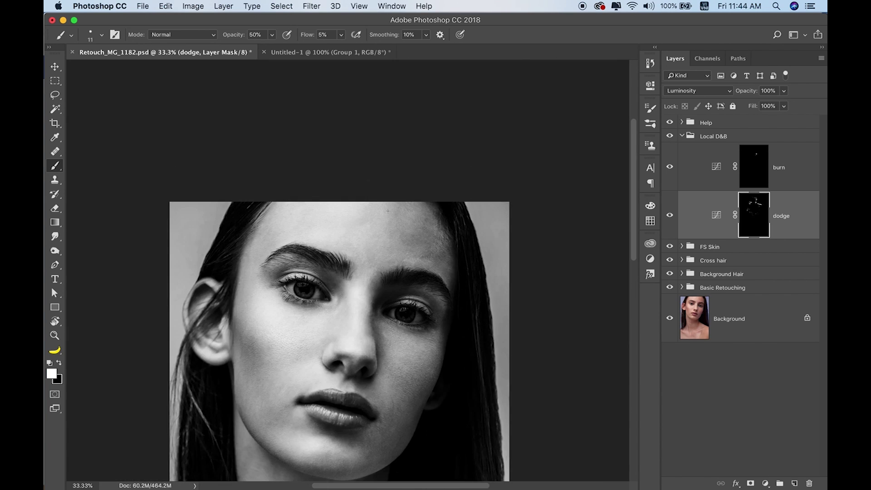
scroll(408, 204, up, 3)
scroll(368, 224, up, 2)
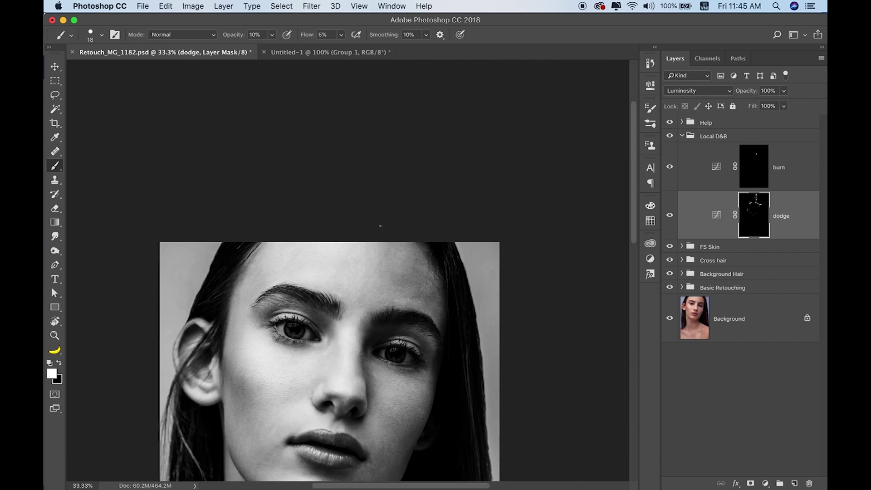
key(h)
drag(404, 264, 293, 251)
drag(261, 278, 223, 354)
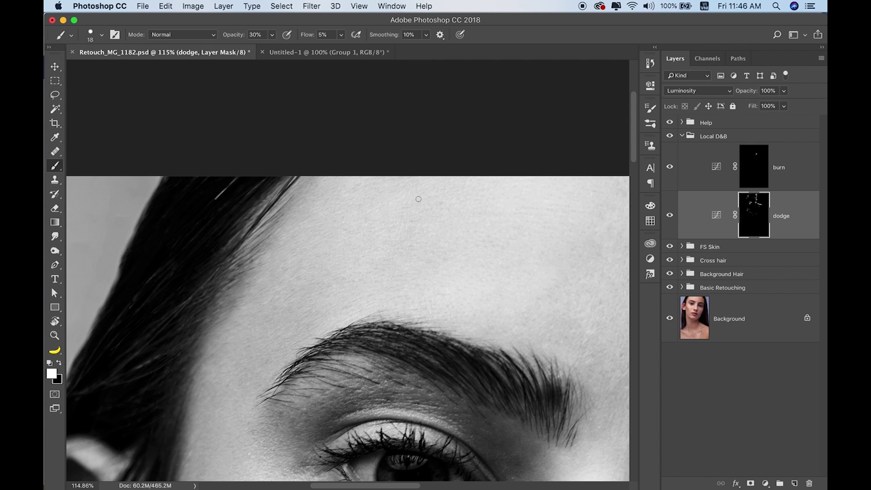
scroll(409, 281, down, 5)
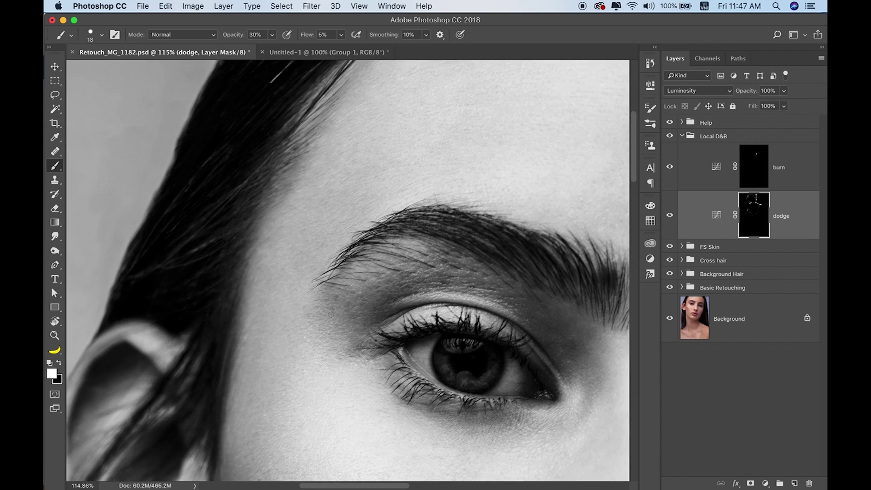
Step: Zoom in on the eye, enlarge the brush, and try then undo a dodge stroke near the jaw
scroll(317, 304, down, 4)
key(super+minus)
key(super+minus)
key(super+minus)
key(super+plus)
key(super+plus)
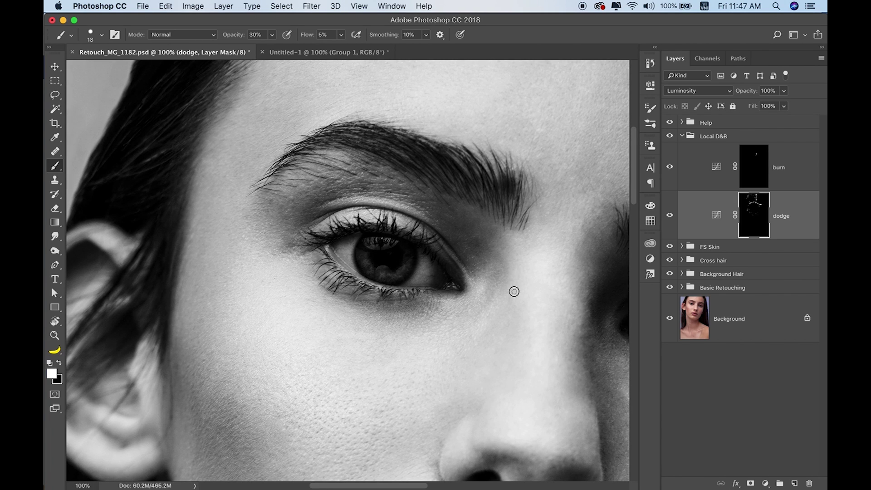
scroll(237, 224, down, 8)
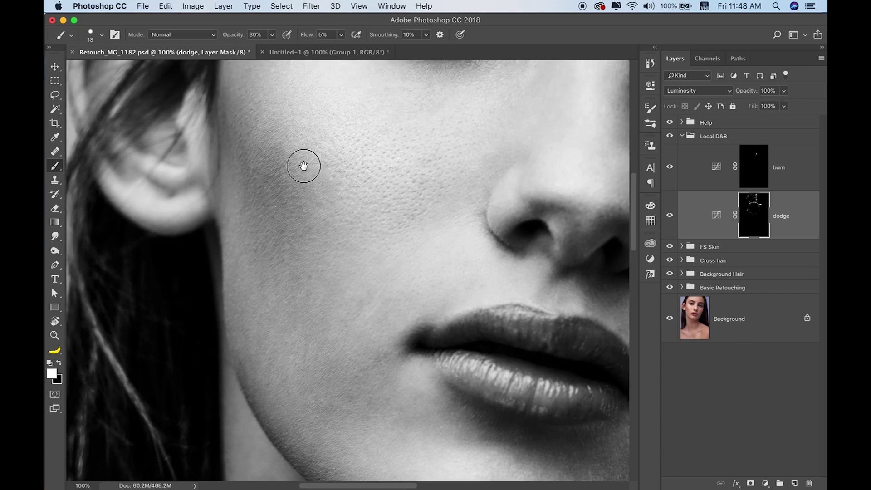
scroll(303, 165, down, 1)
key(])
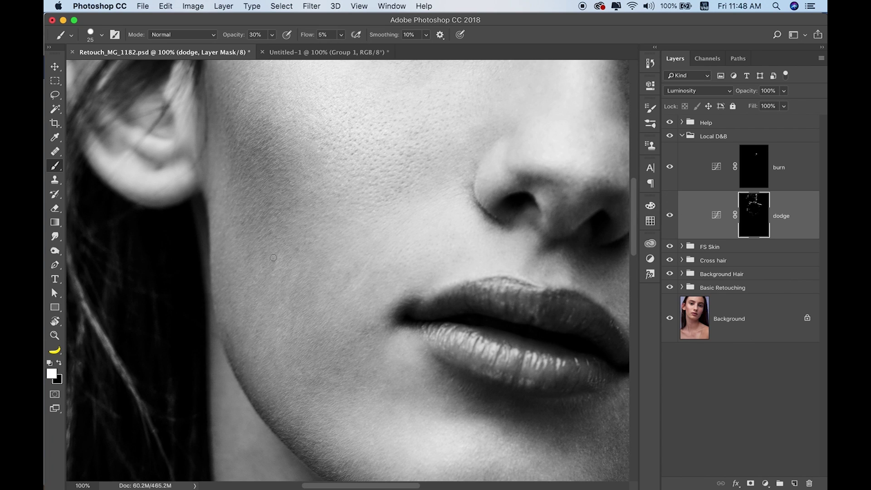
drag(239, 318, 248, 290)
key(super+z)
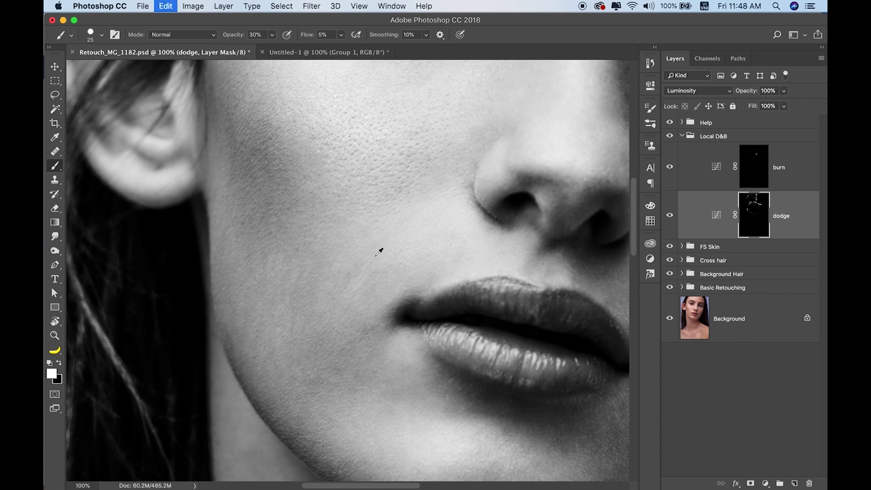
Step: Paint white on the dodge mask around the nose and up the forehead toward the hairline
key(x)
key(x)
key(x)
key(x)
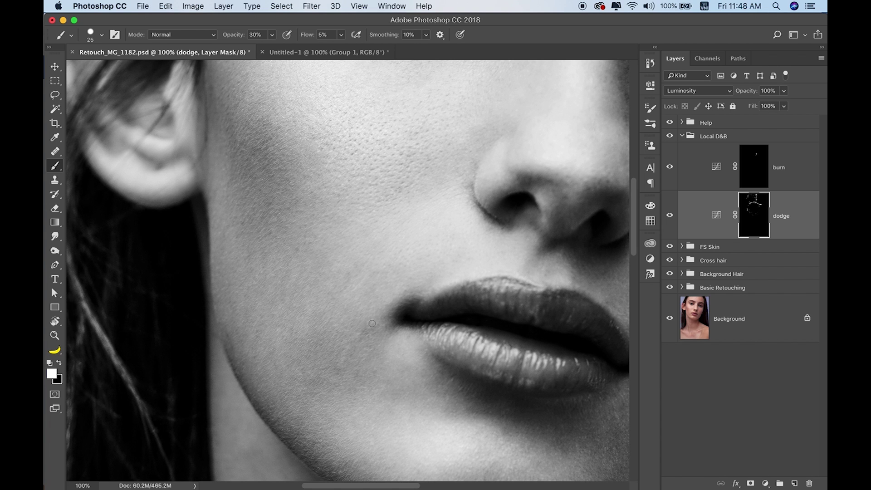
mouse_move(328, 355)
mouse_down()
mouse_move(552, 227)
mouse_move(393, 260)
mouse_move(318, 263)
mouse_move(300, 254)
mouse_move(435, 272)
mouse_move(362, 293)
mouse_up()
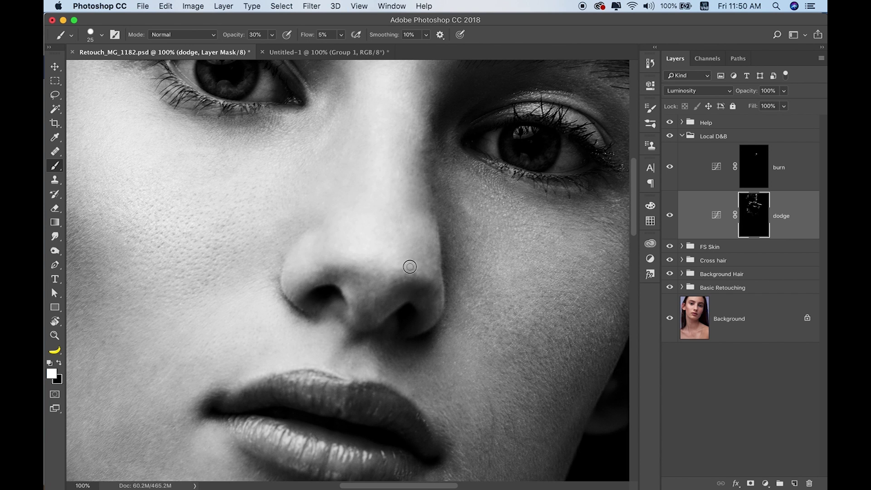
key(x)
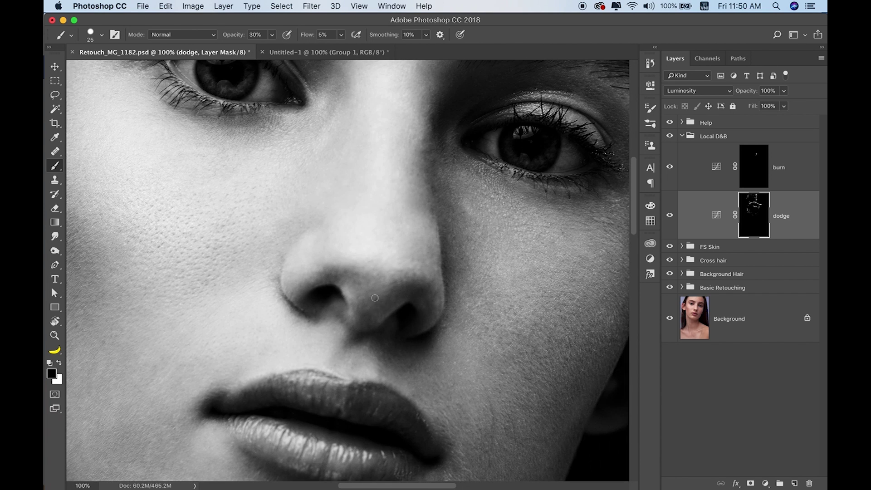
key(ctrl+minus)
key(ctrl+minus)
key(ctrl+minus)
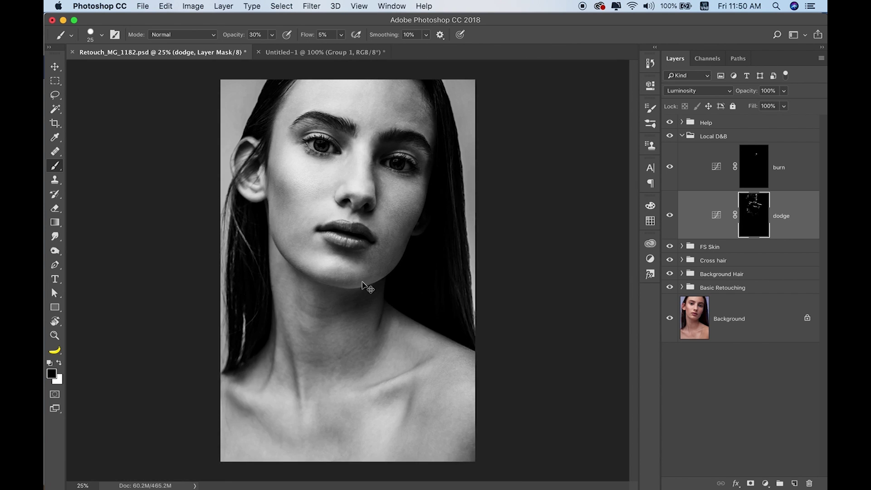
scroll(399, 151, up, 3)
key(x)
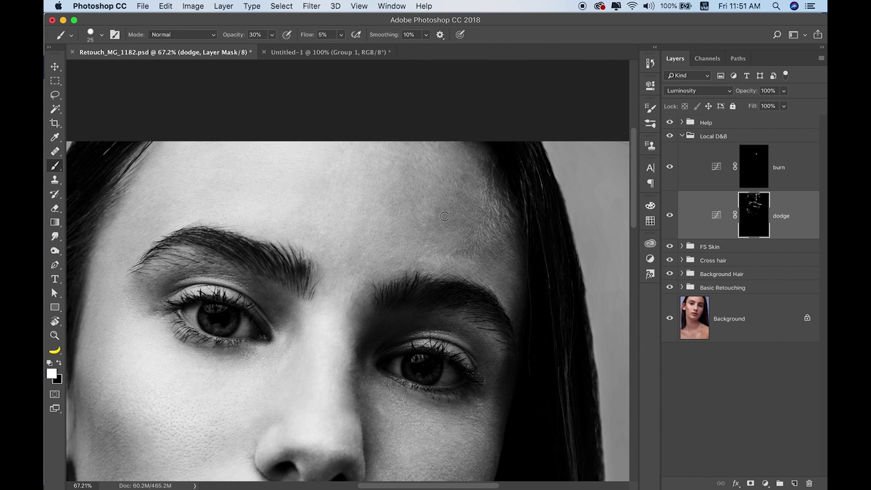
scroll(494, 233, up, 2)
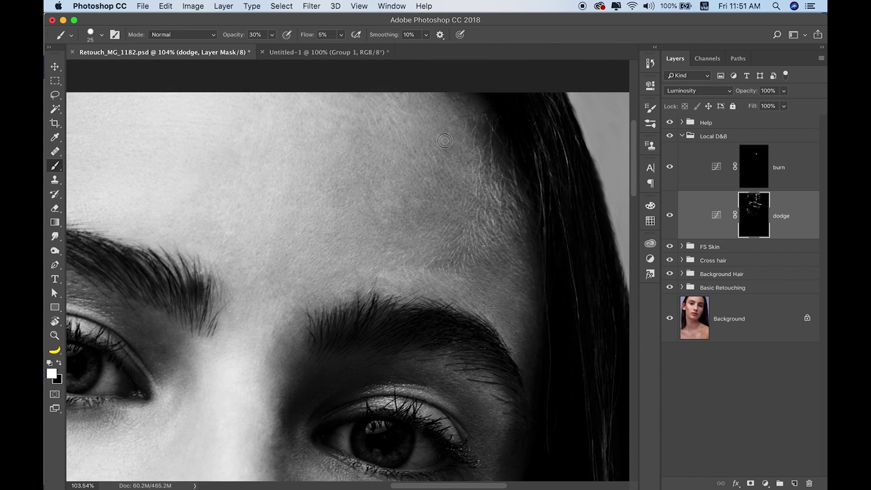
drag(463, 272, 444, 219)
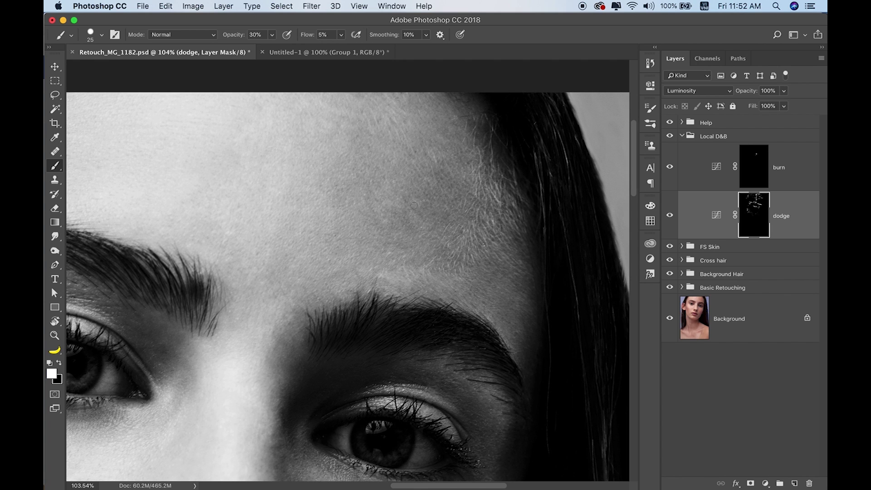
scroll(414, 205, down, 3)
scroll(414, 229, up, 3)
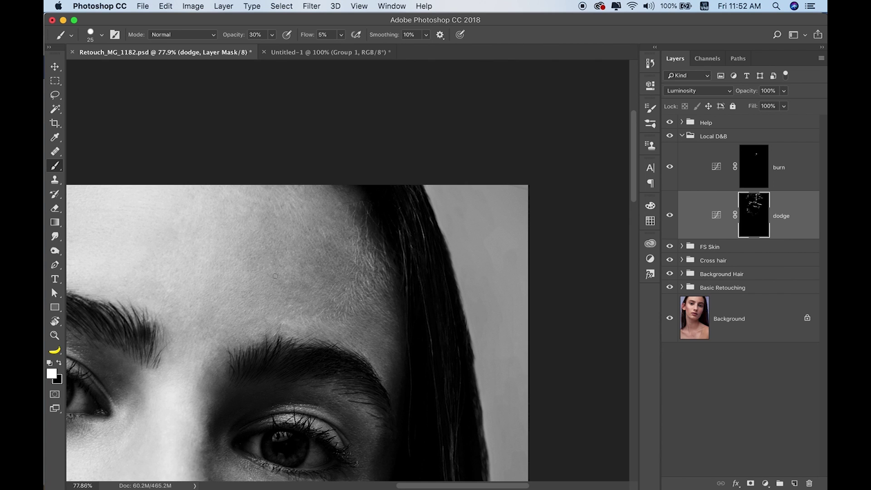
Step: Raise the dodge curve's midpoint slightly to input 128, output 145
click(669, 215)
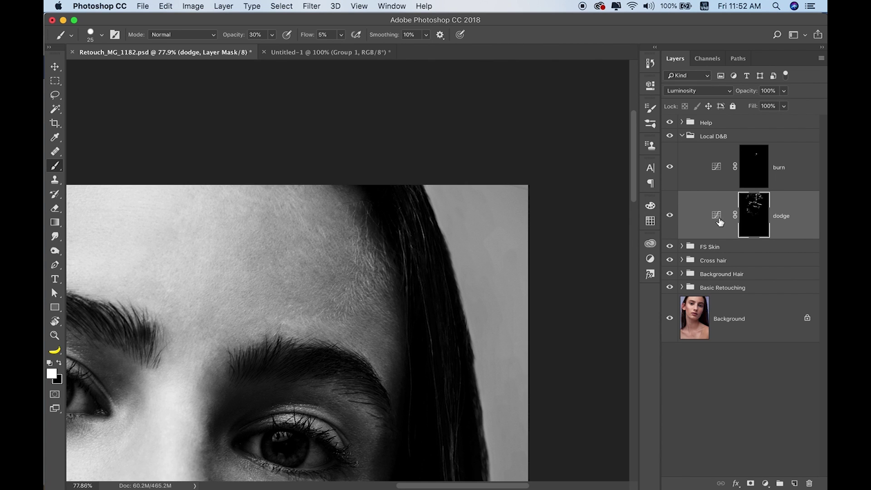
double_click(719, 220)
drag(567, 189, 566, 189)
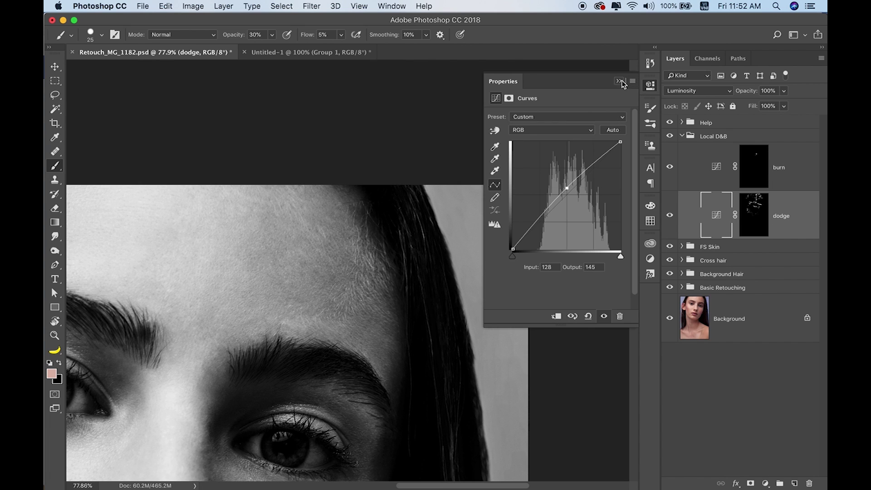
click(619, 81)
Step: Collapse Local D&B, hide the Help group to check colour, toggle Local D&B, then restore Help
click(682, 137)
click(669, 122)
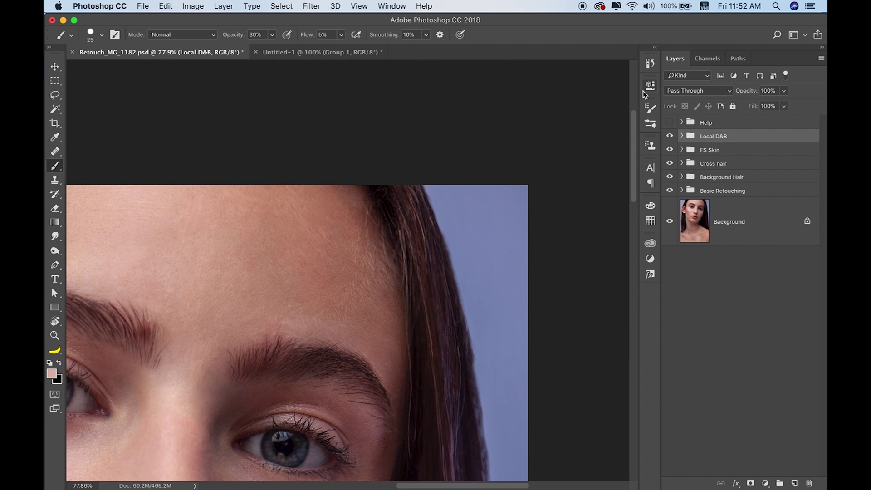
scroll(364, 234, down, 5)
drag(364, 234, 603, 111)
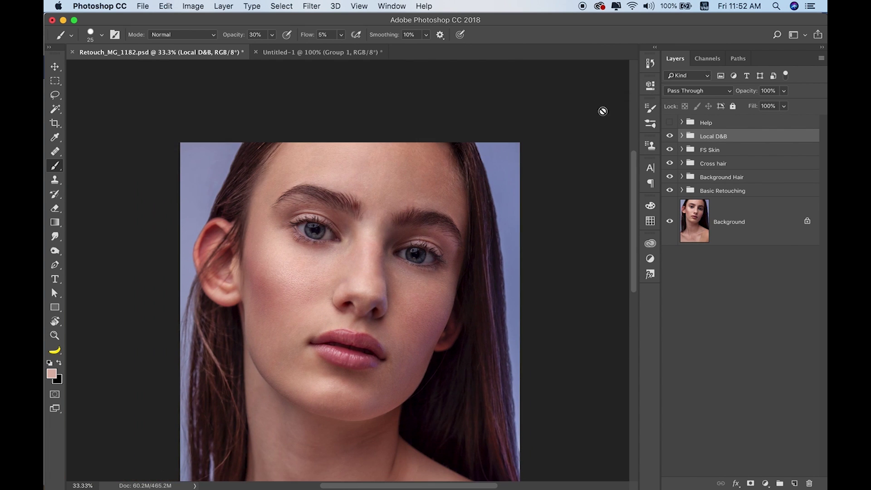
click(671, 137)
click(670, 137)
click(682, 136)
Step: Expand Local D&B and paint on the burn mask to deepen shadows around the nostril
click(754, 166)
click(669, 122)
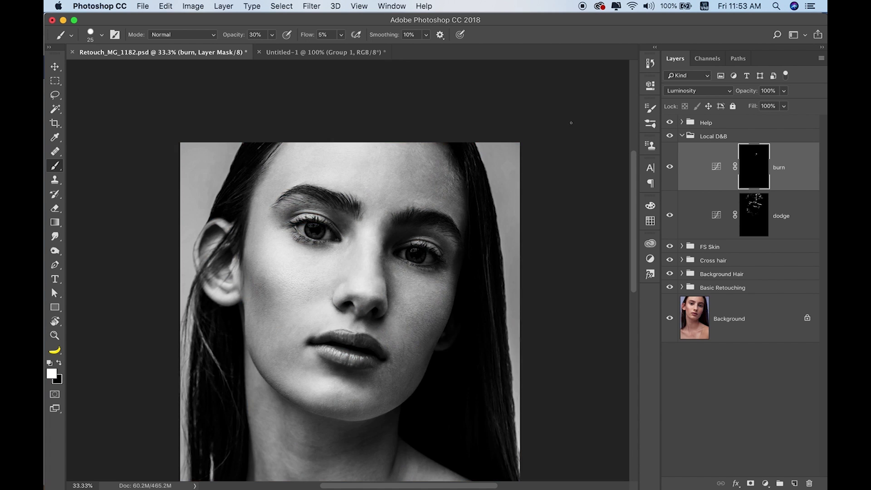
drag(419, 197, 373, 238)
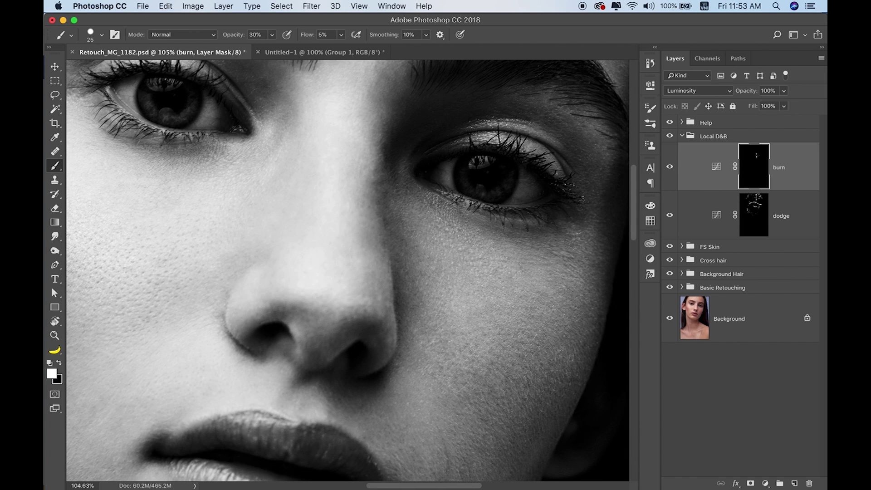
drag(300, 347, 290, 319)
click(753, 214)
click(754, 166)
Step: Shape shadows and highlights around the eyes, alternating dodge and burn masks with a finer brush
key(super+minus)
key(super+minus)
key(super+minus)
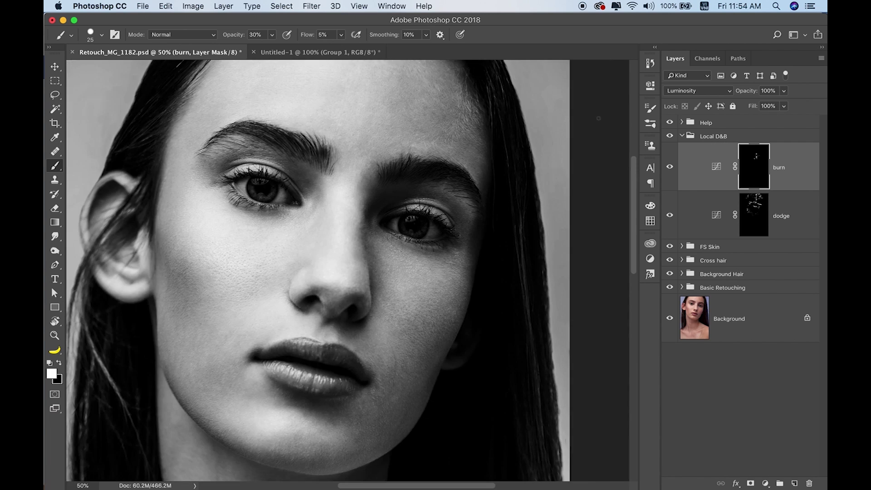
scroll(356, 233, up, 3)
key(super+minus)
key(super+minus)
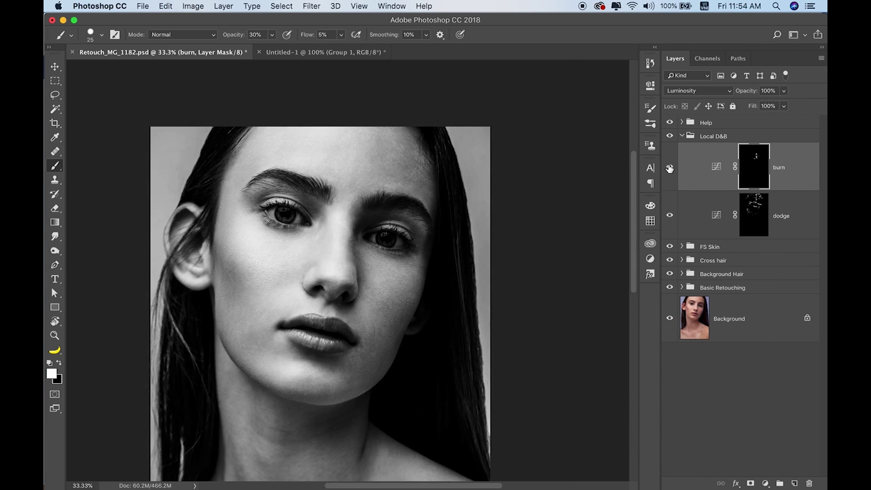
scroll(321, 231, up, 3)
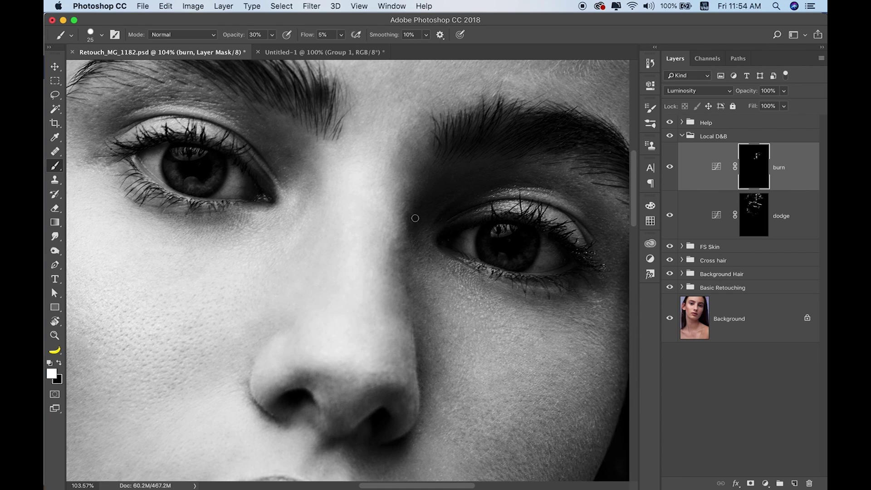
scroll(502, 179, right, 3)
scroll(502, 179, up, 2)
scroll(317, 194, left, 2)
scroll(317, 195, up, 2)
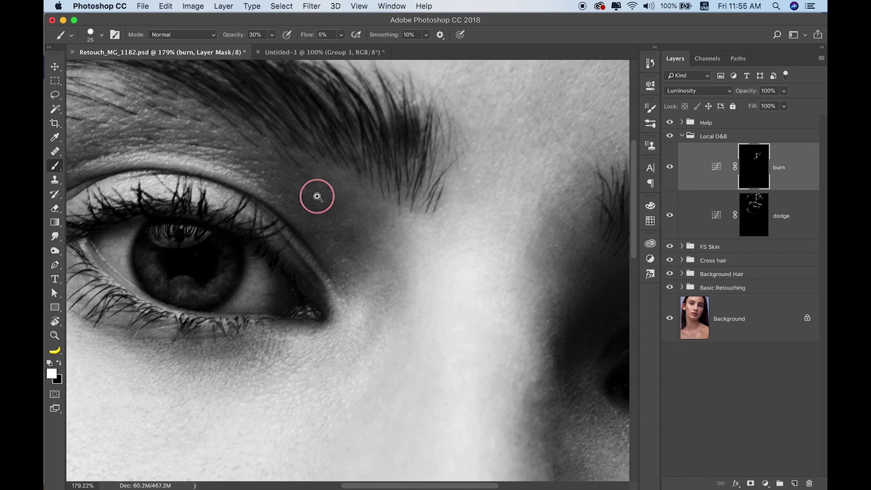
scroll(349, 280, down, 2)
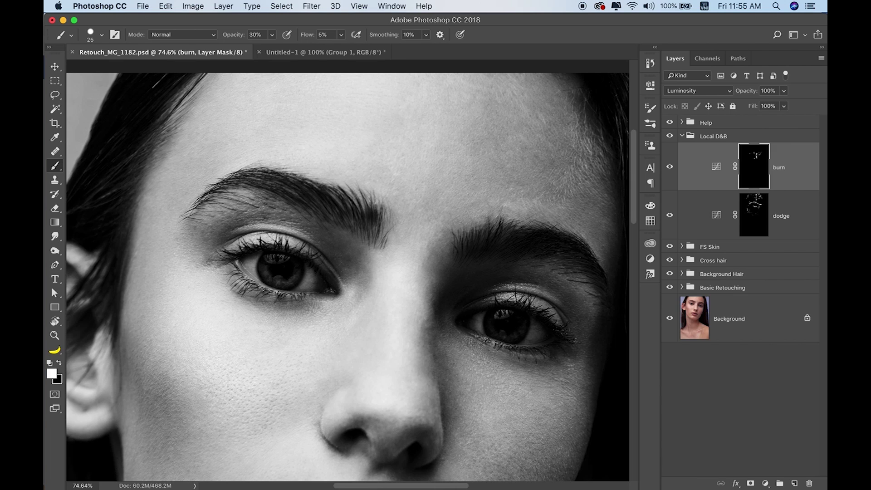
scroll(208, 262, up, 3)
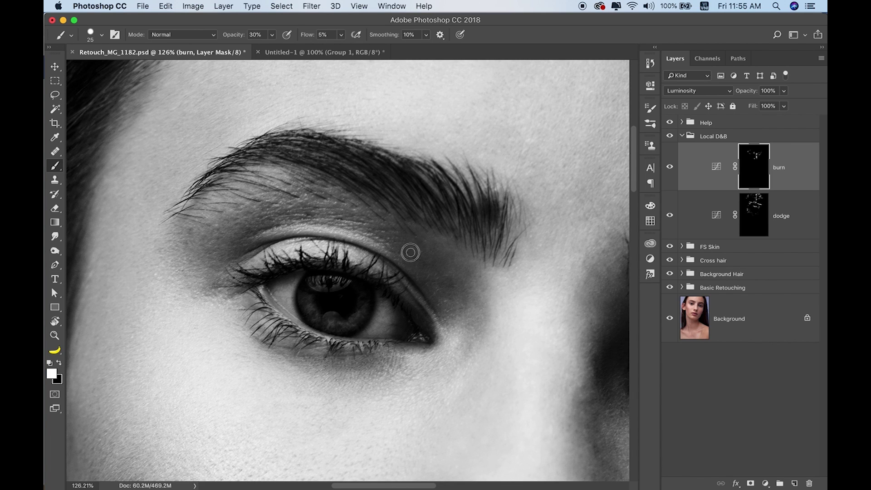
key(alt+bracketleft)
key(super+0)
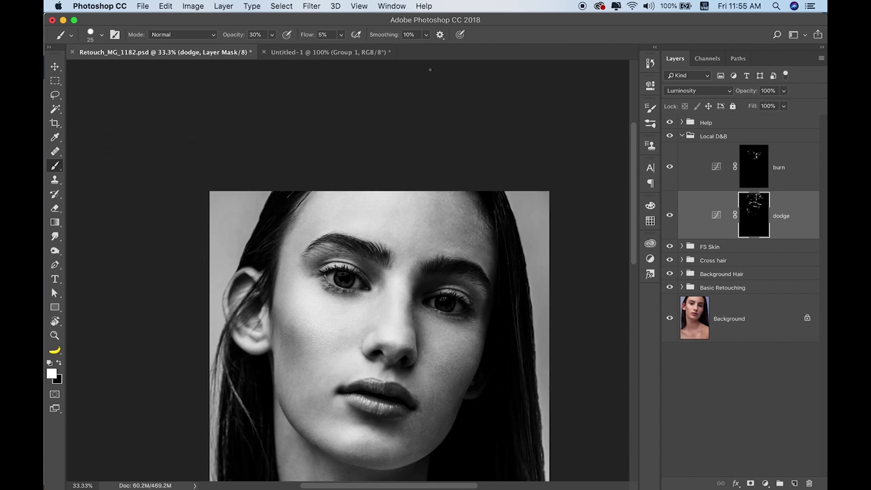
scroll(458, 288, up, 5)
key(alt+bracketright)
scroll(473, 356, up, 3)
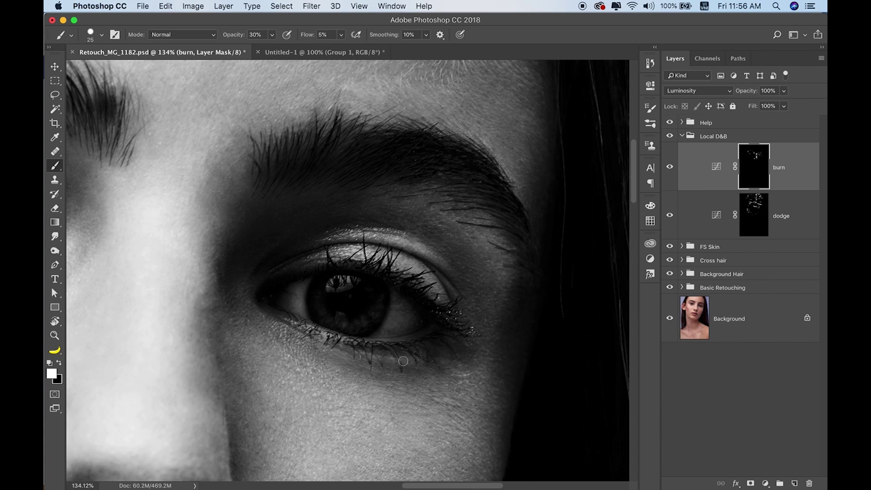
key(bracketleft)
key(bracketleft)
key(bracketleft)
key(super+0)
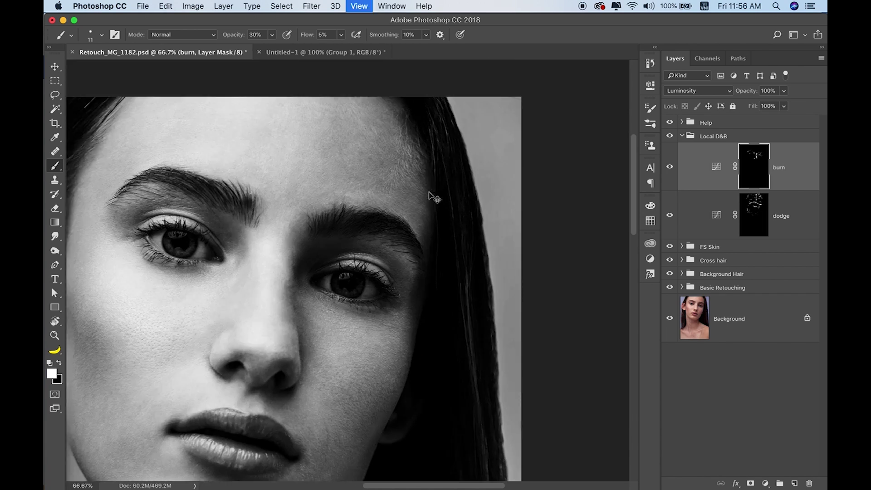
scroll(300, 259, up, 5)
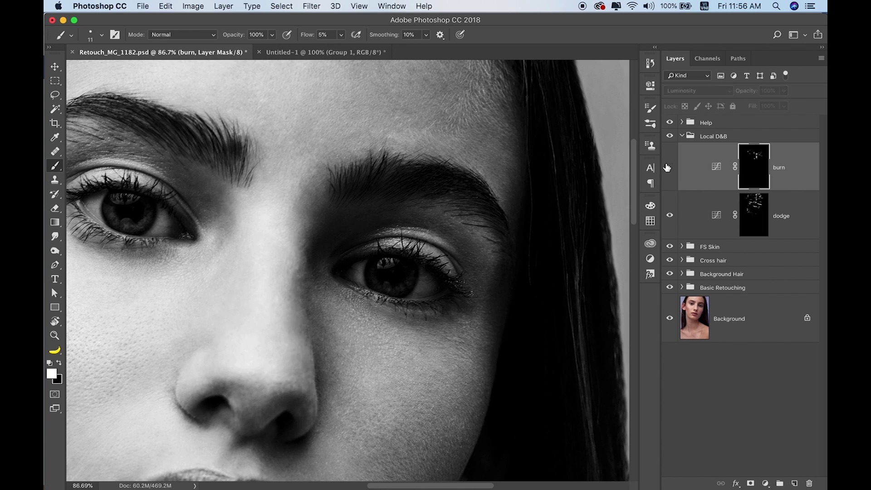
Step: Lower the brush opacity to 30% and continue painting white on the dodge and burn masks
key(alt+bracketleft)
key(x)
key(3)
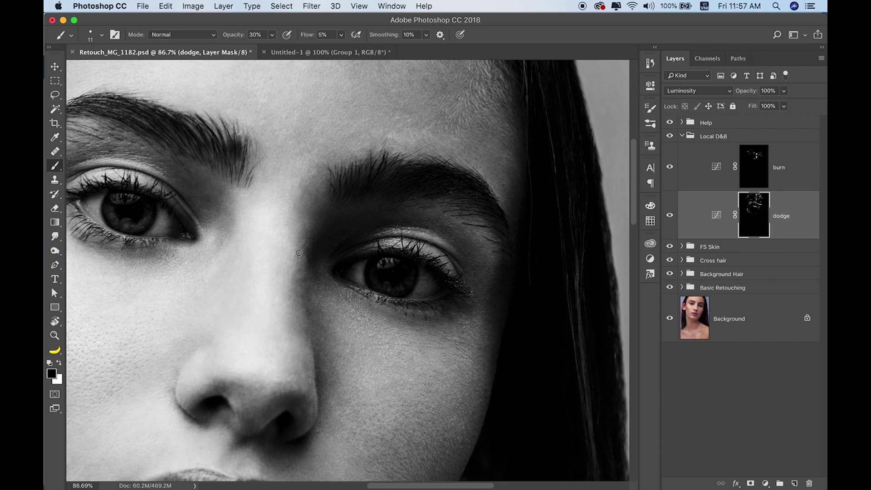
key(super+0)
scroll(363, 158, up, 5)
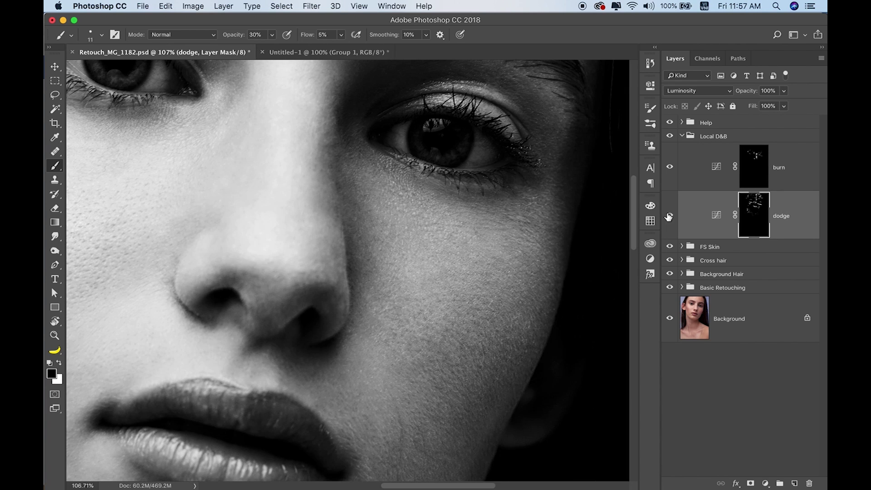
key(alt+bracketright)
key(x)
key(bracketright)
key(bracketright)
key(bracketright)
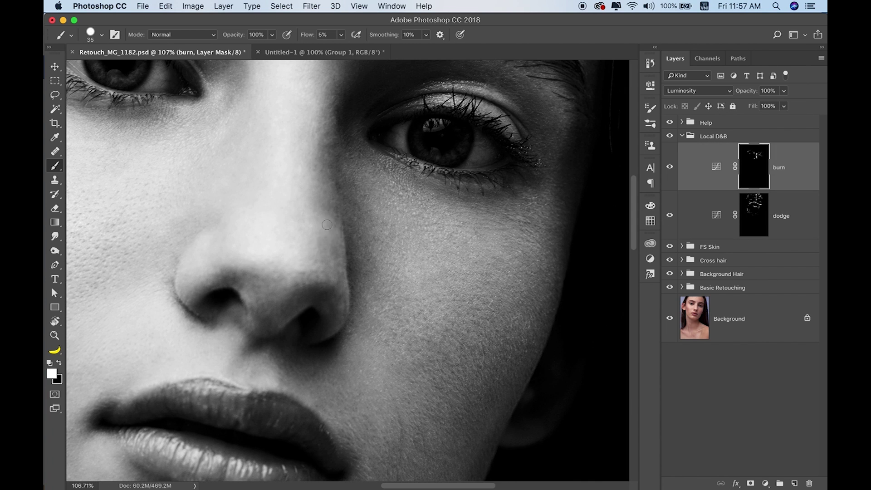
Step: Hide the Help group to view the portrait in colour and toggle Local D&B to compare
click(669, 123)
key(super+1)
key(super+0)
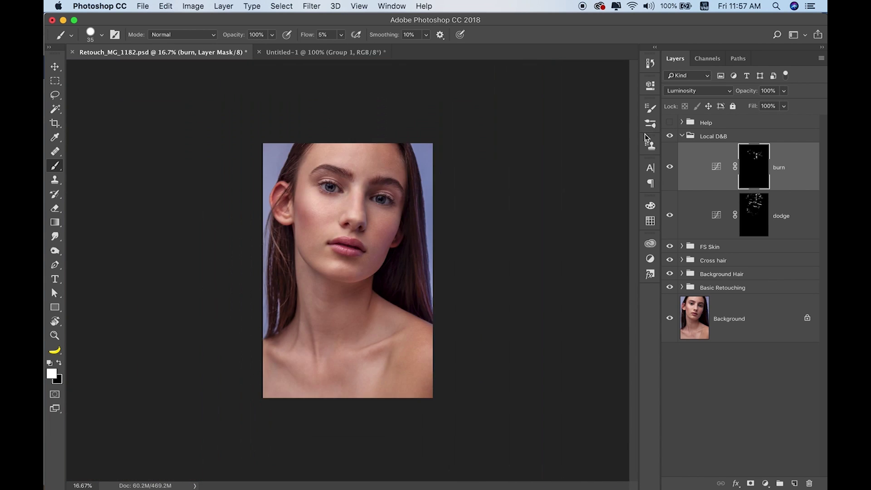
key(super+equal)
click(669, 137)
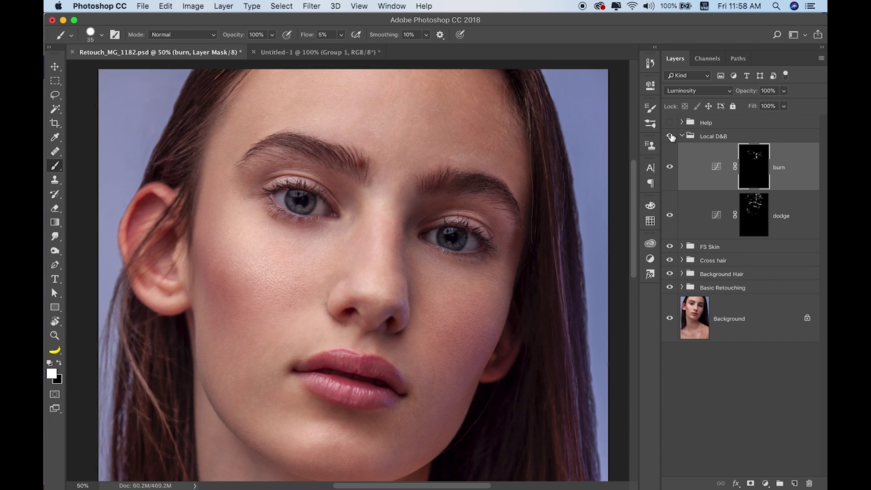
Step: Compare Local D&B on and off, then target the dodge mask with a 40% opacity, smaller brush
click(670, 136)
drag(499, 258, 554, 218)
scroll(443, 299, down, 3)
scroll(389, 307, up, 3)
key(alt+bracketleft)
key(4)
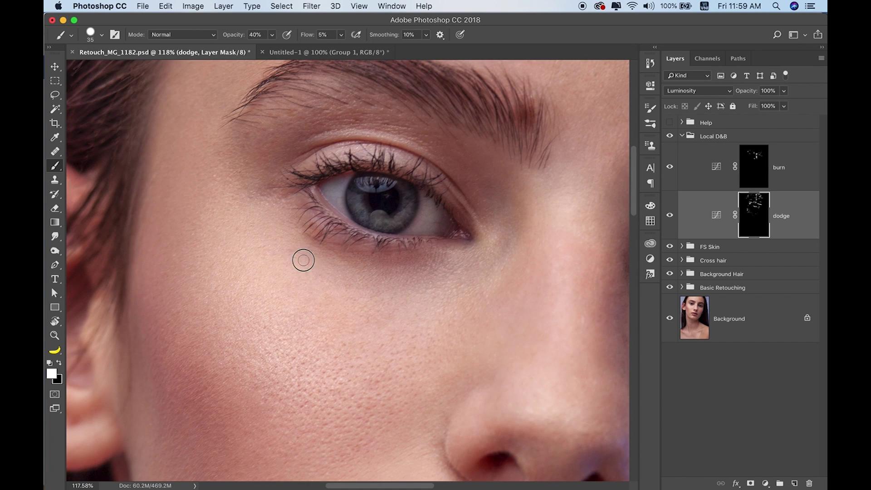
key(ctrl+0)
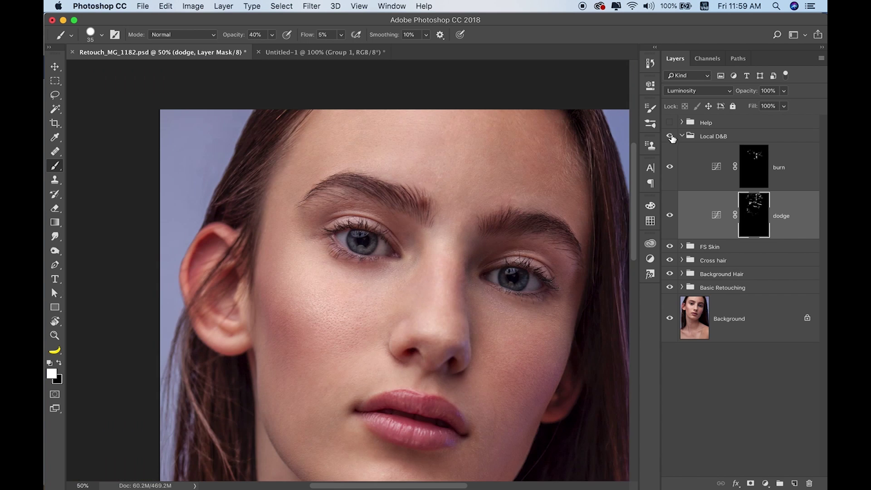
key(ctrl+minus)
scroll(366, 307, up, 5)
key(bracketleft)
key(bracketleft)
key(bracketleft)
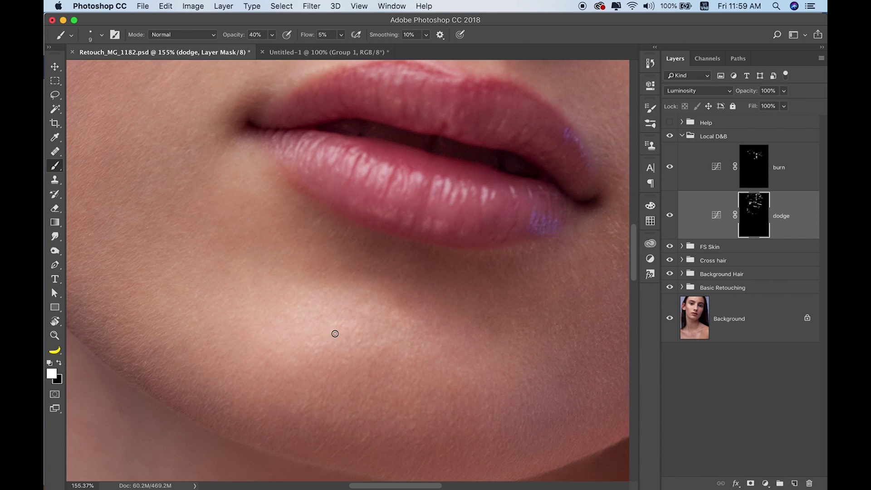
Step: Switch between burn and dodge masks and enlarge the brush for wider strokes
key(alt+bracketright)
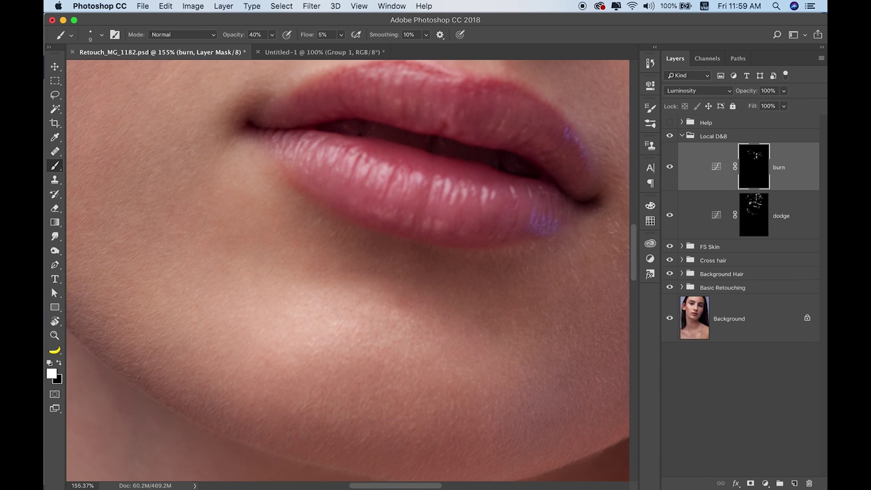
key(alt+bracketleft)
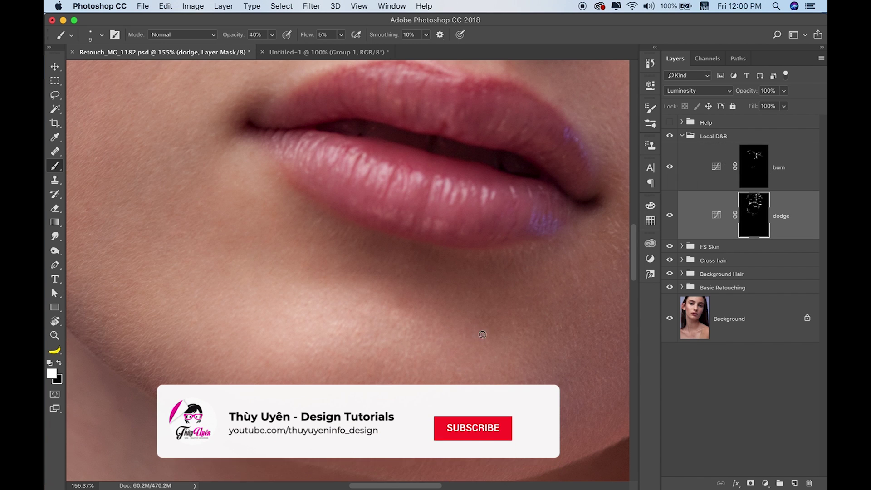
key(ctrl+minus)
key(ctrl+minus)
key(ctrl+minus)
key(ctrl+minus)
scroll(439, 284, up, 5)
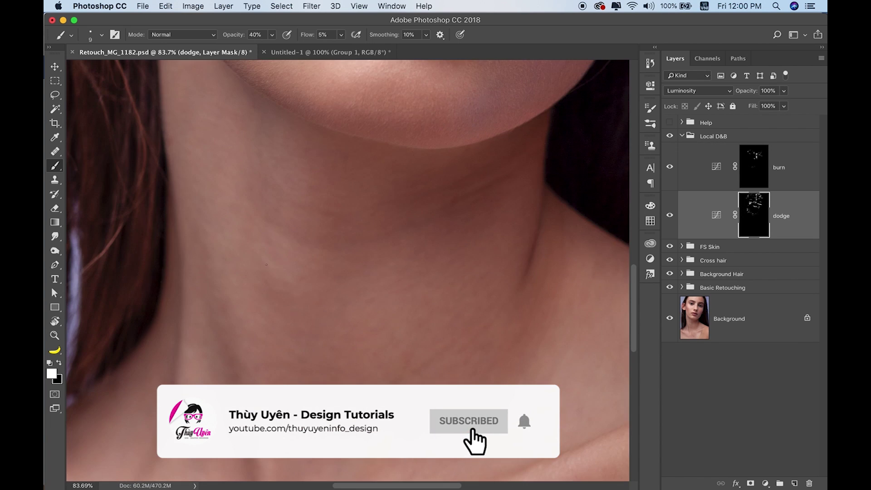
drag(272, 268, 290, 267)
scroll(264, 239, down, 2)
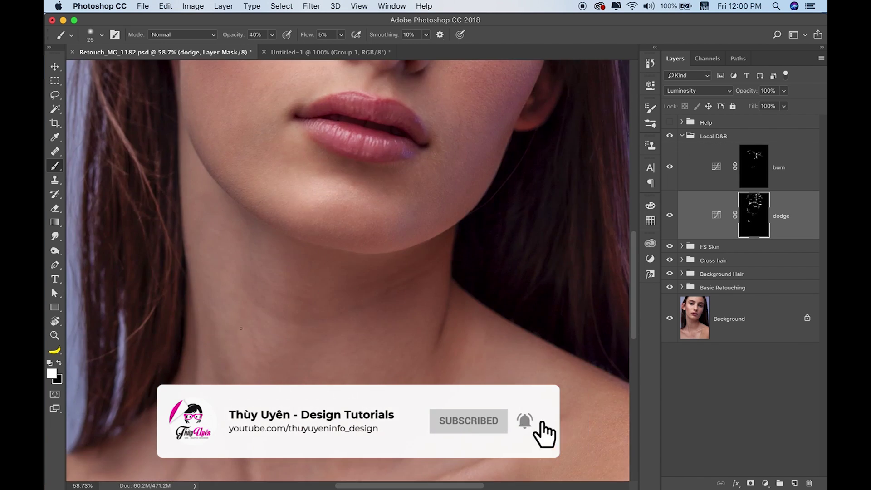
scroll(317, 295, down, 2)
scroll(318, 318, up, 2)
Step: Resize the brush, make white the foreground, and brighten the collarbone on the dodge mask
key(x)
drag(318, 317, 354, 318)
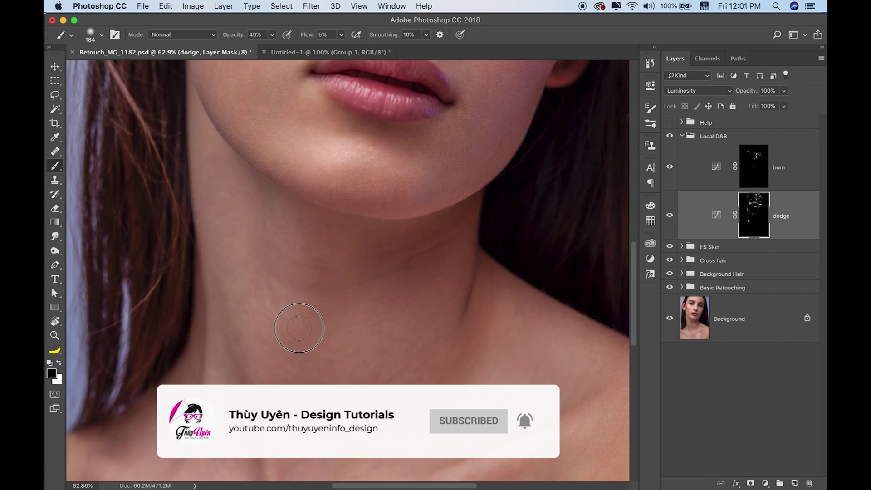
scroll(409, 197, down, 3)
scroll(485, 380, up, 2)
drag(485, 381, 454, 381)
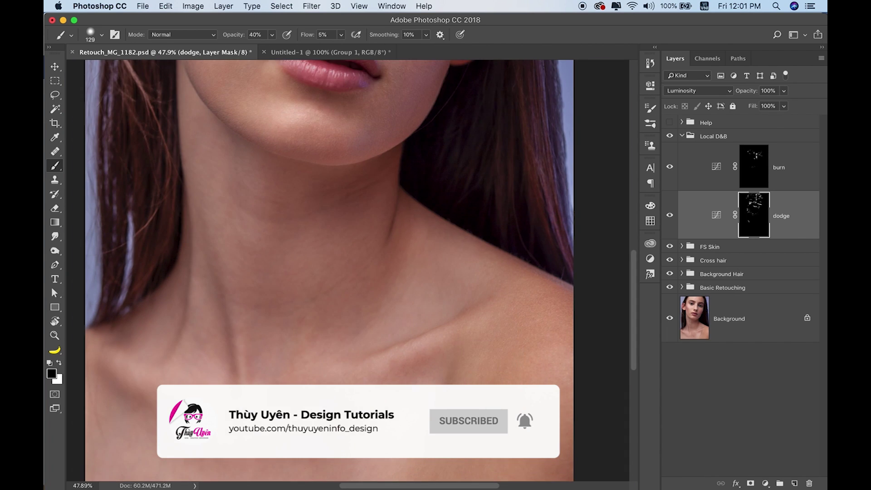
scroll(454, 345, up, 2)
key(x)
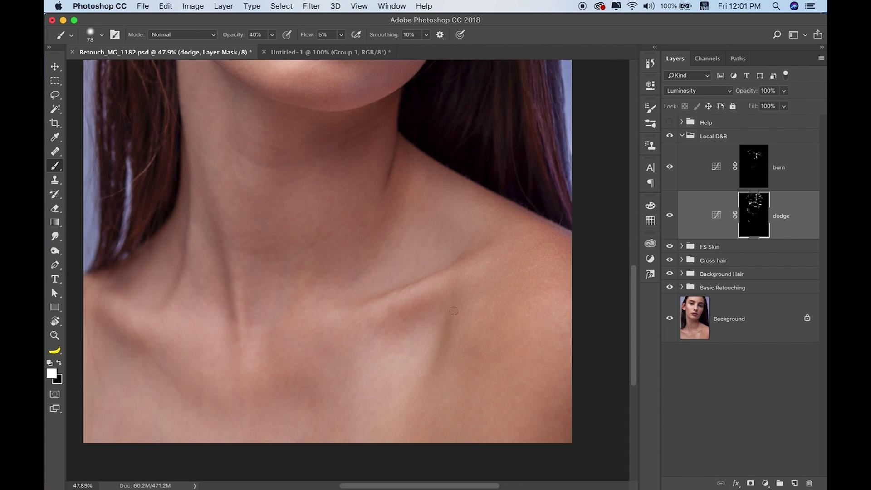
drag(436, 366, 500, 310)
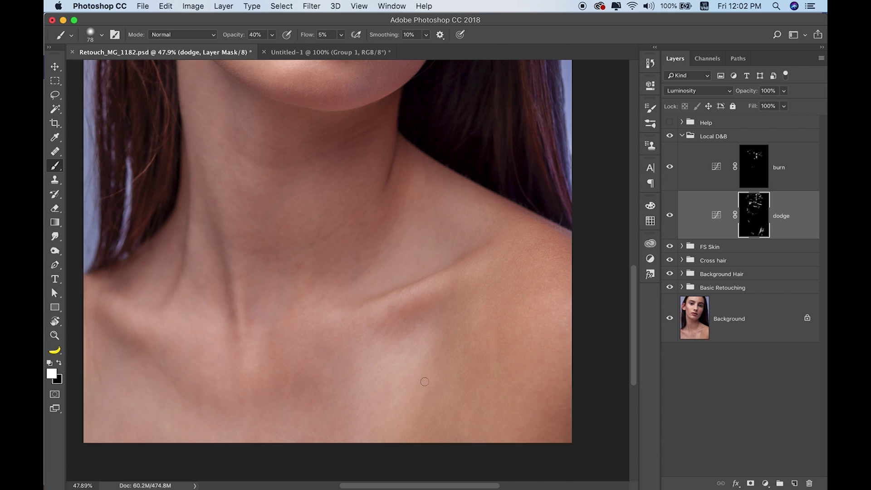
Step: Paint on the burn mask to deepen shadows on the neck and along the collarbone
key(super+minus)
key(super+minus)
key(super+bracketright)
key(super+bracketleft)
scroll(502, 263, up, 2)
key(alt+bracketright)
drag(436, 341, 453, 342)
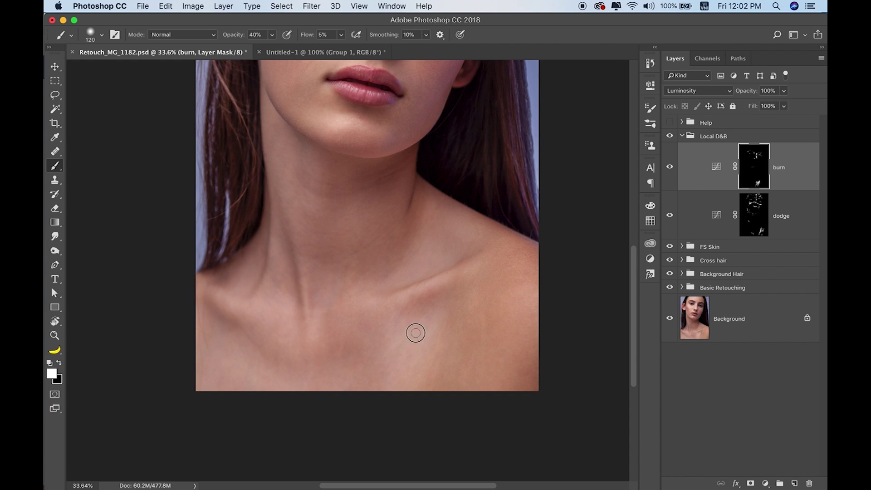
drag(204, 333, 230, 337)
Step: Select the burn layer, then select and collapse the Local D&B group
key(super+0)
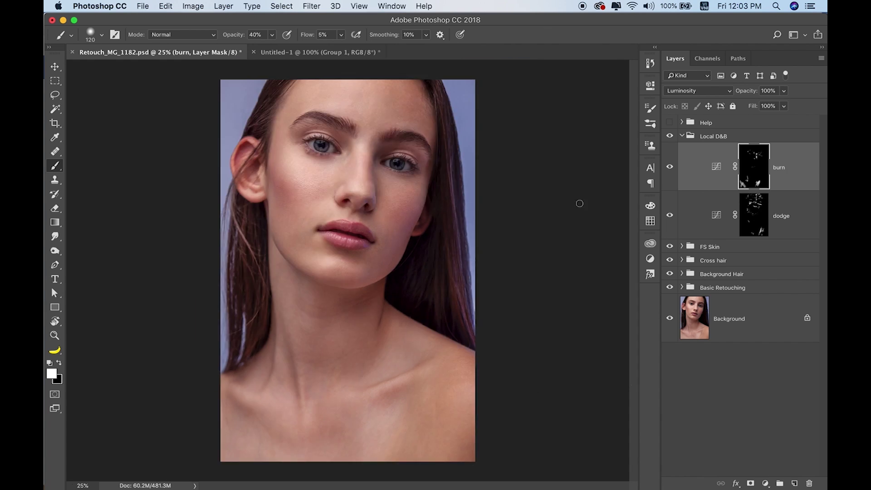
key(alt+bracketleft)
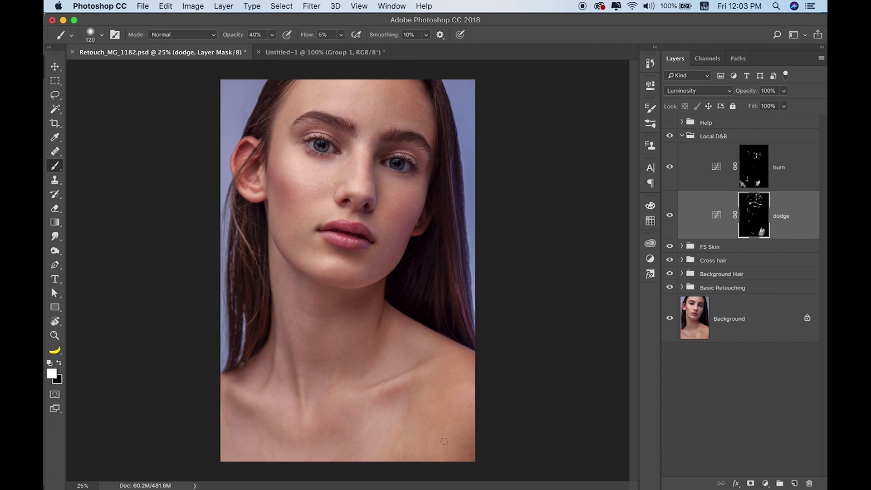
click(754, 164)
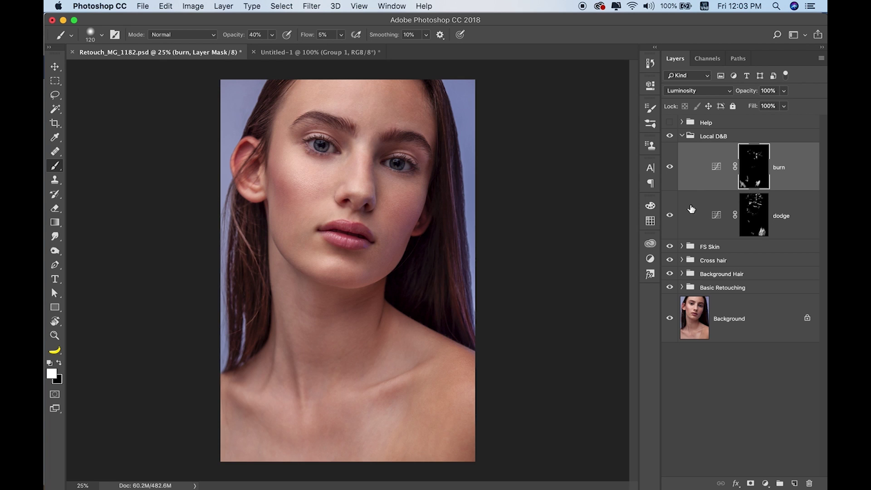
click(712, 136)
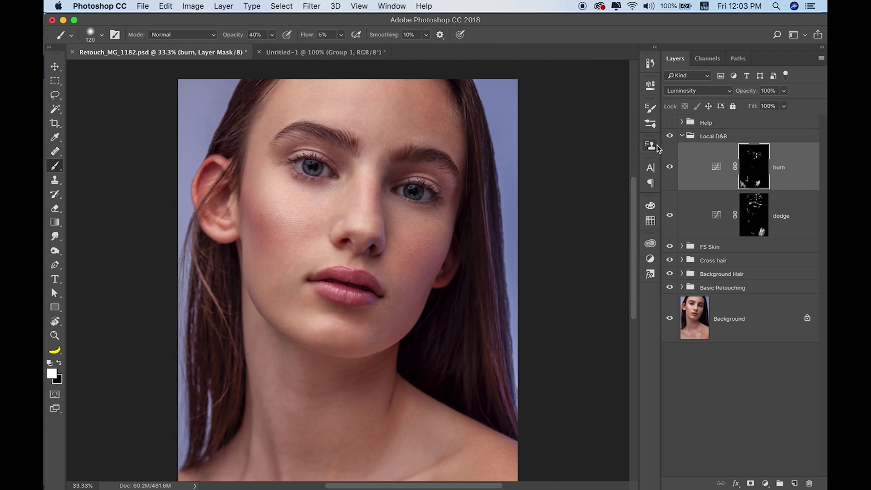
click(682, 136)
click(766, 483)
Step: Add Curves 2, apply the image to its mask in Multiply, lift a highlight point, then duplicate it
click(756, 337)
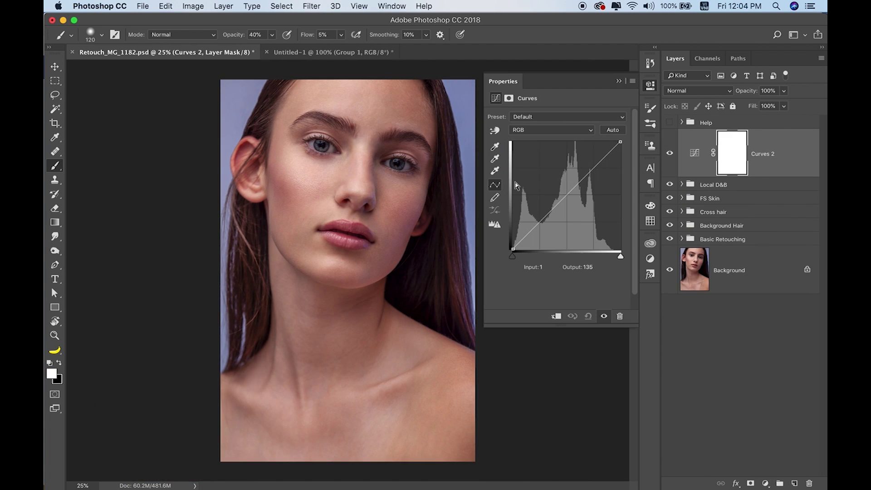
click(193, 6)
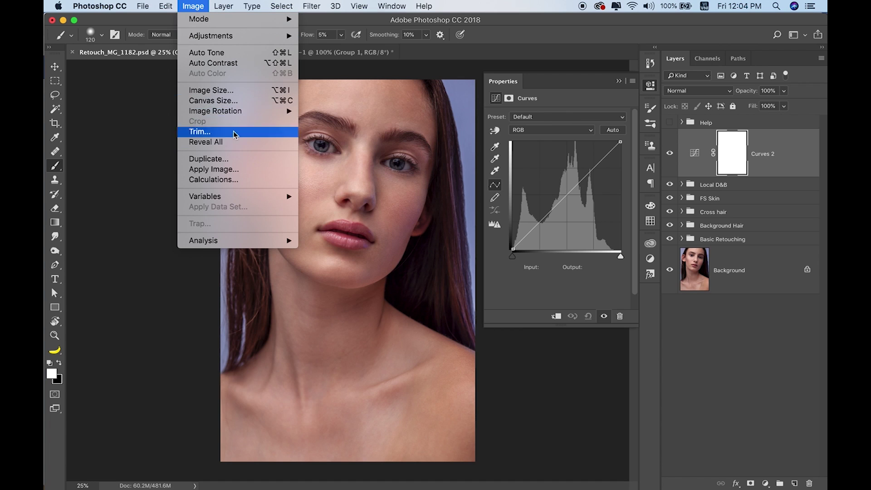
click(225, 172)
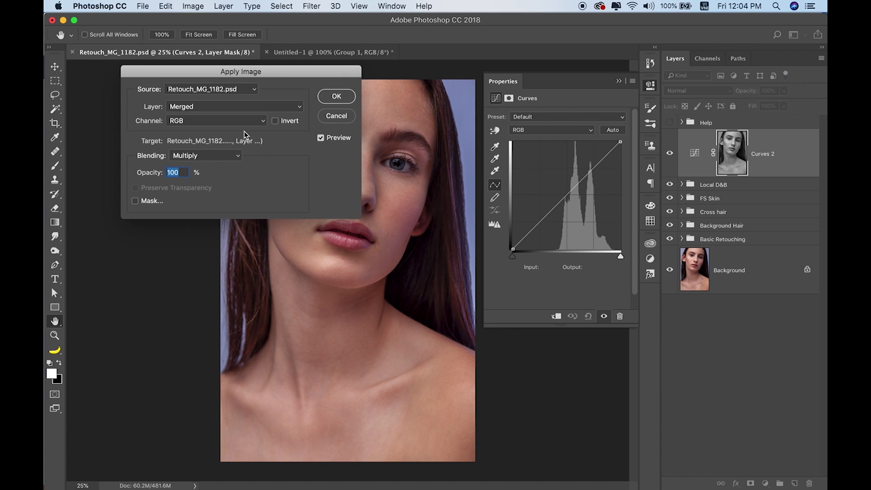
key(Return)
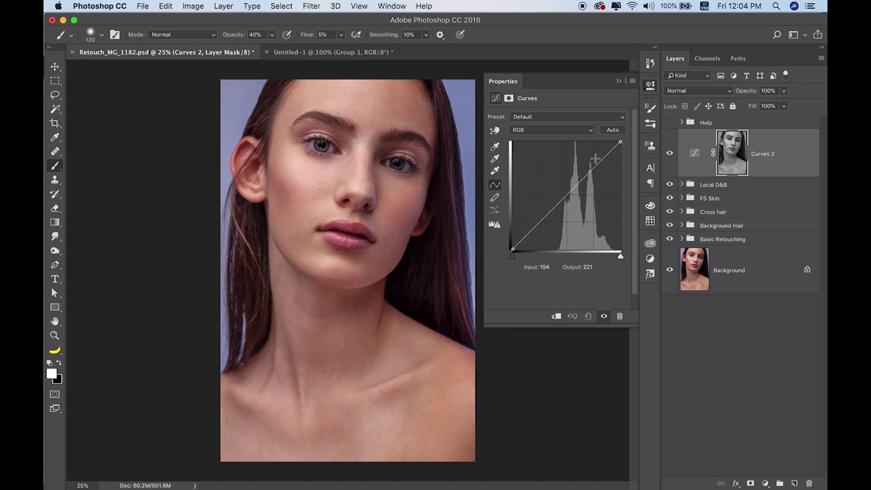
drag(591, 170, 591, 166)
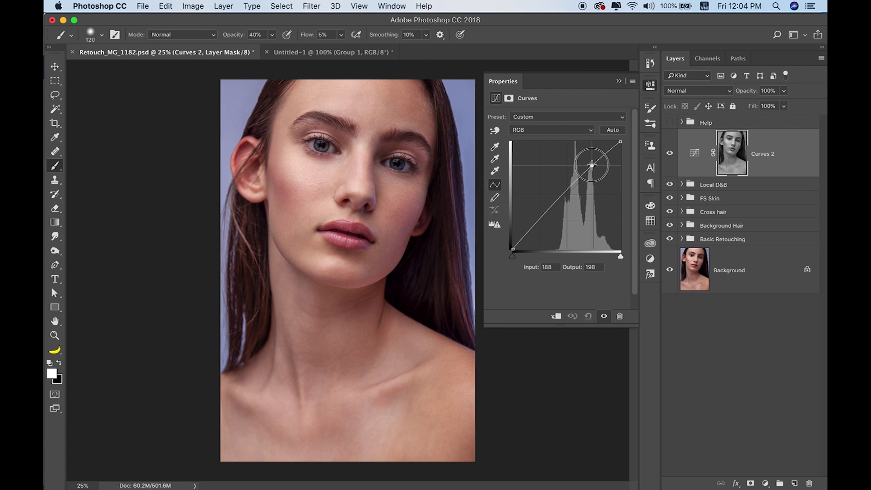
key(ctrl+j)
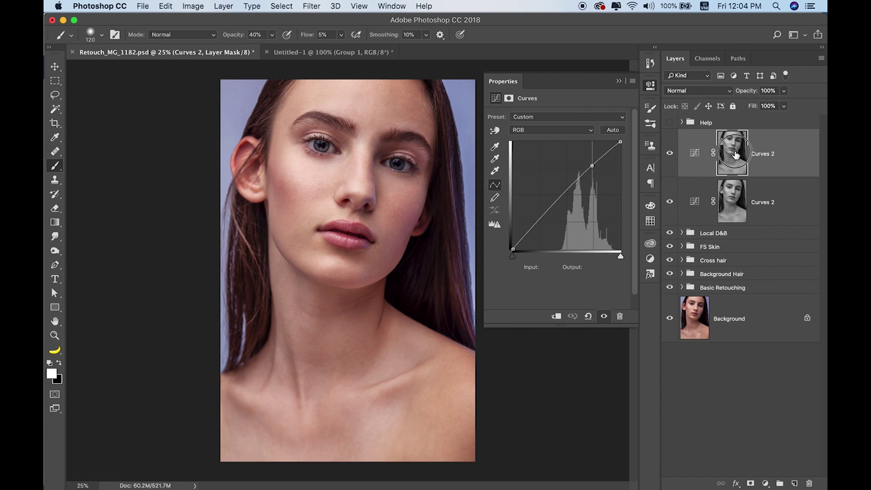
Step: Invert the Curves 2 copy's mask and bend its curve down to darken midtones and shadows
click(732, 156)
key(ctrl+i)
click(680, 163)
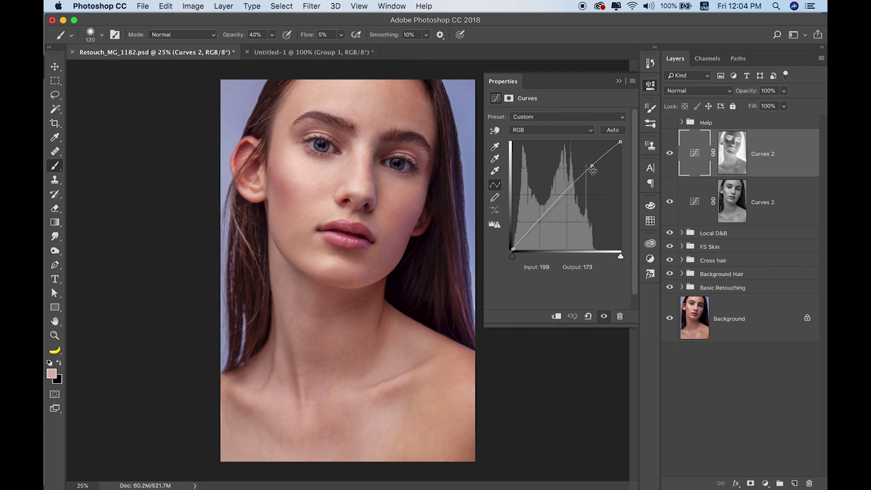
drag(592, 165, 590, 171)
drag(558, 203, 548, 229)
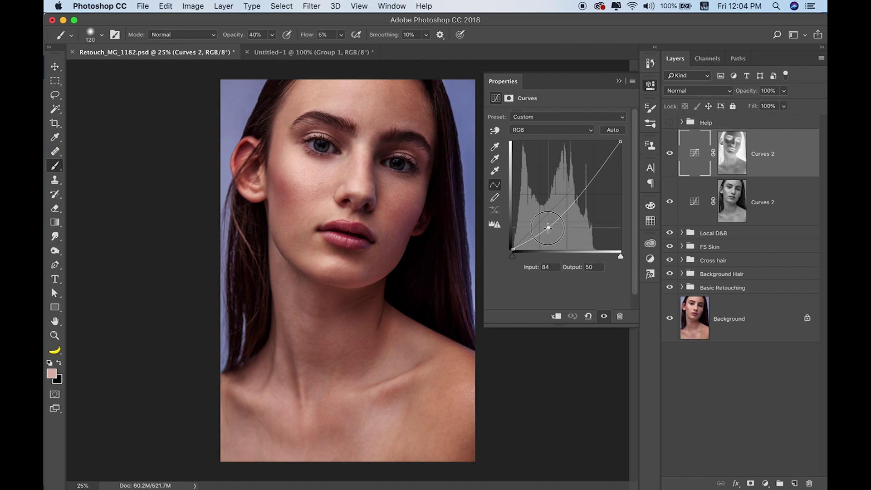
click(592, 176)
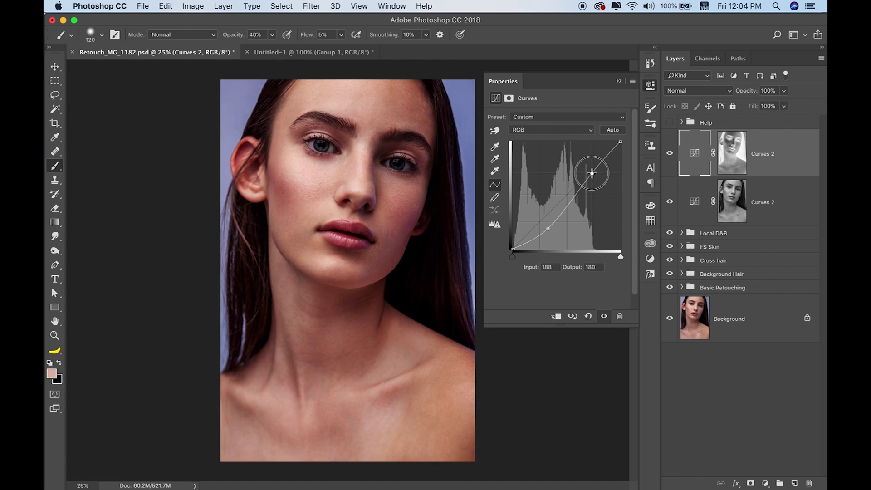
key(Down)
key(Down)
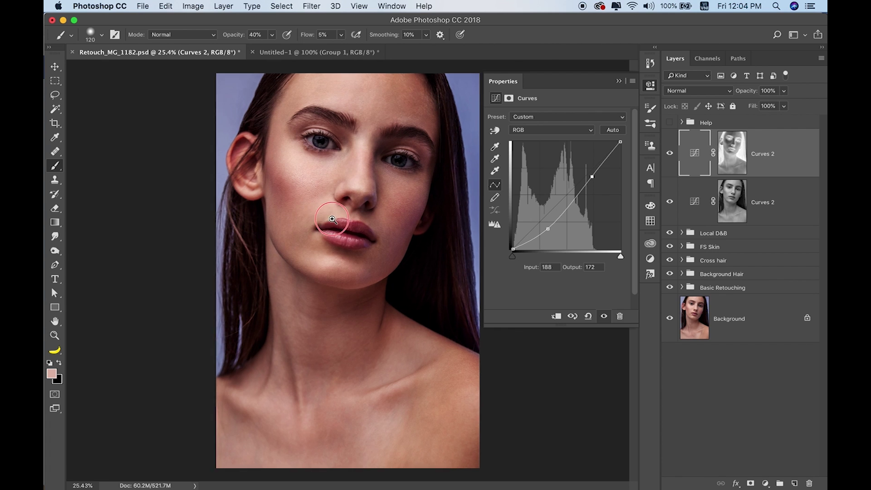
scroll(345, 217, up, 5)
drag(549, 229, 545, 228)
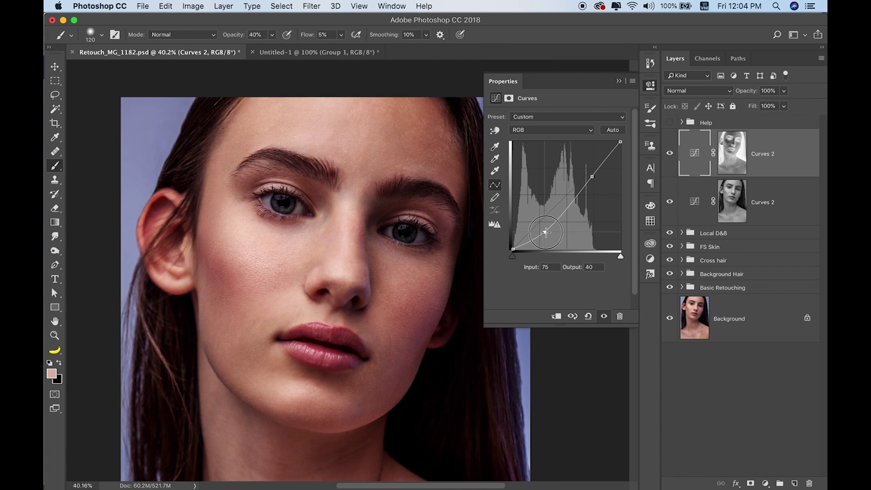
drag(592, 176, 593, 174)
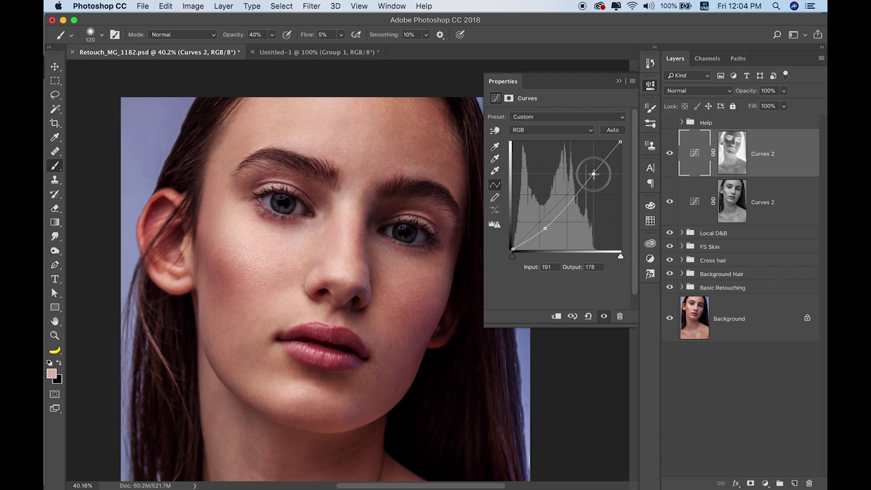
Step: Set both Curves 2 layers to Luminosity blending mode
shift+click(774, 195)
click(697, 91)
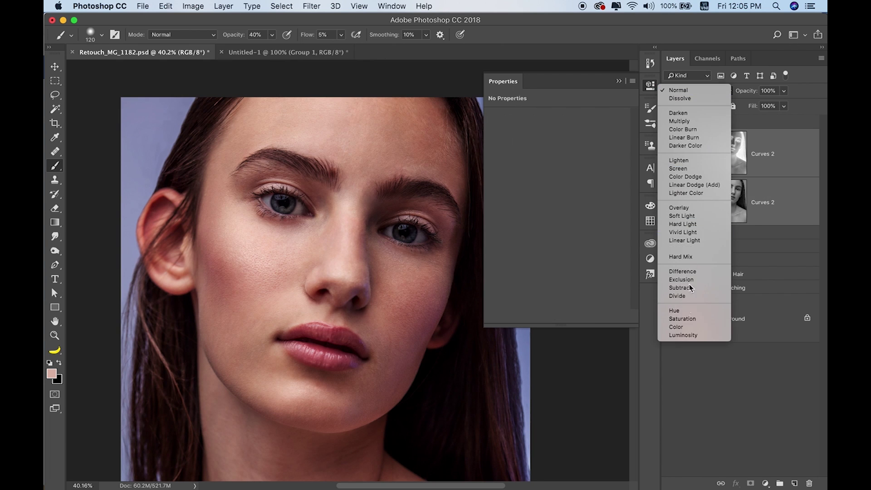
click(681, 336)
click(619, 81)
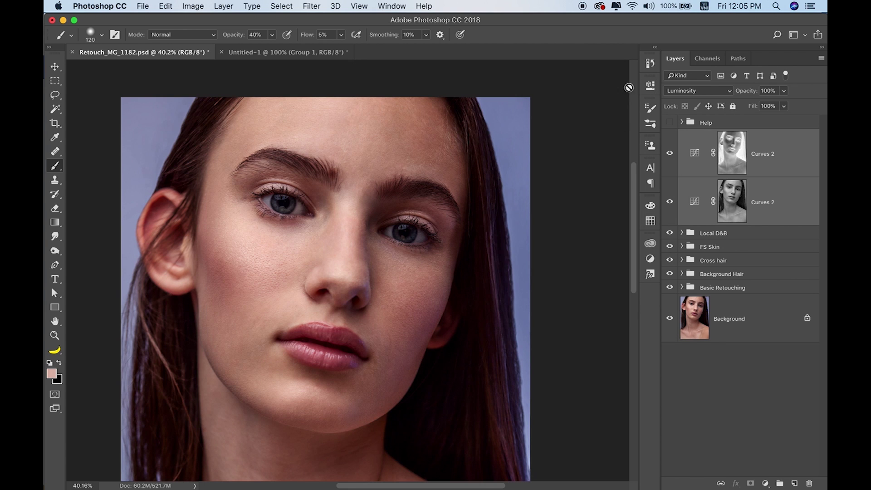
Step: Lift the highlight point slightly on the lower Curves 2 layer's curve
click(768, 124)
key(super+minus)
key(super+minus)
click(773, 155)
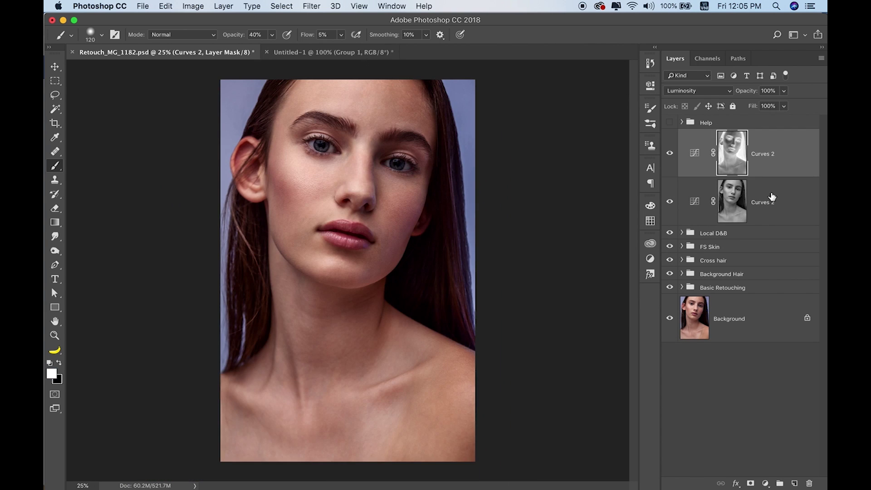
shift+click(762, 195)
double_click(698, 202)
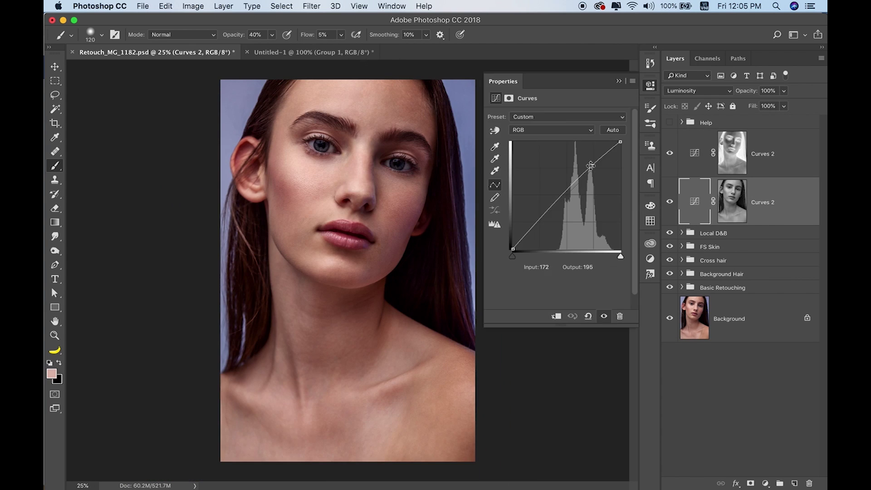
drag(591, 164, 590, 163)
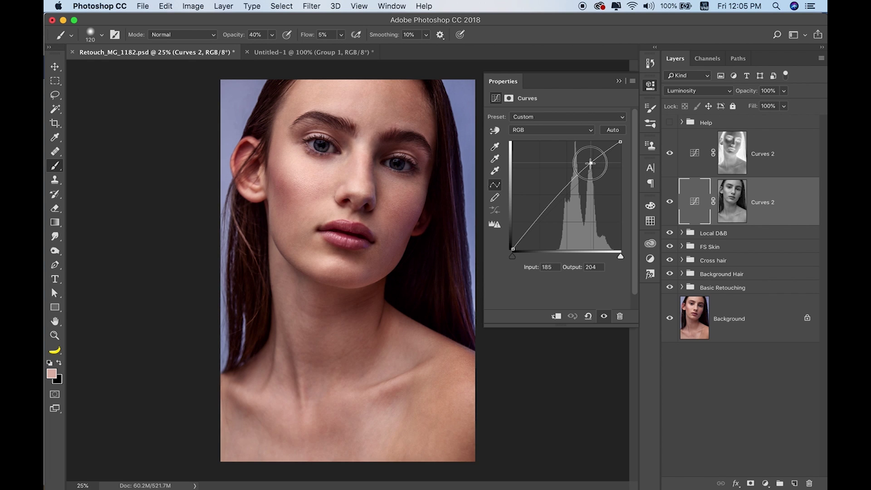
click(619, 81)
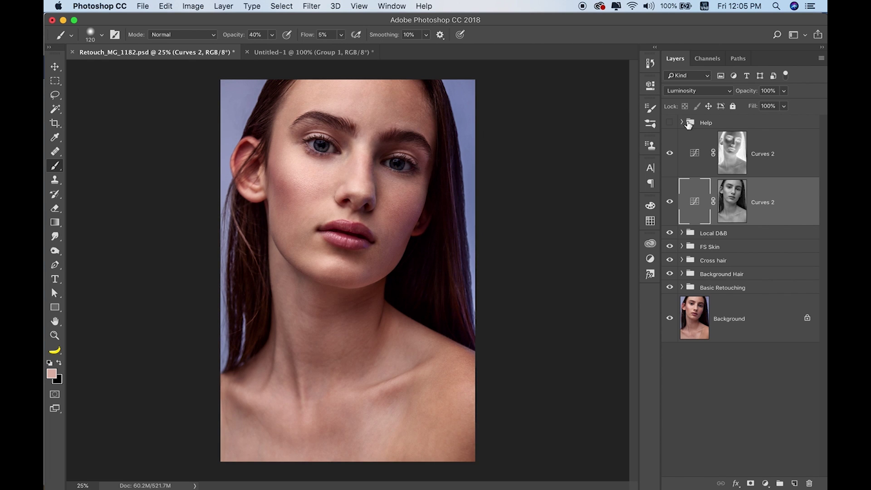
Step: Group the two Curves 2 layers together
click(743, 155)
key(super+g)
double_click(708, 136)
Step: Name the new group 'Contrast' and compare the portrait with it off and on
text(Contrast)
key(Return)
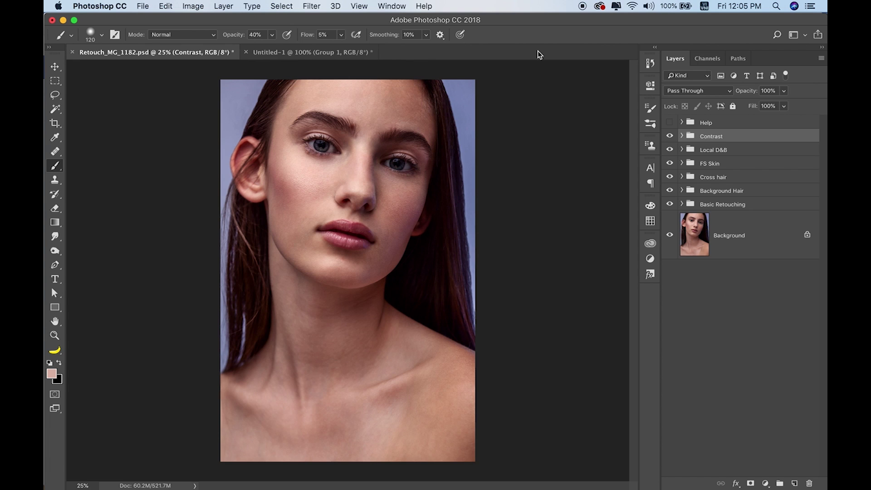
click(669, 136)
key(super+minus)
key(super+minus)
key(super+plus)
key(super+plus)
key(super+plus)
key(super+plus)
Step: Save the document and check the face with Local D&B hidden
key(super+s)
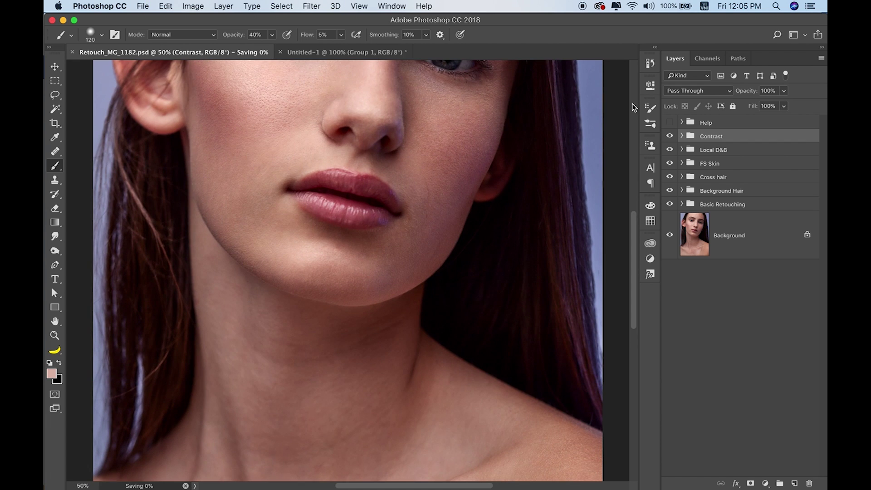
scroll(420, 210, up, 5)
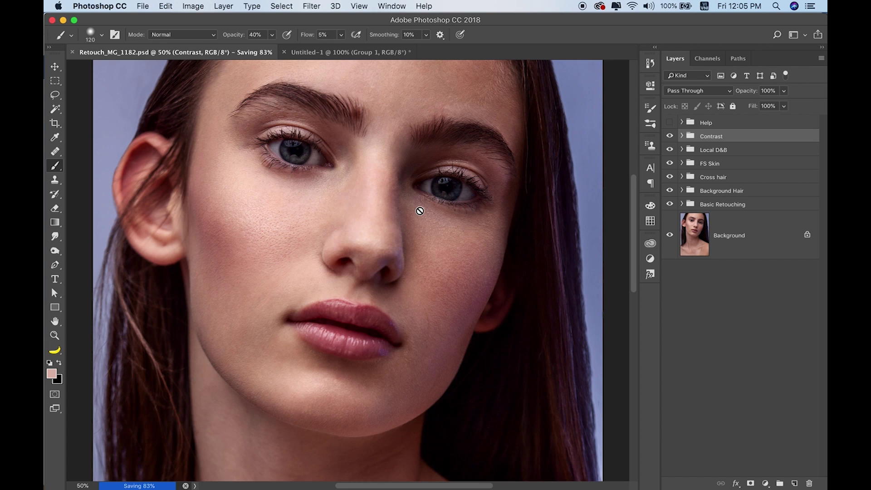
scroll(420, 211, up, 3)
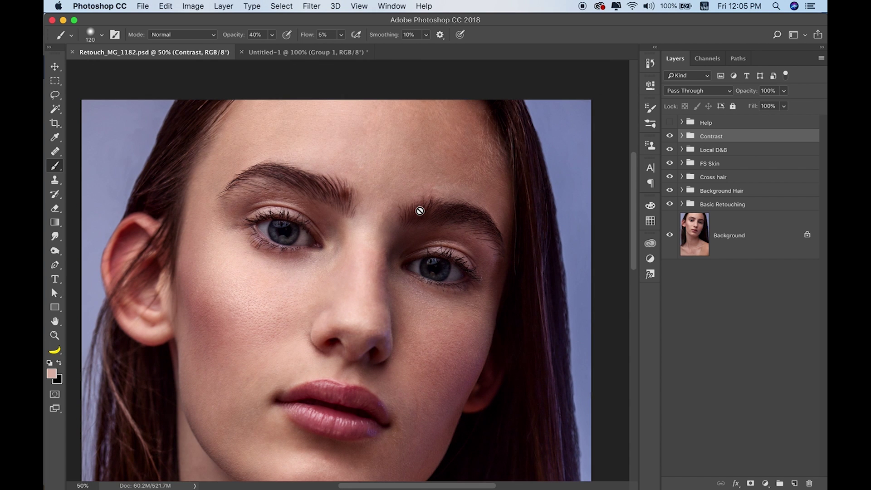
key(super+minus)
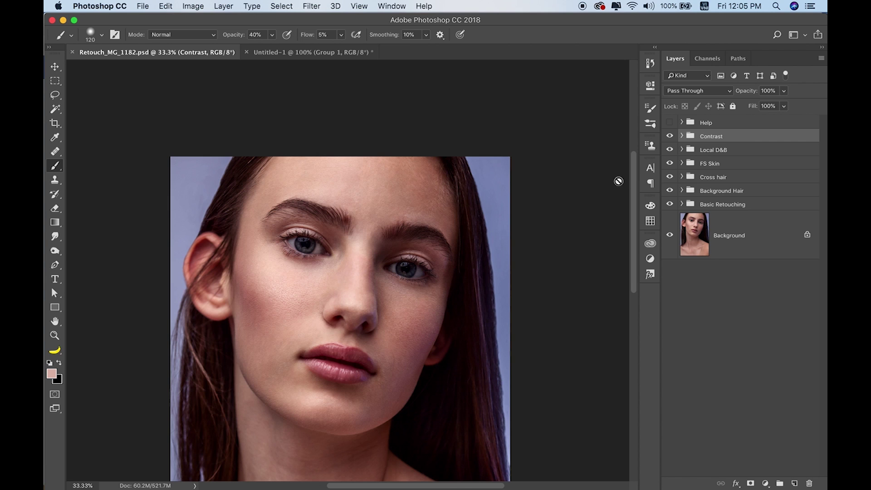
click(669, 150)
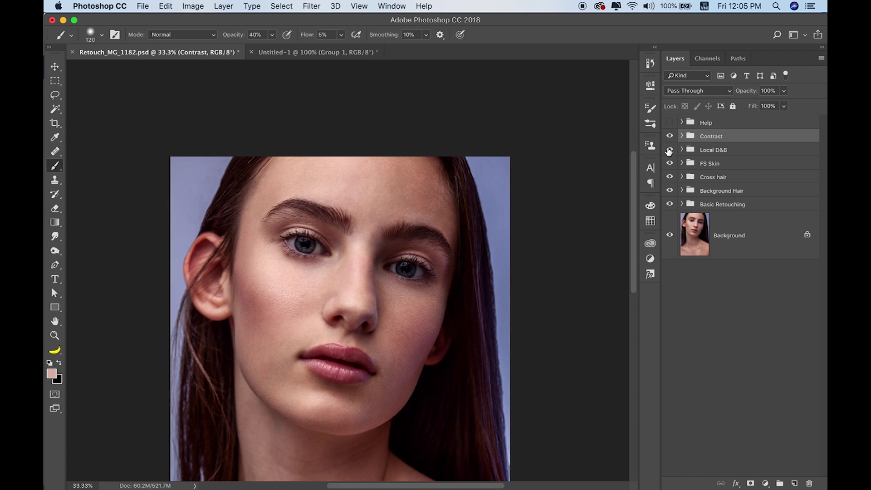
Step: Expand Local D&B, toggle the dodge layer to compare its effect, and select its mask
click(669, 150)
click(669, 149)
click(681, 150)
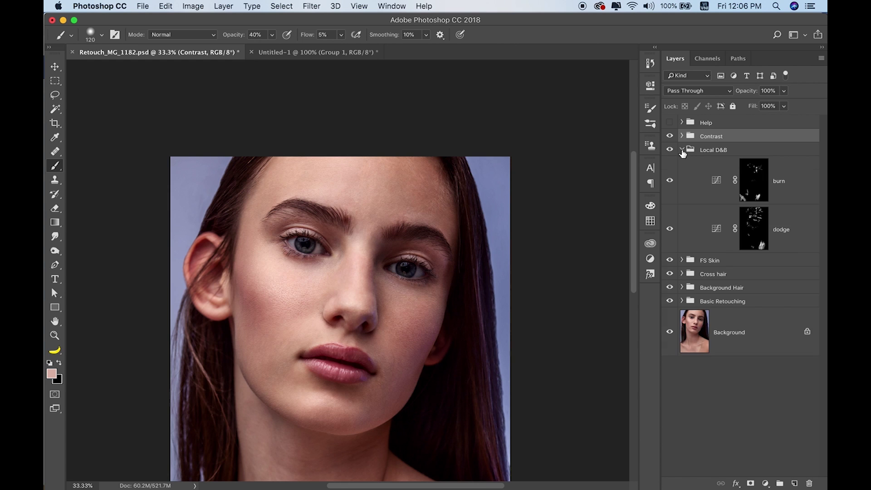
click(670, 230)
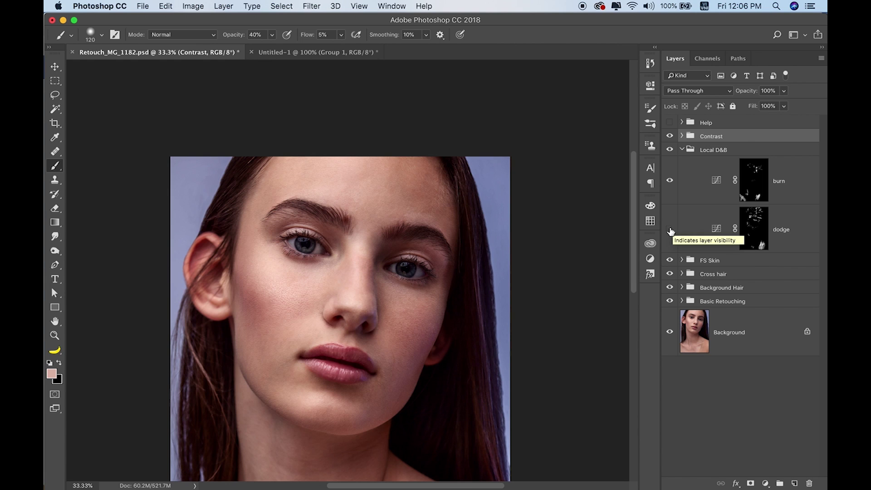
click(670, 231)
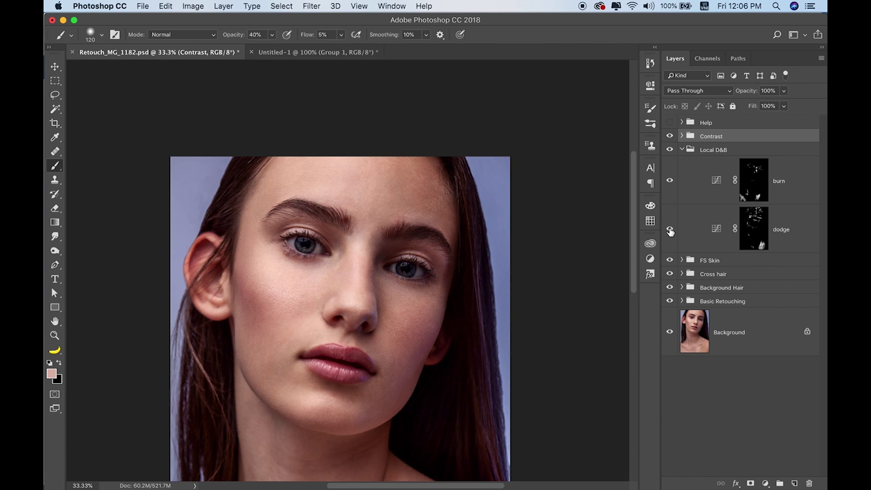
click(747, 229)
key(x)
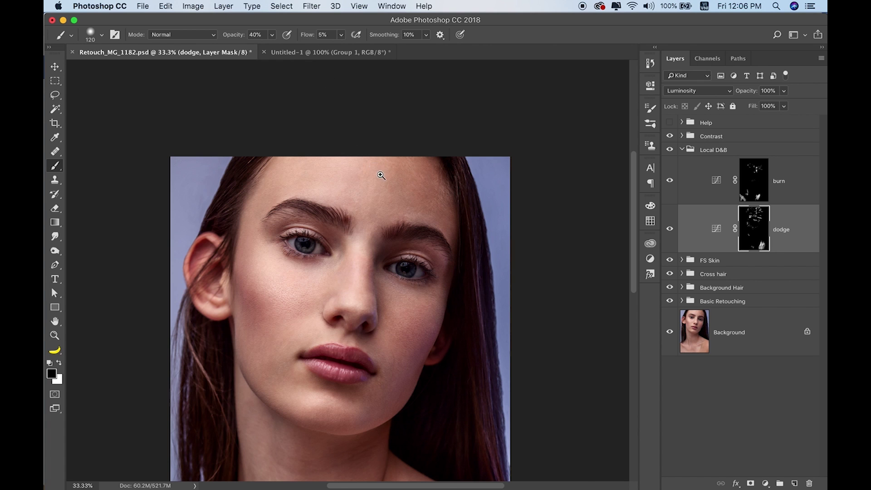
drag(379, 175, 388, 174)
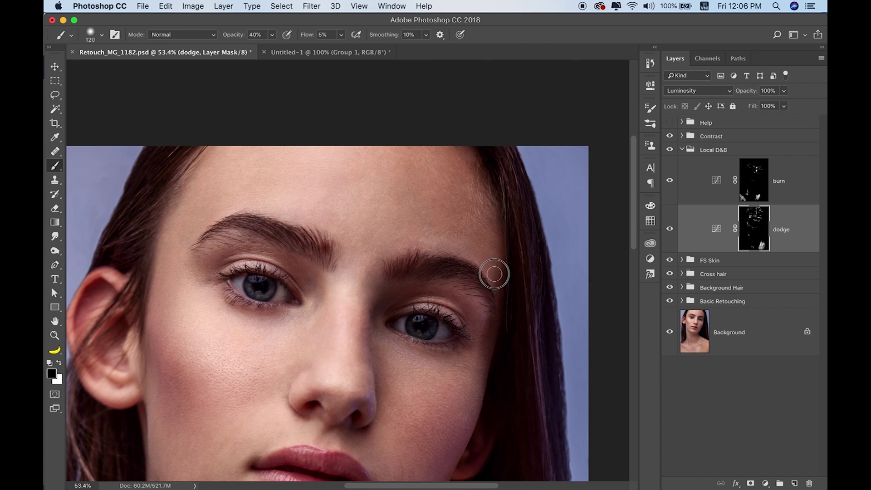
click(670, 230)
click(670, 229)
click(670, 229)
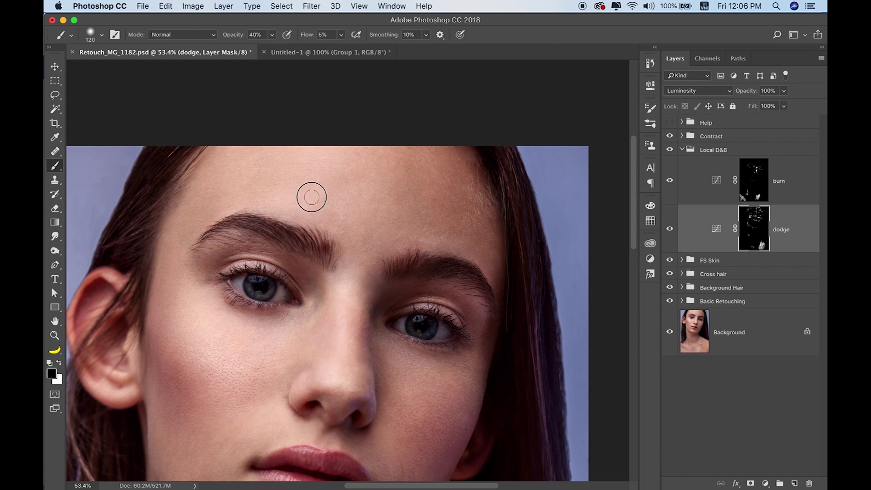
Step: Toggle the Local D&B group to compare, select the burn mask, and collapse the group
click(671, 151)
click(671, 151)
click(671, 151)
key(super+minus)
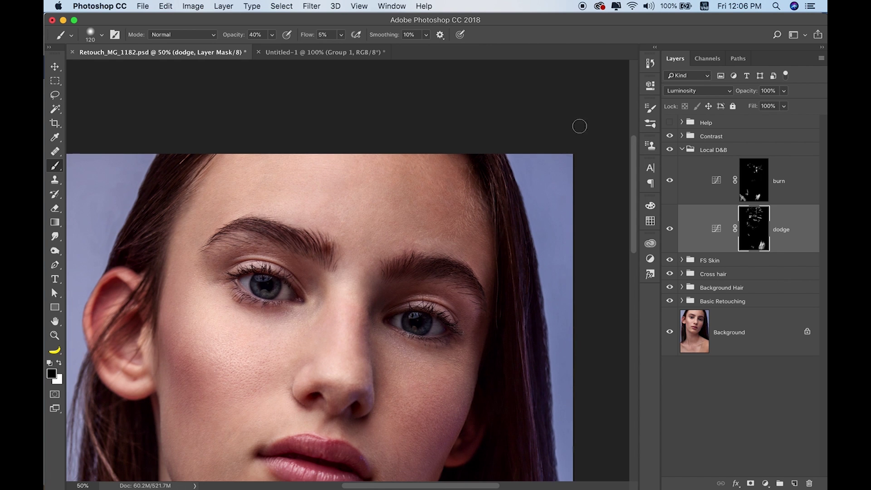
click(754, 173)
click(682, 150)
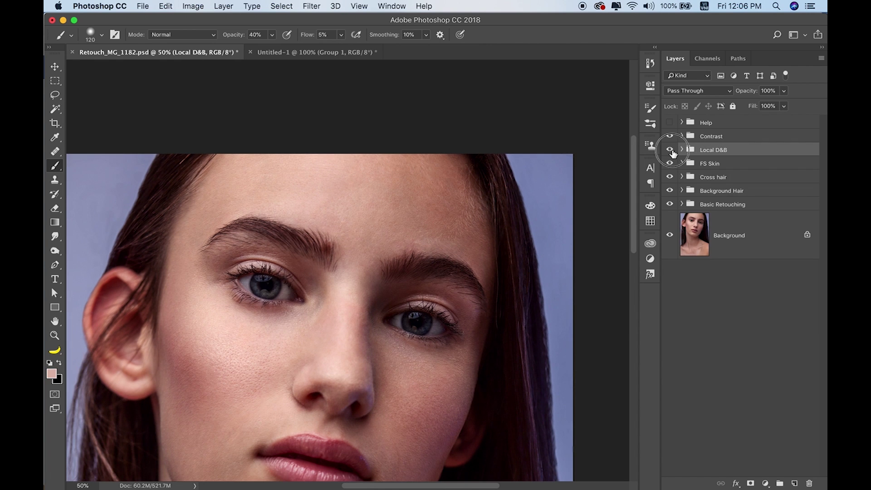
key(super+minus)
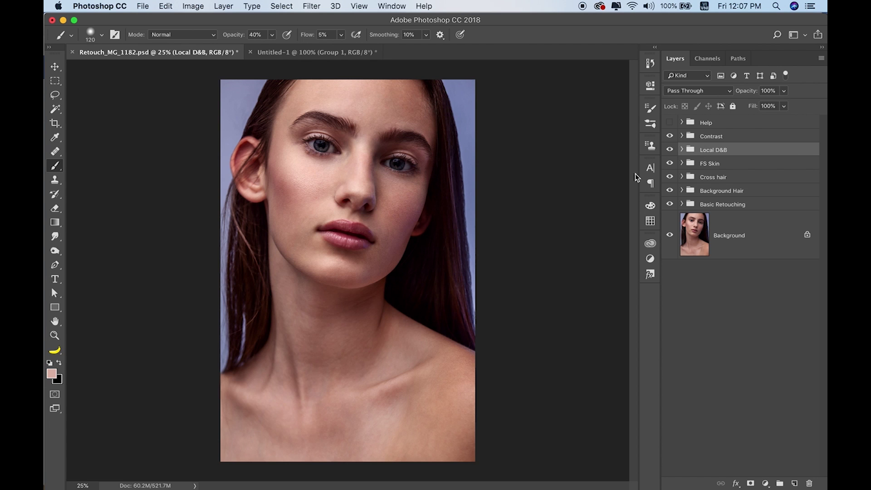
Step: Adjust the zoom, select the Contrast group, and open the new adjustment layer list
mouse_move(358, 195)
mouse_down()
mouse_move(409, 188)
mouse_move(372, 190)
mouse_up()
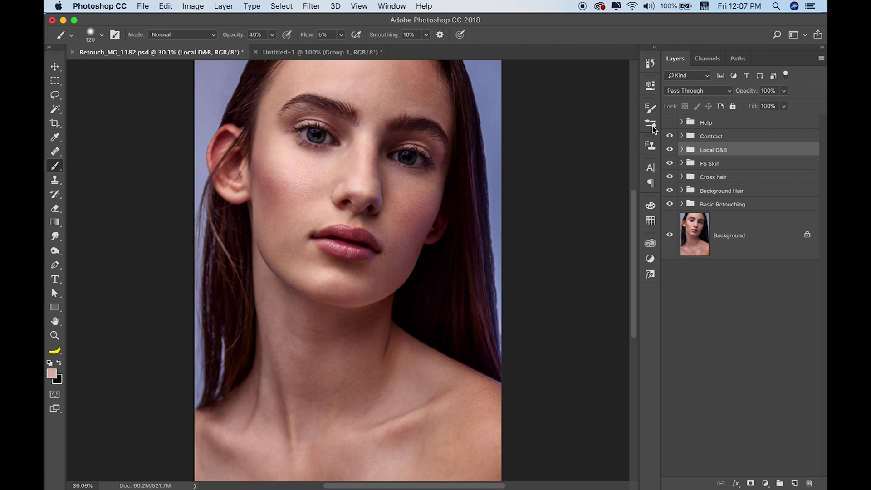
click(734, 136)
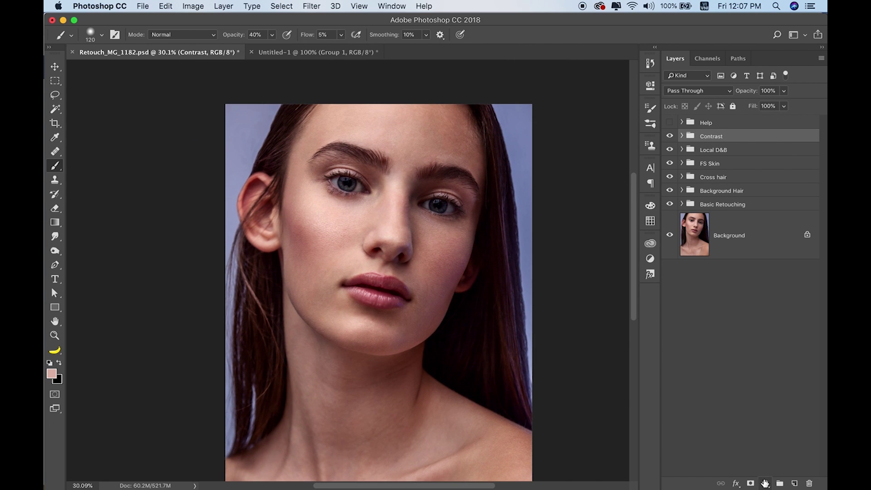
click(765, 483)
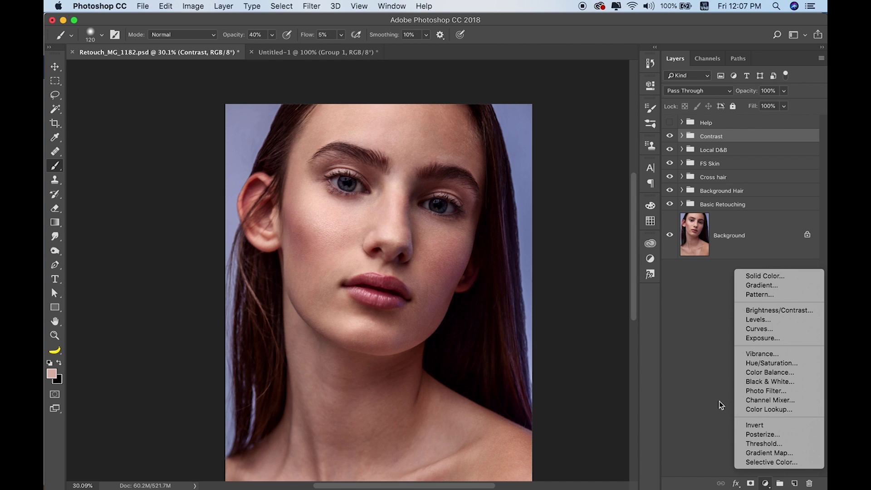
Step: Add a brightening Curves 3 layer and a duplicate with its midpoint pulled down to darken
click(760, 329)
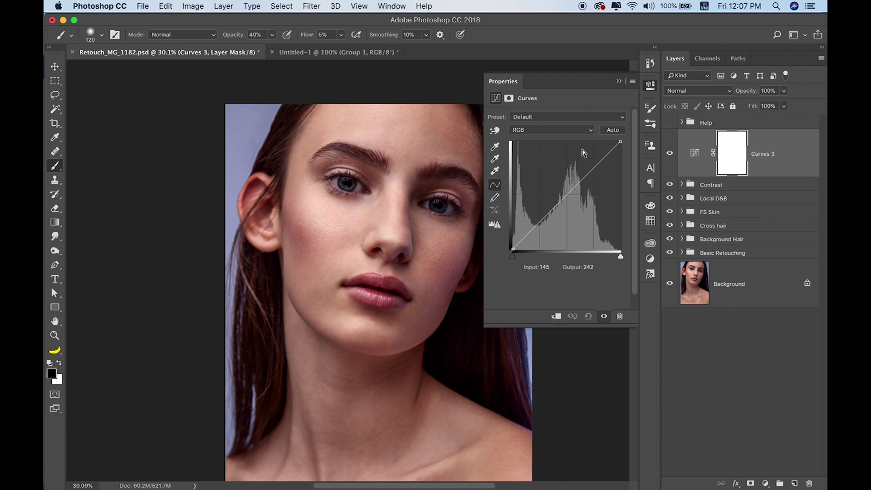
drag(569, 194, 566, 190)
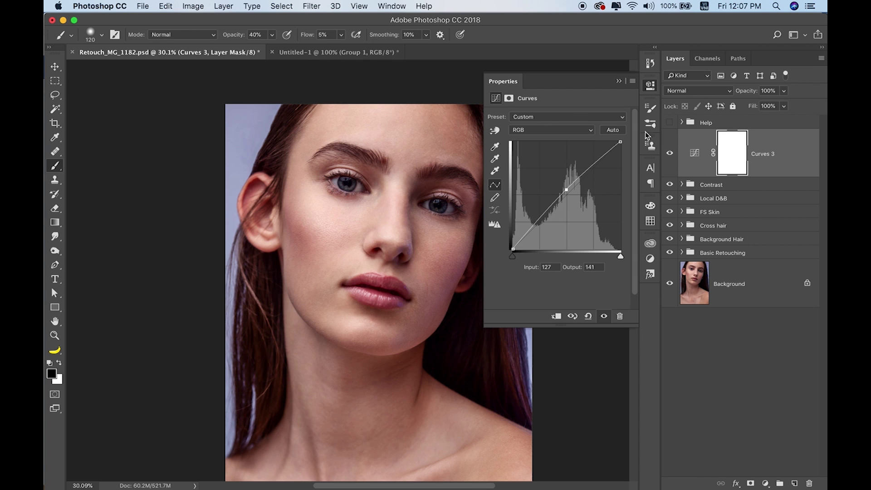
click(766, 150)
key(super+j)
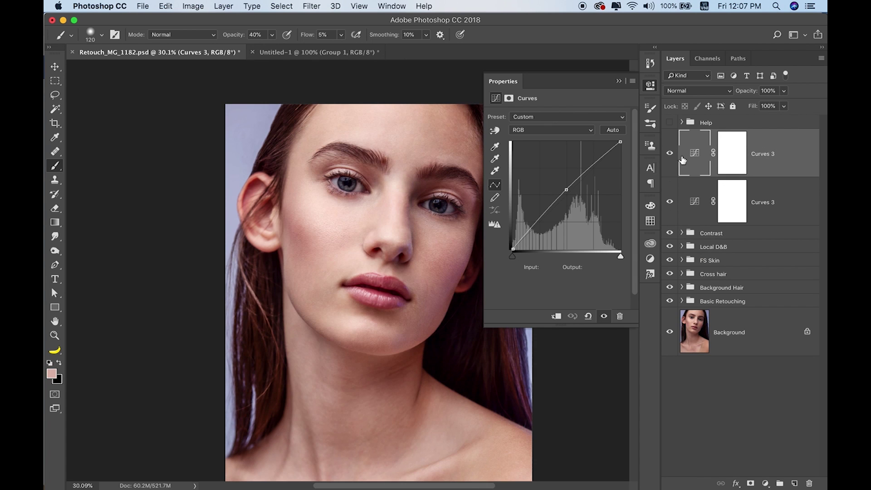
drag(567, 189, 566, 201)
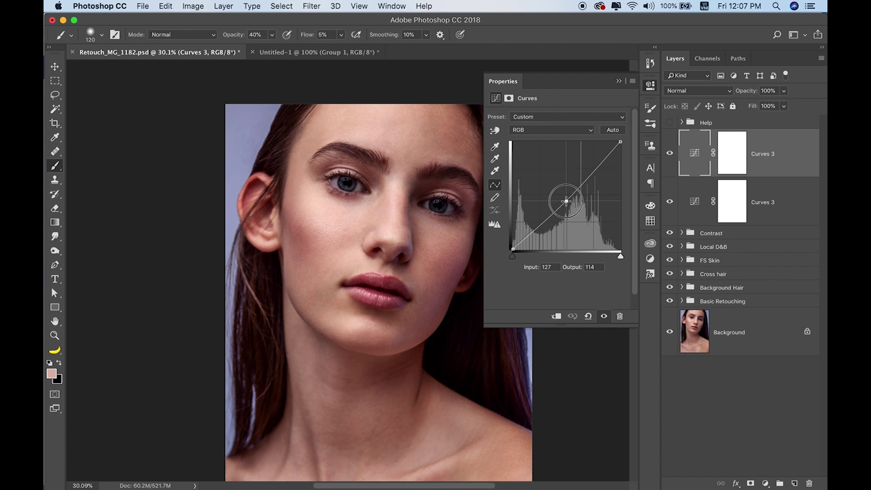
Step: Invert both Curves 3 masks to black
click(620, 81)
click(727, 144)
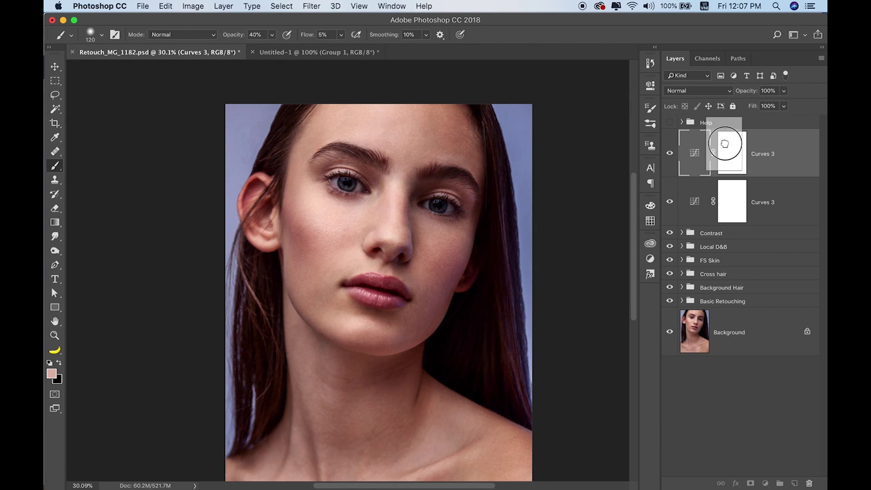
key(super+i)
click(726, 197)
key(super+i)
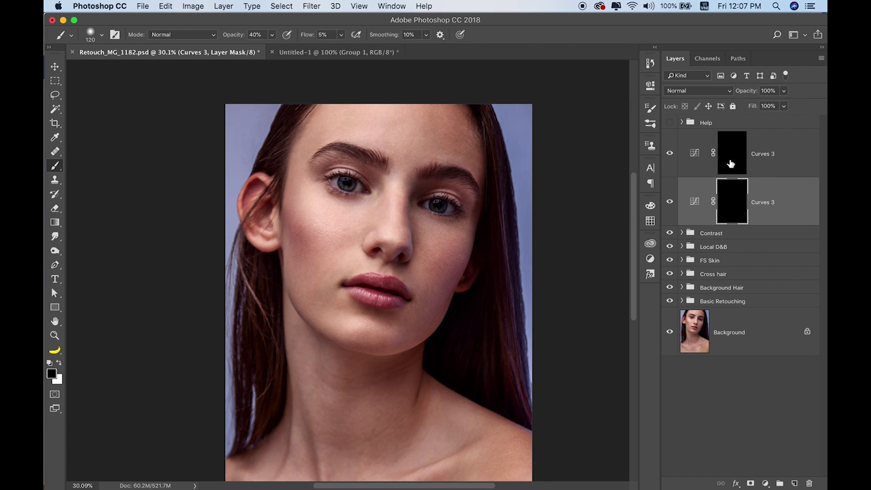
click(740, 155)
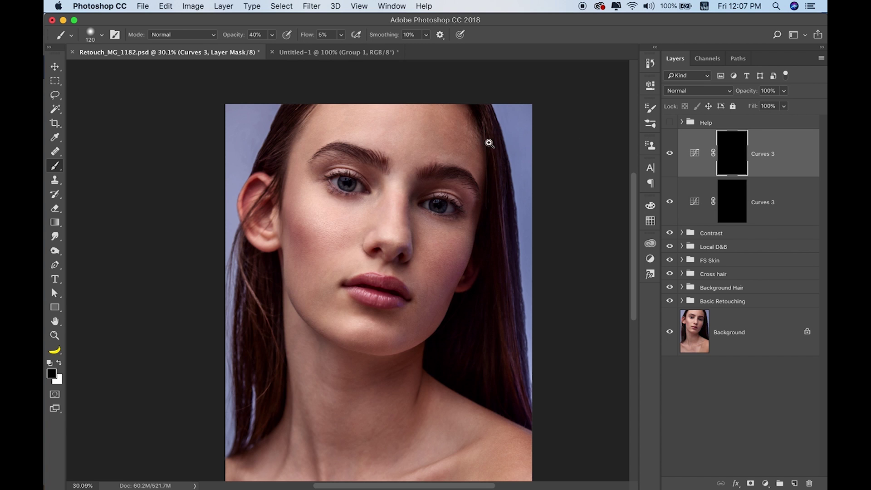
Step: Paint white on the upper Curves 3 mask along the hairline, left hair and nose bridge
scroll(490, 144, up, 2)
key(x)
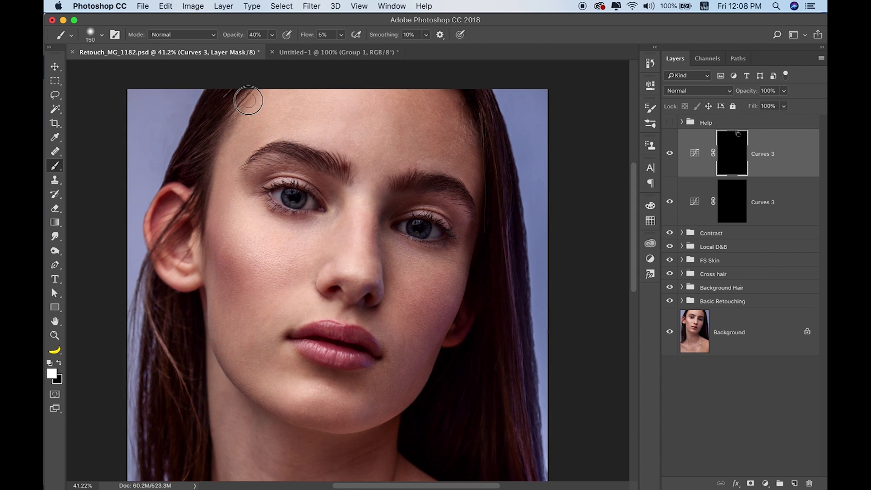
drag(245, 97, 312, 97)
drag(210, 203, 239, 375)
key(bracketleft)
key(bracketleft)
key(bracketleft)
scroll(414, 230, up, 2)
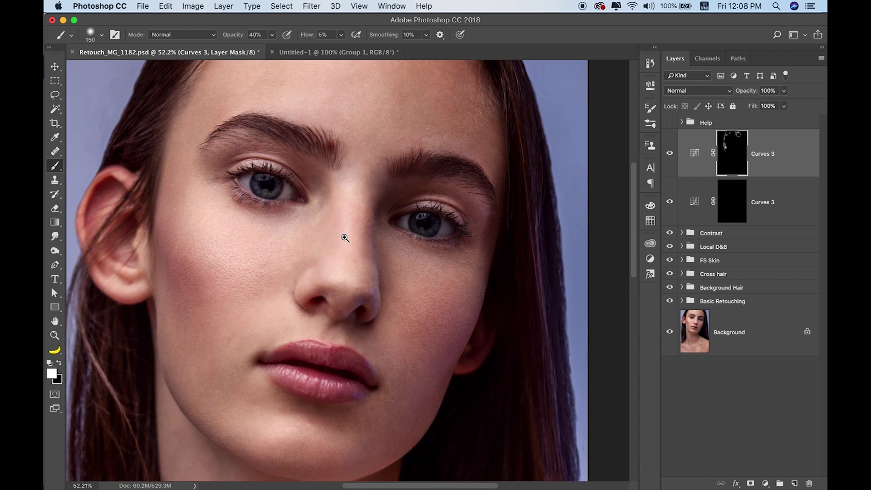
drag(365, 232, 370, 272)
Step: Target the lower Curves 3 mask, fit the image on screen, and turn that layer on
key(ctrl+plus)
key(ctrl+plus)
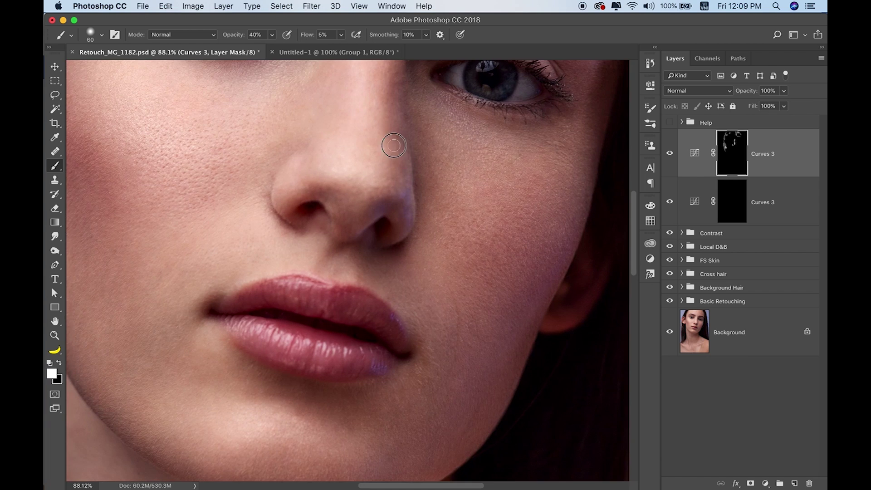
key(ctrl+minus)
key(ctrl+minus)
key(alt+bracketleft)
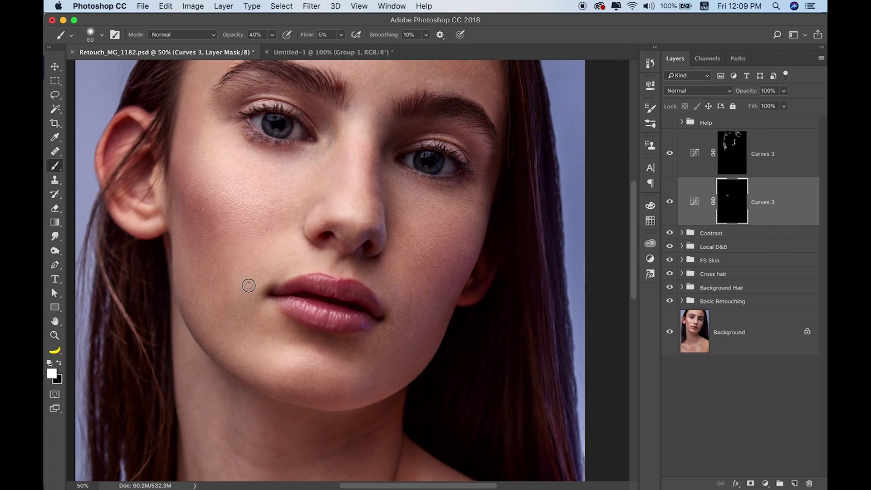
key(ctrl+minus)
key(ctrl+0)
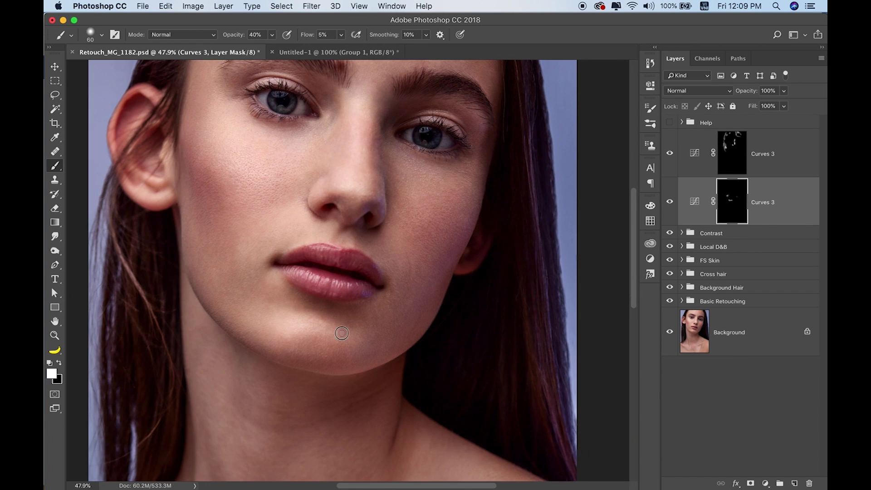
click(670, 201)
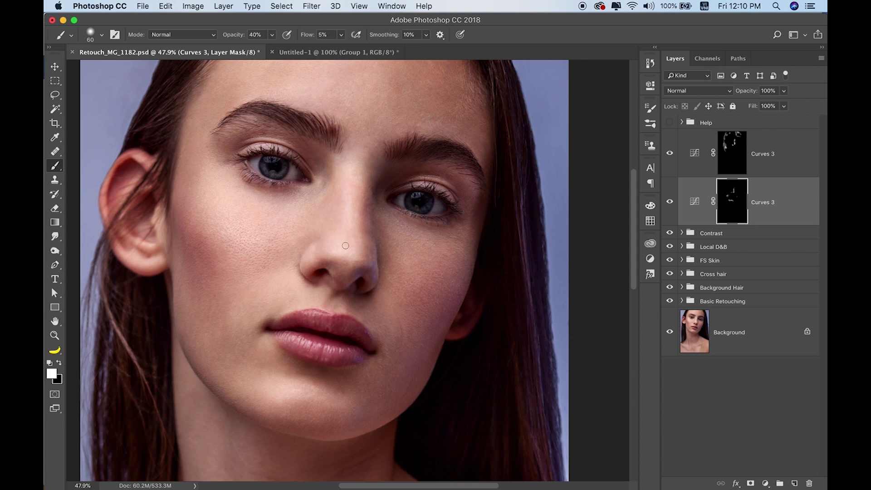
key(ctrl+minus)
key(ctrl+minus)
key(ctrl+minus)
scroll(411, 150, up, 5)
scroll(390, 227, up, 1)
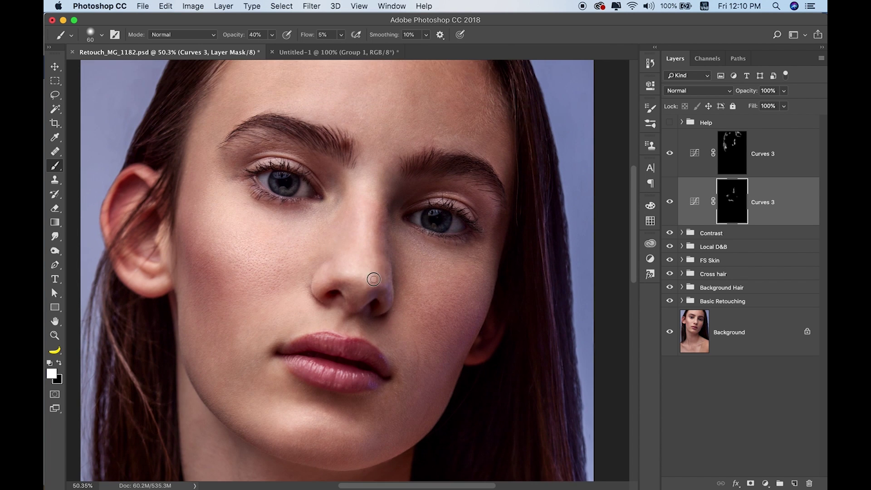
Step: Switch between the upper and lower Curves 3 masks while adjusting the zoom
key(alt+bracketright)
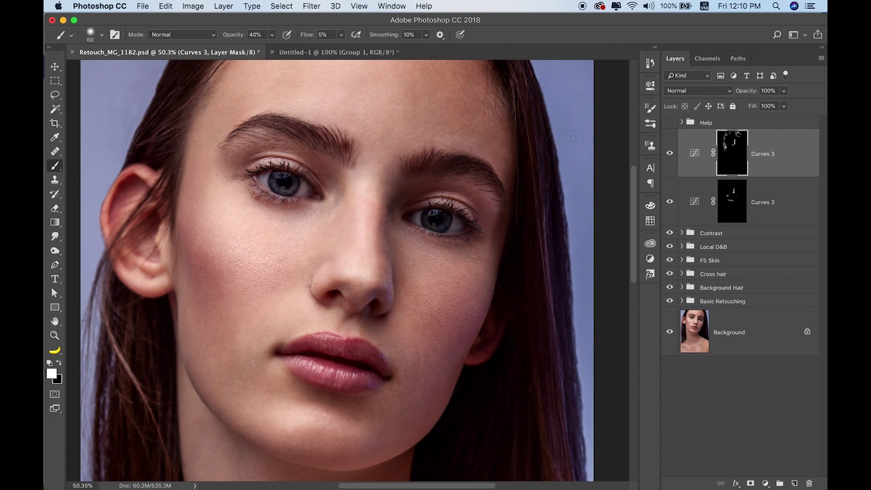
key(ctrl+minus)
key(ctrl+minus)
key(ctrl+minus)
key(ctrl+plus)
key(ctrl+plus)
key(ctrl+plus)
key(ctrl+minus)
key(ctrl+minus)
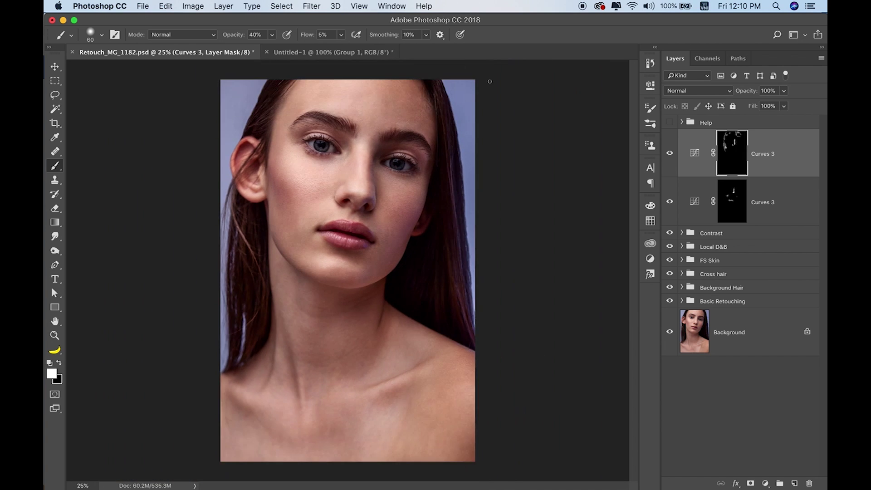
key(ctrl+plus)
click(752, 185)
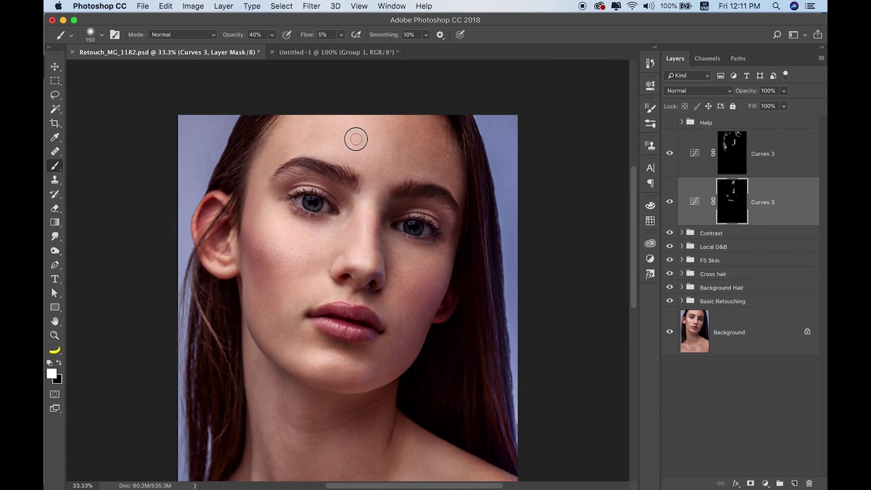
key(alt+bracketright)
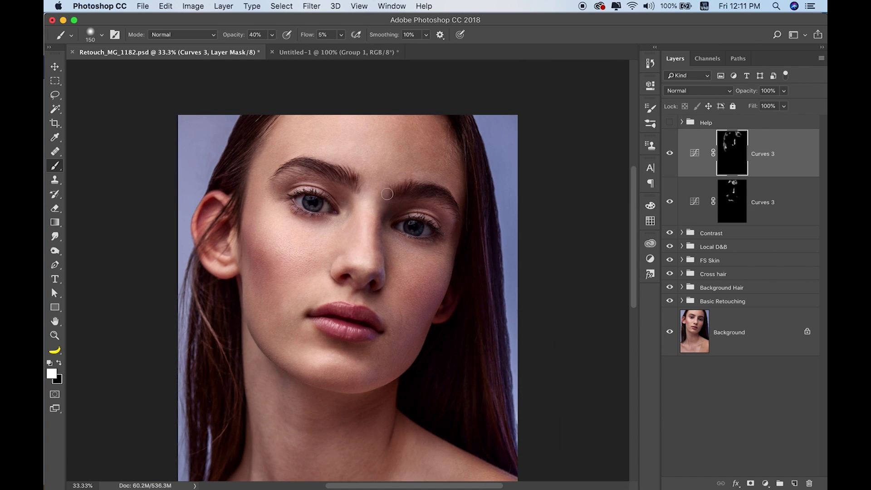
scroll(279, 376, down, 5)
scroll(424, 254, down, 3)
Step: Paint the lower Curves 3 mask across the neck and collarbones with a larger brush
key(alt+bracketleft)
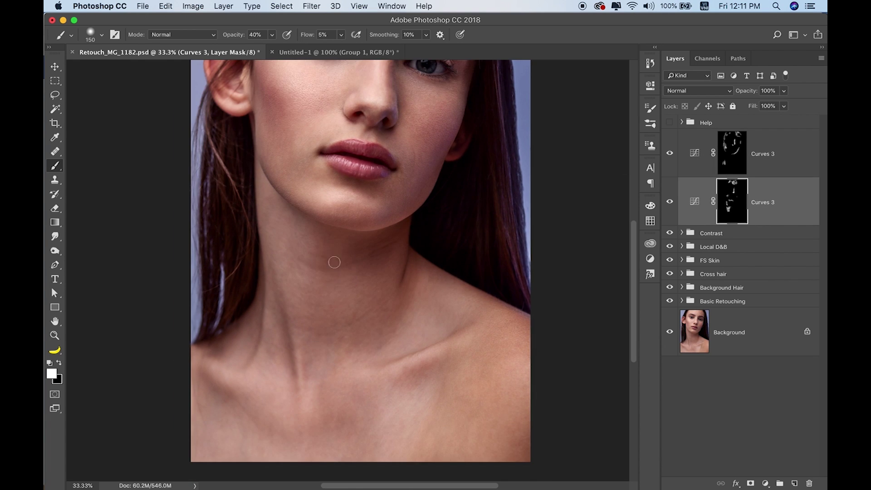
drag(271, 203, 355, 255)
key(bracketright)
mouse_move(432, 311)
mouse_down()
mouse_move(422, 440)
mouse_move(425, 398)
mouse_up()
key(alt+bracketright)
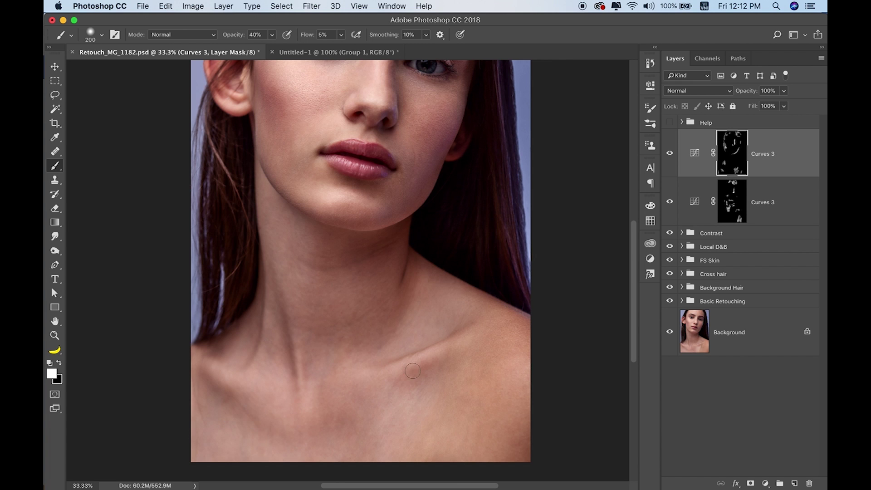
key(super+minus)
key(super+minus)
key(super+minus)
key(super+plus)
key(super+plus)
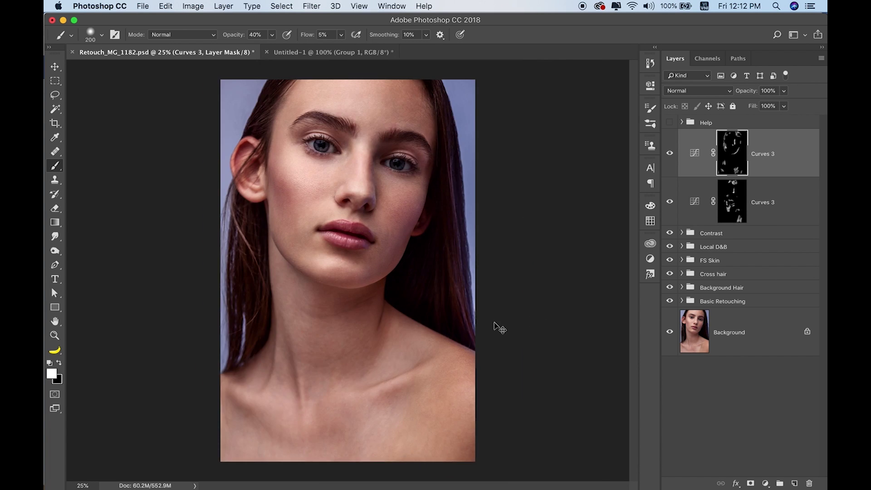
Step: Select Skin High in FS Skin and pick Clone Stamp sampling the current layer at the nose edge
key(super+plus)
click(682, 260)
click(749, 291)
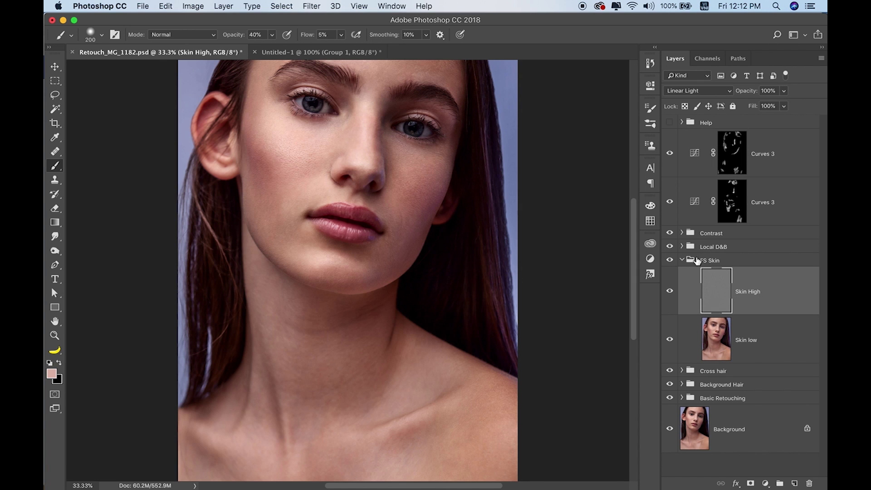
scroll(383, 126, up, 5)
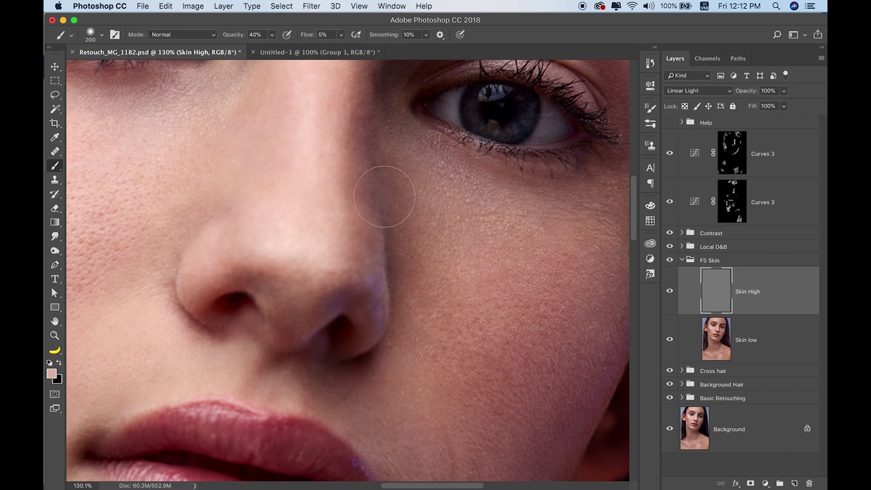
key(s)
click(449, 35)
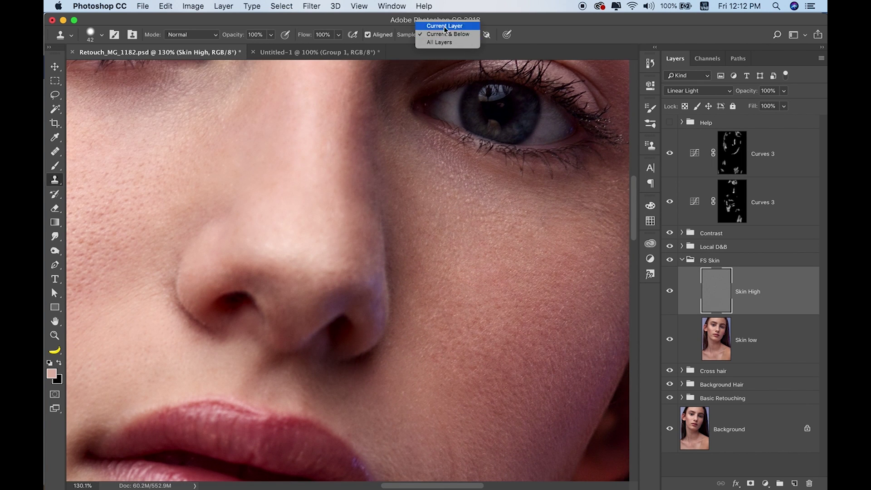
click(442, 25)
alt+click(364, 191)
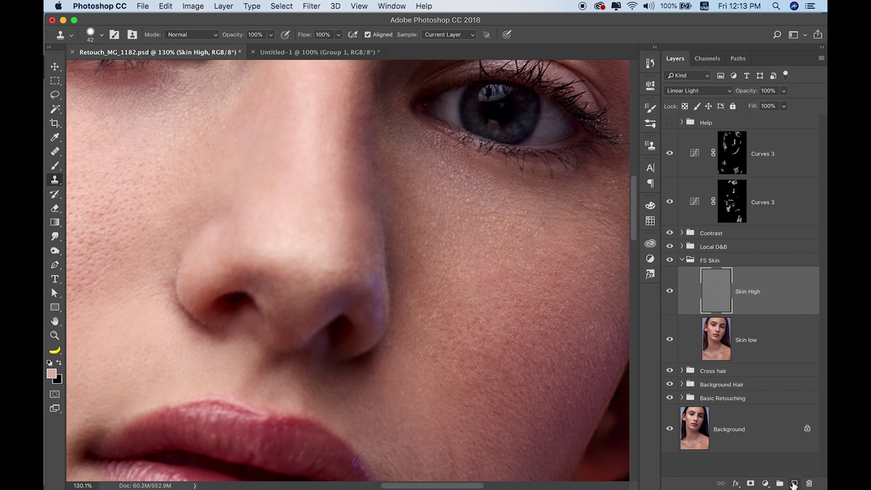
Step: Add Layer 3 below Skin High and clone skin along the nose edge with Current & Below sampling
super+click(795, 484)
alt+click(352, 154)
drag(363, 192, 363, 207)
alt+click(361, 184)
click(356, 204)
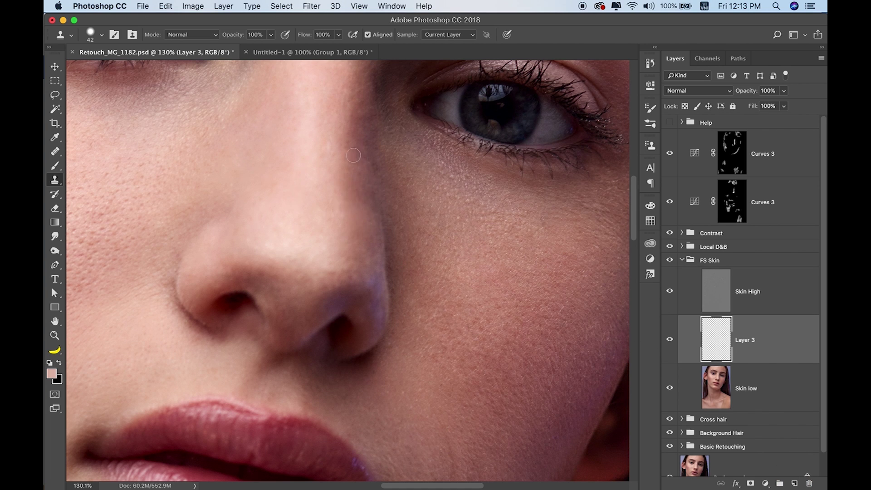
click(445, 42)
drag(377, 199, 378, 266)
Step: Undo the last clone stroke, drop clone opacity to 20%, shrink the brush, and review the portrait
key(ctrl+y)
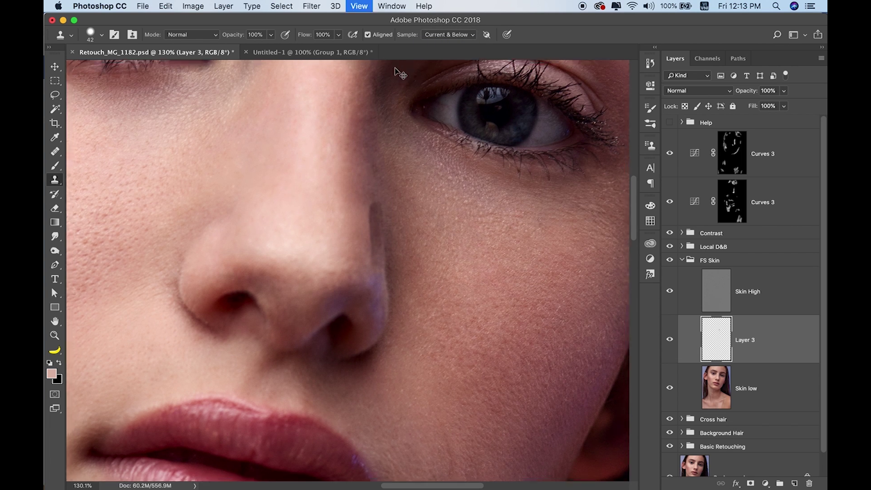
key(ctrl+0)
scroll(424, 253, up, 3)
scroll(486, 206, up, 2)
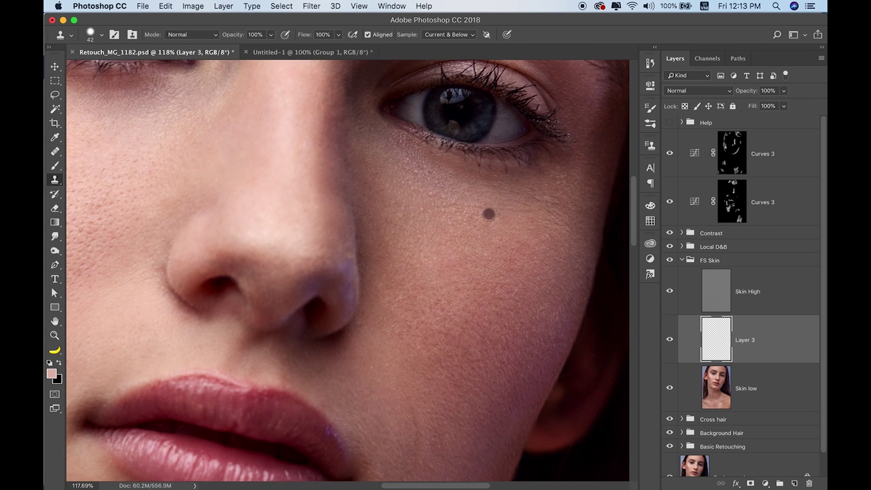
key(ctrl+z)
key(2)
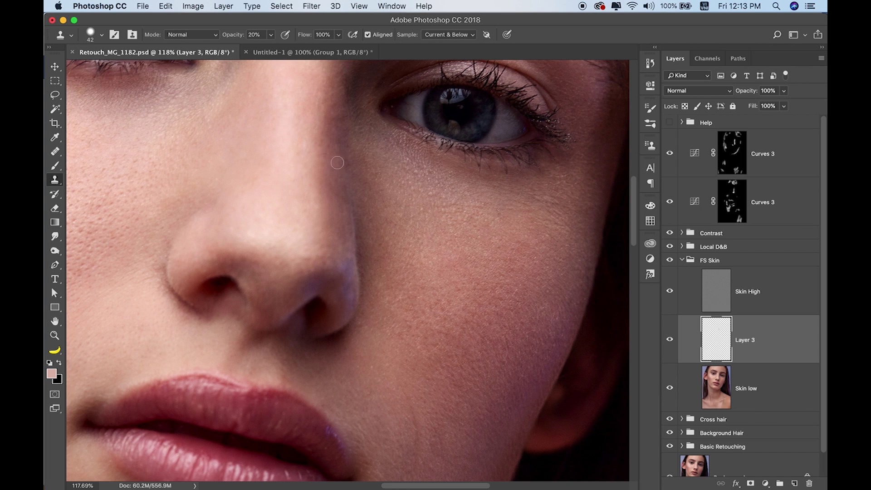
key(ctrl+0)
scroll(354, 242, up, 3)
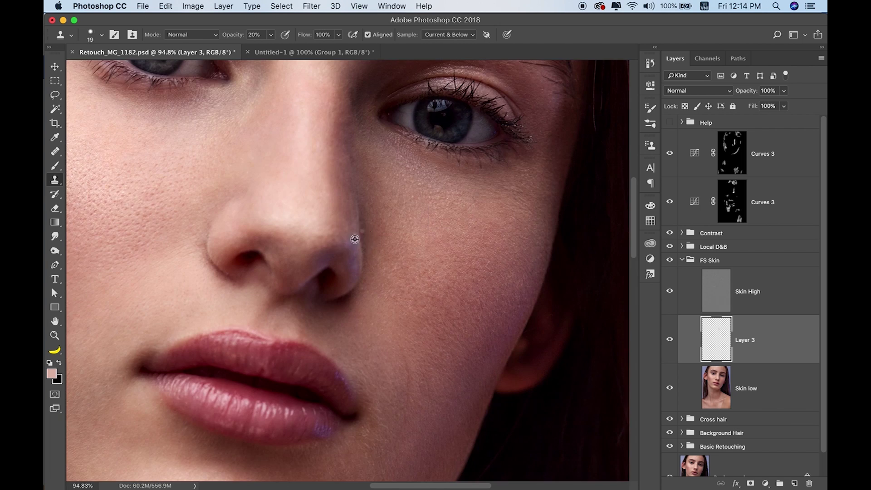
scroll(354, 242, up, 1)
key(bracketleft)
key(bracketleft)
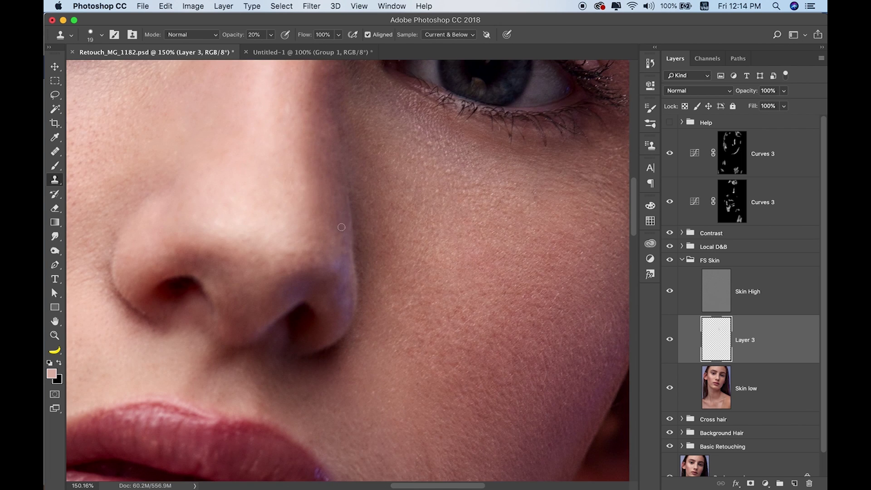
key(ctrl+0)
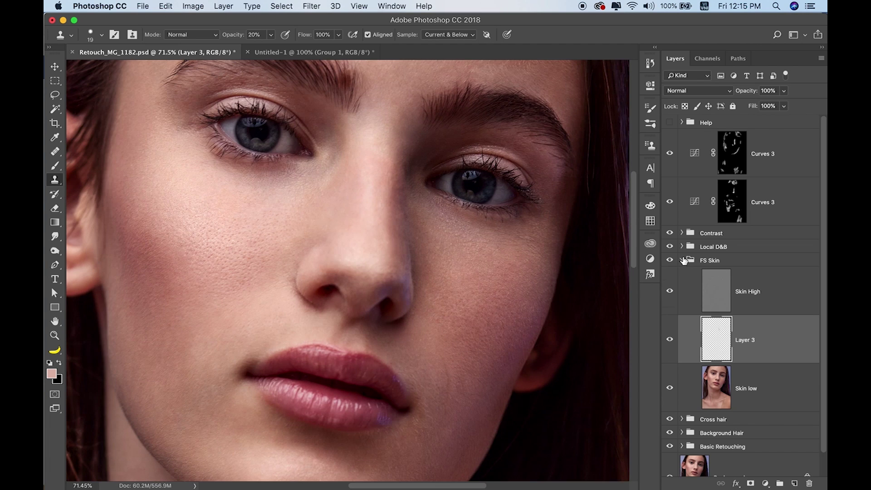
Step: Rename Group 1 to Global D&B and show the burn layer's effect
double_click(718, 148)
text(Global)
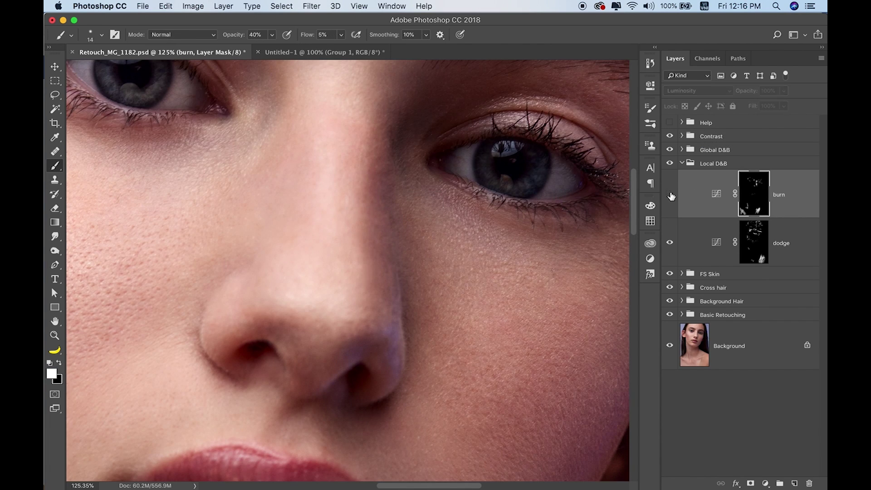
click(670, 194)
key(super+minus)
key(super+minus)
key(super+minus)
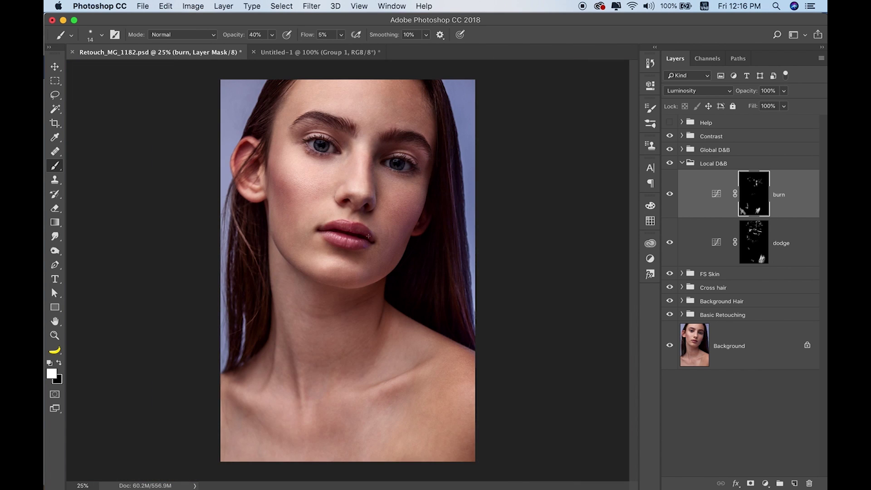
scroll(375, 178, up, 3)
Step: Turn on the black-and-white Help view, open Global D&B, and target the upper Curves 3 mask
click(670, 122)
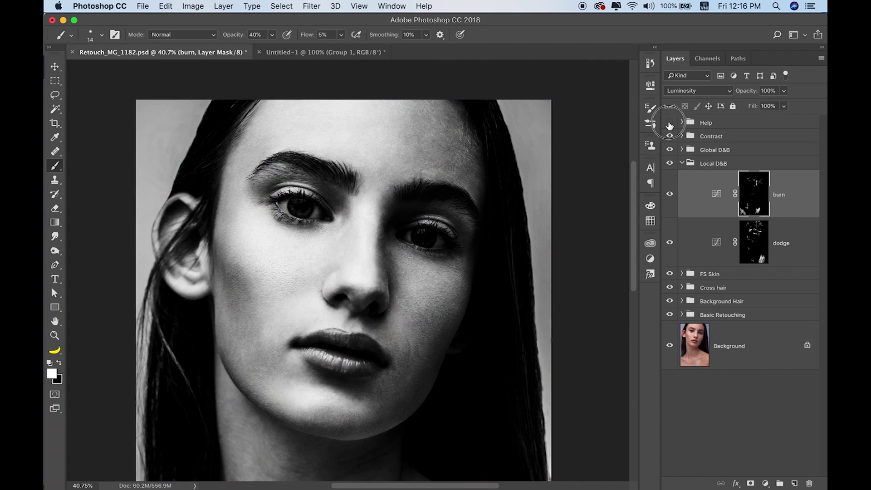
click(682, 163)
click(682, 150)
click(754, 180)
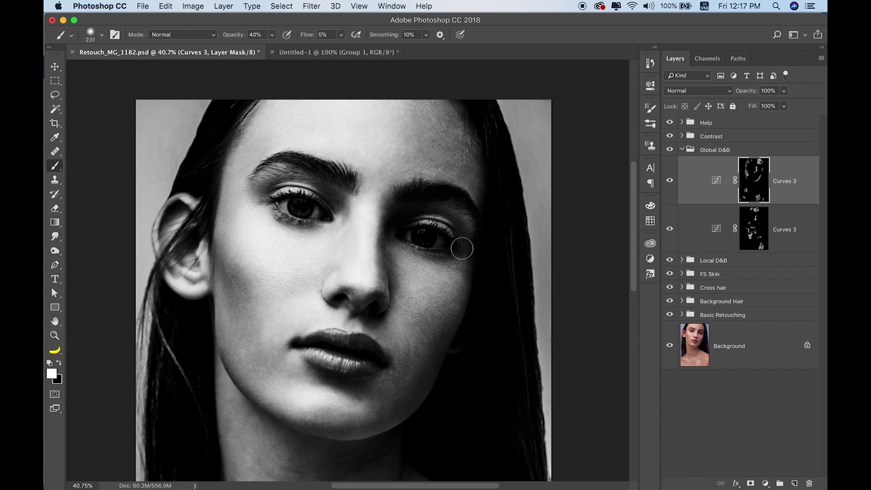
drag(400, 247, 386, 249)
scroll(390, 308, up, 1)
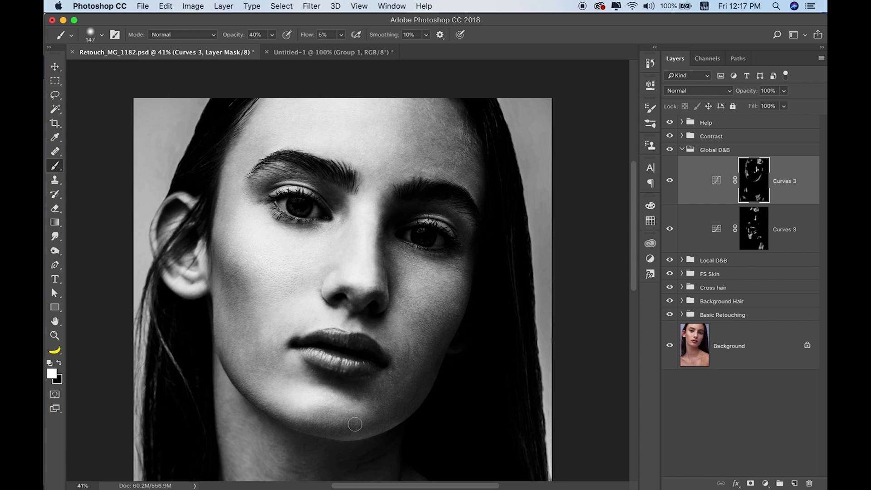
scroll(385, 375, up, 1)
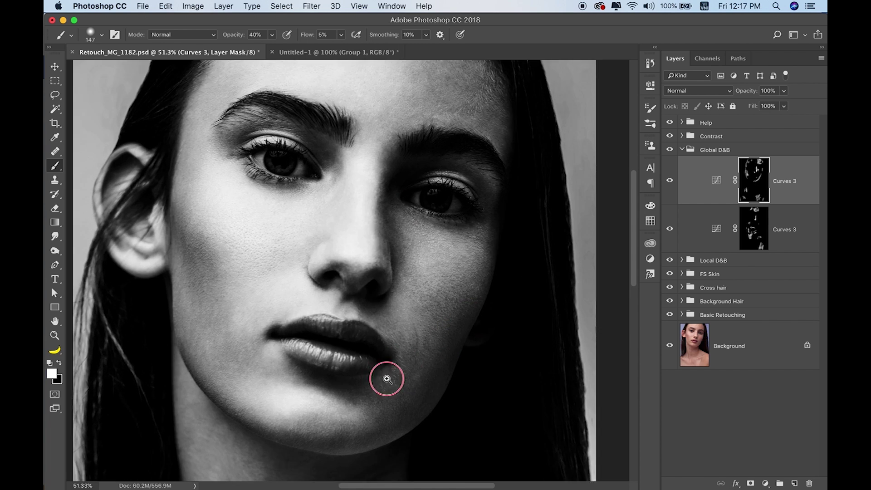
scroll(385, 375, up, 1)
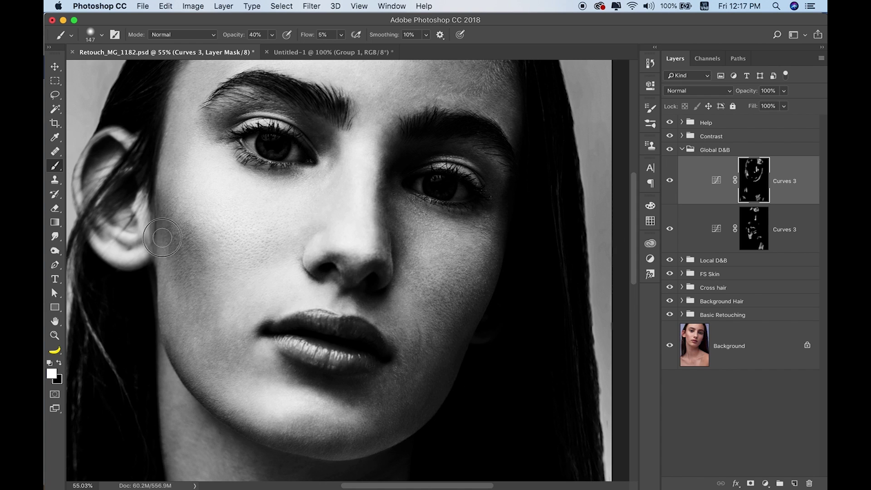
Step: Paint on both Curves 3 masks across the face, lips, chin and neck, resizing the brush
key(alt+bracketleft)
drag(347, 347, 335, 385)
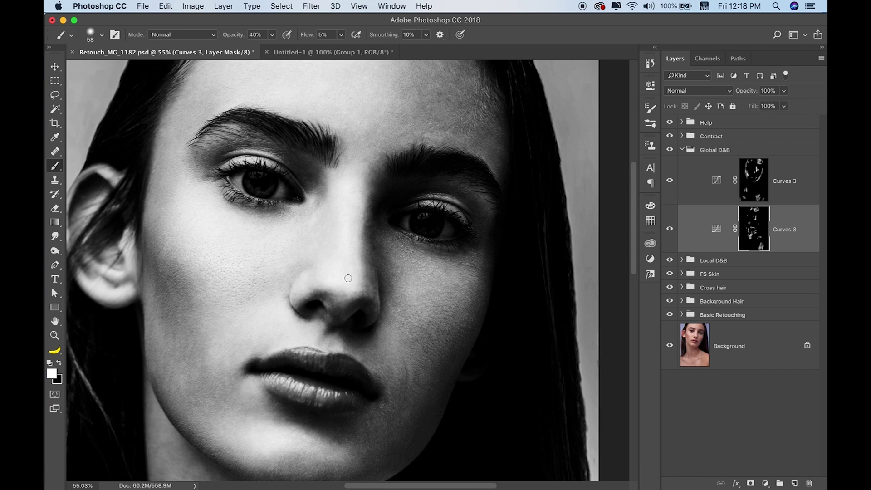
key(alt+bracketright)
click(755, 222)
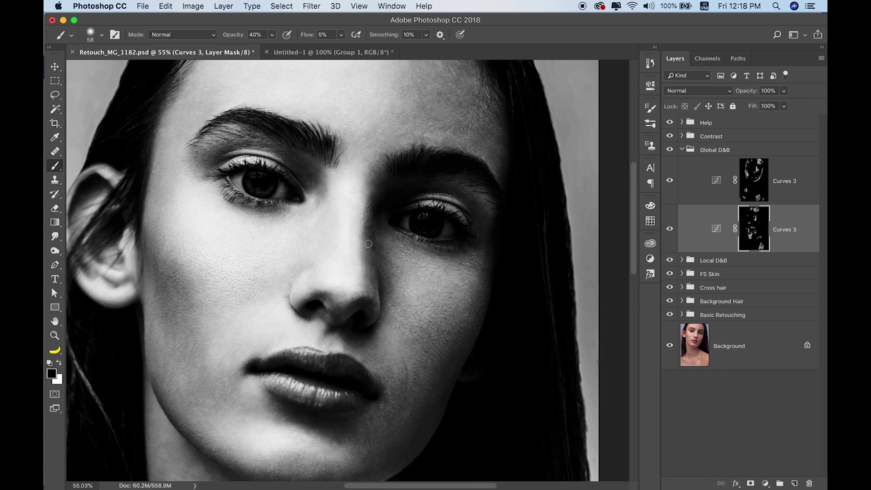
drag(301, 444, 318, 344)
key(ctrl+minus)
key(ctrl+minus)
scroll(398, 257, down, 3)
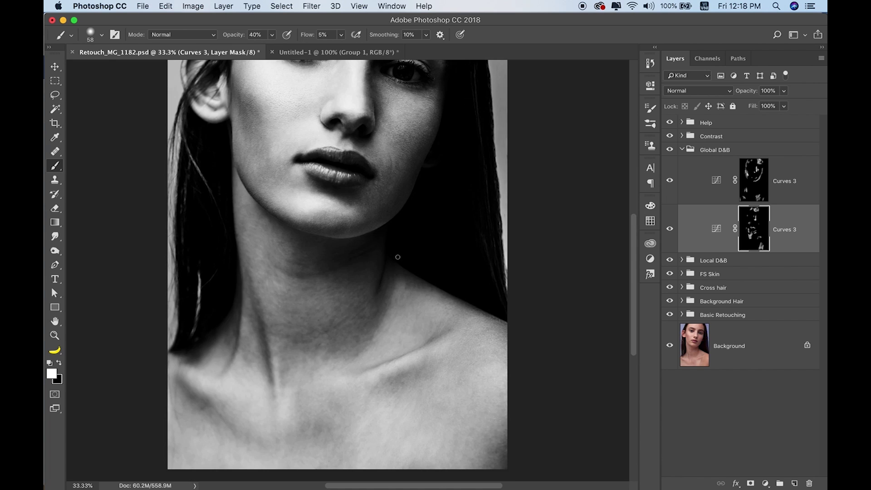
drag(350, 424, 457, 442)
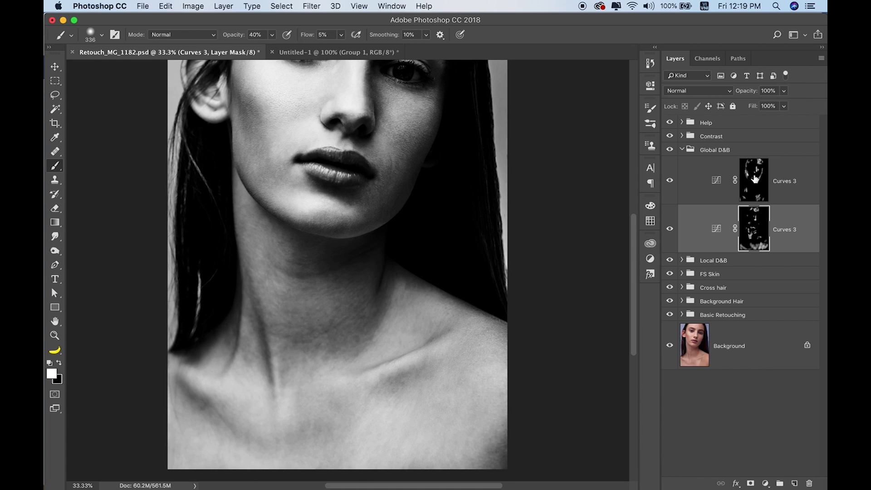
key(alt+bracketright)
drag(410, 259, 398, 288)
Step: Darken the neck shading, then collapse Global D&B and hide the Help view
click(670, 123)
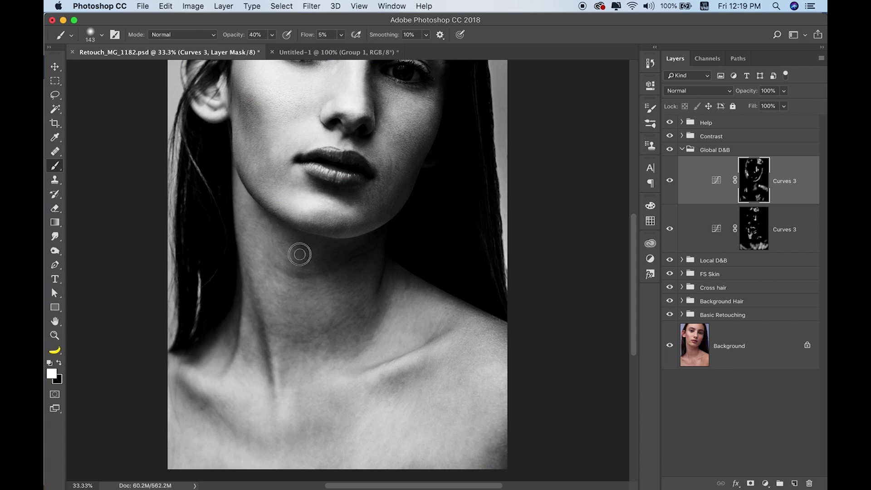
drag(315, 284, 316, 305)
key(alt+bracketleft)
drag(300, 263, 305, 264)
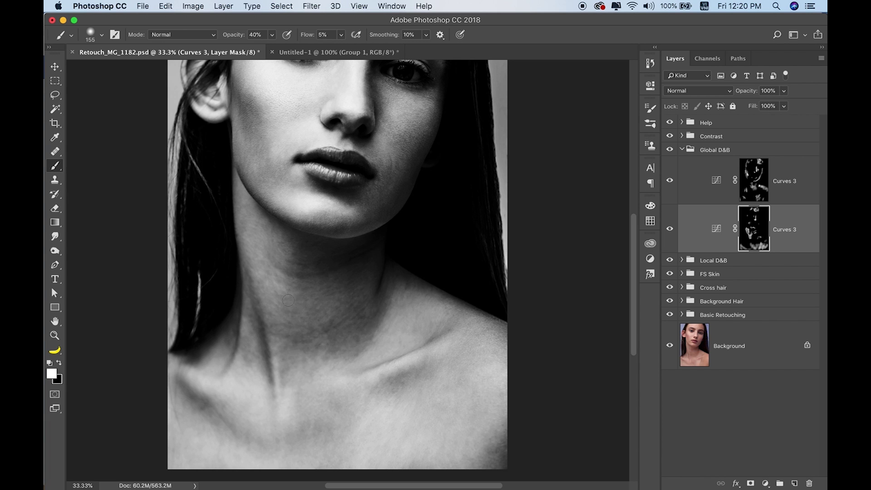
click(681, 150)
click(670, 122)
mouse_move(345, 254)
mouse_down()
mouse_move(372, 217)
mouse_move(638, 134)
mouse_up()
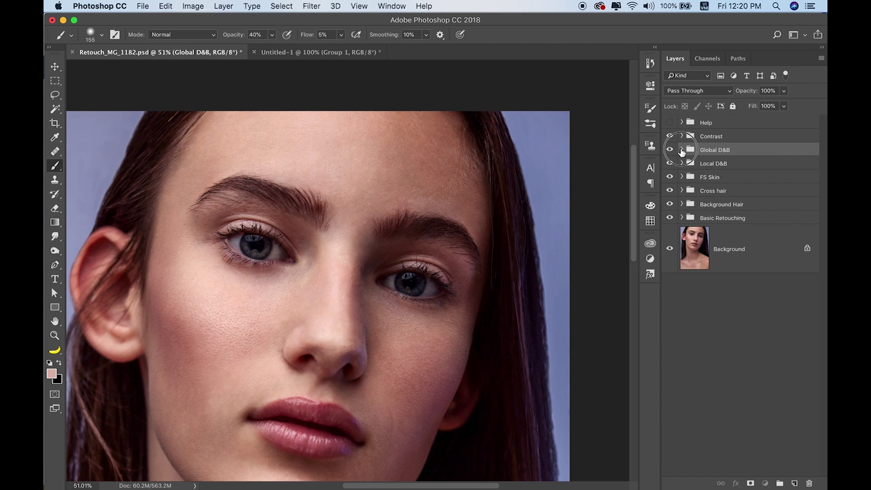
Step: Open Global D&B, compare with the upper Curves 3 hidden, and target the lower Curves 3 mask
click(682, 150)
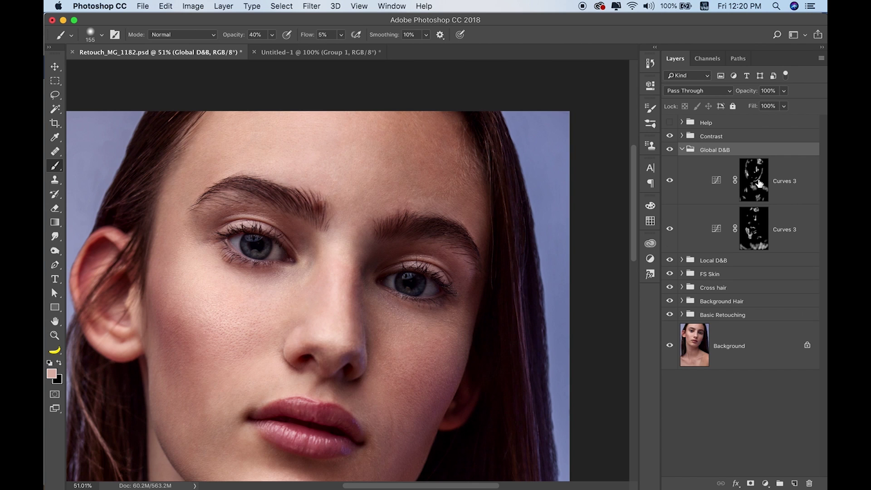
click(754, 180)
click(671, 181)
scroll(340, 253, up, 1)
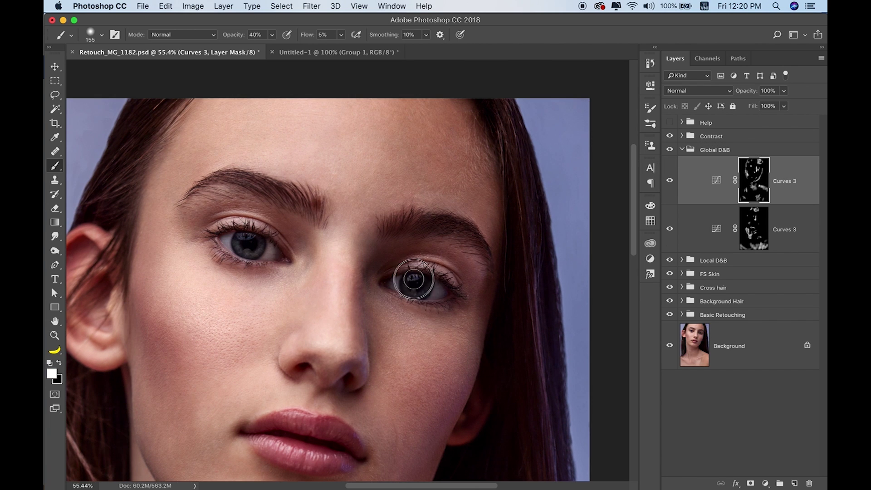
click(754, 215)
scroll(435, 286, up, 10)
drag(427, 318, 394, 320)
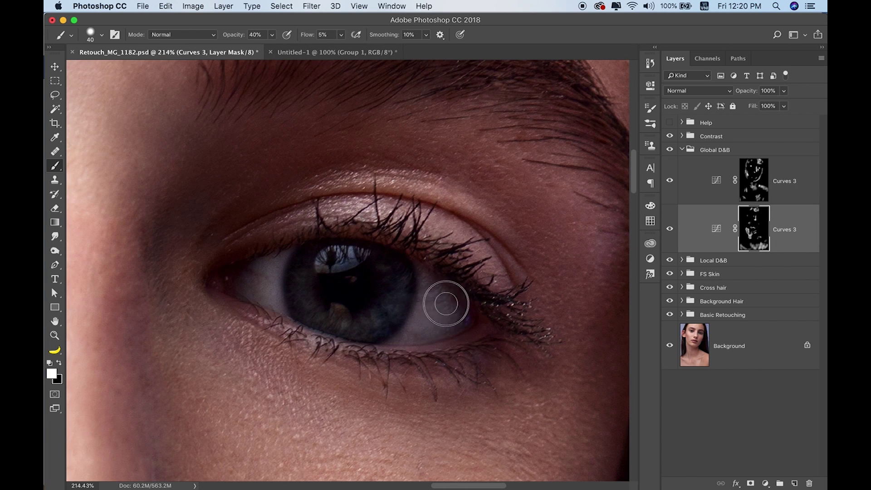
Step: Brighten the eye white at the inner corner and beside the iris, comparing Global D&B off and on
drag(247, 278, 268, 257)
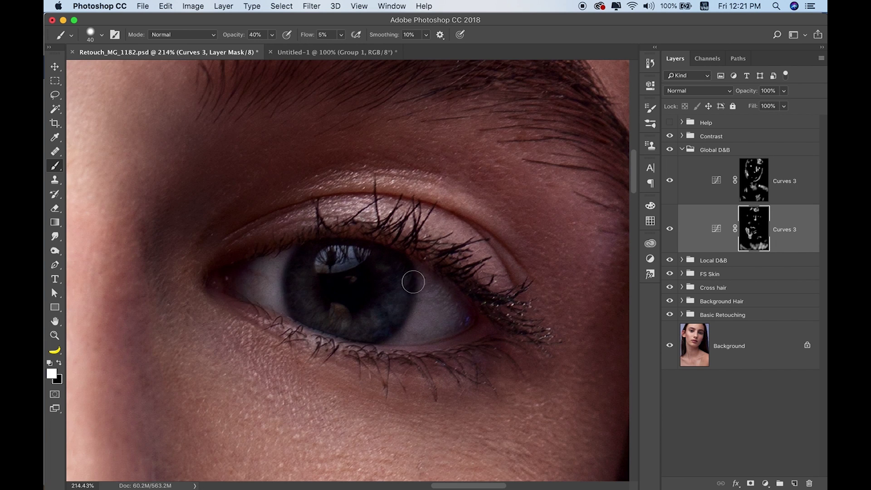
scroll(395, 324, down, 5)
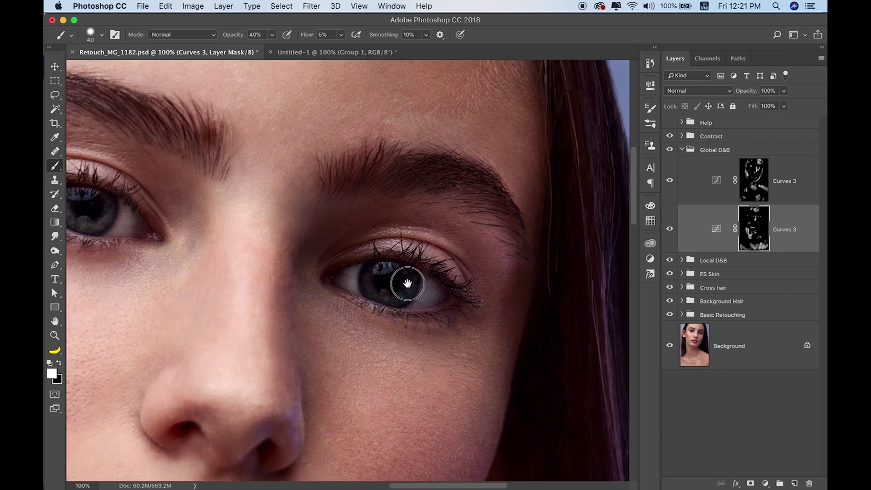
scroll(352, 191, up, 4)
scroll(342, 254, up, 3)
drag(342, 253, 360, 252)
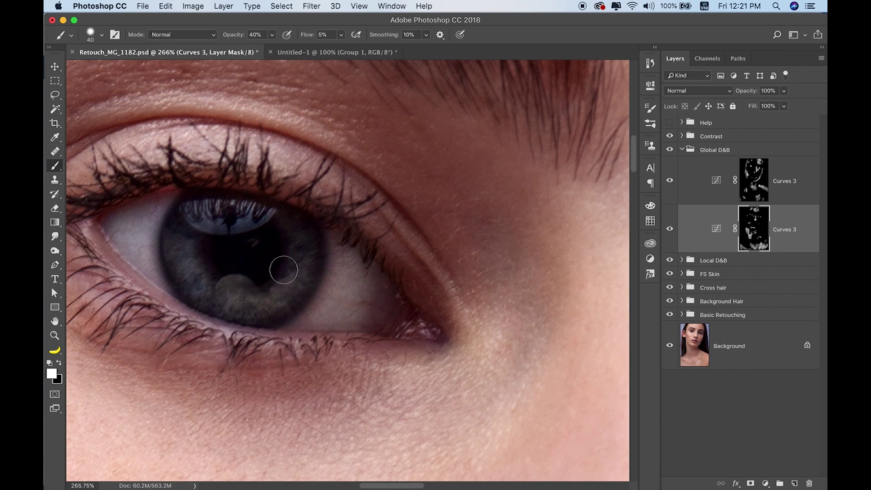
click(670, 149)
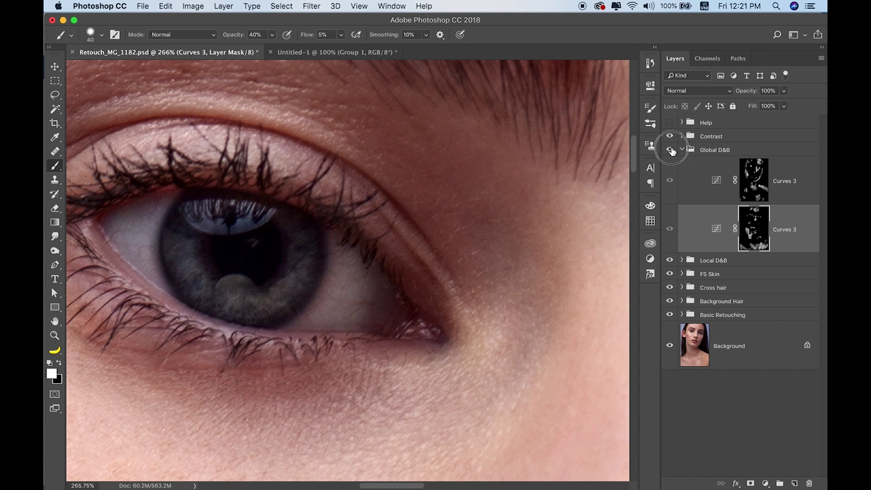
click(670, 150)
click(670, 150)
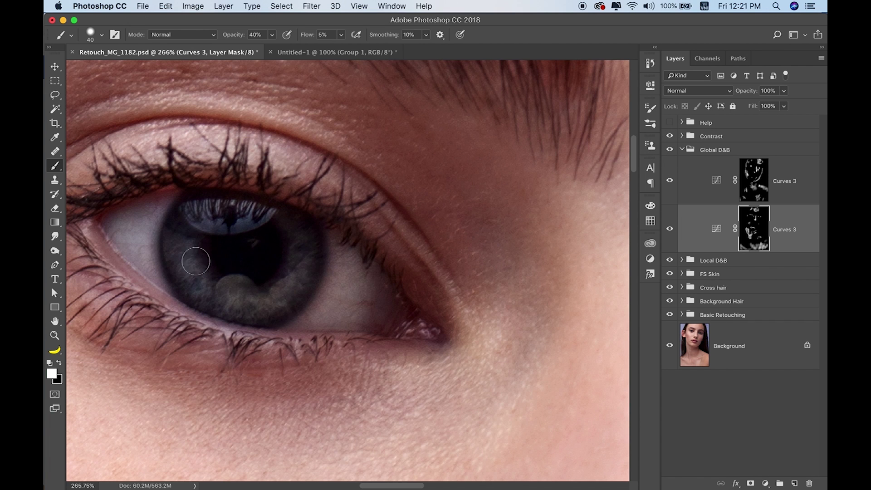
Step: Inspect the right eye up close, zoom out to the whole face, and collapse Global D&B
scroll(288, 229, down, 3)
scroll(337, 300, down, 1)
drag(337, 300, 438, 263)
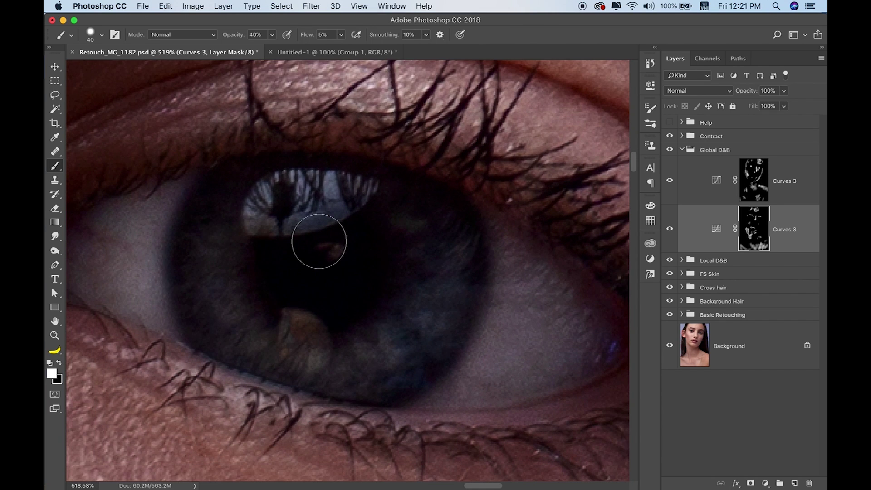
key(super+minus)
key(super+minus)
key(super+minus)
key(super+minus)
key(super+minus)
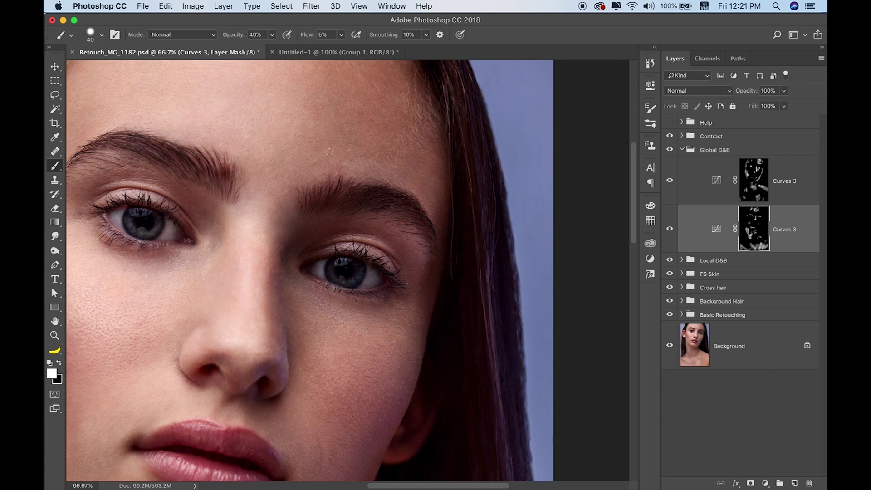
key(super+minus)
key(super+minus)
key(super+minus)
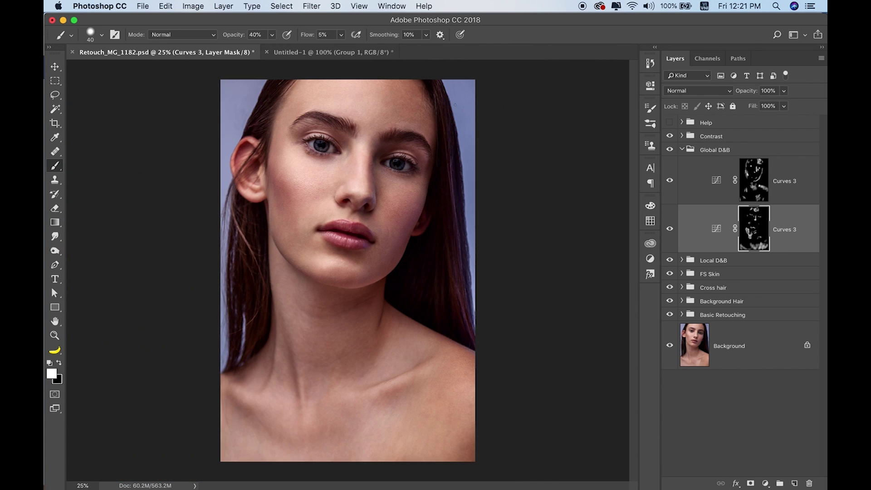
click(682, 149)
Step: Target the Local D&B dodge mask with a larger white brush, viewing the nose area
click(754, 242)
scroll(399, 179, up, 5)
drag(356, 245, 369, 131)
scroll(358, 180, down, 1)
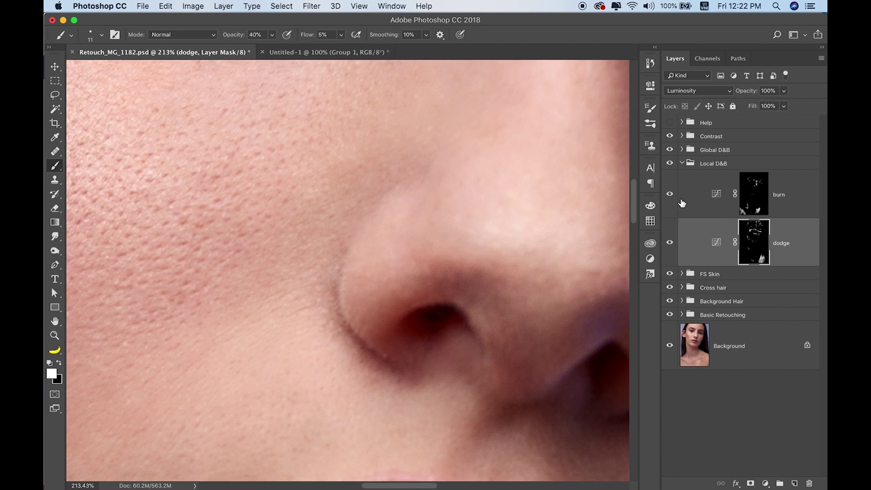
scroll(327, 291, down, 5)
scroll(386, 268, down, 4)
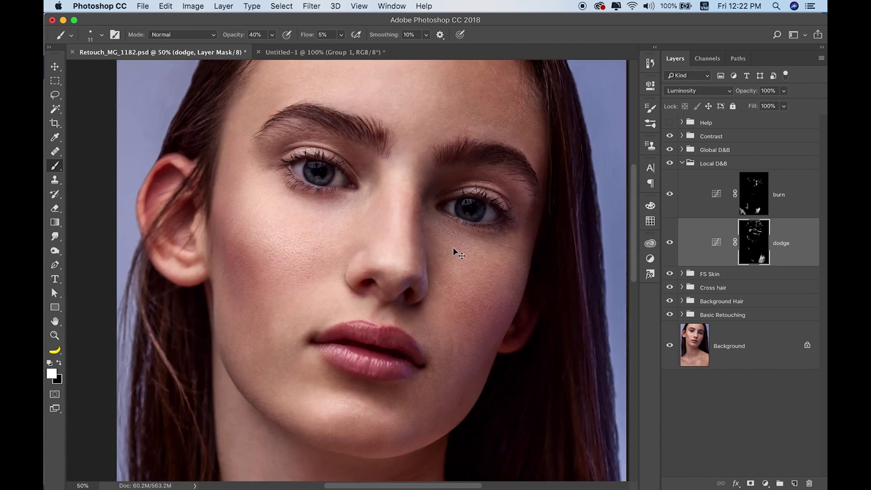
scroll(455, 250, down, 2)
scroll(304, 213, up, 5)
key(x)
key(bracketright)
key(bracketright)
key(x)
key(super+minus)
key(super+minus)
key(super+minus)
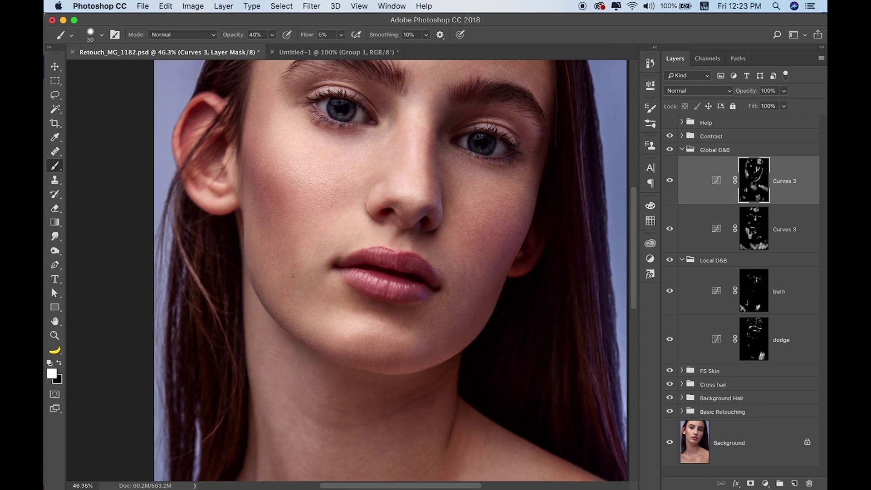
Step: With the Help view on, paint the dodge and burn masks around the lips and cheek
key(F2)
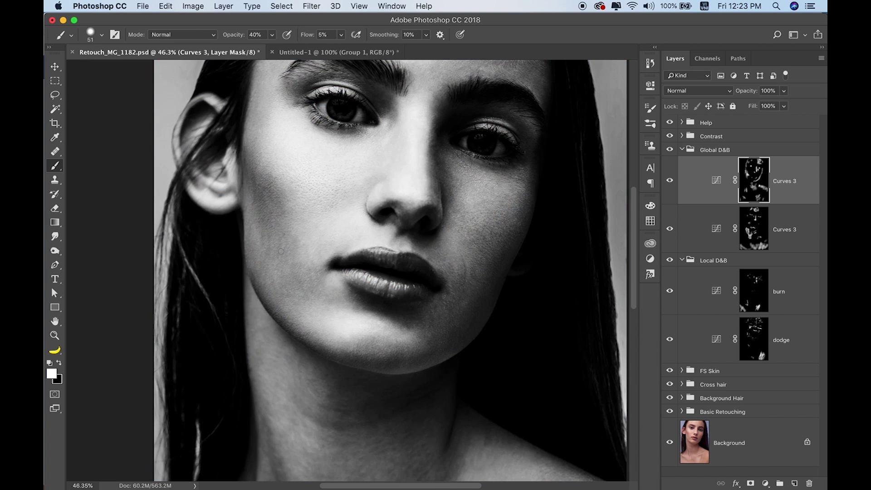
scroll(317, 259, up, 3)
key(alt+bracketleft)
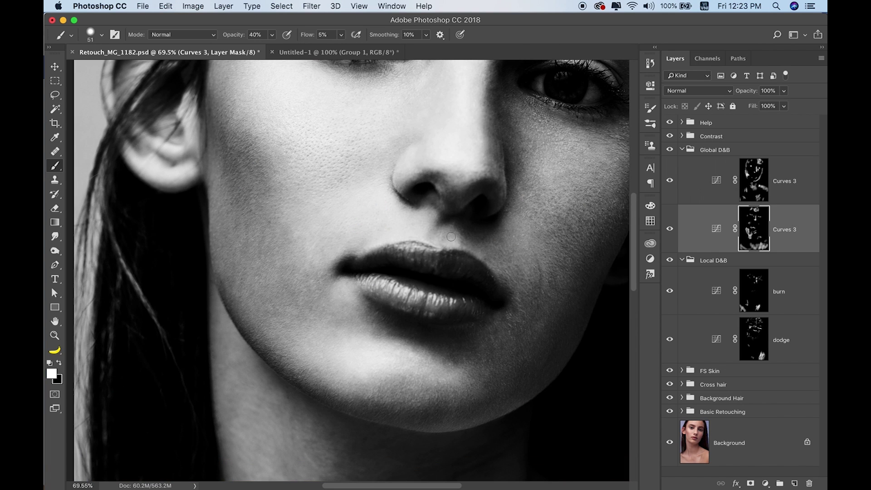
key(alt+bracketleft)
key(alt+bracketleft)
key(alt+bracketleft)
key(bracketleft)
key(bracketleft)
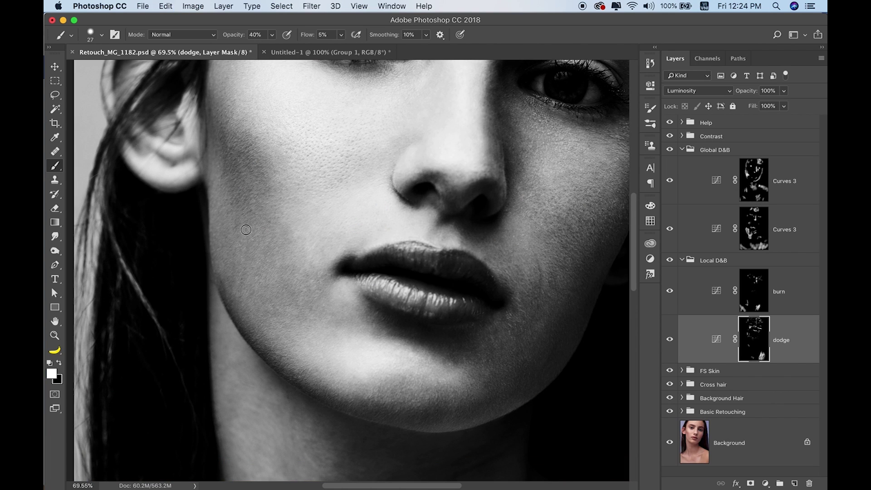
key(alt+bracketright)
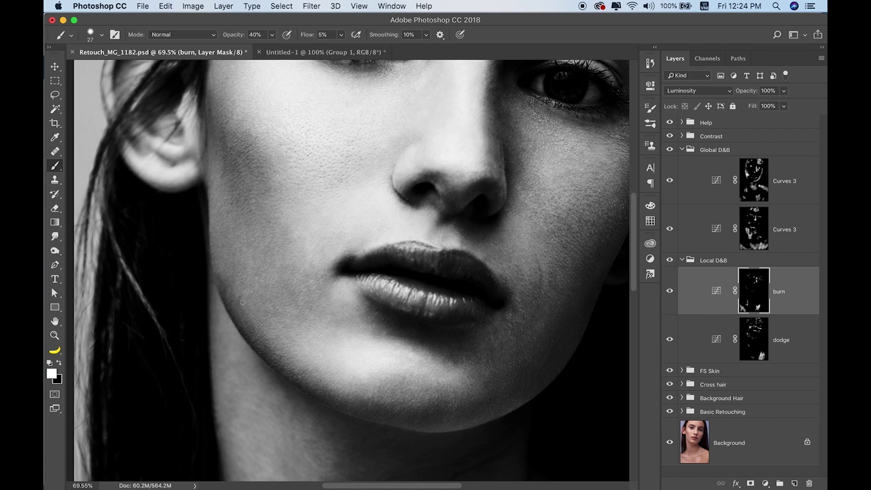
key(alt+bracketleft)
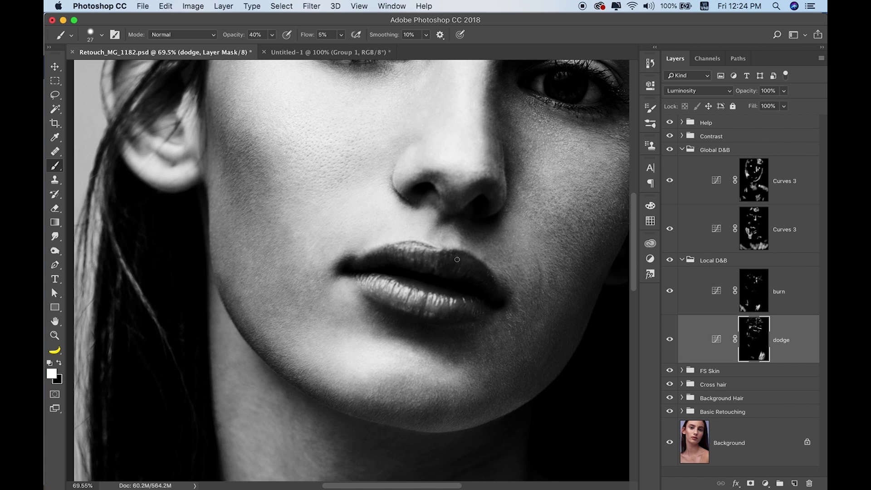
Step: Touch up the upper Curves 3 mask, then fit the portrait, hide Help and fold the groups
click(754, 199)
key(bracketright)
key(bracketright)
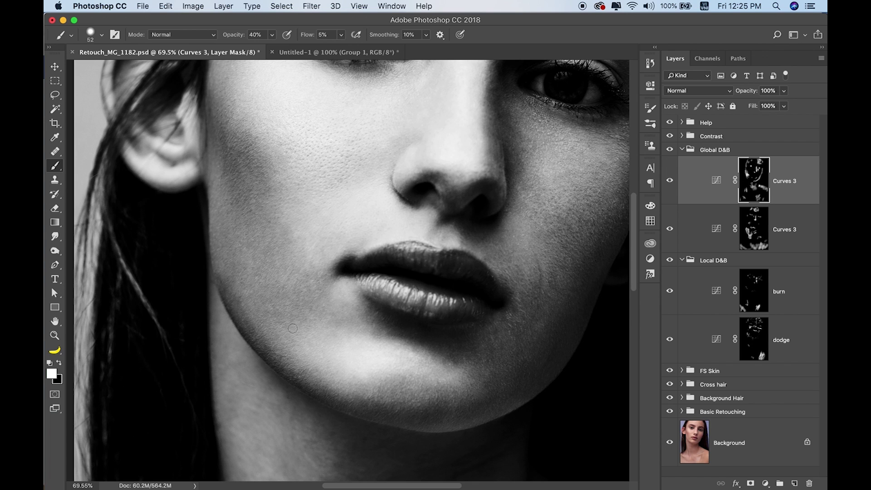
key(super+0)
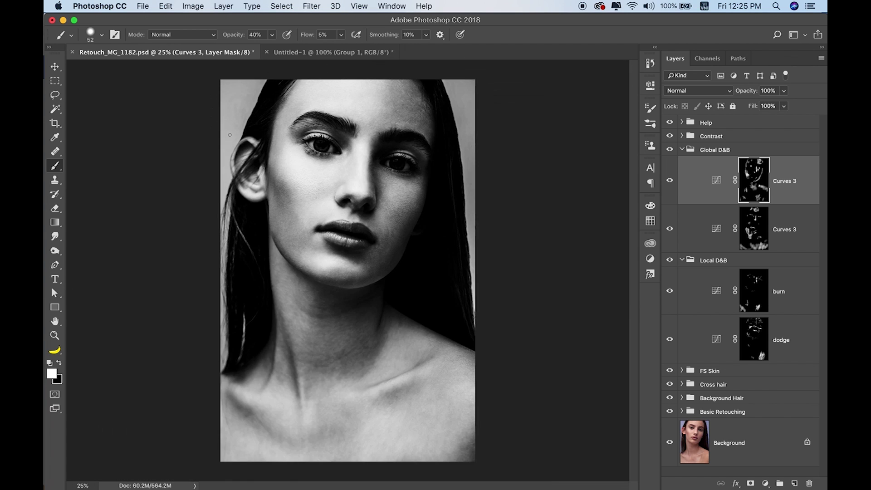
super+click(682, 150)
click(669, 122)
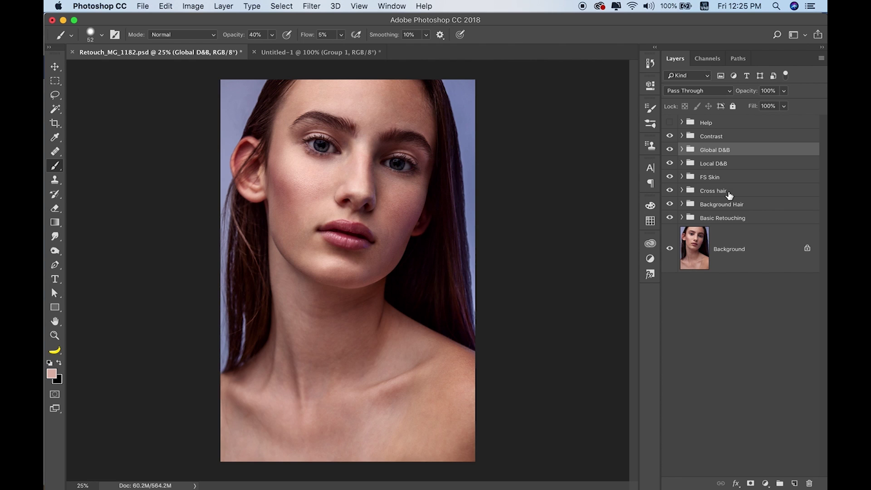
Step: Group the Contrast through Basic Retouching groups into one group named Edit
click(756, 137)
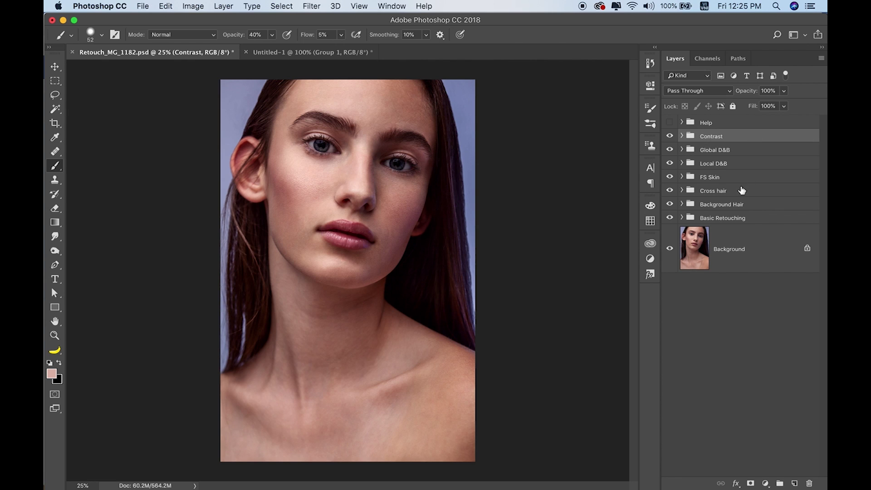
shift+click(733, 218)
key(super+g)
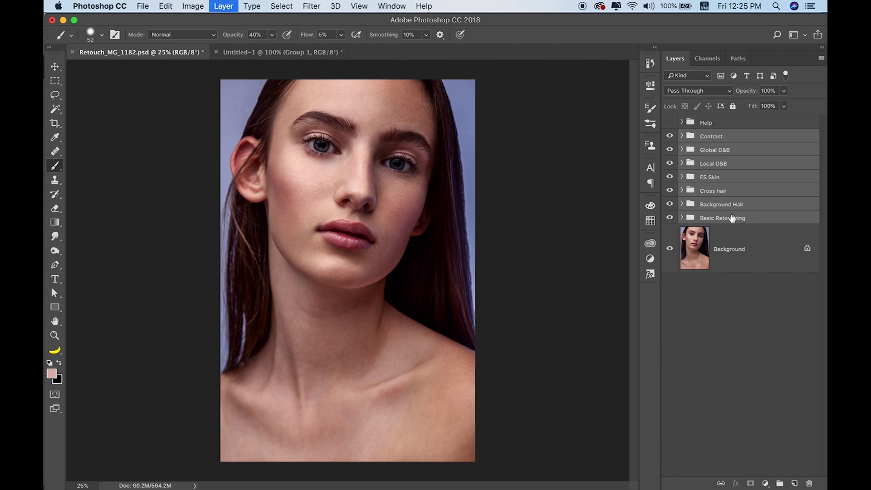
double_click(717, 136)
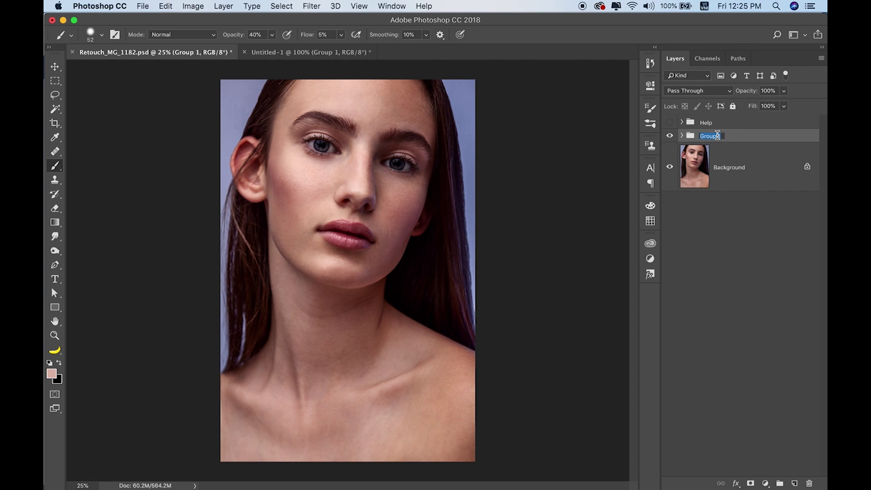
text(Edit)
key(Return)
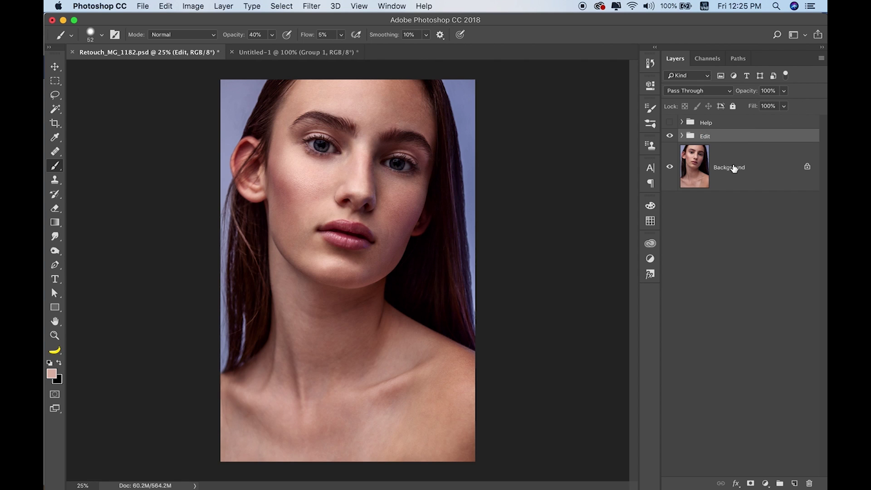
Step: Convert the Background layer into an unlocked layer named Original
double_click(728, 168)
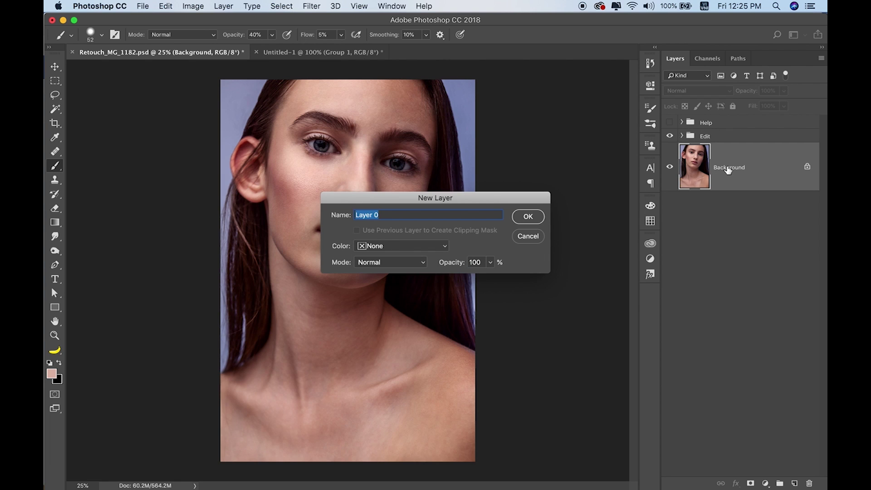
text(Original)
key(Return)
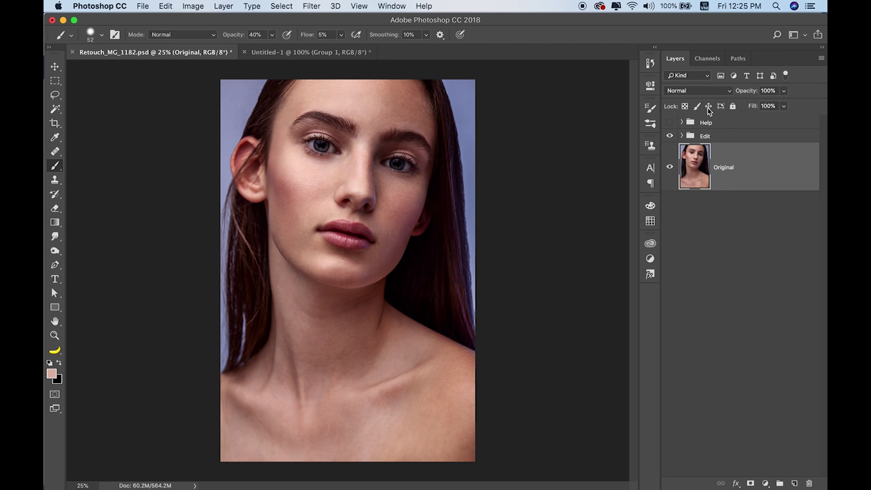
click(671, 137)
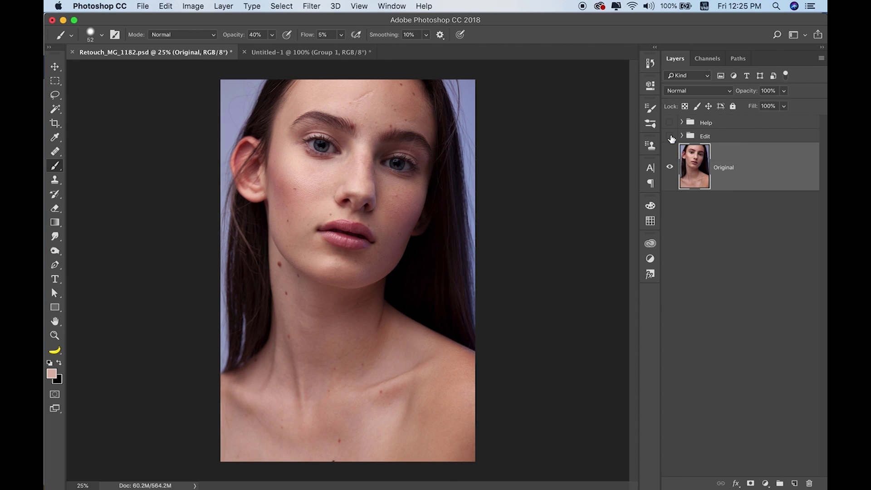
click(671, 137)
click(670, 137)
click(671, 136)
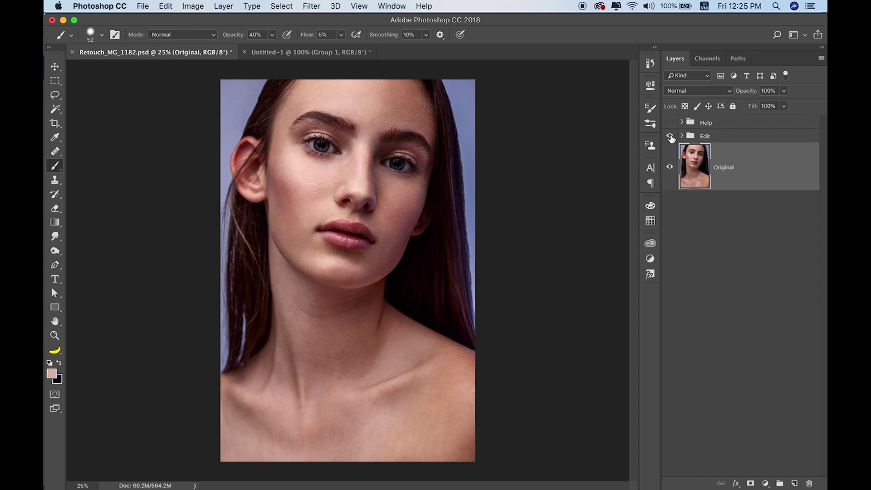
click(671, 137)
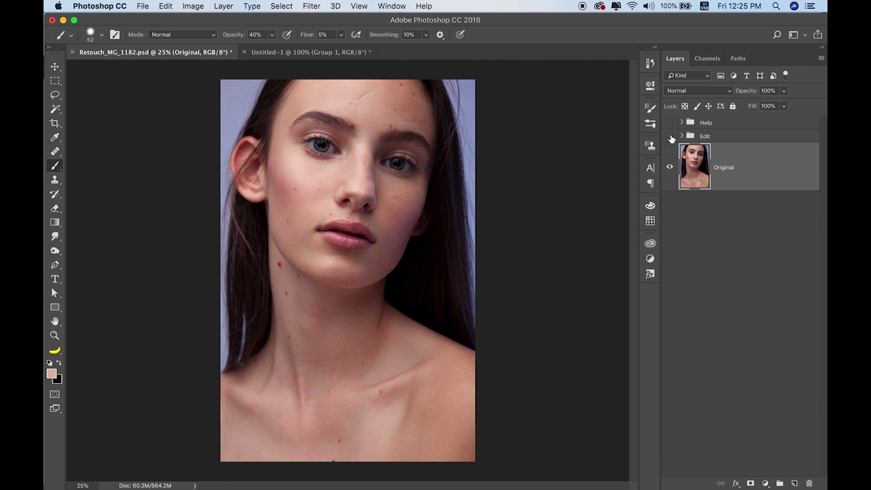
click(670, 137)
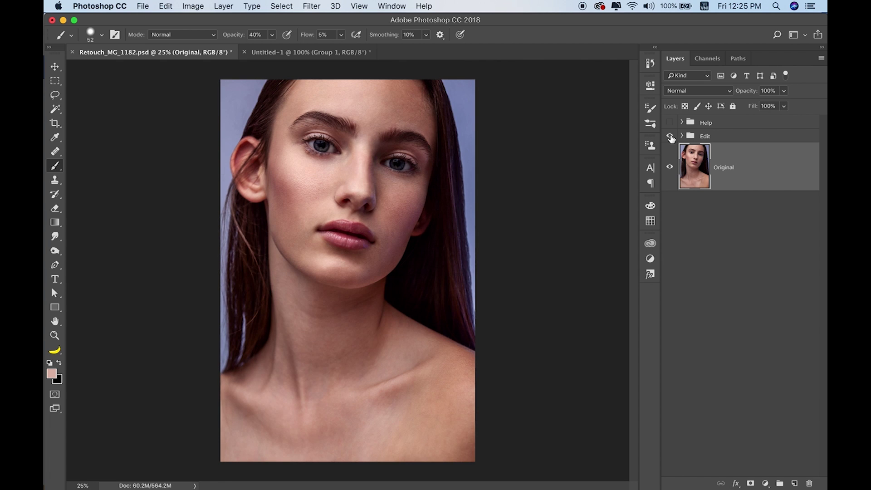
click(670, 137)
click(671, 136)
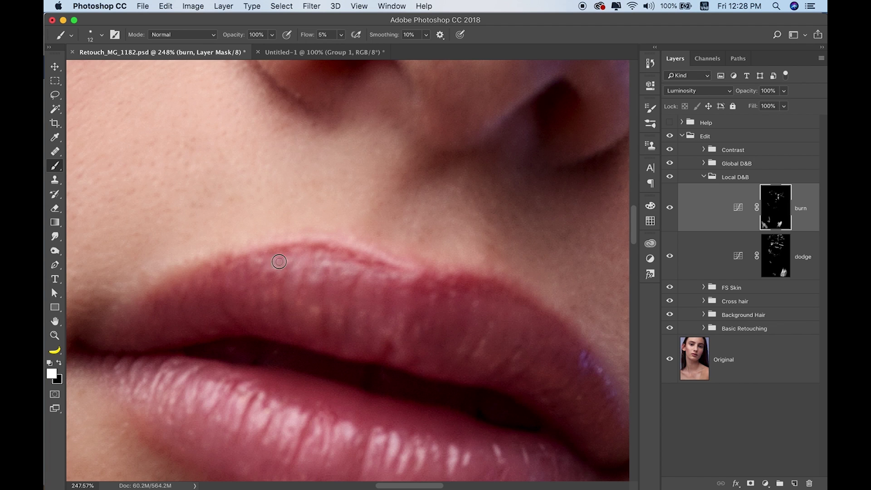
Step: Target the dodge mask with a tiny brush, then the Global D&B Curves masks
ctrl+click(392, 255)
drag(392, 255, 316, 250)
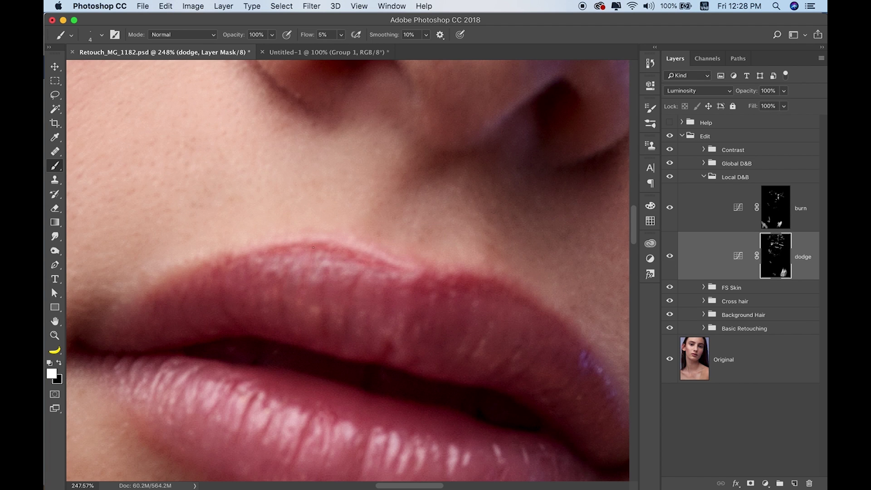
ctrl+click(327, 243)
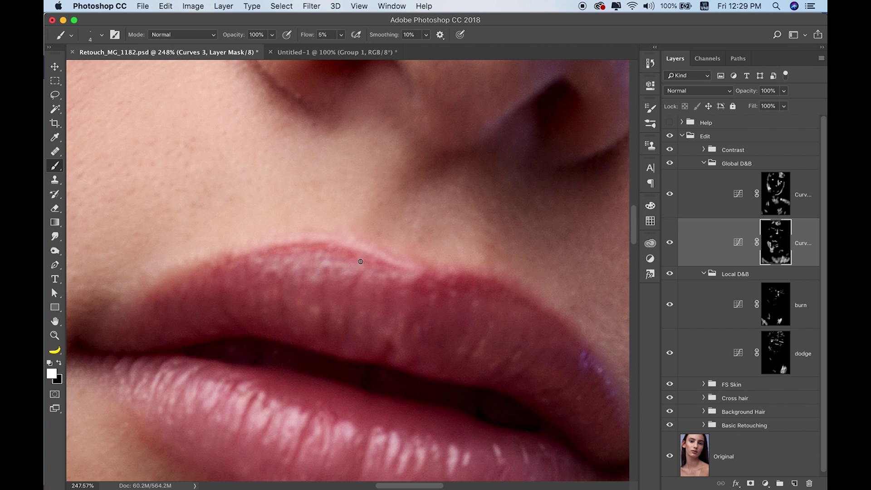
click(740, 205)
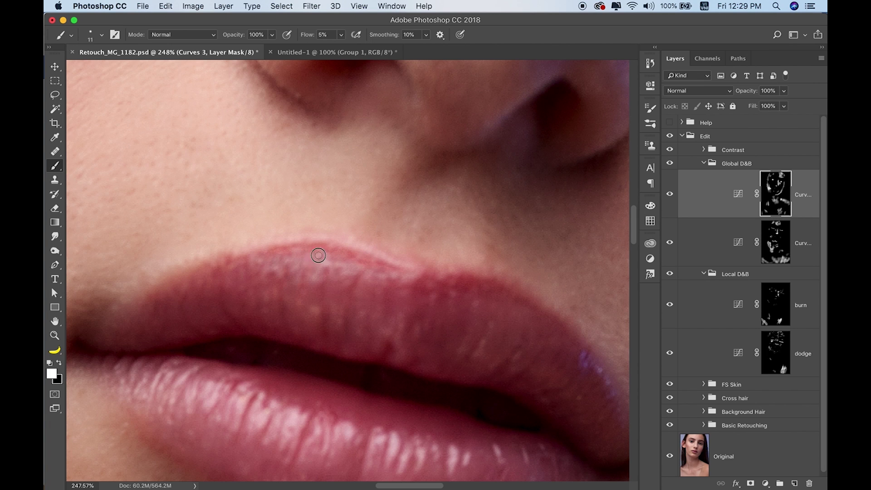
Step: Zoom in on the lips and switch to the burn mask with a slightly larger brush
key(ctrl+0)
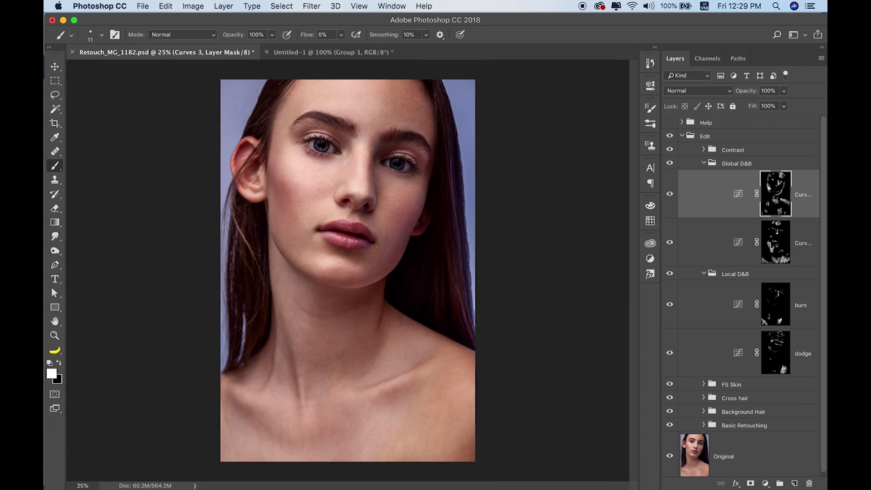
scroll(344, 215, up, 5)
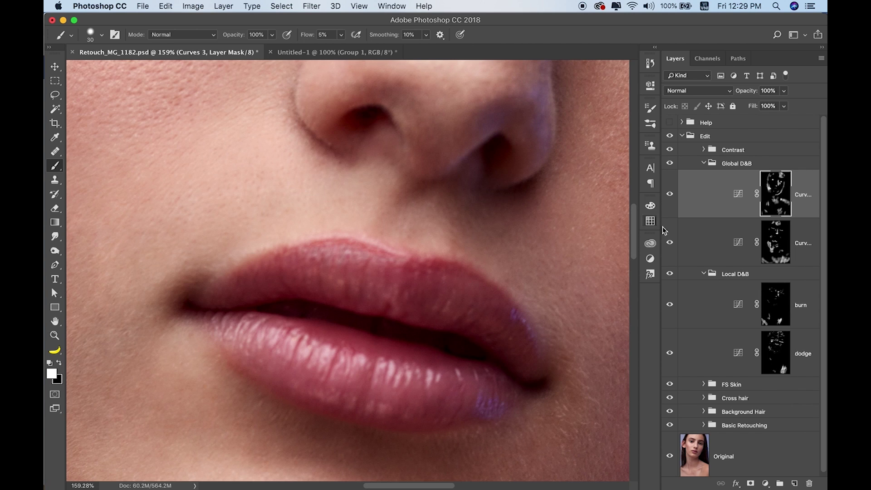
key(alt+bracketleft)
key(alt+bracketleft)
key(alt+bracketleft)
key(bracketright)
key(bracketright)
key(bracketright)
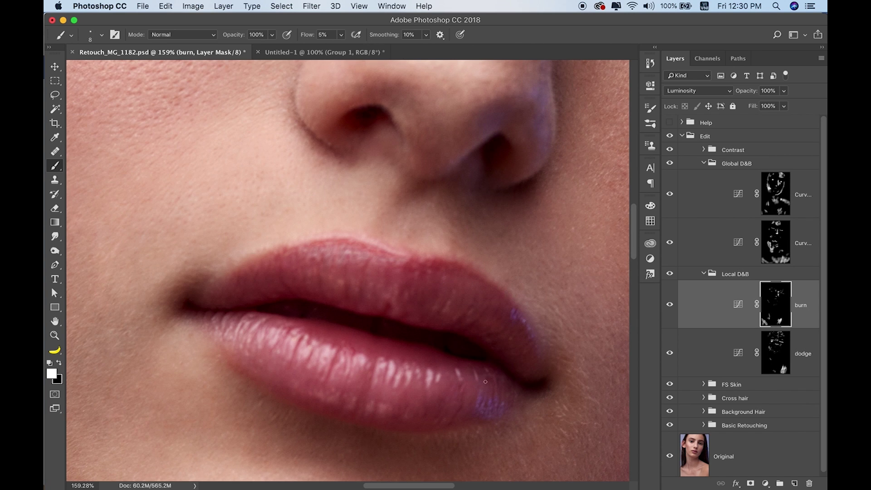
key(super+0)
scroll(348, 211, up, 6)
key(bracketright)
Step: Target Layer 3 in FS Skin and set the Clone Stamp to sample Current & Below
click(704, 385)
click(699, 453)
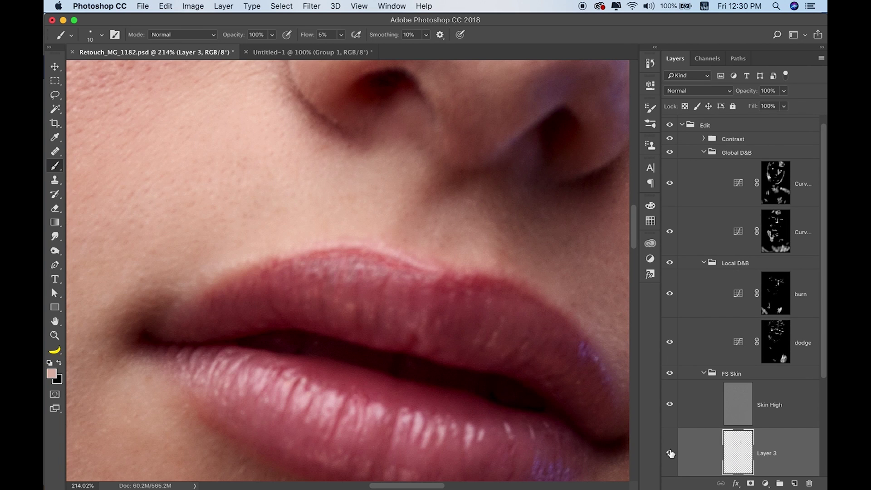
key(s)
click(449, 34)
click(447, 45)
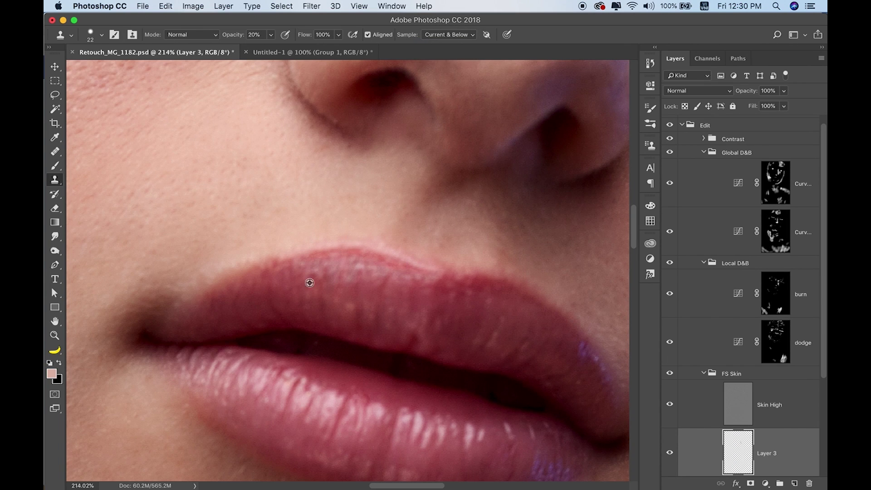
Step: Clone even colour along the upper lip with a small stamp in Color mode
key(super+0)
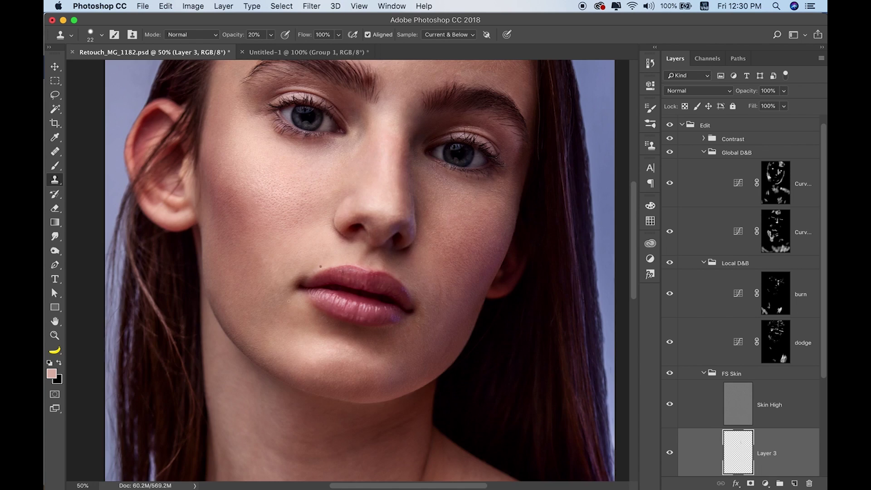
scroll(389, 268, up, 5)
scroll(389, 268, up, 1)
click(192, 34)
click(177, 279)
drag(400, 285, 384, 286)
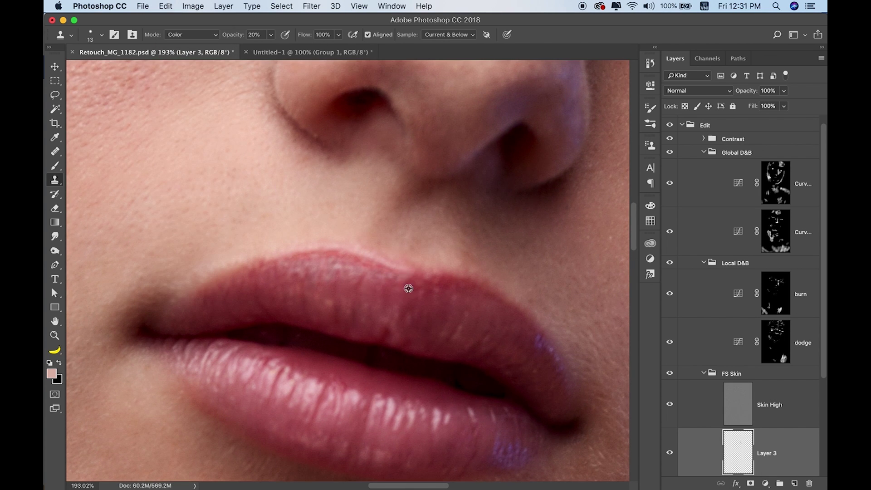
drag(360, 272, 298, 263)
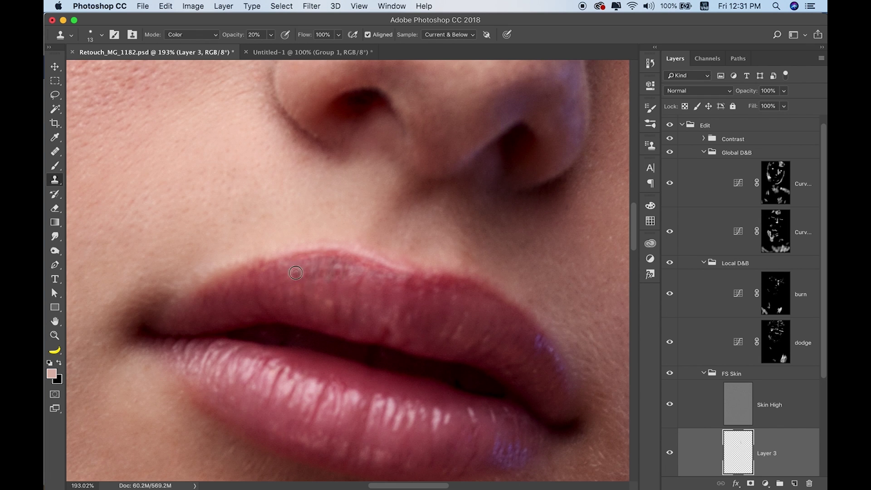
Step: Erase the grey streak left on the upper lip
key(super+0)
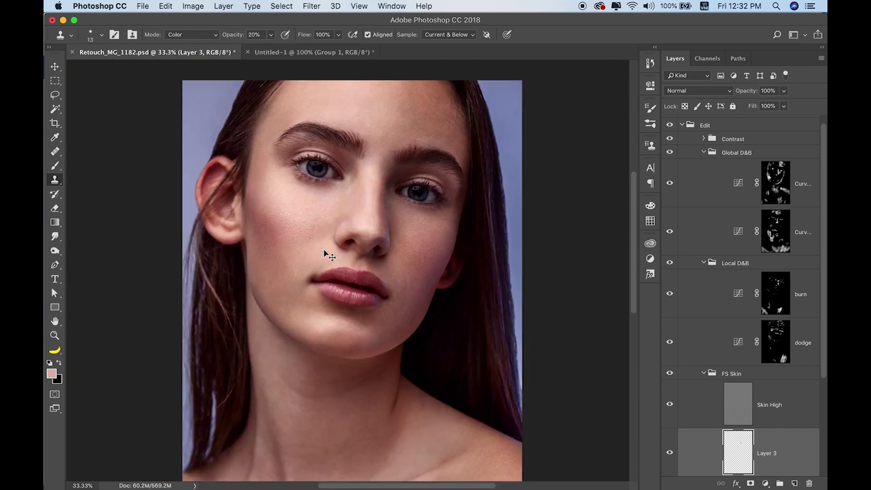
scroll(325, 254, up, 5)
key(e)
drag(322, 280, 356, 272)
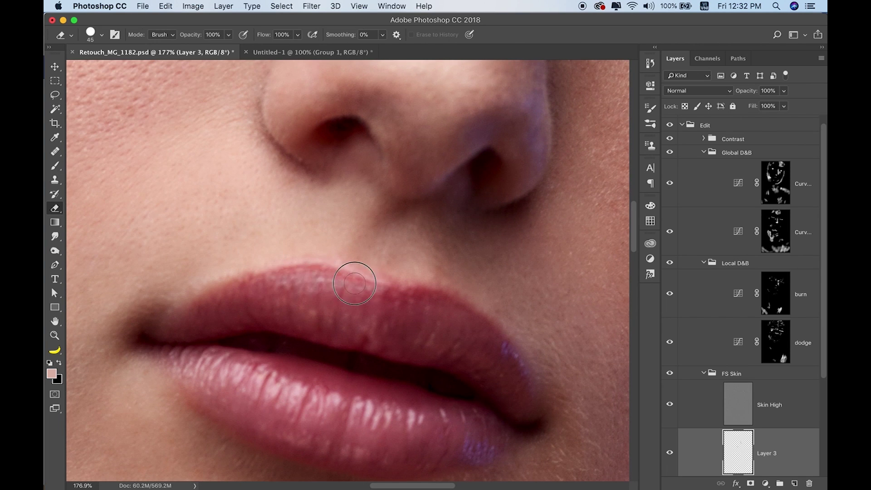
Step: Softly retouch the upper lip colour with the stamp in Soft Light at 20%
key(s)
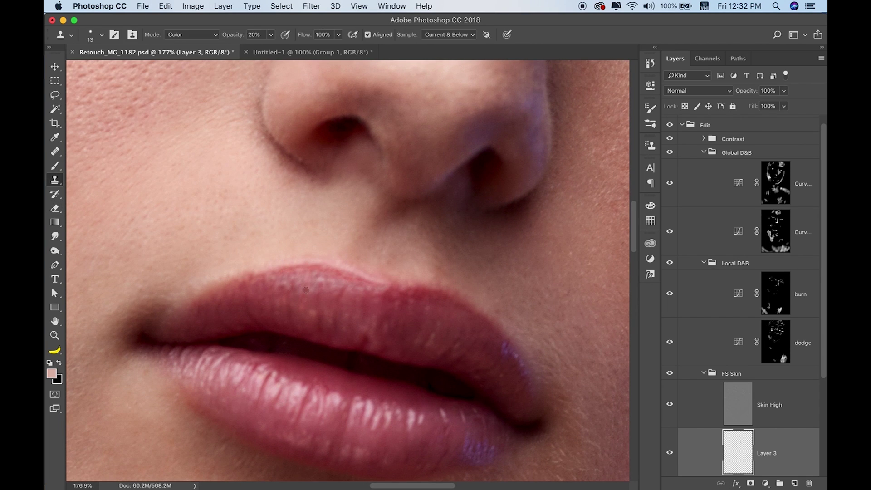
scroll(358, 283, up, 1)
key(shift+alt+f)
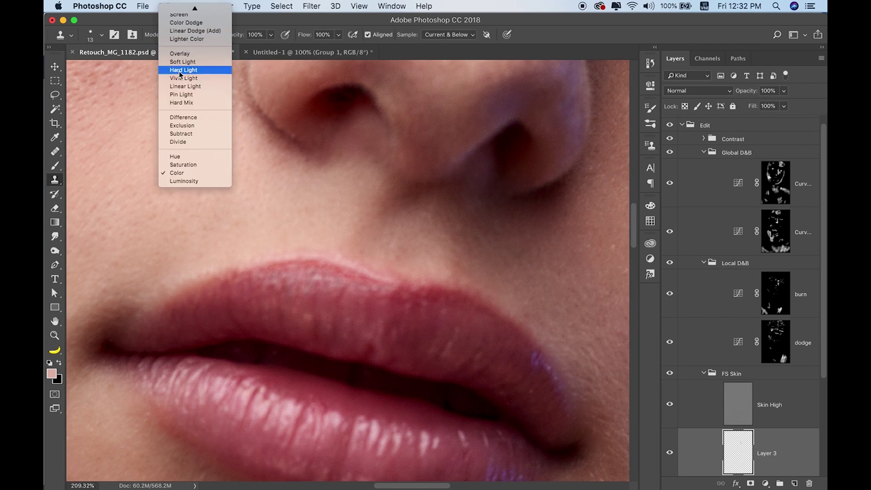
key(2)
drag(331, 301, 330, 301)
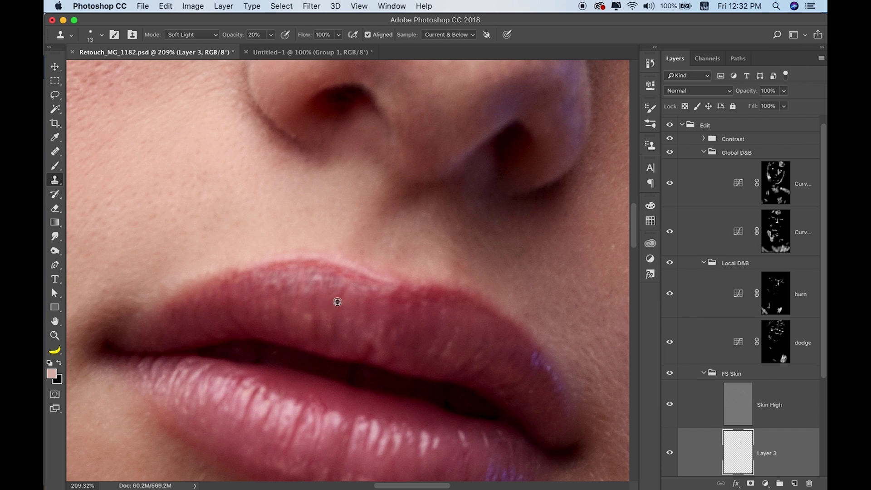
Step: Switch to the Brush and collapse the layer groups to compare the whole portrait
key(ctrl+minus)
key(ctrl+minus)
key(ctrl+minus)
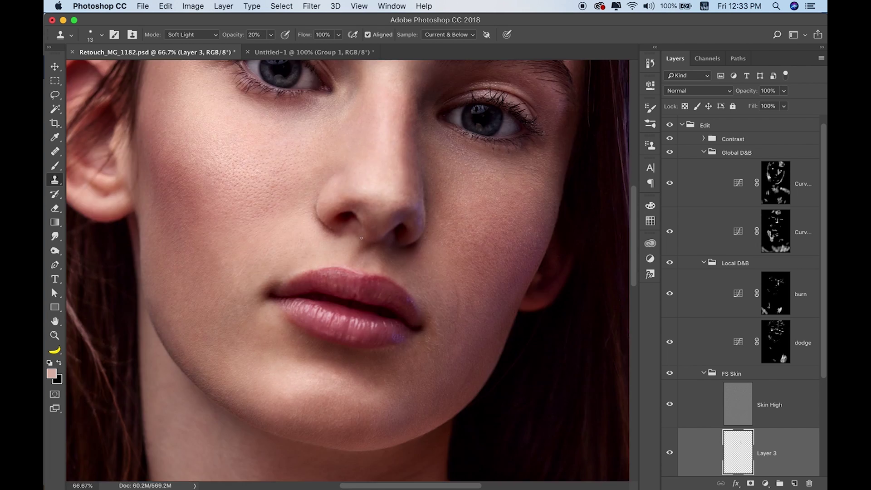
scroll(362, 238, up, 5)
key(b)
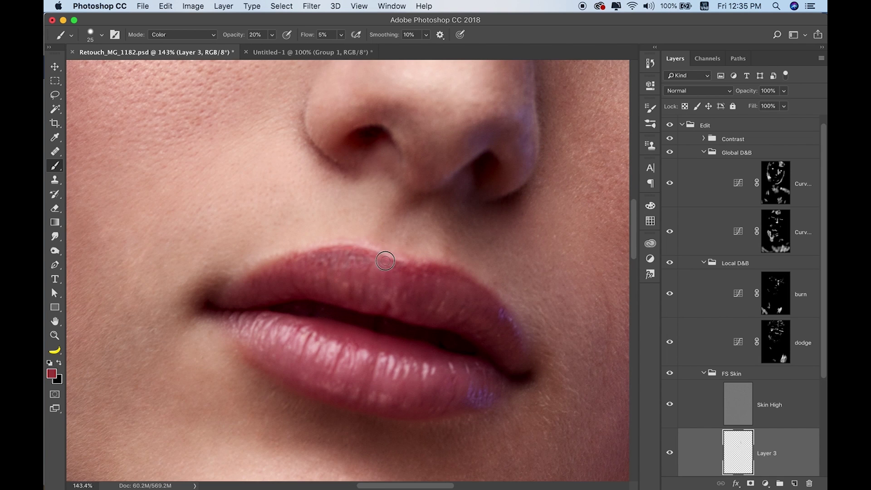
key(ctrl+minus)
key(ctrl+minus)
key(ctrl+minus)
click(670, 136)
key(ctrl+plus)
key(ctrl+plus)
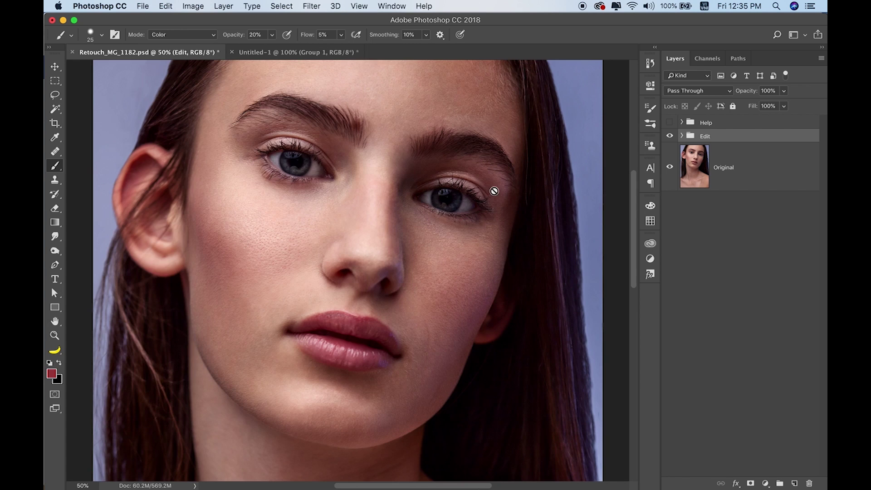
Step: Stamp a merged layer at the top of Edit, name it Liquify, and make it a smart object
click(682, 135)
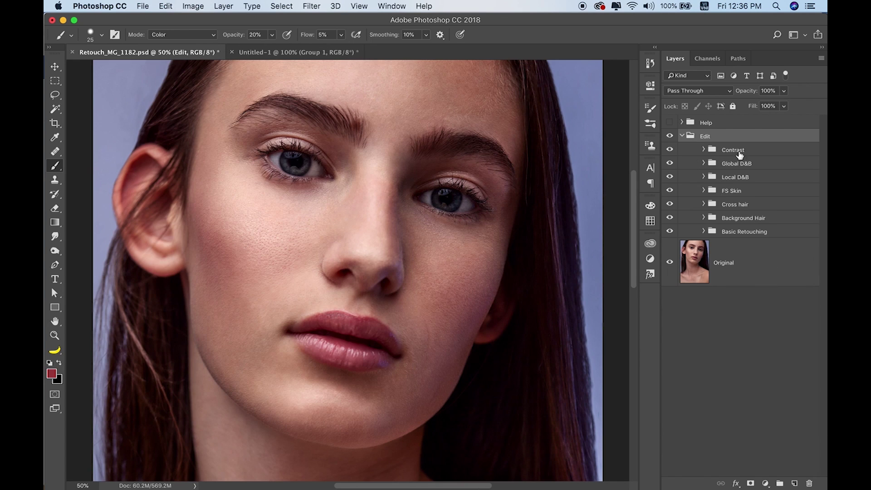
key(ctrl+alt+shift+e)
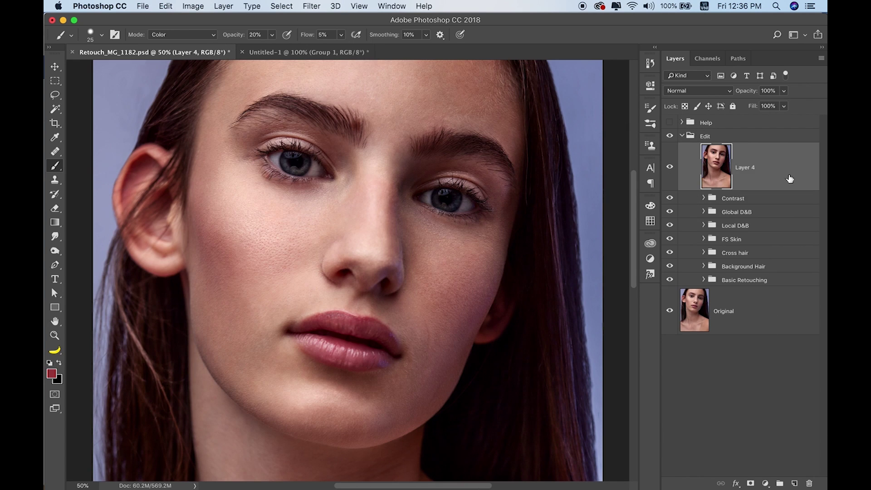
double_click(744, 168)
text(Liqui)
key(Return)
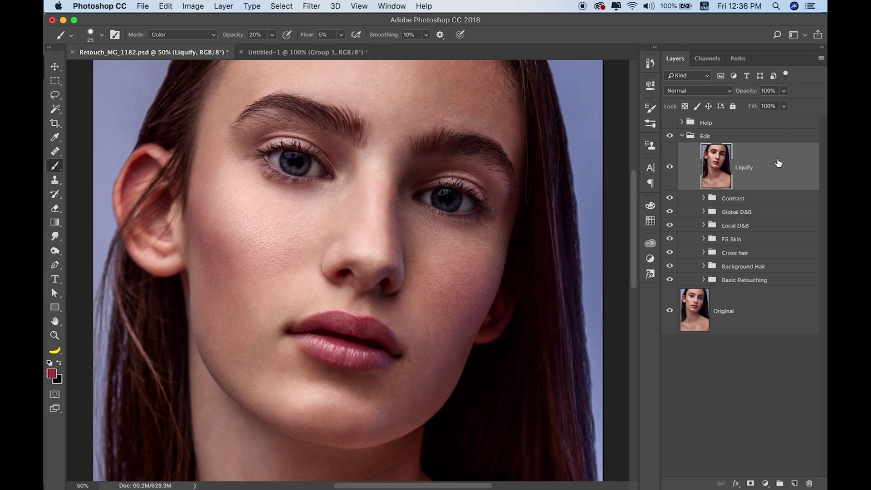
right_click(778, 163)
click(701, 164)
Step: Draw a rectangular selection around the eyes and nose
key(m)
drag(298, 158, 448, 334)
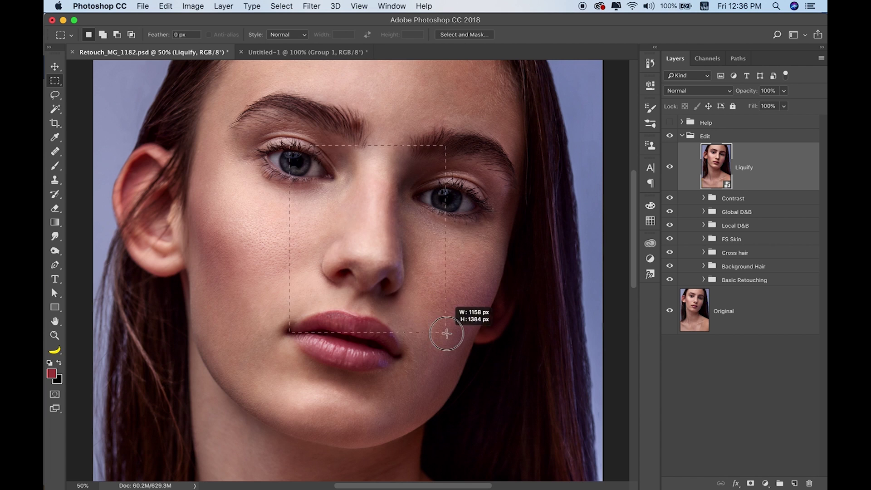
click(312, 6)
Step: Apply the Liquify filter to the selected eyes-and-nose area of the Liquify layer
click(347, 89)
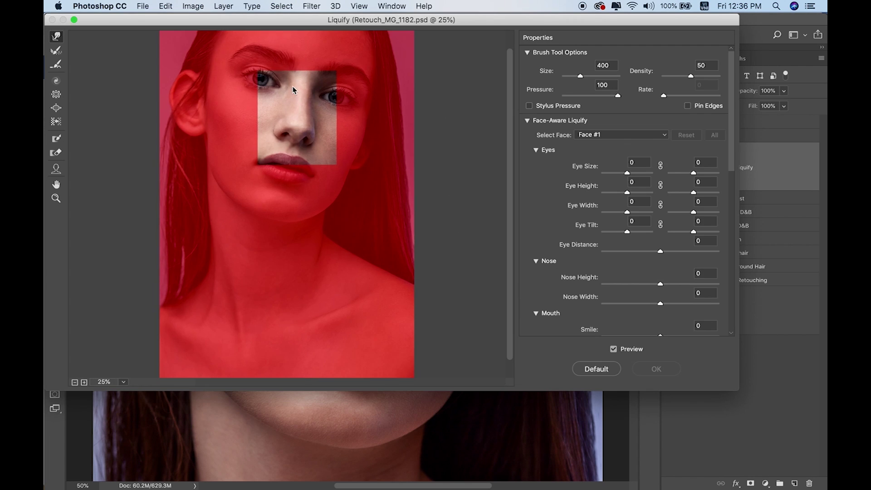
scroll(291, 88, up, 5)
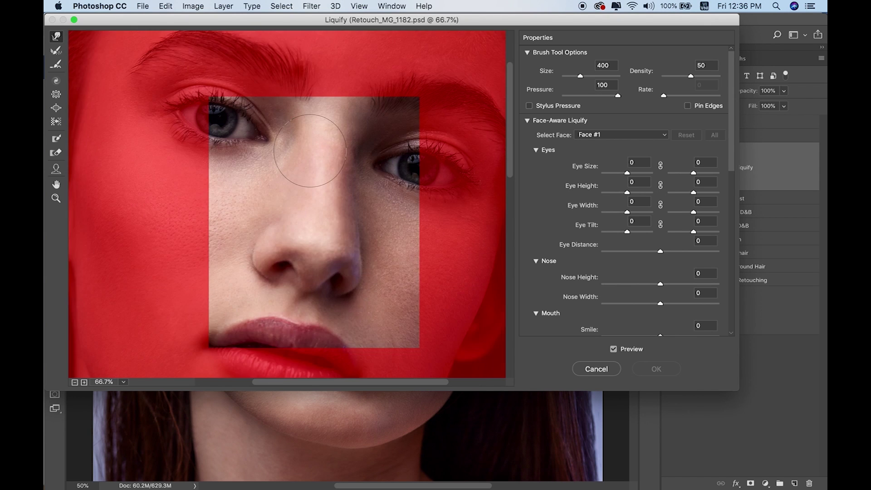
scroll(313, 152, up, 2)
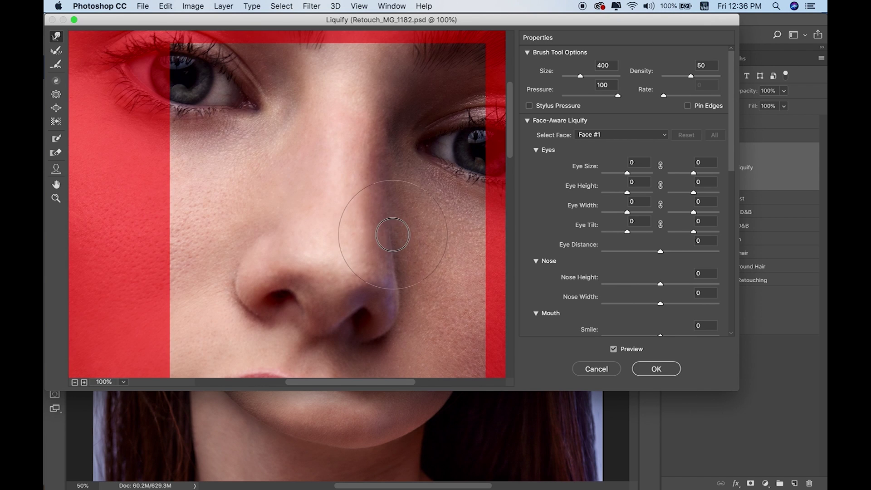
key(ctrl+minus)
scroll(433, 208, down, 2)
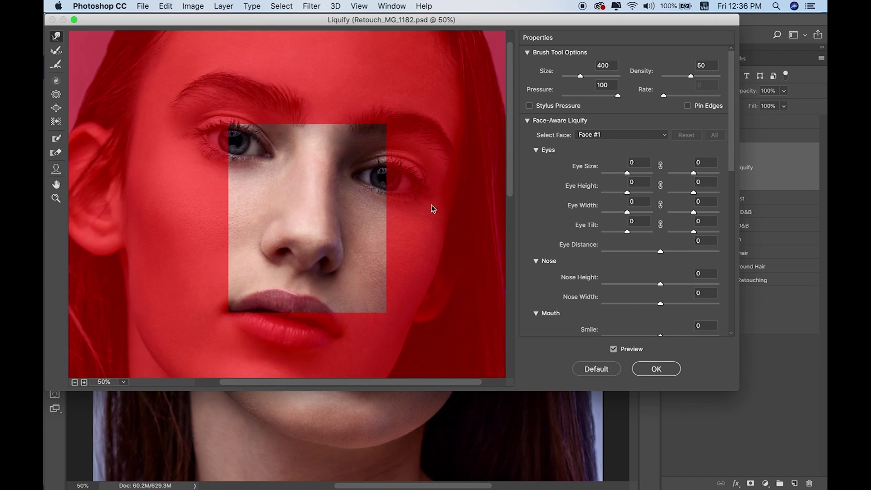
scroll(432, 209, down, 1)
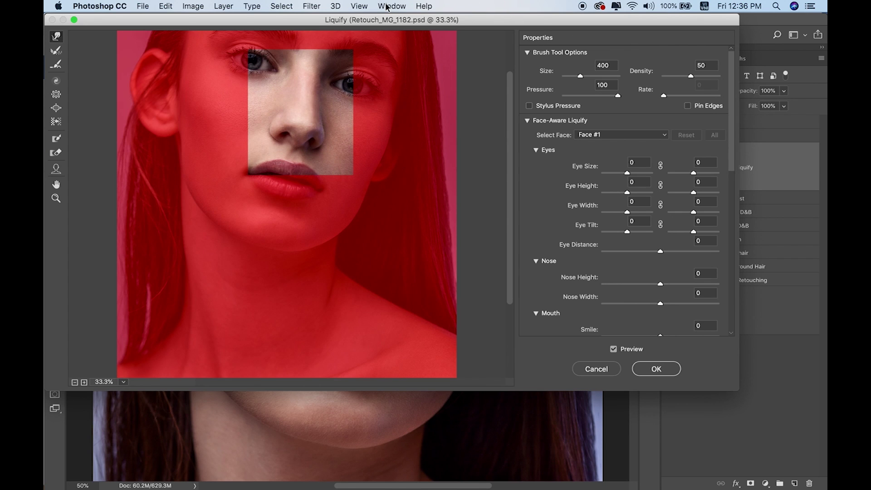
click(661, 371)
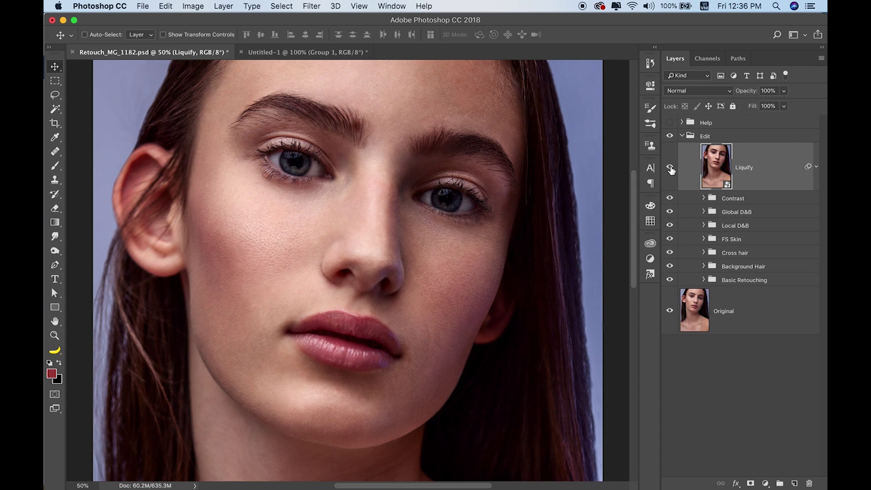
Step: Stamp a merged layer above Liquify, name it Final Touch, and make it a smart object
key(super+minus)
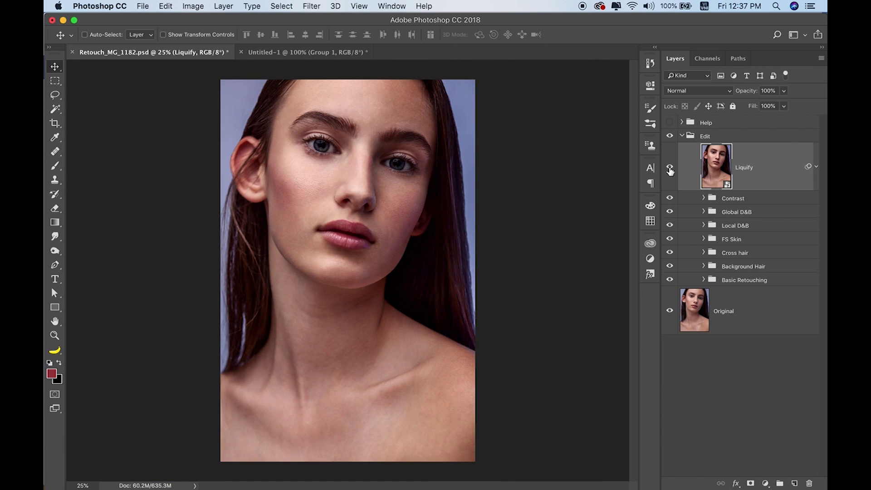
key(super+minus)
key(super+plus)
key(super+plus)
key(super+plus)
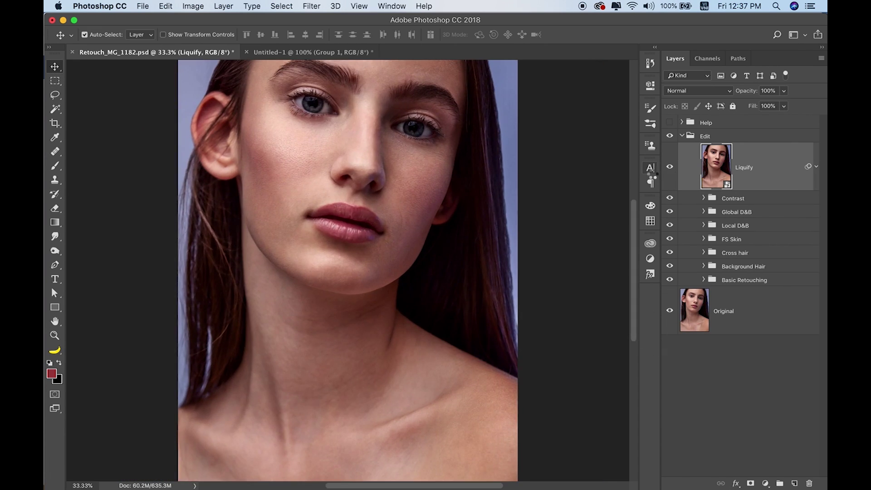
key(super+alt+shift+e)
double_click(751, 166)
text(ouch)
key(Return)
right_click(792, 153)
click(694, 163)
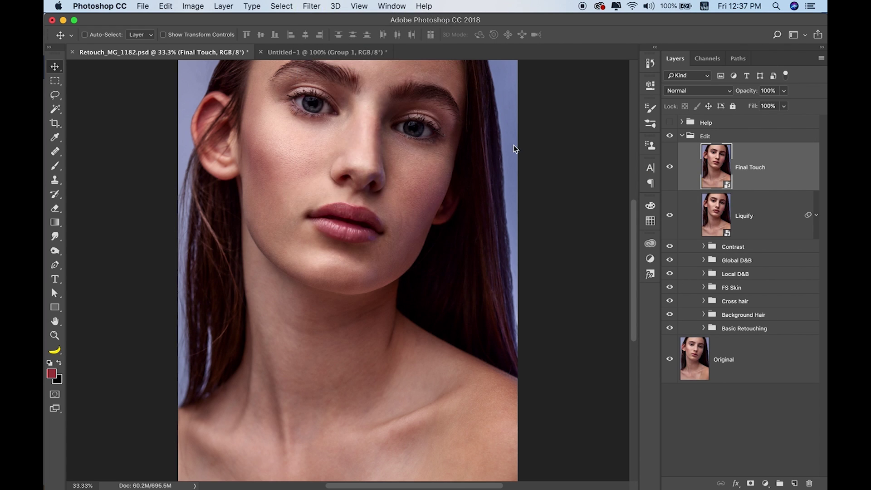
Step: In Camera Raw, warm the image, adjust highlights, lower clarity, add dehaze and raise contrast
key(super+shift+a)
drag(719, 220, 721, 221)
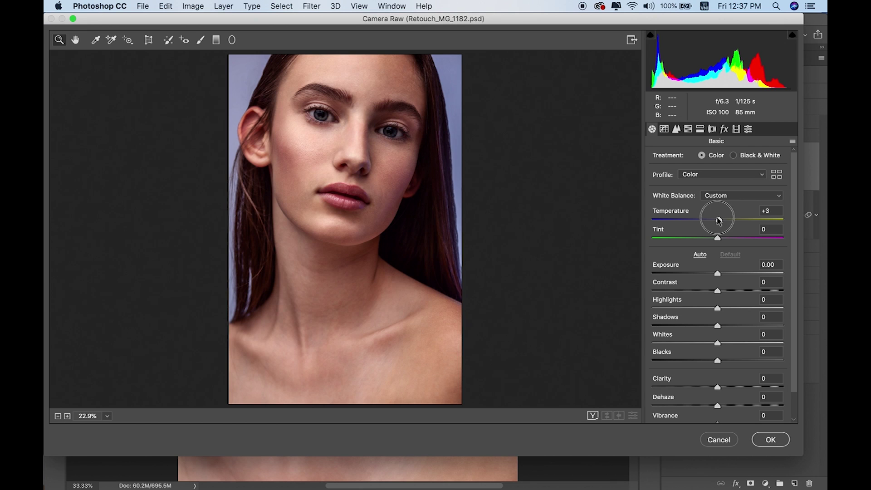
mouse_move(718, 308)
mouse_down()
mouse_move(699, 327)
mouse_move(728, 308)
mouse_up()
scroll(794, 298, down, 3)
drag(718, 358, 725, 358)
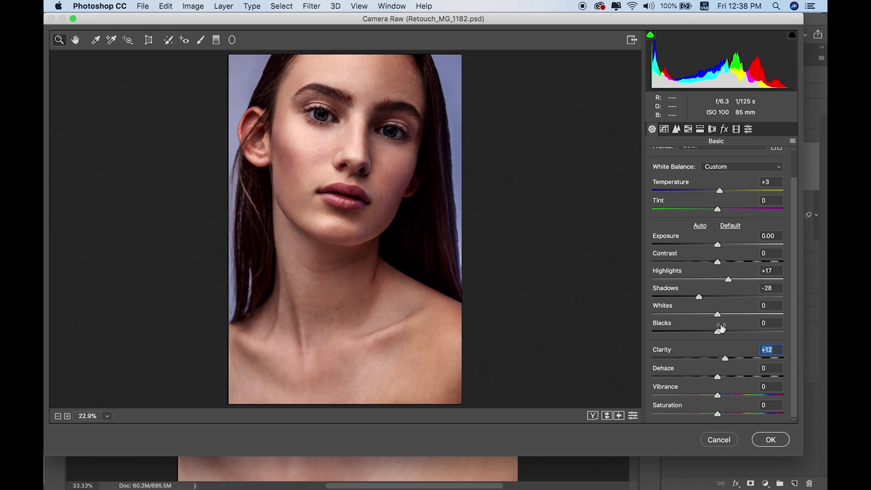
click(445, 196)
scroll(445, 195, up, 5)
mouse_move(725, 359)
mouse_down()
mouse_move(707, 359)
mouse_move(724, 359)
mouse_move(725, 377)
mouse_up()
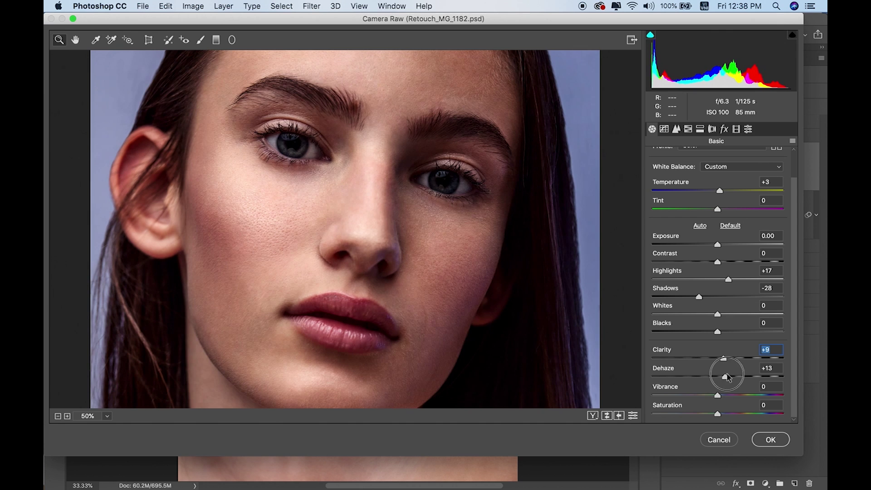
key(super+minus)
key(super+minus)
drag(725, 377, 709, 359)
drag(718, 262, 725, 262)
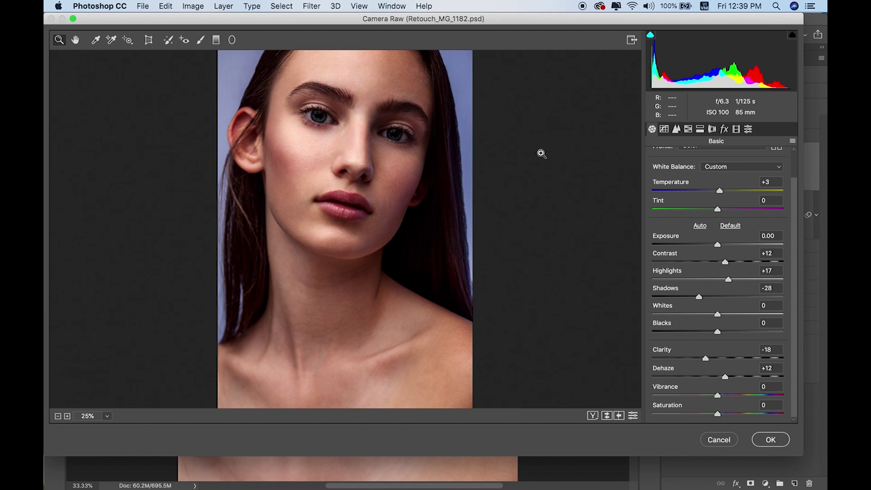
Step: Lower orange saturation and shift the reds, yellows and blues hues in HSL
click(688, 129)
click(701, 158)
mouse_move(721, 218)
mouse_down()
mouse_move(710, 218)
mouse_move(720, 236)
mouse_move(688, 235)
mouse_up()
click(659, 158)
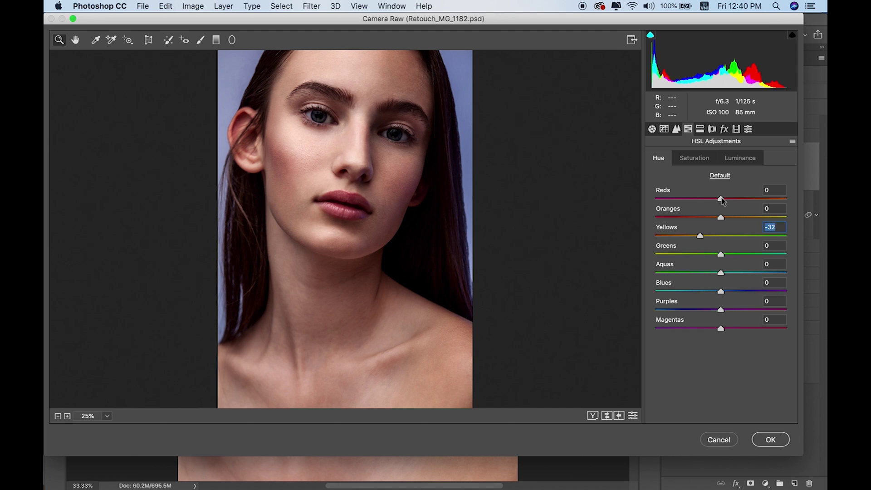
drag(721, 199, 728, 199)
drag(700, 236, 702, 236)
click(728, 218)
mouse_move(721, 291)
mouse_down()
mouse_move(690, 291)
mouse_move(735, 291)
mouse_move(709, 291)
mouse_move(721, 291)
mouse_move(704, 310)
mouse_move(691, 309)
mouse_move(721, 309)
mouse_up()
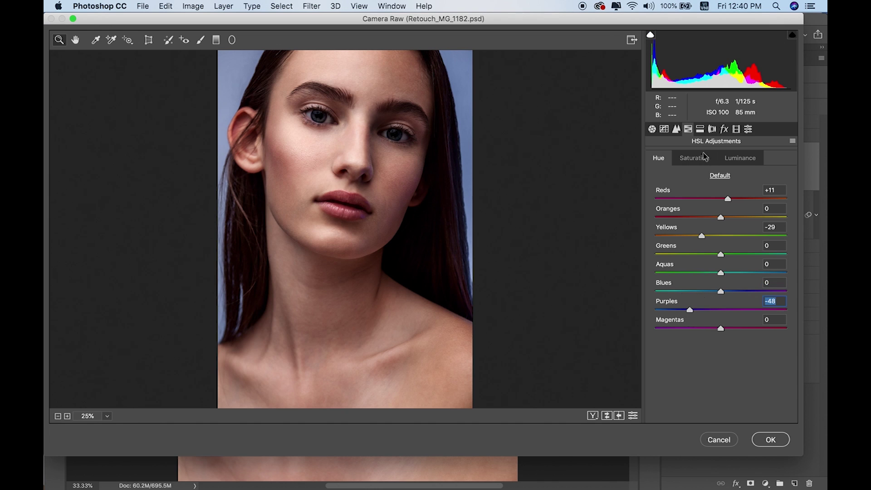
Step: Set HSL saturation to Reds +23, Oranges -5, Yellows -5 and apply the Camera Raw filter
click(694, 158)
mouse_move(717, 218)
mouse_down()
mouse_move(730, 214)
mouse_move(699, 235)
mouse_move(719, 217)
mouse_up()
mouse_move(699, 235)
mouse_down()
mouse_move(731, 236)
mouse_move(739, 217)
mouse_move(715, 217)
mouse_move(713, 235)
mouse_up()
click(735, 159)
click(700, 160)
drag(721, 199, 745, 203)
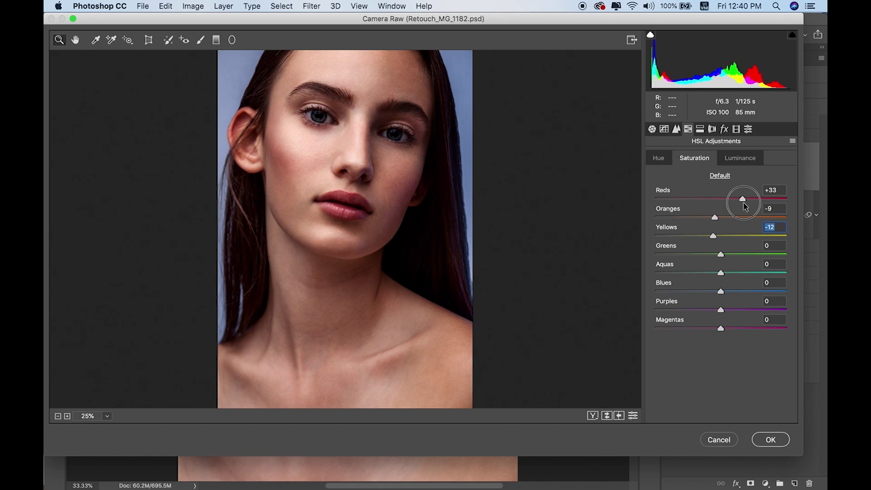
double_click(743, 199)
double_click(715, 218)
double_click(713, 236)
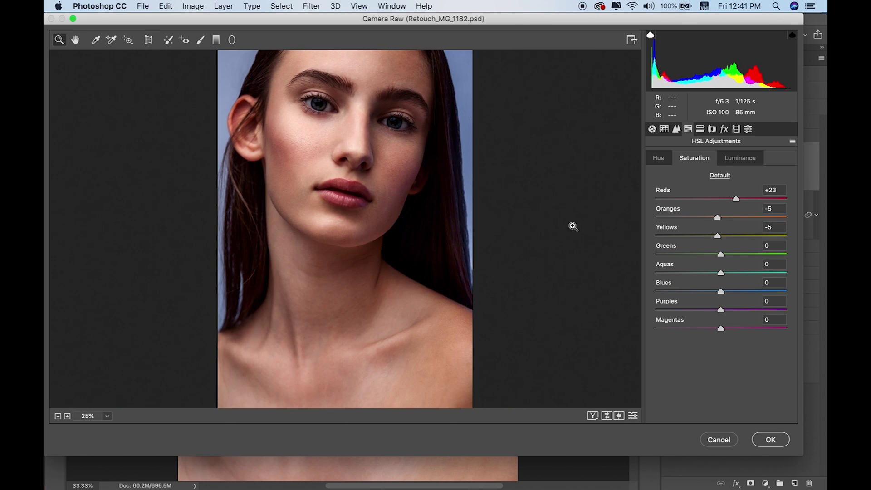
click(767, 440)
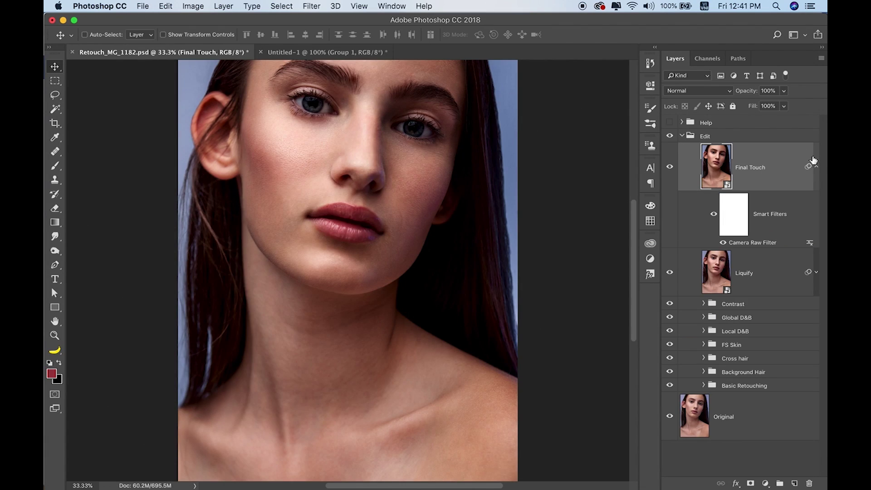
click(816, 166)
Step: Add a new layer above Final Touch filled with 50% Gray
click(670, 166)
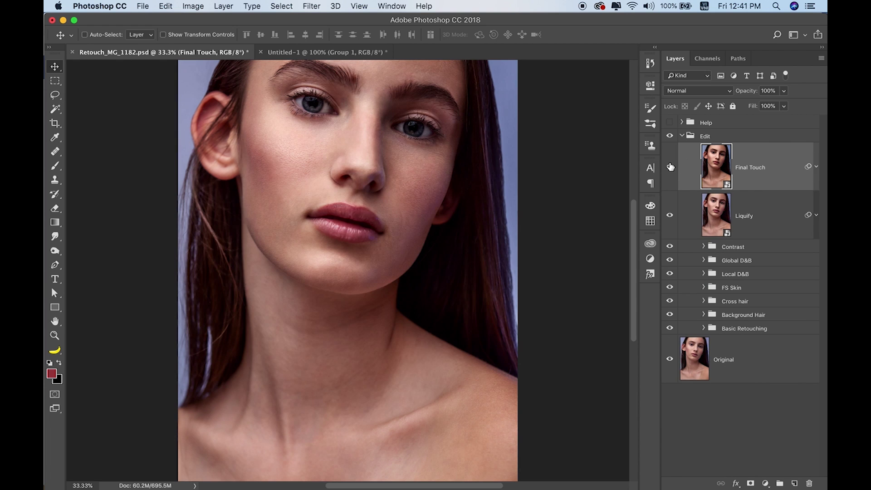
key(super+minus)
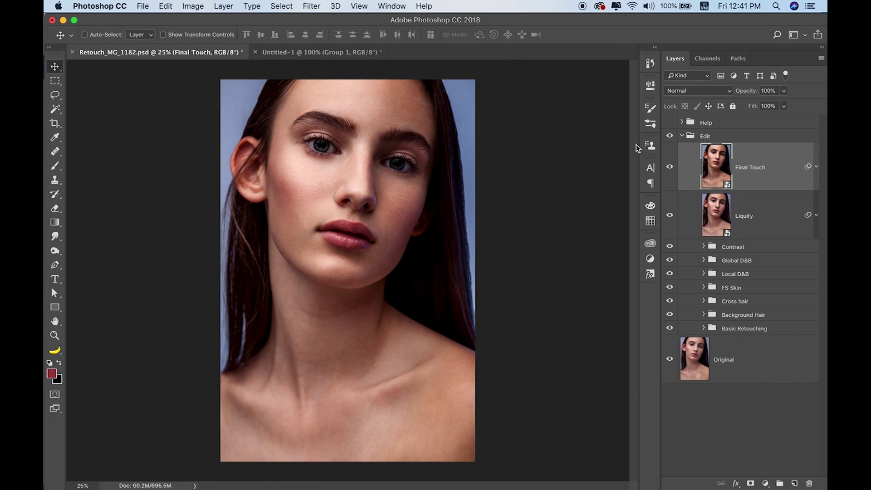
click(795, 484)
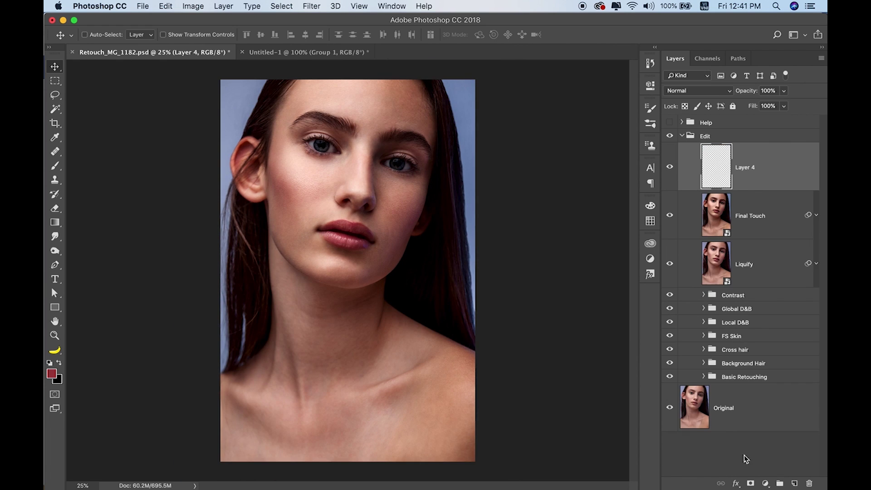
key(i)
key(shift+BackSpace)
click(336, 142)
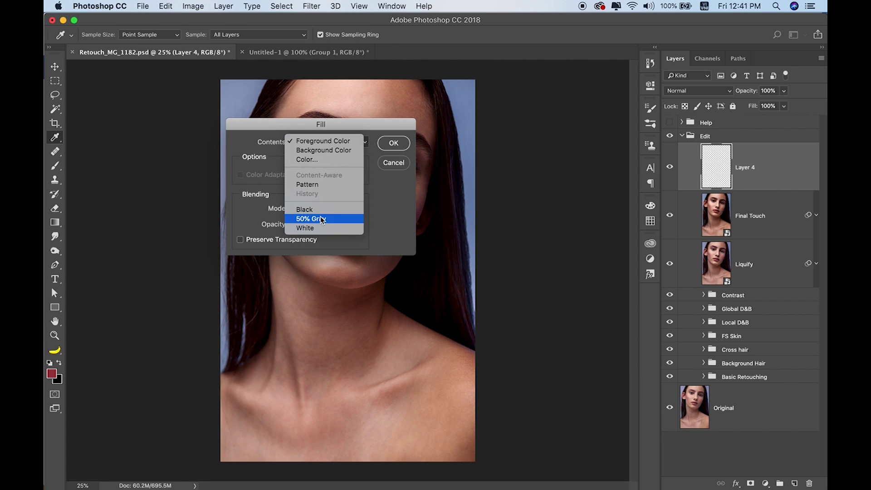
click(318, 225)
click(394, 143)
Step: Set the gray layer's blend mode to Soft Light
key(v)
click(697, 91)
click(677, 212)
drag(367, 198, 422, 194)
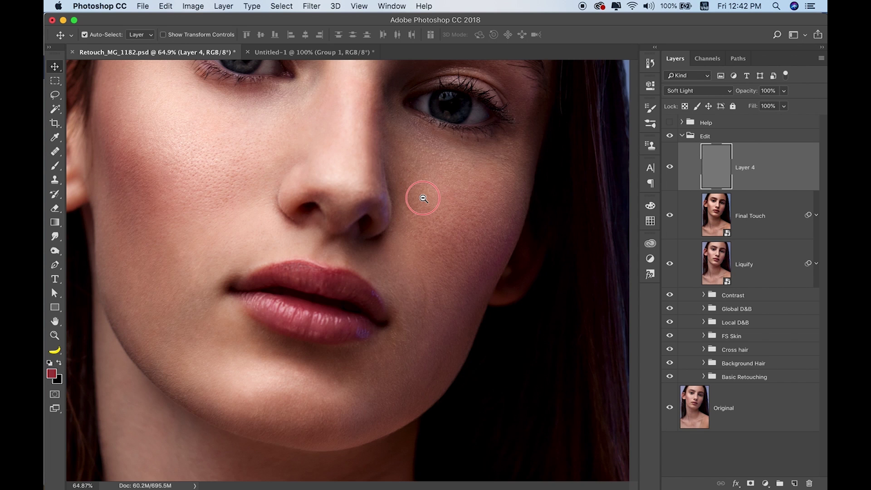
Step: Add Uniform monochromatic noise at about 11.86% to Layer 4, then hide it
click(312, 6)
mouse_move(319, 166)
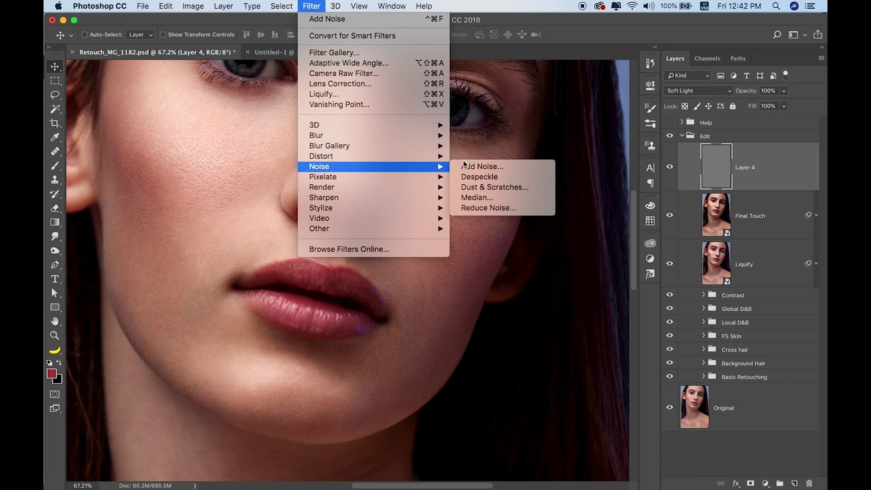
click(467, 166)
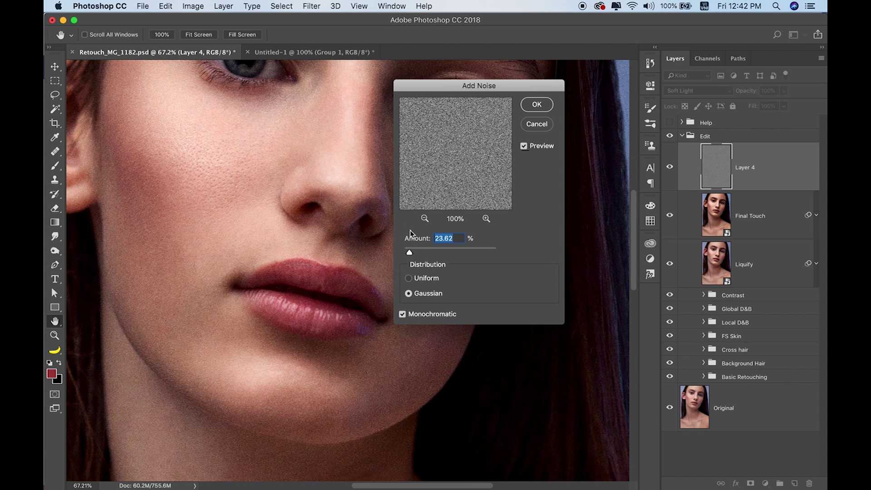
click(413, 252)
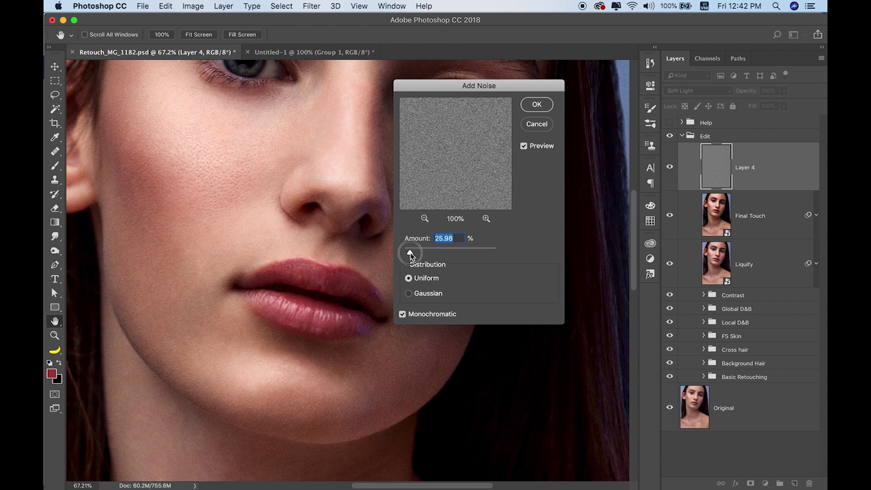
drag(409, 255, 408, 255)
drag(468, 90, 540, 157)
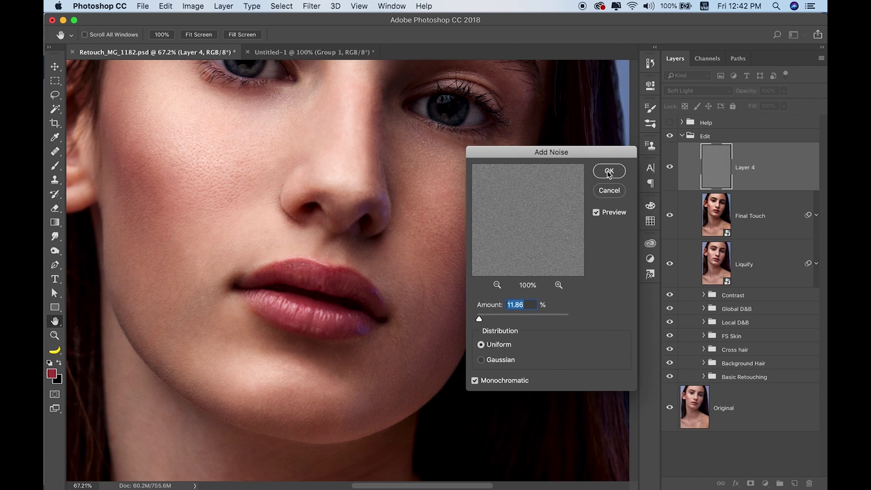
key(Return)
key(v)
key(super+minus)
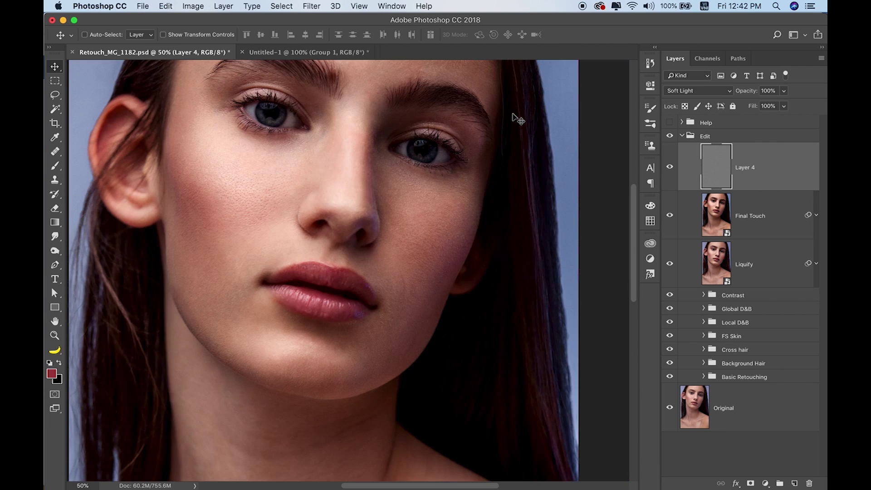
click(670, 168)
click(765, 209)
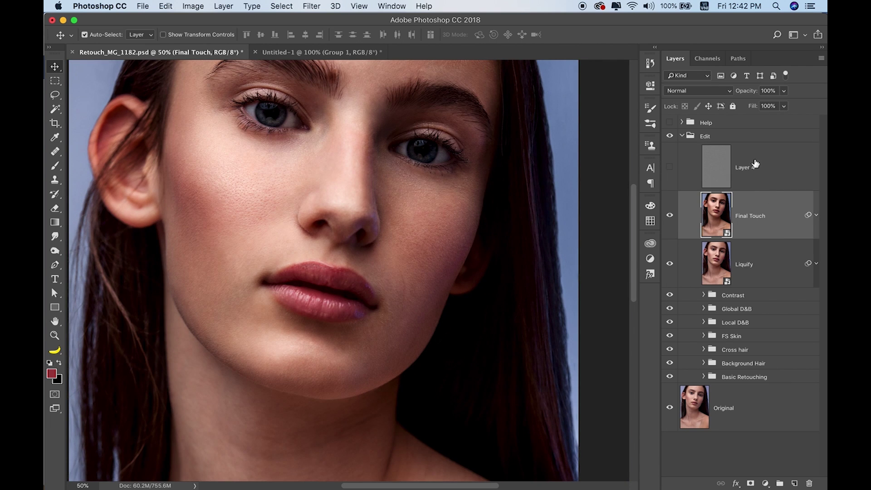
Step: Stamp a merged Layer 5 and apply a 3-pixel High Pass filter to it
key(super+alt+shift+e)
click(311, 6)
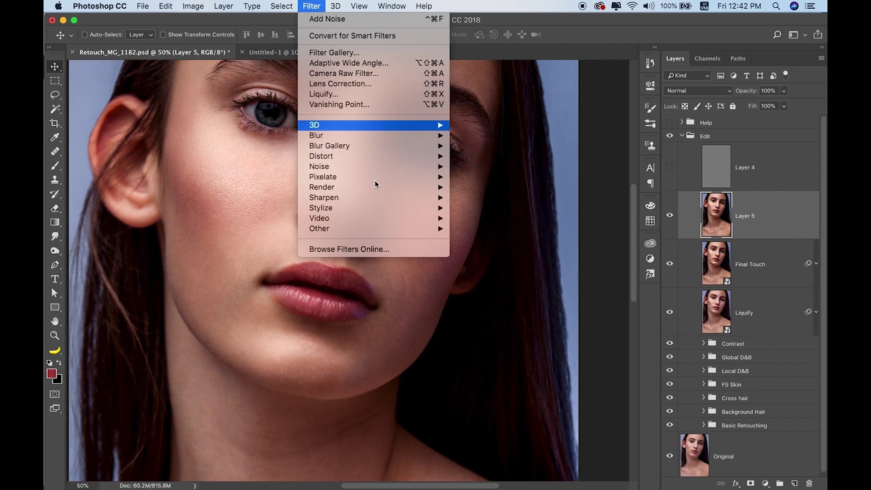
click(461, 240)
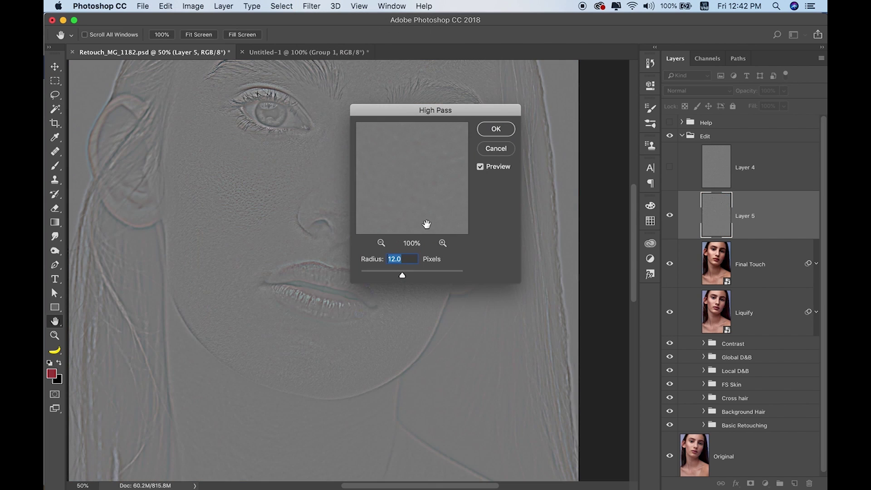
drag(393, 275, 376, 276)
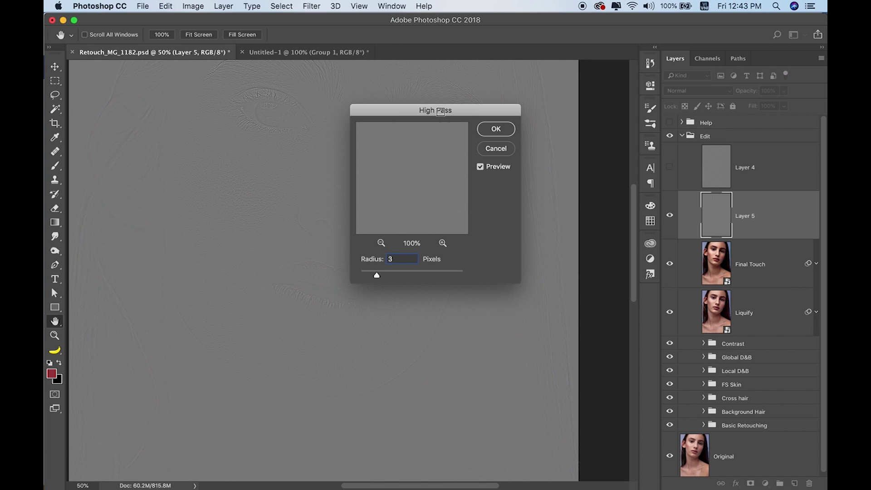
click(496, 129)
Step: Blend Layer 5 in Soft Light, compare the sharpening, and collapse the Edit group
key(v)
click(698, 90)
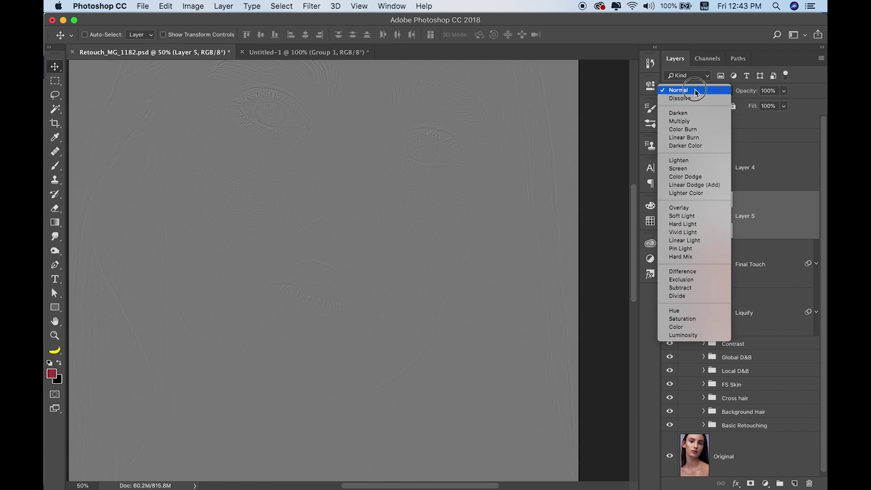
click(701, 216)
click(669, 213)
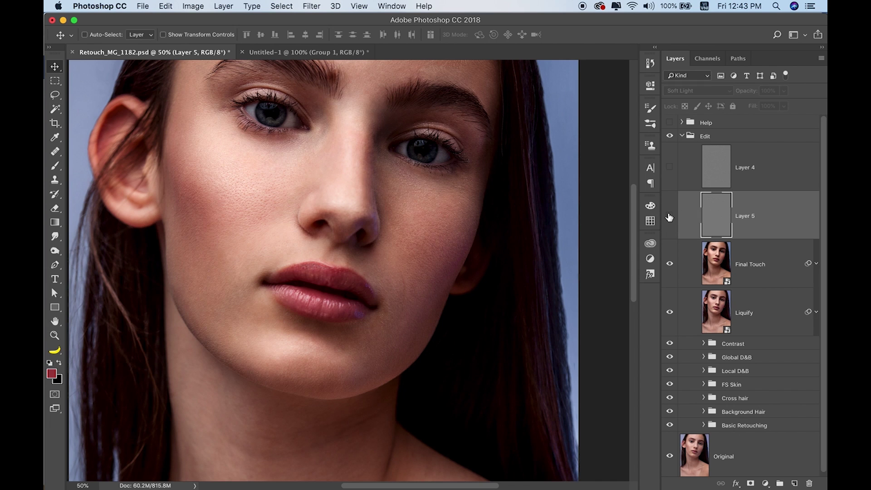
click(669, 213)
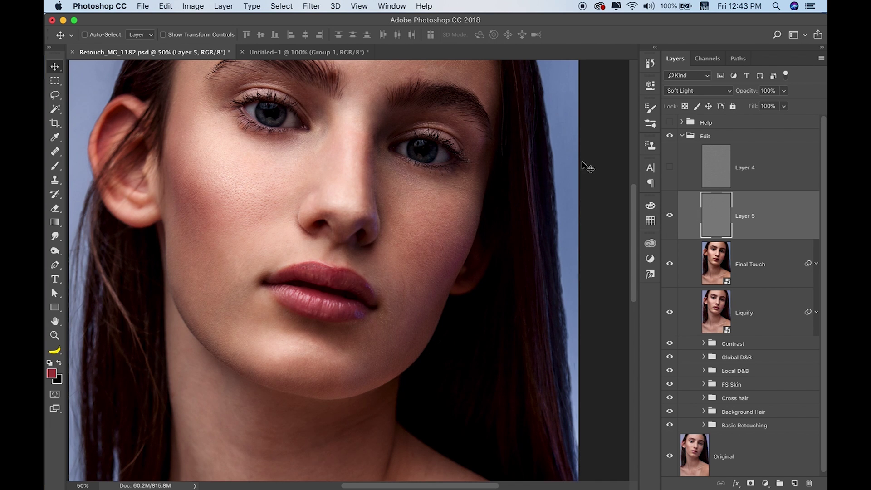
key(ctrl+minus)
key(ctrl+minus)
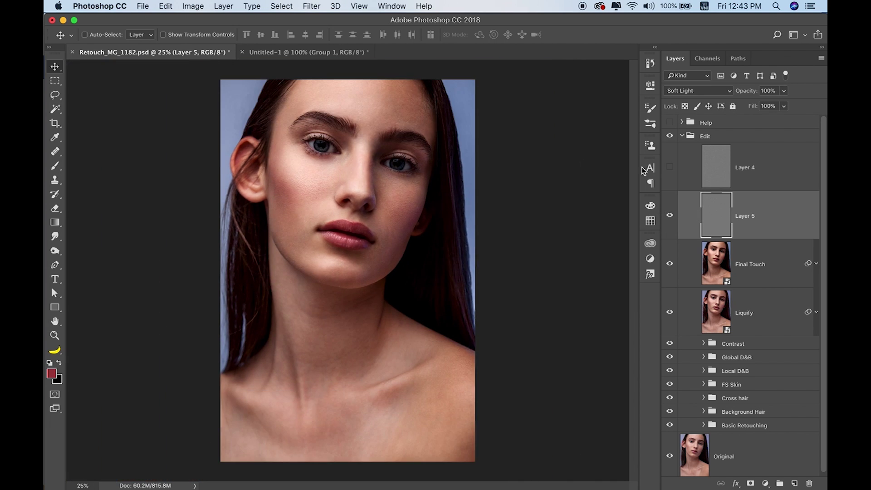
click(685, 138)
Step: Toggle the Edit group's visibility to compare the retouch with the original, then save the document
click(670, 137)
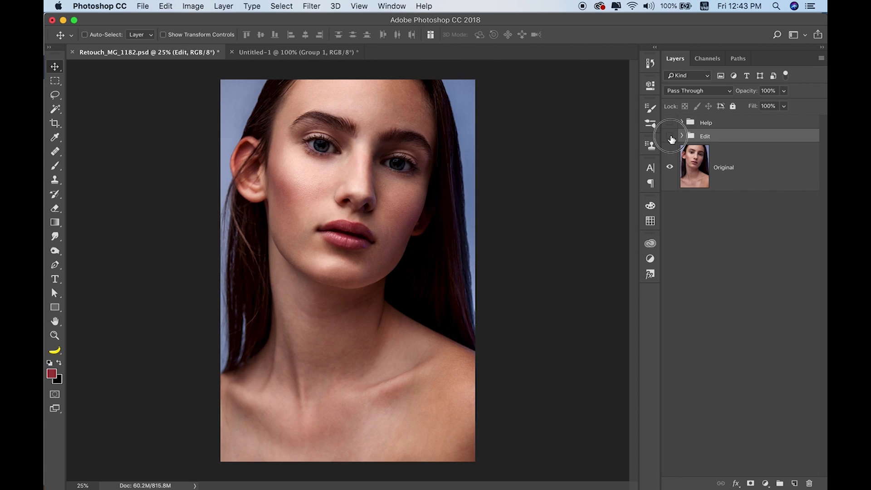
click(670, 136)
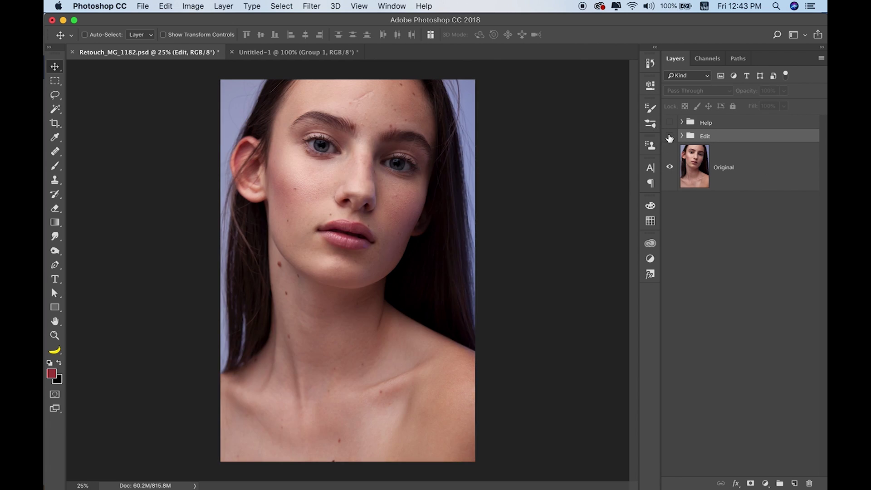
click(670, 136)
key(super+s)
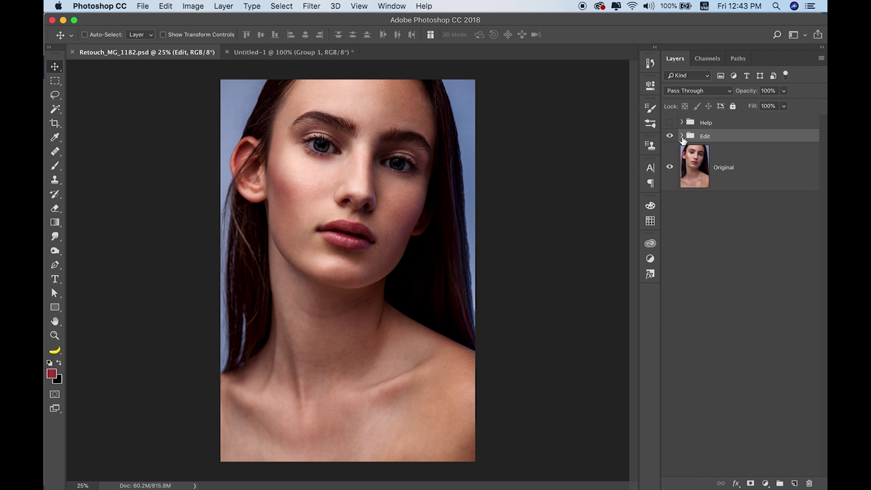
Step: Reopen Final Touch's Camera Raw Filter and set HSL Luminance Aquas and Blues to -100
click(681, 136)
click(817, 264)
double_click(753, 338)
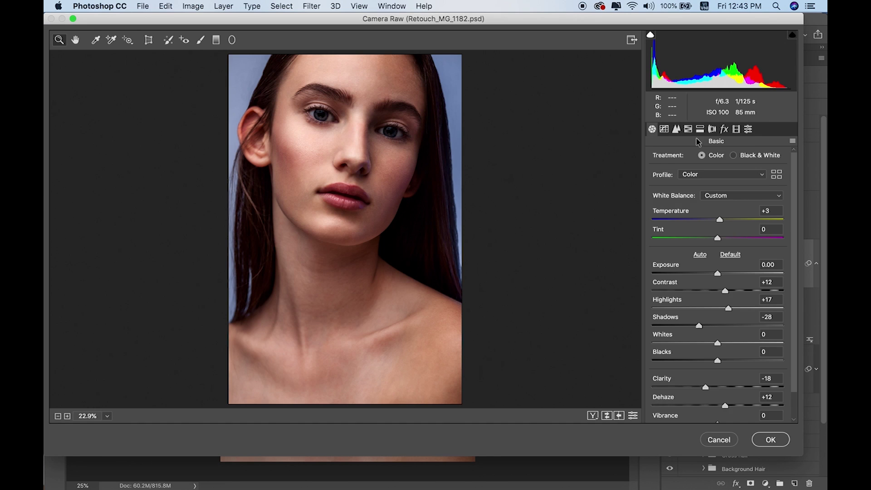
click(688, 129)
click(740, 158)
drag(721, 273, 655, 273)
drag(721, 291, 655, 291)
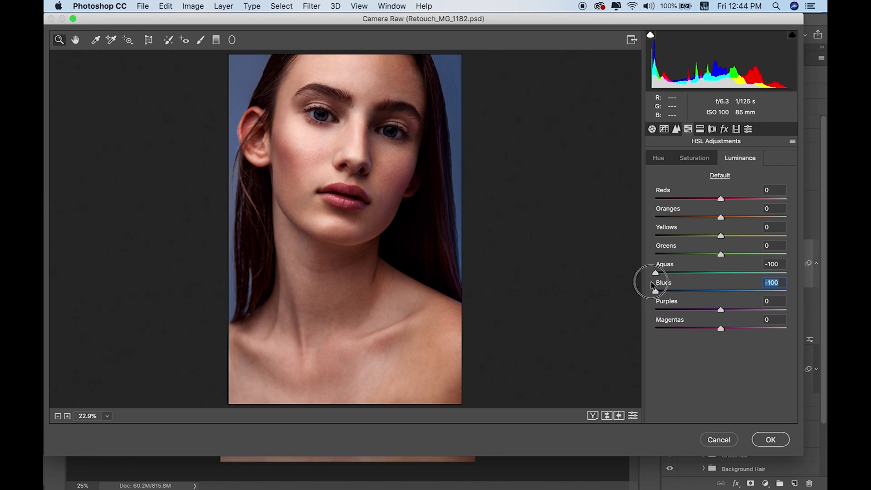
Step: Lower HSL Saturation to Blues -13 and Aquas -24, and apply the Camera Raw grade
click(695, 158)
mouse_move(721, 292)
mouse_down()
mouse_move(662, 291)
mouse_move(803, 291)
mouse_move(707, 292)
mouse_up()
click(705, 272)
key(Return)
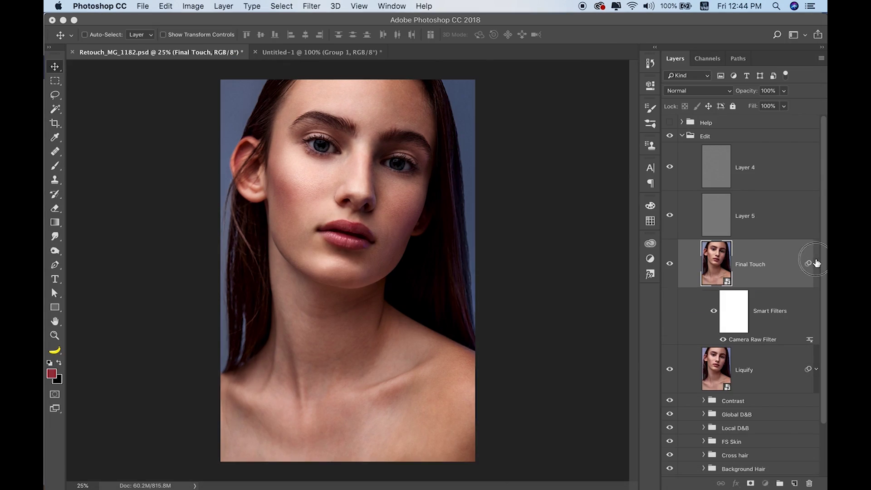